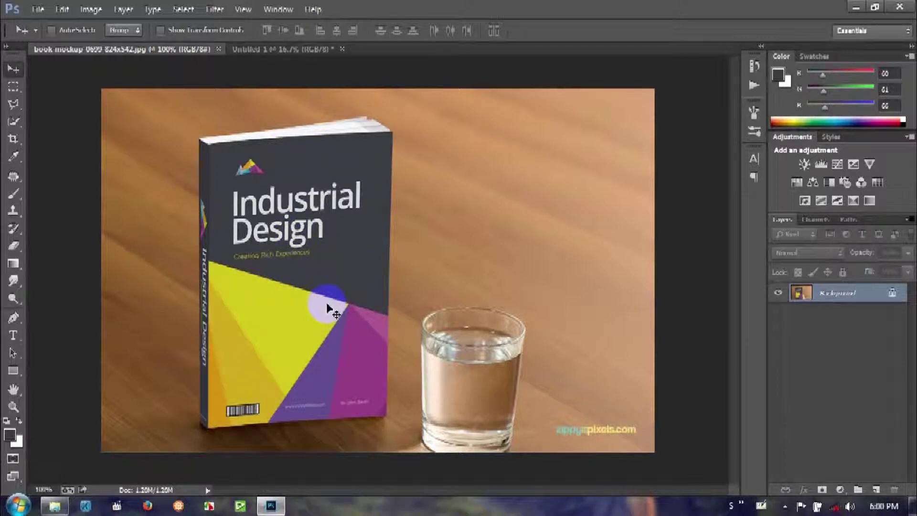
Sample the cover's yellow from the book mockup as the foreground colour, resampling to refine it.
{"action": "left_click", "coordinate": [287, 49]}
{"action": "left_click", "coordinate": [181, 51]}
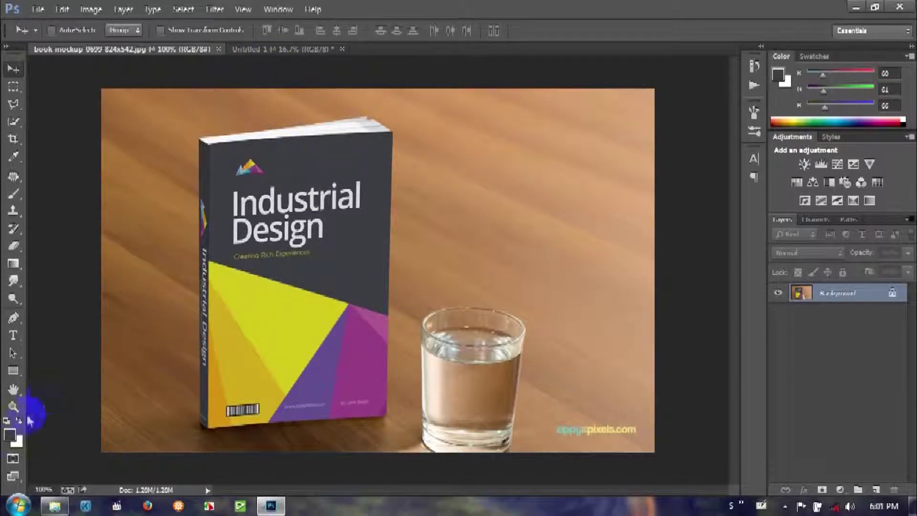
{"action": "left_click", "coordinate": [13, 437]}
{"action": "left_click", "coordinate": [288, 306]}
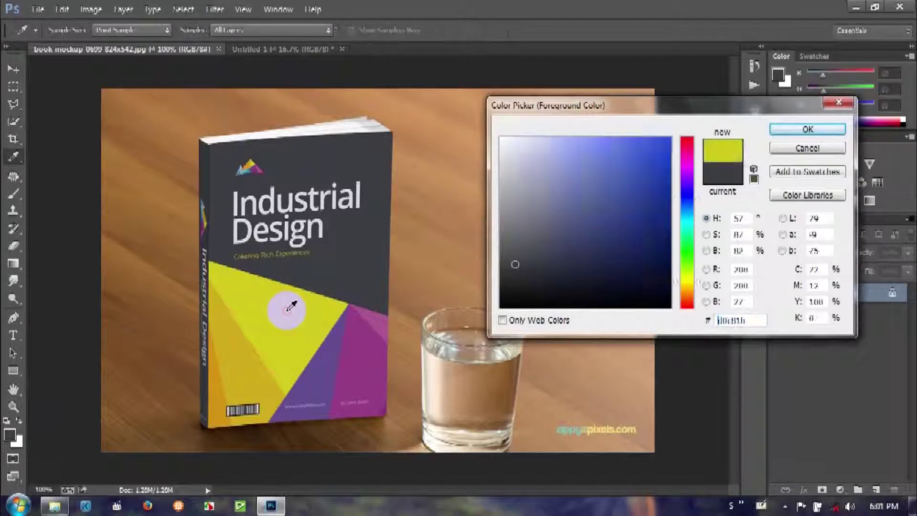
{"action": "left_click", "coordinate": [807, 128]}
{"action": "key", "text": "v"}
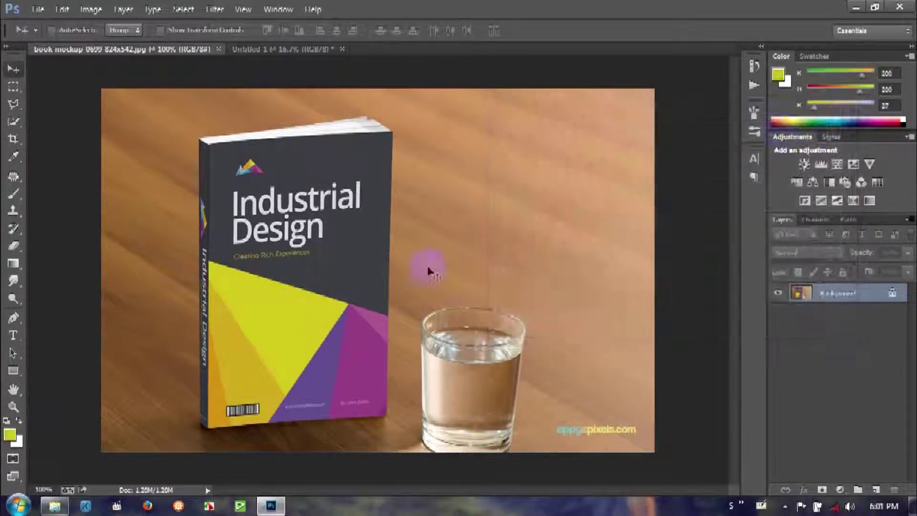
{"action": "left_click", "coordinate": [13, 436]}
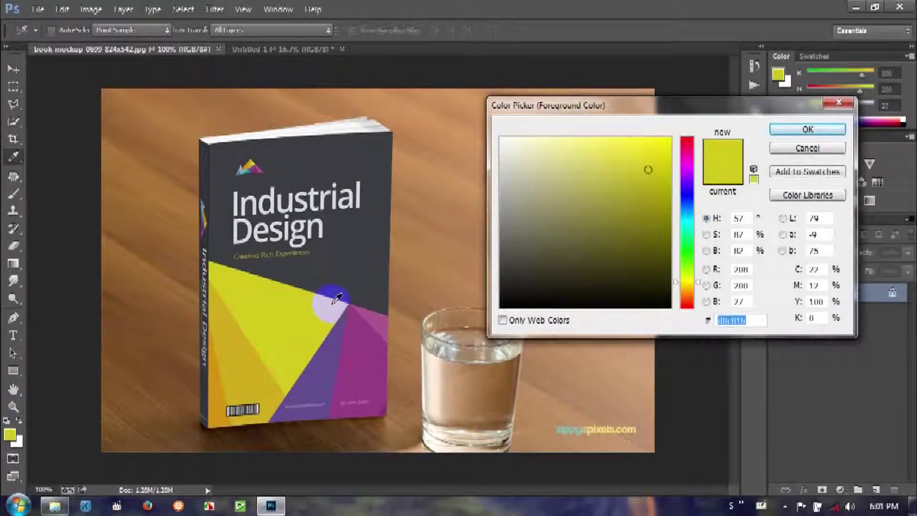
{"action": "left_click_drag", "start_coordinate": [323, 302], "coordinate": [327, 305]}
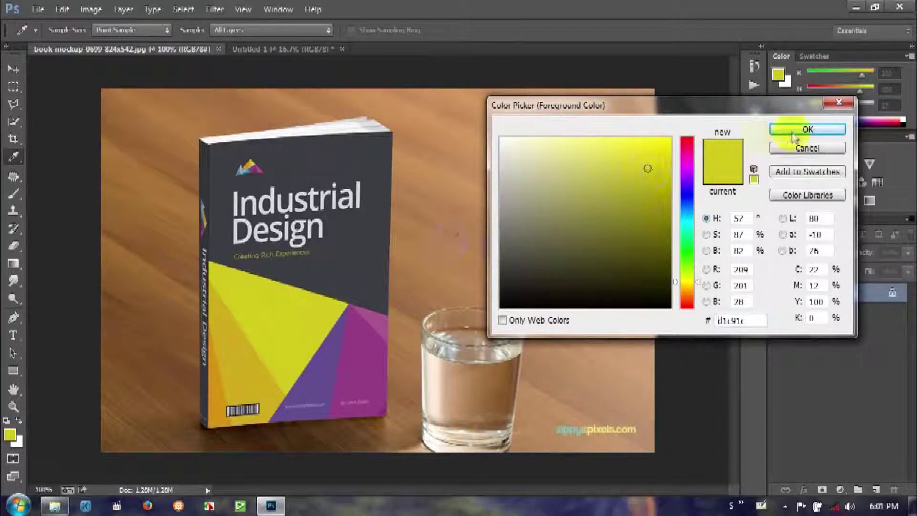
{"action": "left_click", "coordinate": [650, 168]}
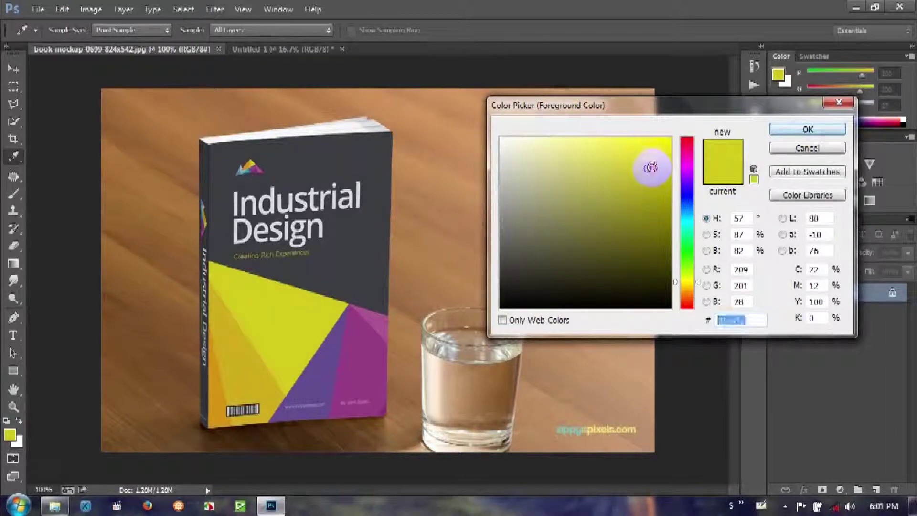
{"action": "left_click", "coordinate": [784, 130]}
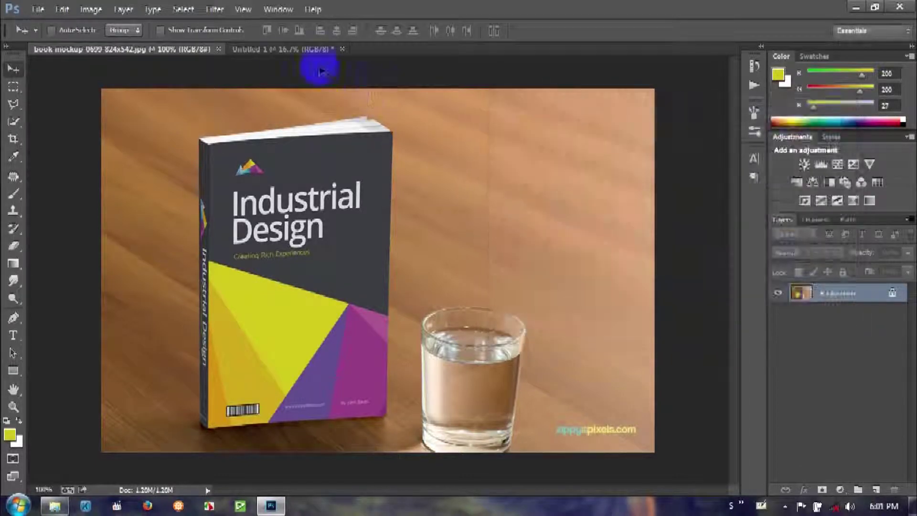
{"action": "left_click", "coordinate": [274, 49]}
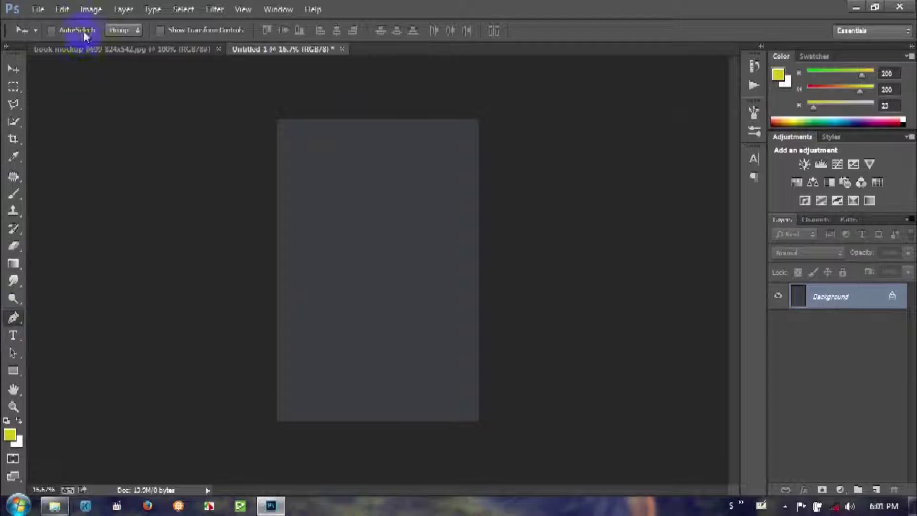
Set the Pen tool to Shape mode, checking the mockup for reference.
{"action": "key", "text": "p"}
{"action": "left_click", "coordinate": [70, 30]}
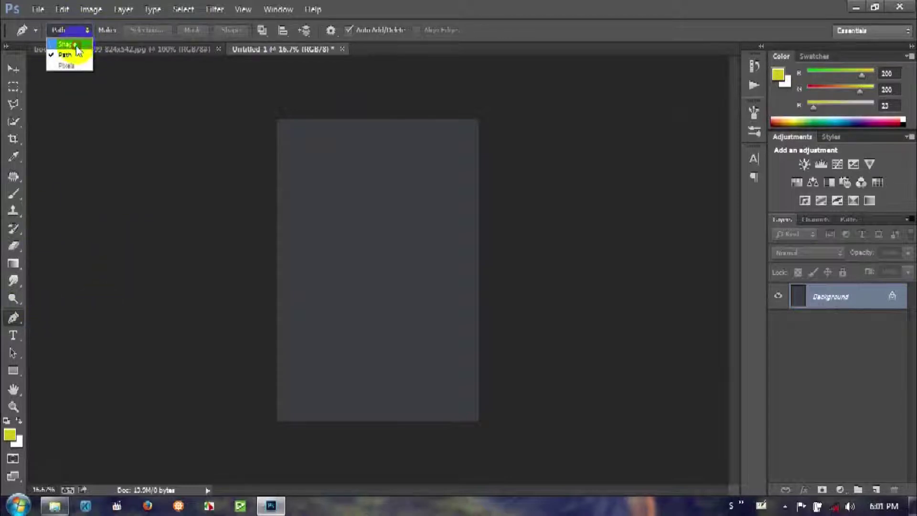
{"action": "left_click", "coordinate": [67, 44]}
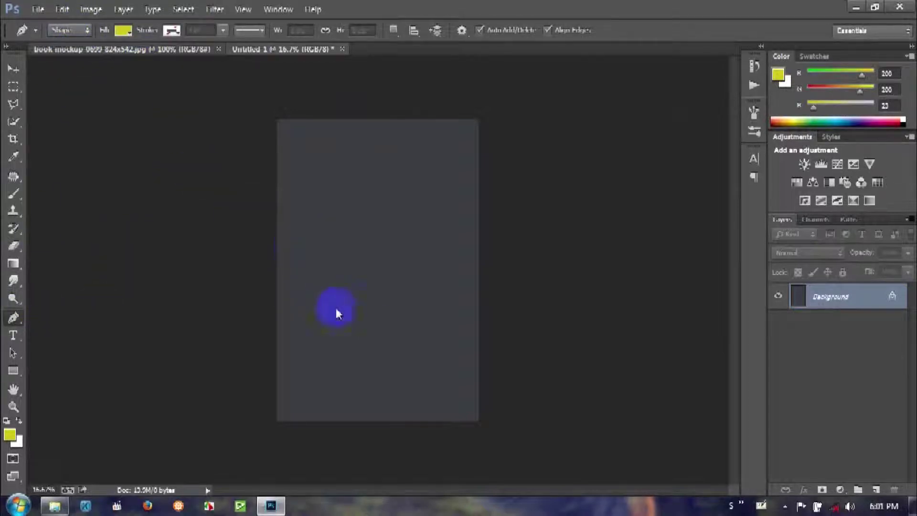
{"action": "key", "text": "ctrl+Tab"}
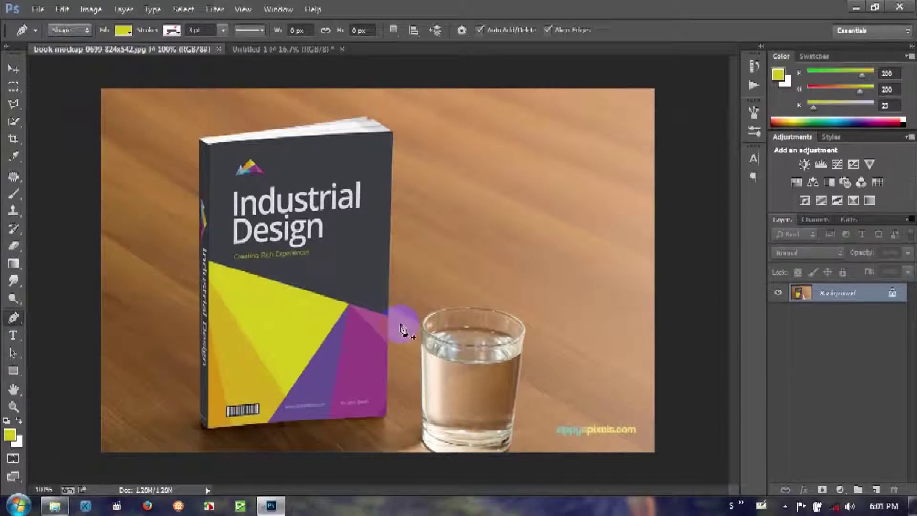
{"action": "left_click", "coordinate": [274, 49]}
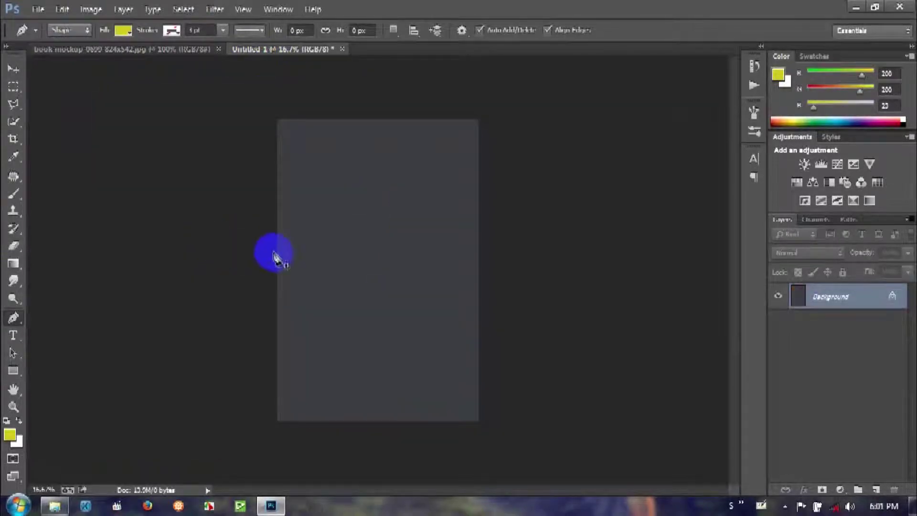
Draw a four-cornered yellow Shape 1 with a slanted top over the cover's lower part.
{"action": "left_click", "coordinate": [423, 344]}
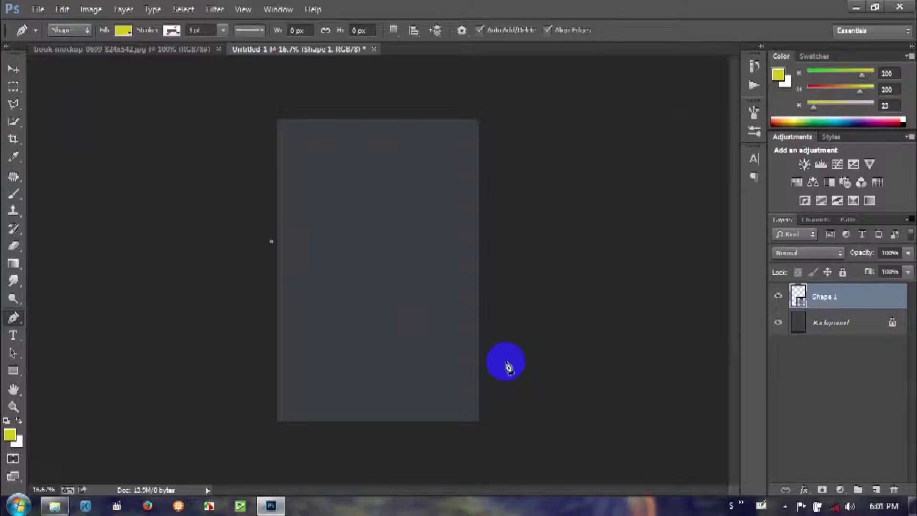
{"action": "left_click", "coordinate": [179, 52]}
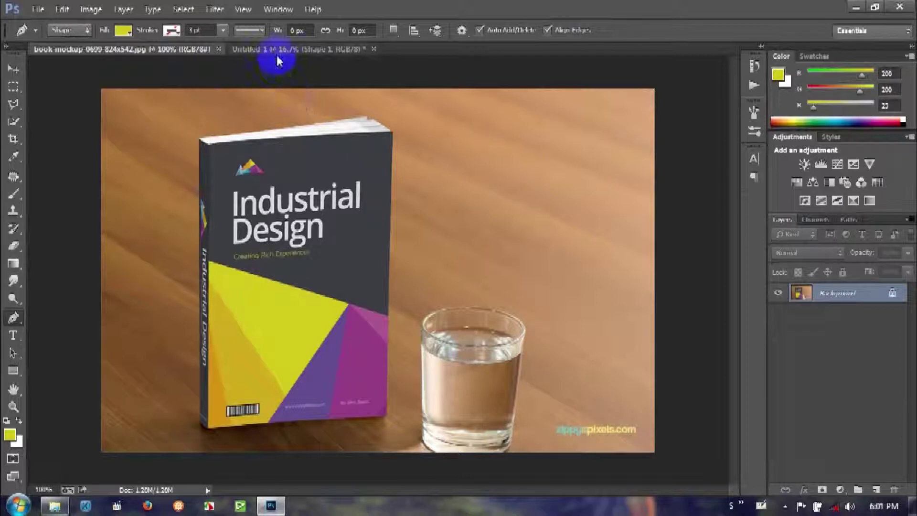
{"action": "left_click", "coordinate": [277, 50]}
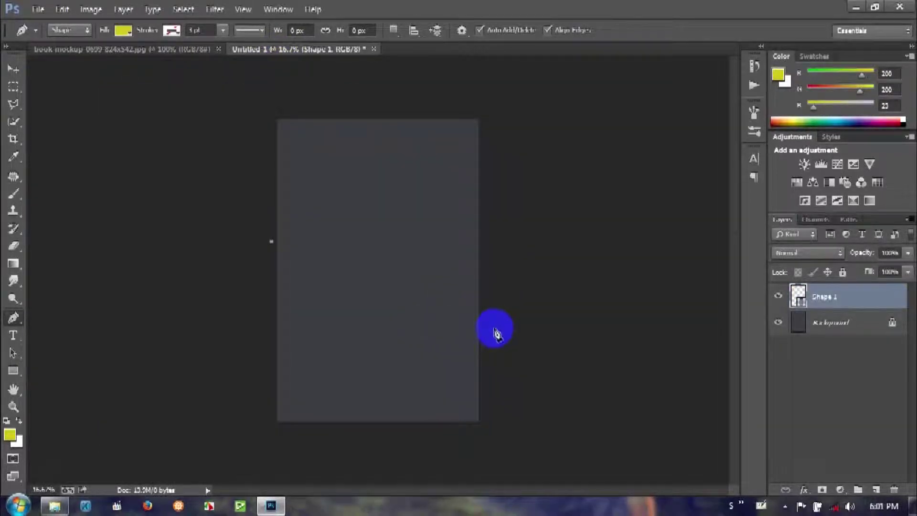
{"action": "left_click", "coordinate": [495, 329]}
{"action": "left_click", "coordinate": [497, 449]}
{"action": "left_click", "coordinate": [250, 451]}
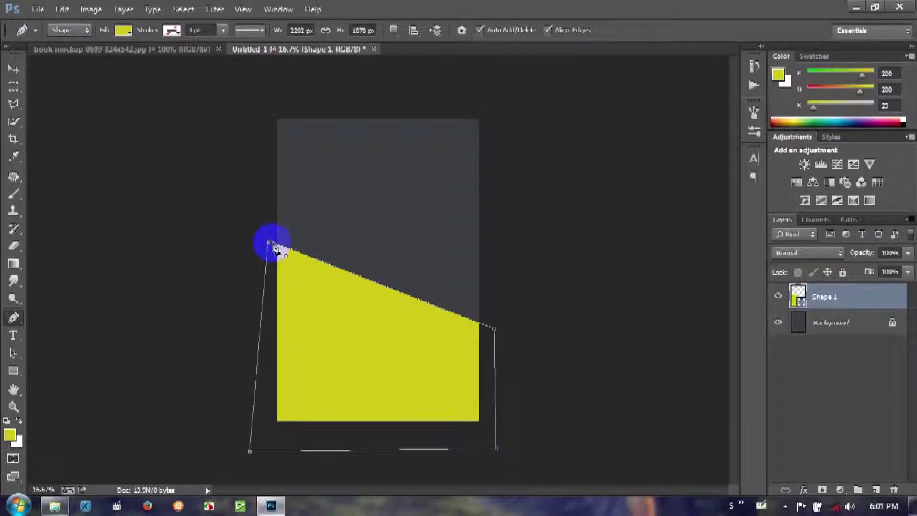
{"action": "left_click", "coordinate": [270, 242]}
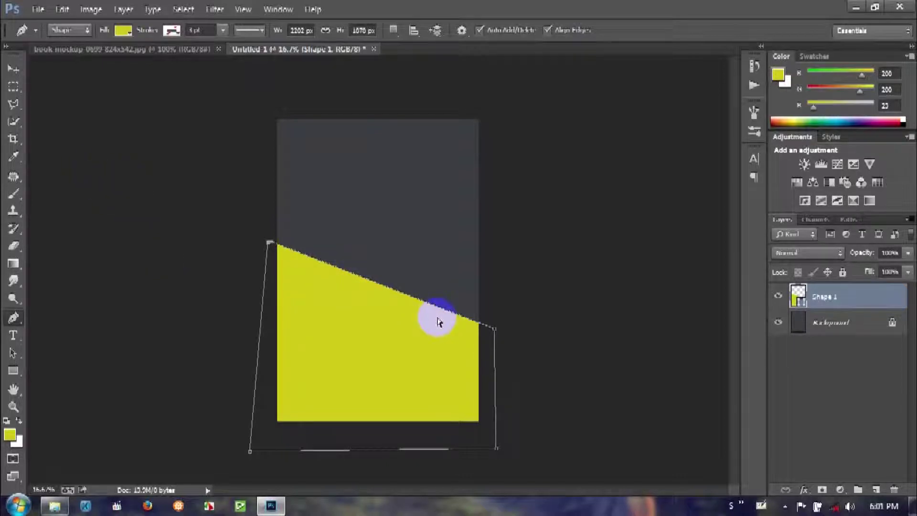
{"action": "key", "text": "Return"}
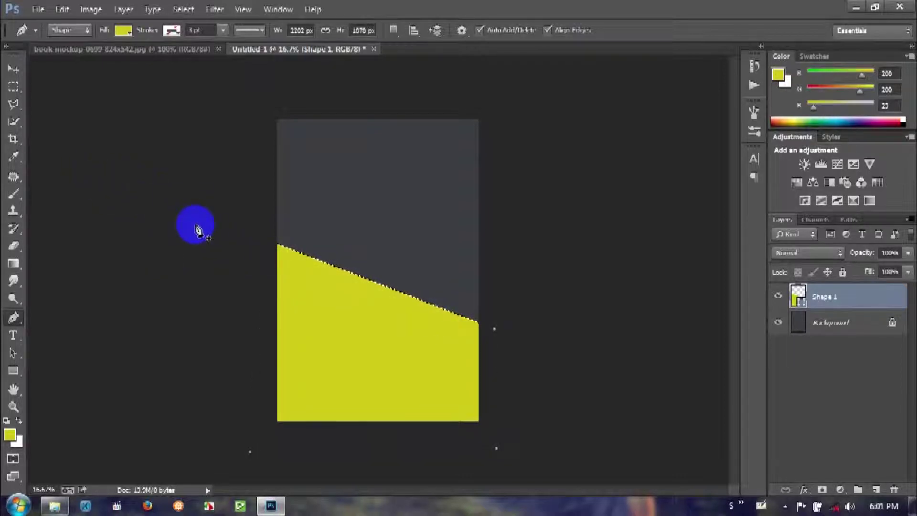
{"action": "left_click", "coordinate": [13, 69]}
{"action": "left_click", "coordinate": [778, 288]}
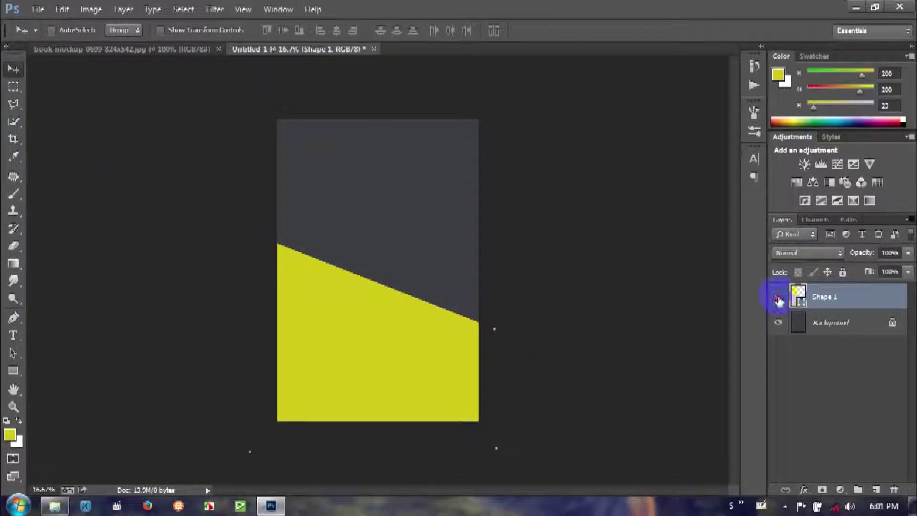
{"action": "left_click", "coordinate": [778, 297]}
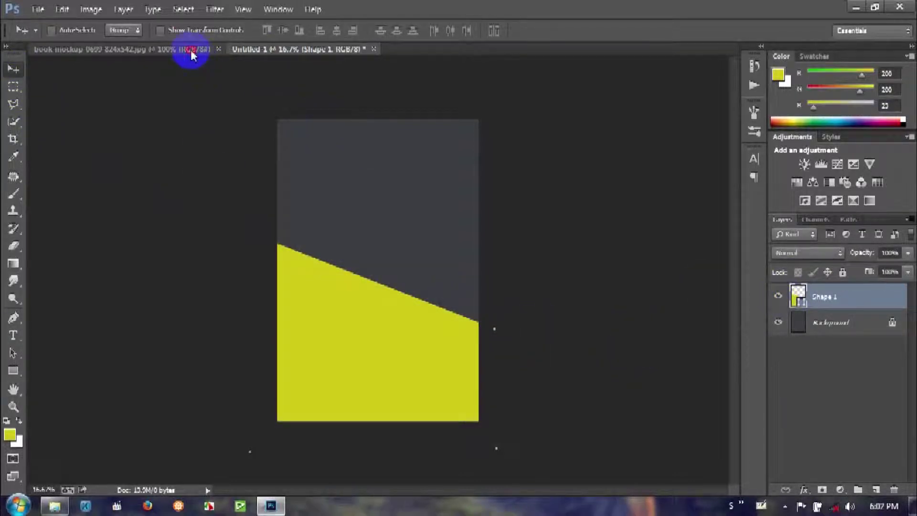
Sample the cover's orange-yellow from the mockup as the foreground colour.
{"action": "left_click", "coordinate": [190, 50]}
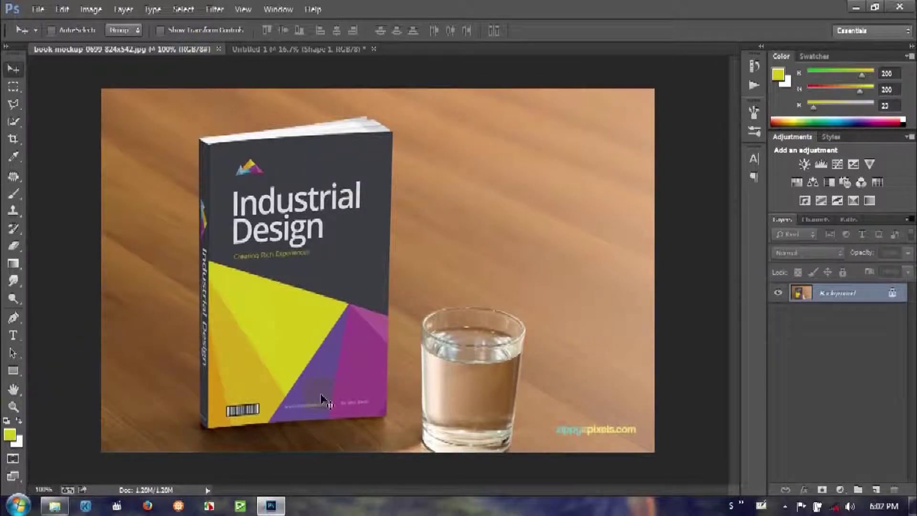
{"action": "left_click", "coordinate": [19, 420]}
{"action": "left_click", "coordinate": [8, 433]}
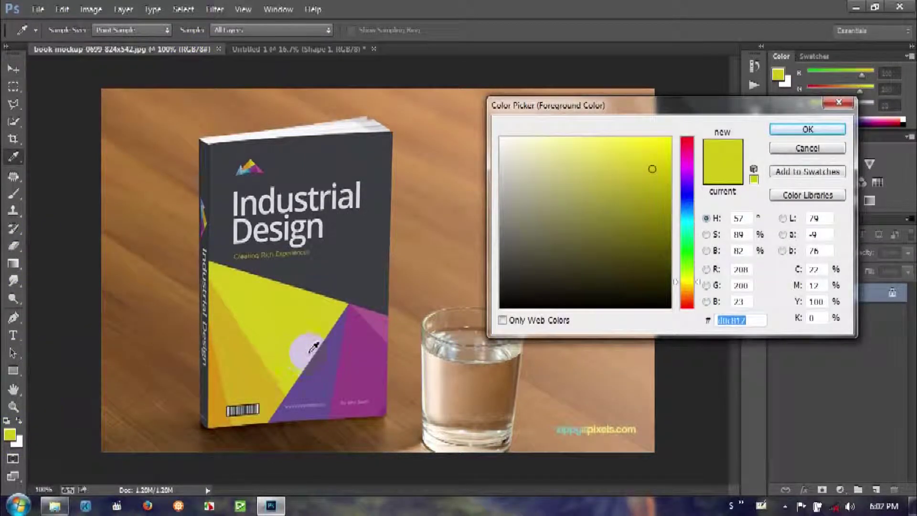
{"action": "left_click", "coordinate": [249, 376]}
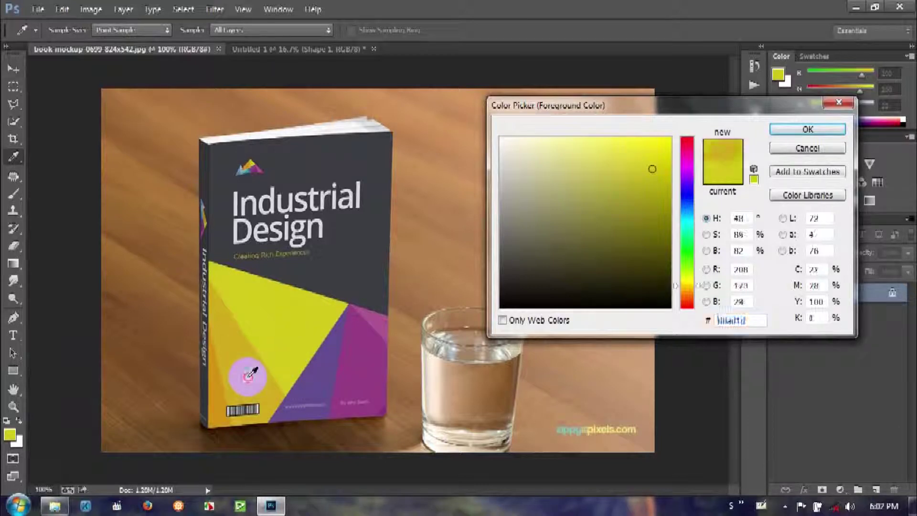
{"action": "left_click", "coordinate": [807, 129]}
{"action": "key", "text": "v"}
{"action": "left_click", "coordinate": [277, 48]}
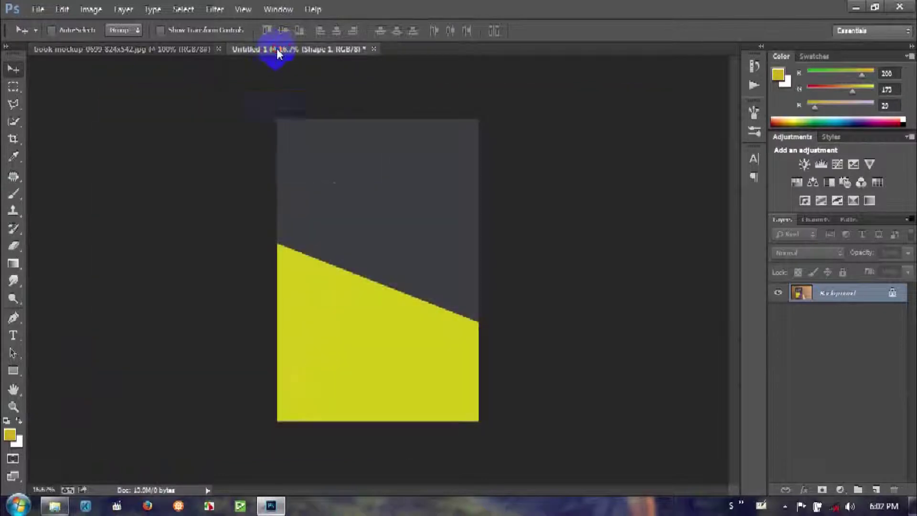
Pen-draw a narrow slanted ray from the cover's left edge across the yellow area.
{"action": "left_click", "coordinate": [13, 320]}
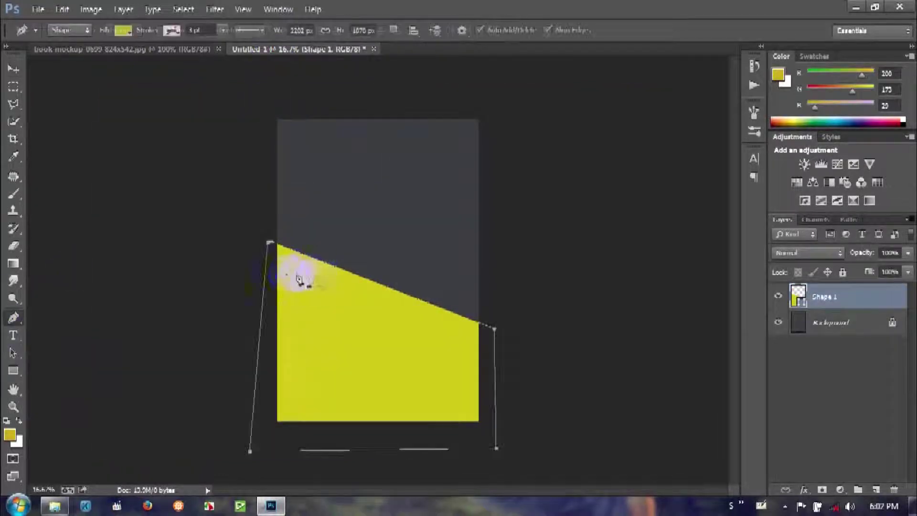
{"action": "left_click", "coordinate": [271, 273]}
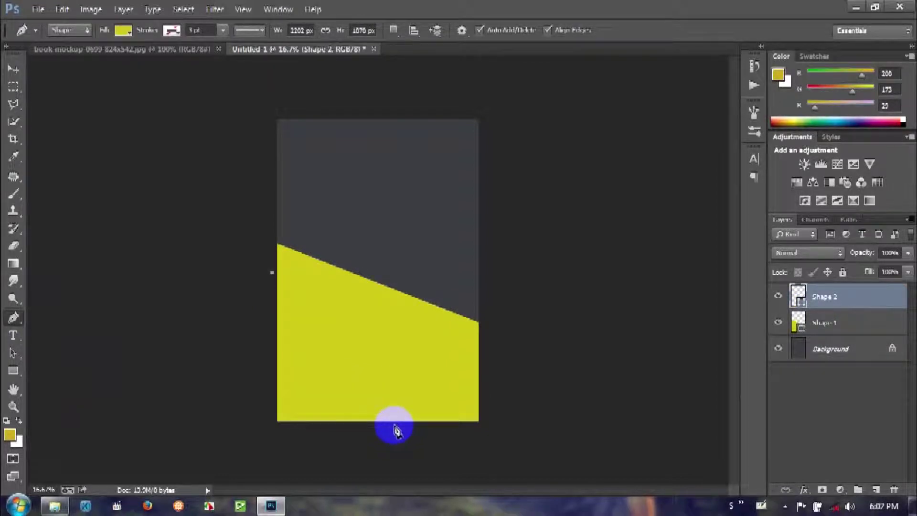
{"action": "left_click", "coordinate": [396, 425]}
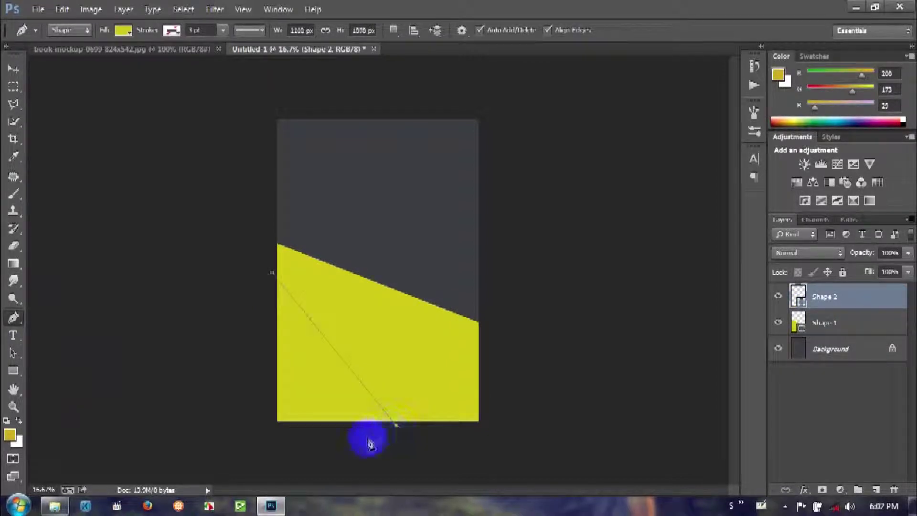
{"action": "left_click", "coordinate": [338, 438]}
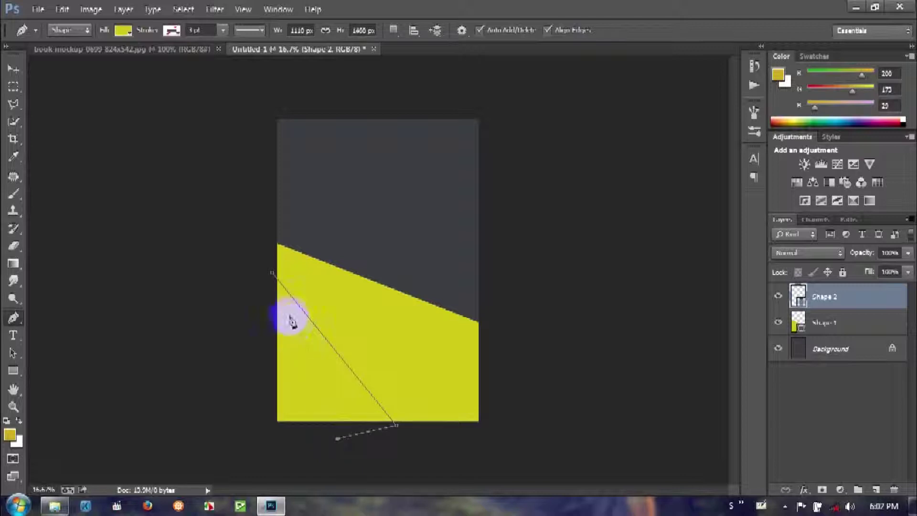
{"action": "left_click", "coordinate": [142, 51]}
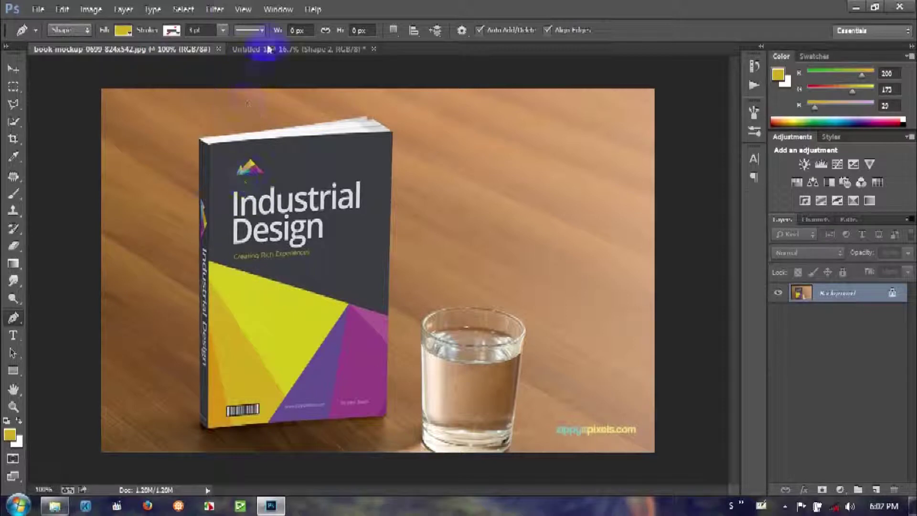
{"action": "left_click", "coordinate": [271, 50]}
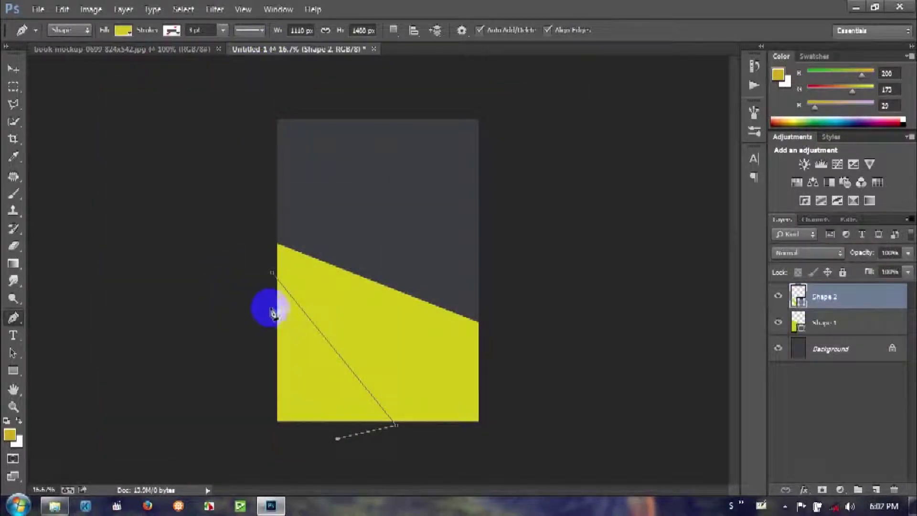
{"action": "left_click", "coordinate": [271, 307]}
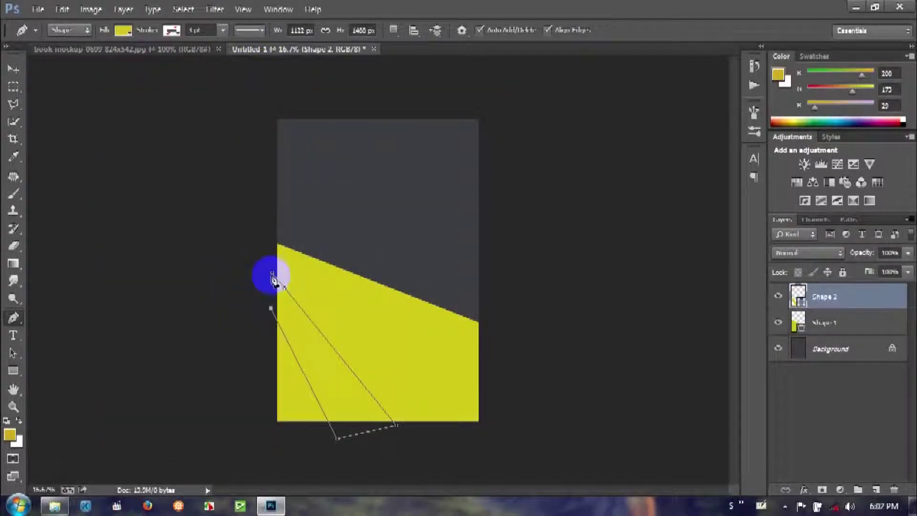
{"action": "left_click", "coordinate": [272, 274]}
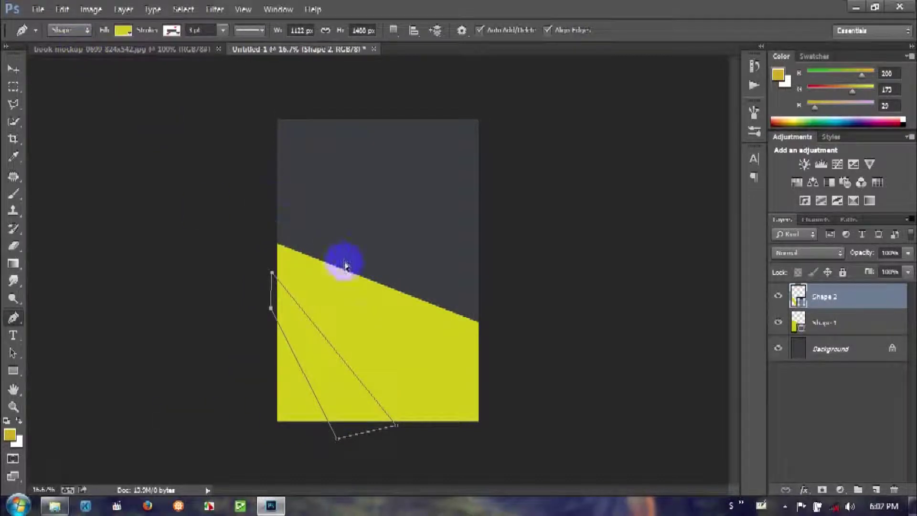
{"action": "key", "text": "ctrl+Return"}
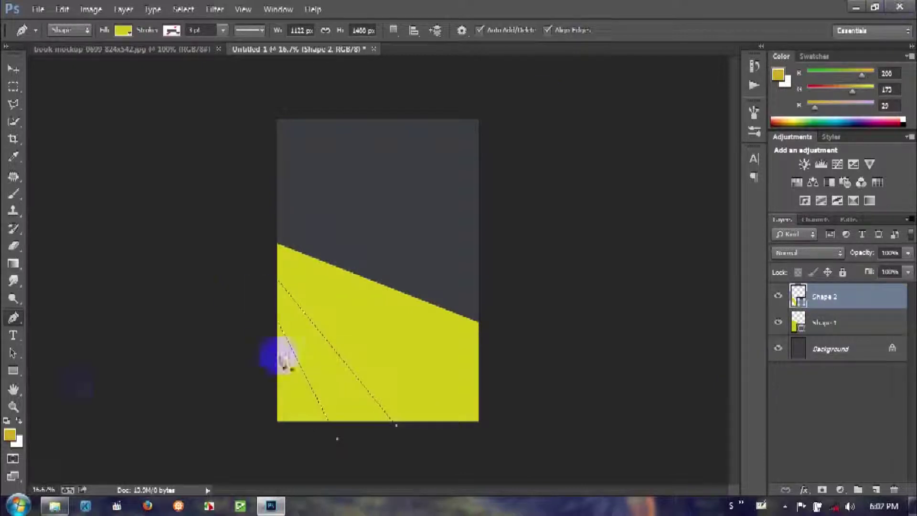
{"action": "left_click", "coordinate": [108, 57]}
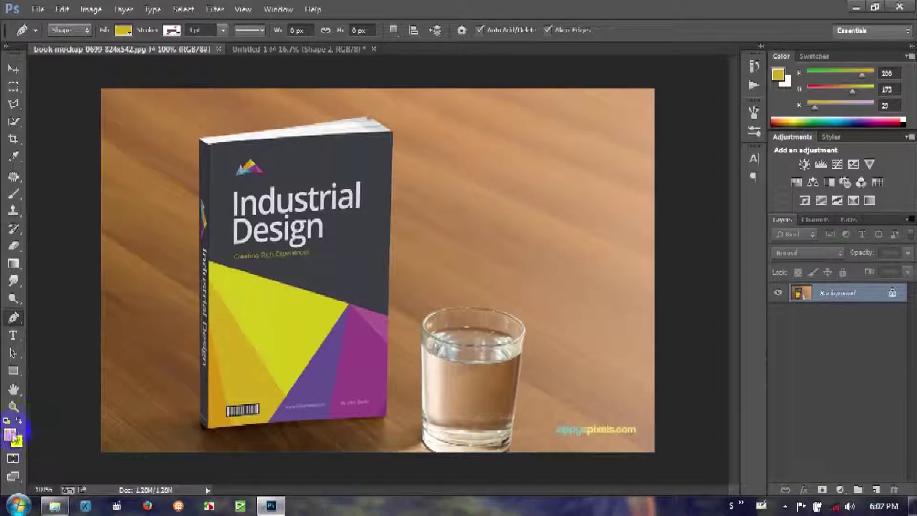
Sample a darker gold from the mockup as the foreground colour.
{"action": "left_click", "coordinate": [11, 434]}
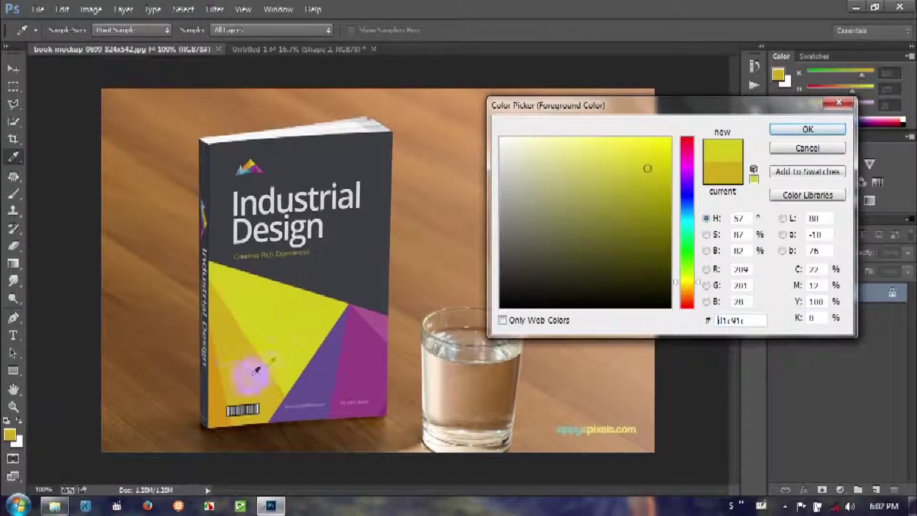
{"action": "left_click", "coordinate": [243, 377]}
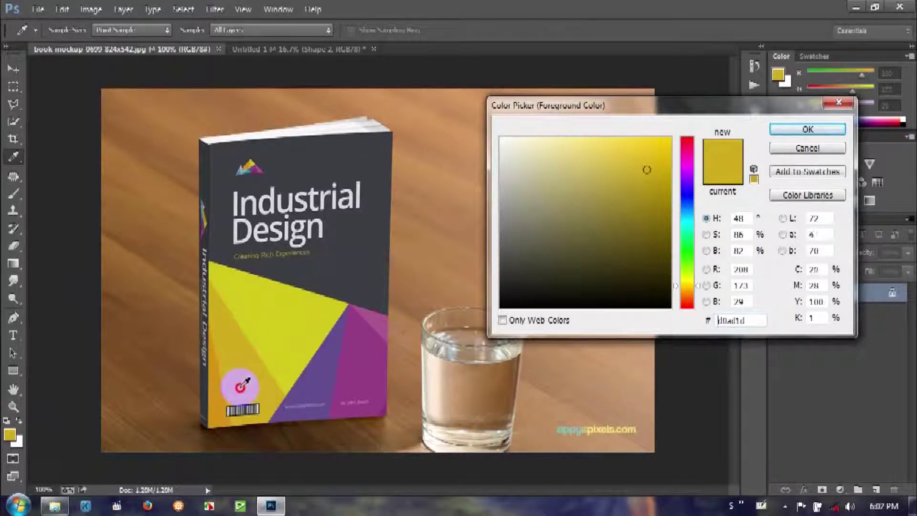
{"action": "left_click", "coordinate": [660, 189]}
{"action": "left_click", "coordinate": [786, 128]}
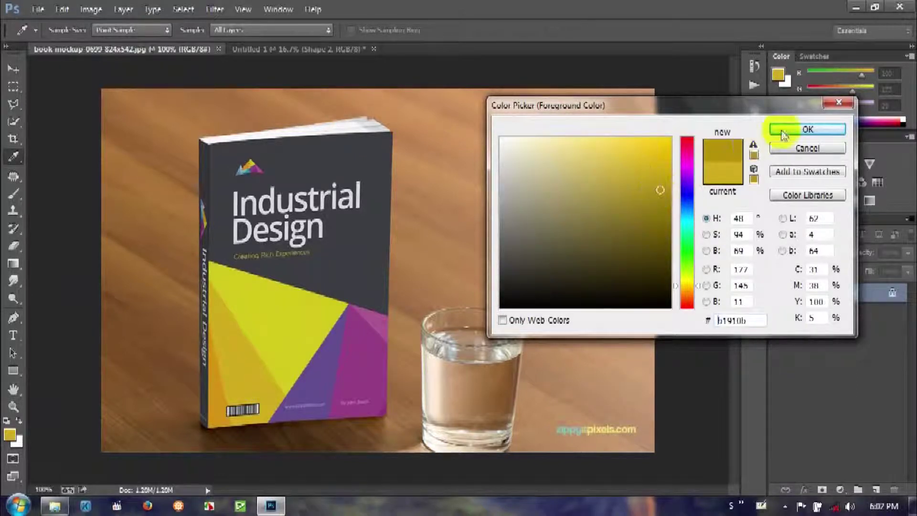
{"action": "left_click", "coordinate": [282, 50]}
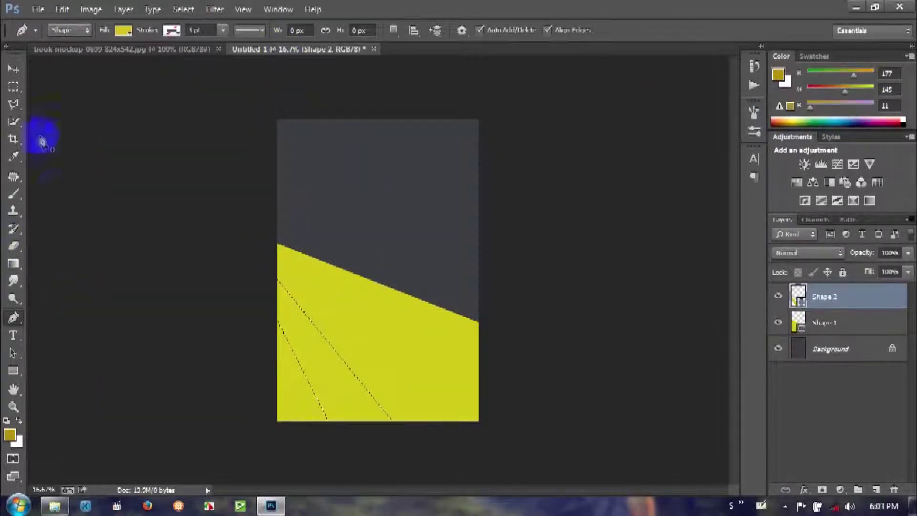
Fill the ray Shape 2 with darker gold b1910b, temporarily hiding Shape 1.
{"action": "left_click", "coordinate": [18, 72]}
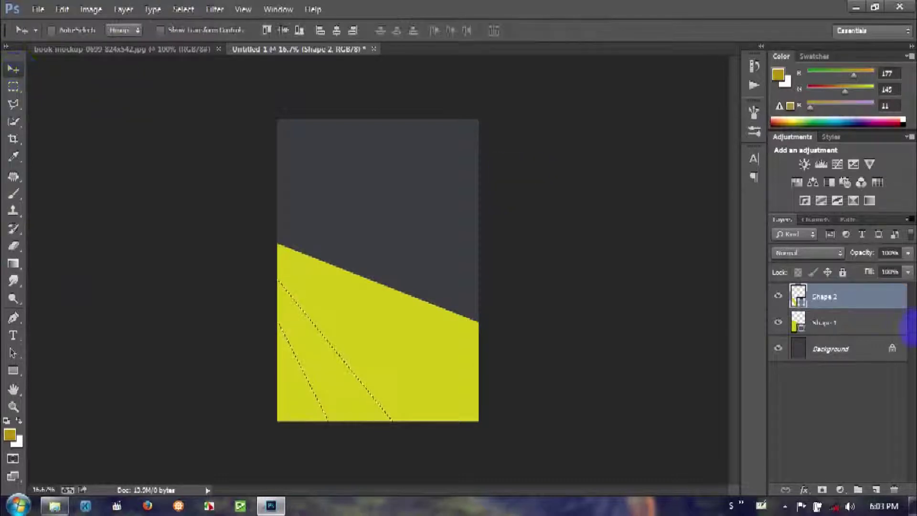
{"action": "left_click", "coordinate": [780, 323]}
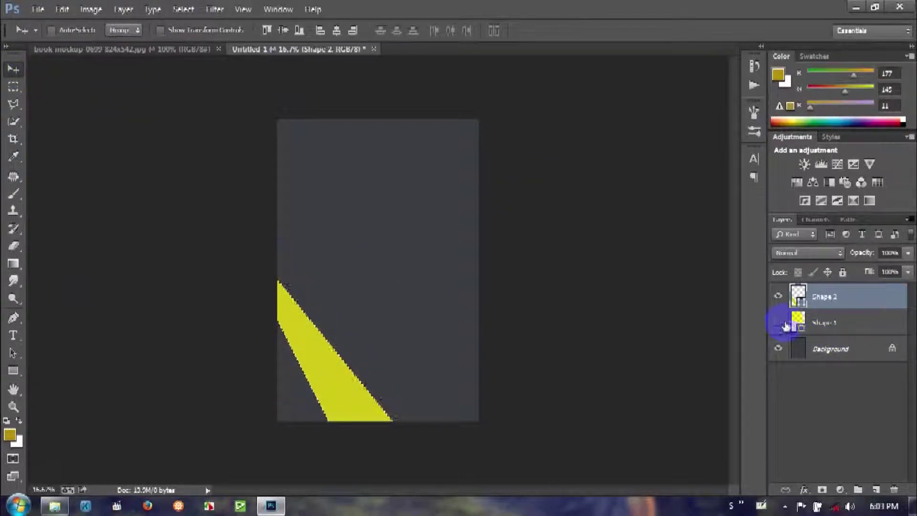
{"action": "double_click", "coordinate": [805, 300]}
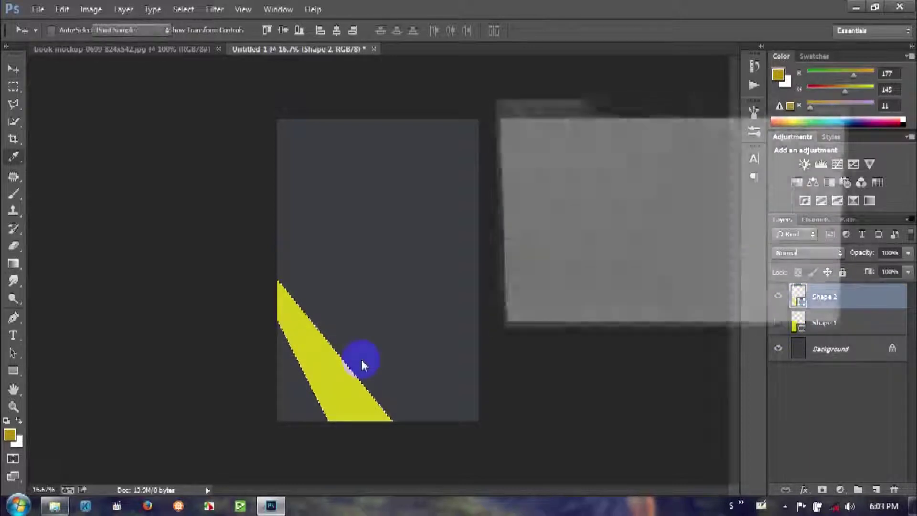
{"action": "left_click", "coordinate": [18, 428]}
{"action": "left_click", "coordinate": [807, 129]}
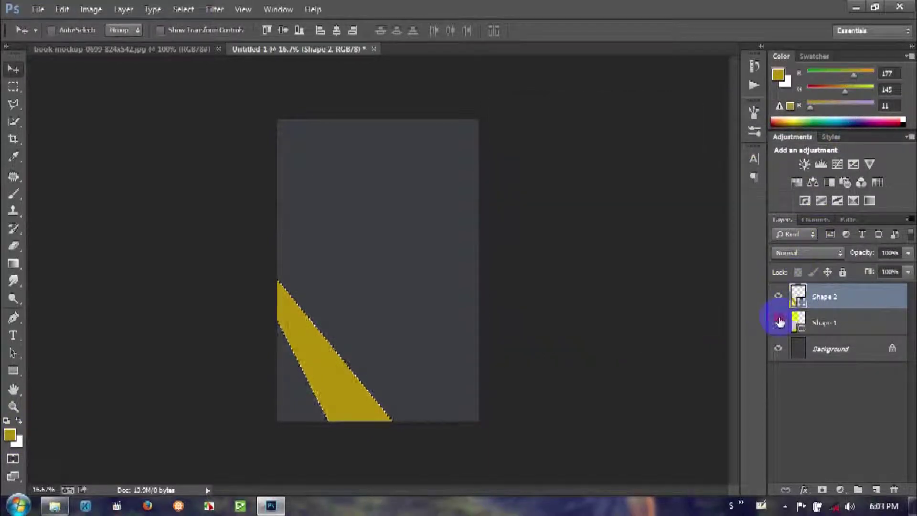
{"action": "left_click", "coordinate": [779, 322]}
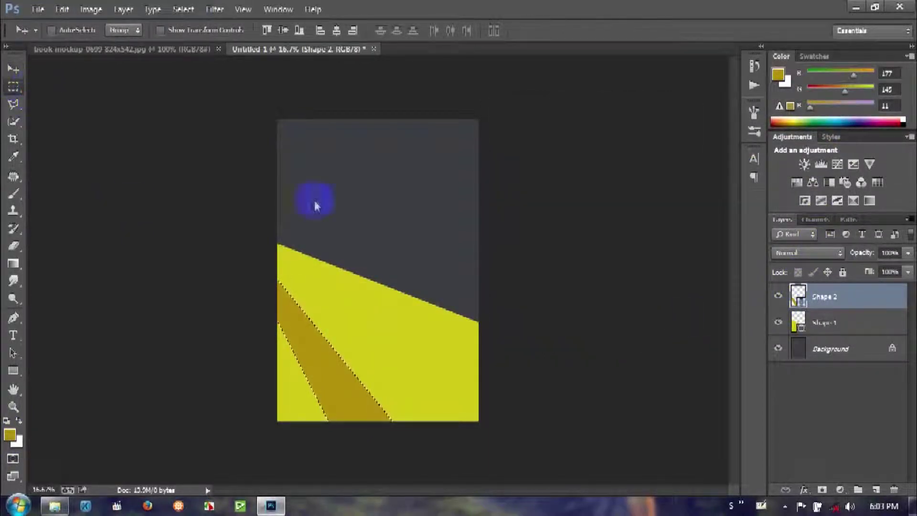
{"action": "key", "text": "m"}
{"action": "key", "text": "ctrl+d"}
{"action": "left_click", "coordinate": [28, 72]}
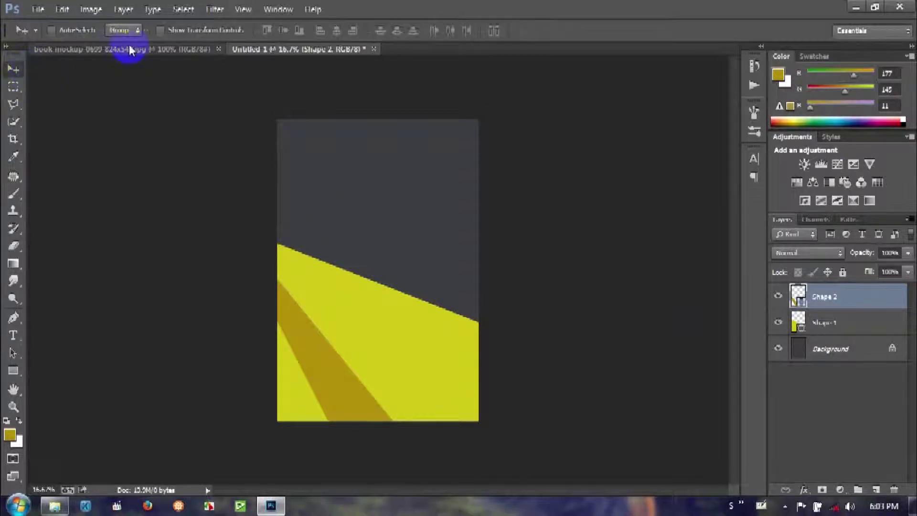
{"action": "left_click", "coordinate": [127, 47]}
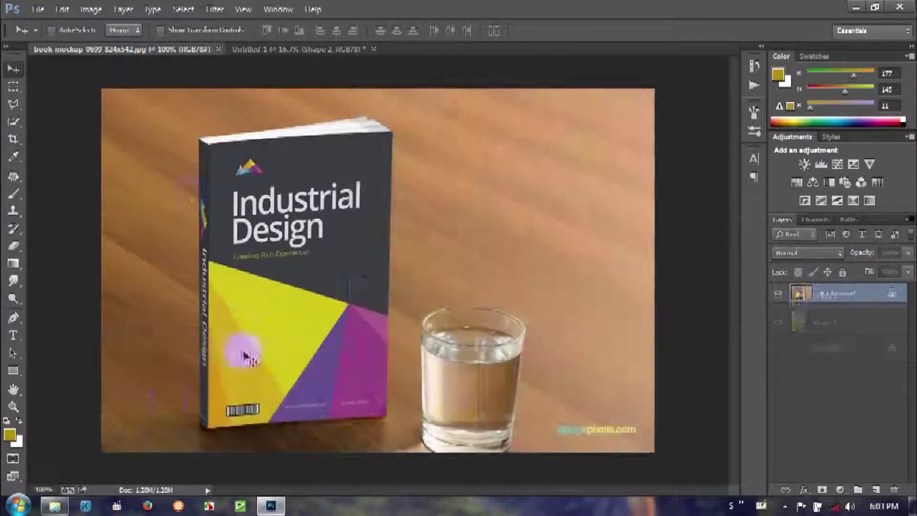
Sample the cover's orange from the mockup as the foreground colour.
{"action": "left_click", "coordinate": [8, 439]}
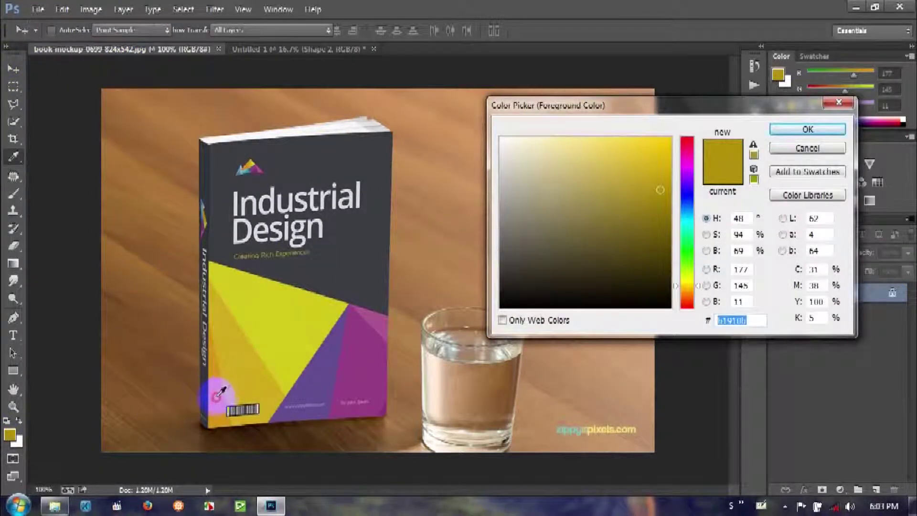
{"action": "left_click", "coordinate": [221, 396]}
{"action": "left_click", "coordinate": [654, 164]}
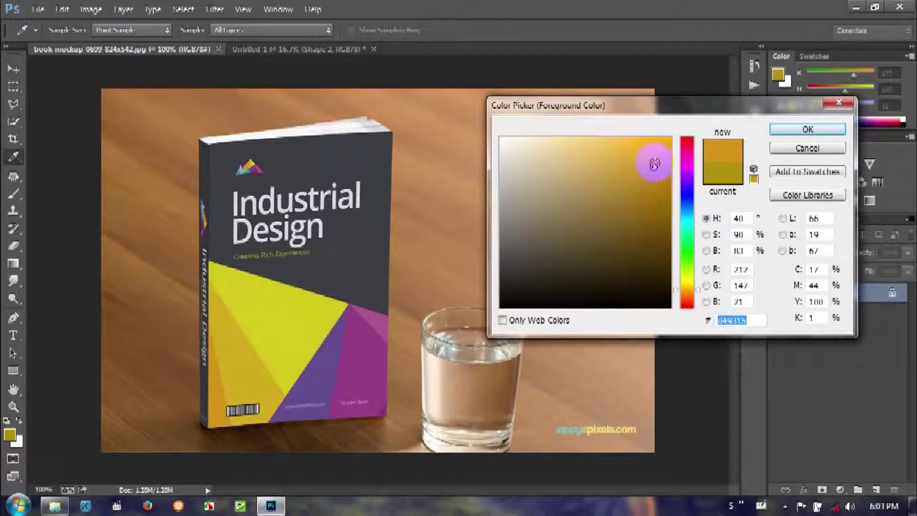
{"action": "left_click", "coordinate": [808, 129]}
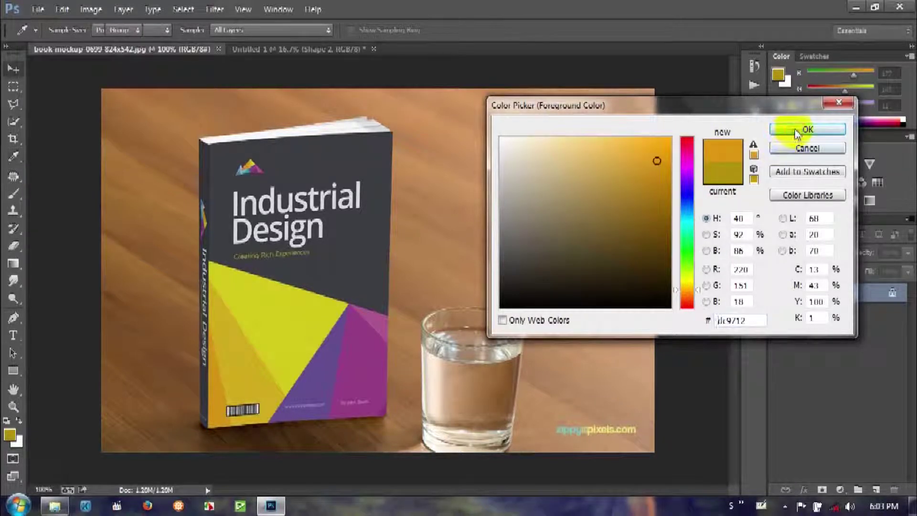
{"action": "left_click", "coordinate": [276, 50]}
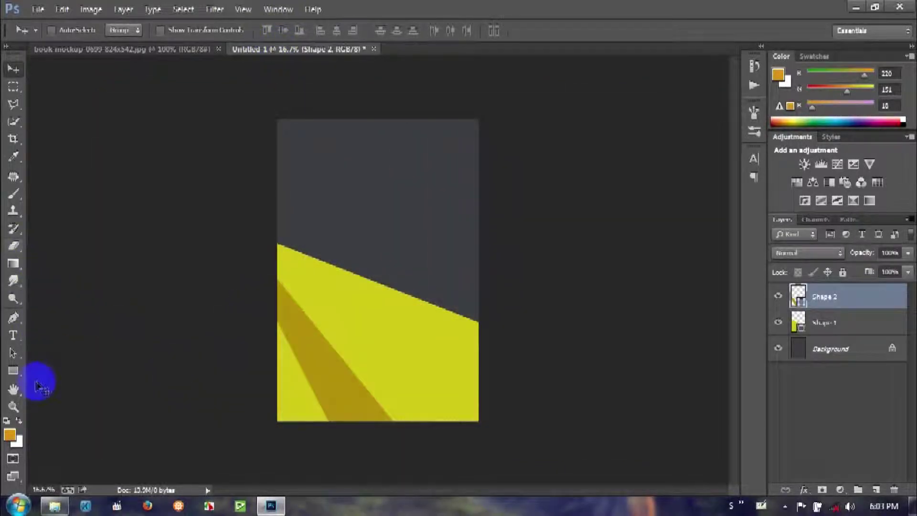
Pen-draw a wedge at the cover's lower-left edge beside the gold ray.
{"action": "left_click", "coordinate": [13, 318]}
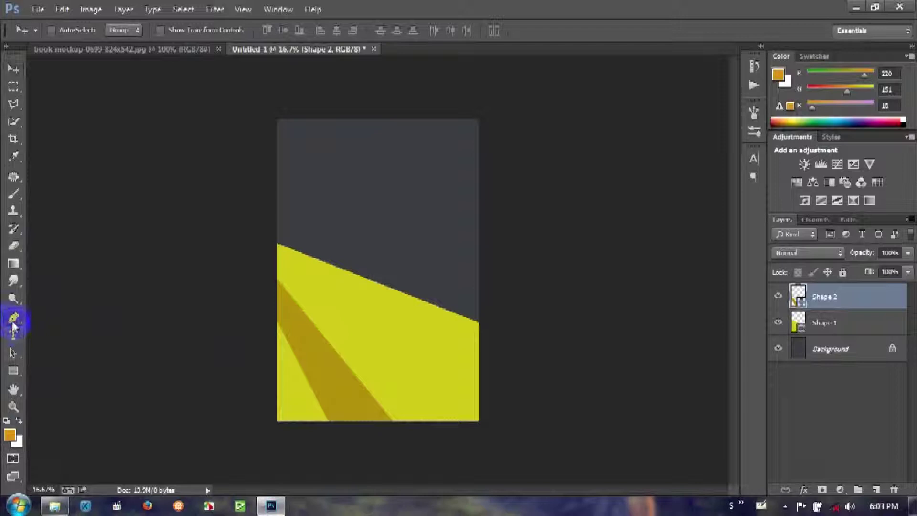
{"action": "left_click", "coordinate": [266, 301]}
{"action": "left_click", "coordinate": [344, 432]}
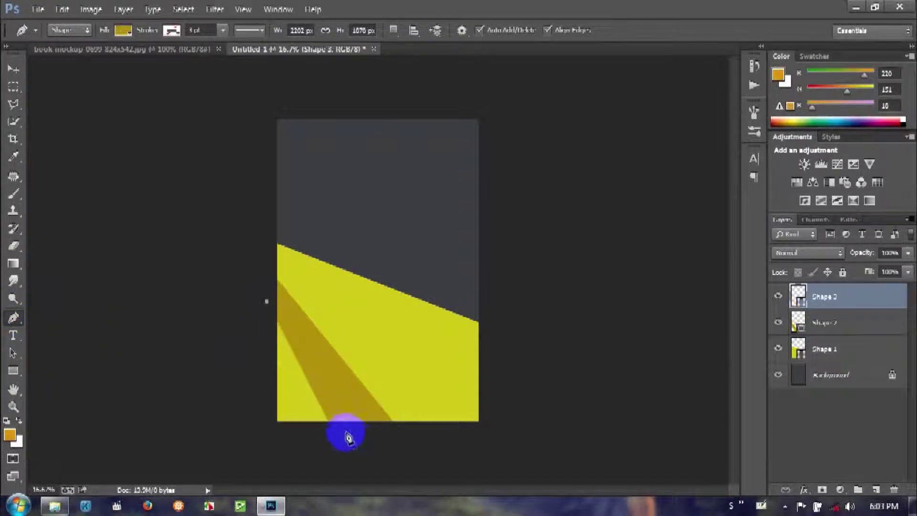
{"action": "left_click", "coordinate": [293, 451]}
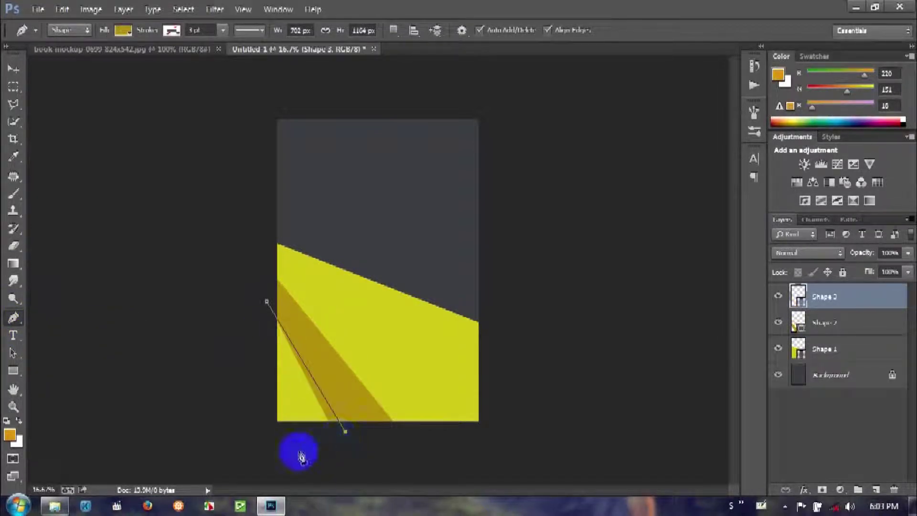
{"action": "left_click", "coordinate": [259, 442]}
{"action": "left_click", "coordinate": [267, 302]}
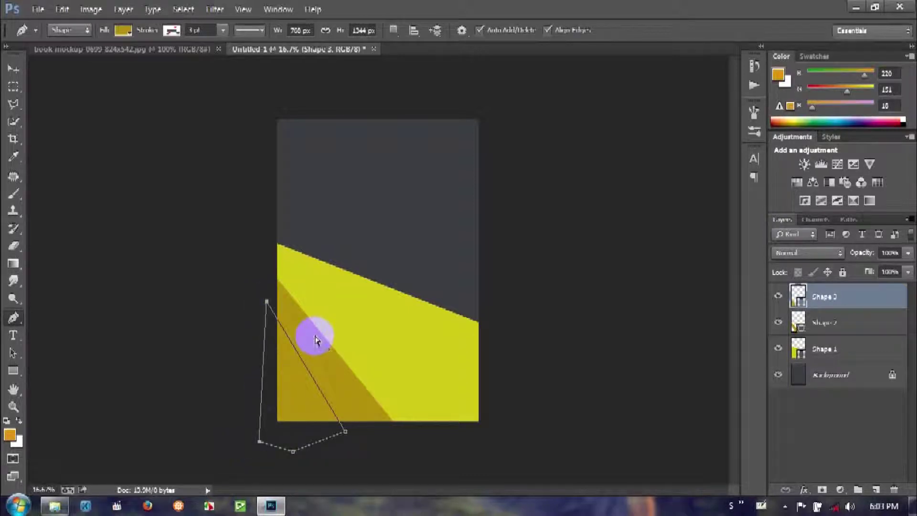
{"action": "left_click", "coordinate": [315, 340]}
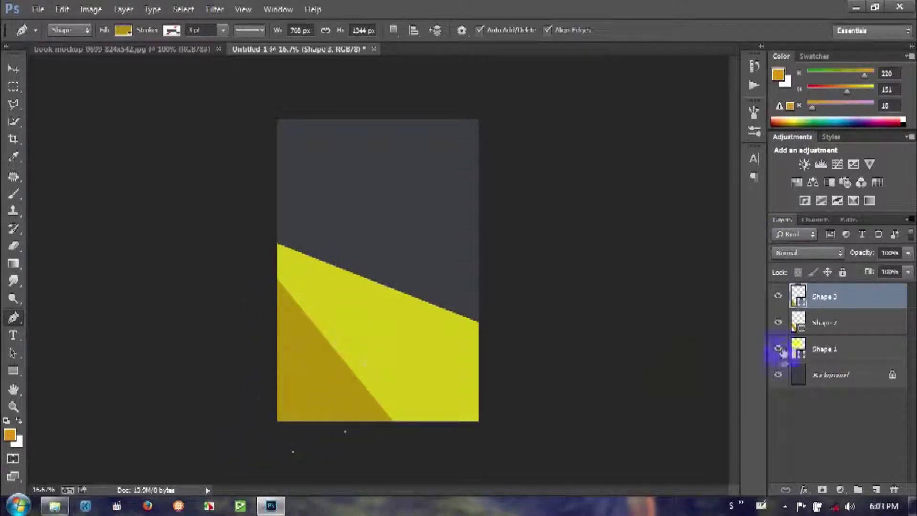
Fill the new Shape 3 with the sampled orange.
{"action": "double_click", "coordinate": [799, 300]}
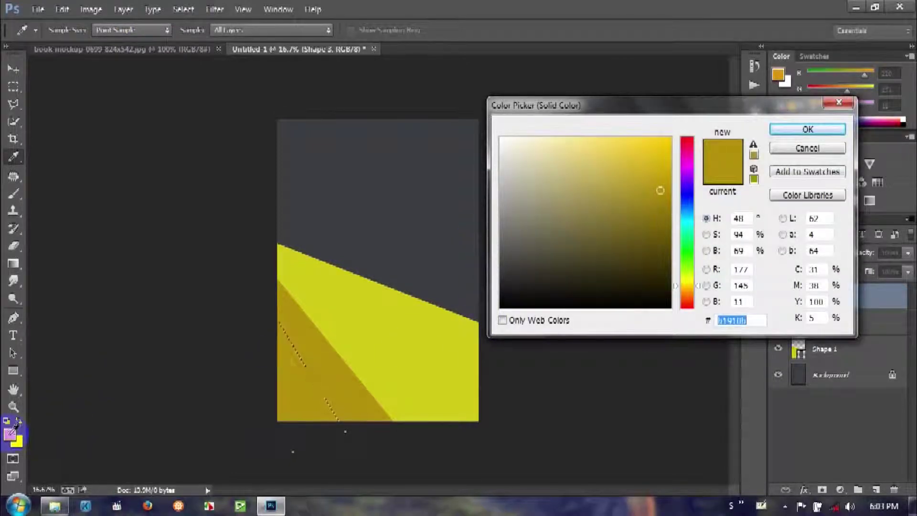
{"action": "left_click", "coordinate": [10, 433]}
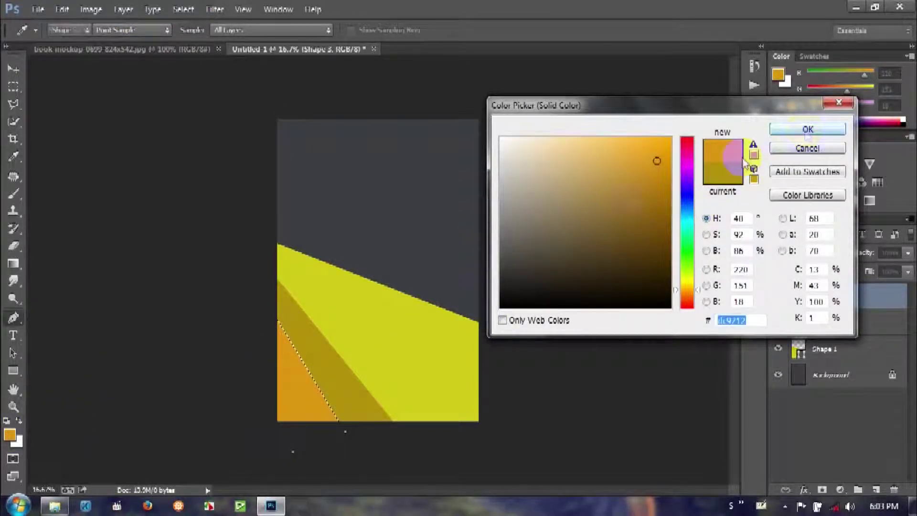
{"action": "left_click", "coordinate": [807, 129]}
{"action": "left_click", "coordinate": [13, 69]}
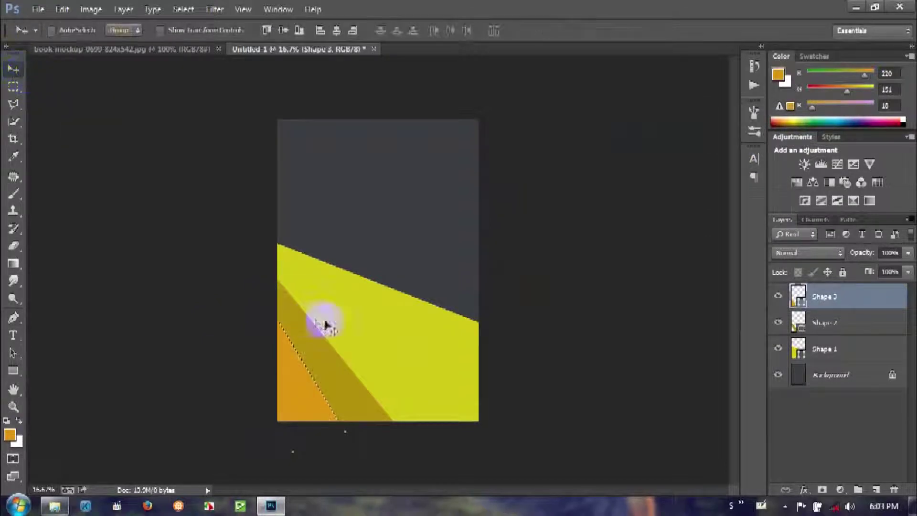
{"action": "left_click", "coordinate": [13, 86]}
Sample the cover's purple from the mockup as the foreground colour.
{"action": "left_click", "coordinate": [14, 69]}
{"action": "left_click", "coordinate": [122, 50]}
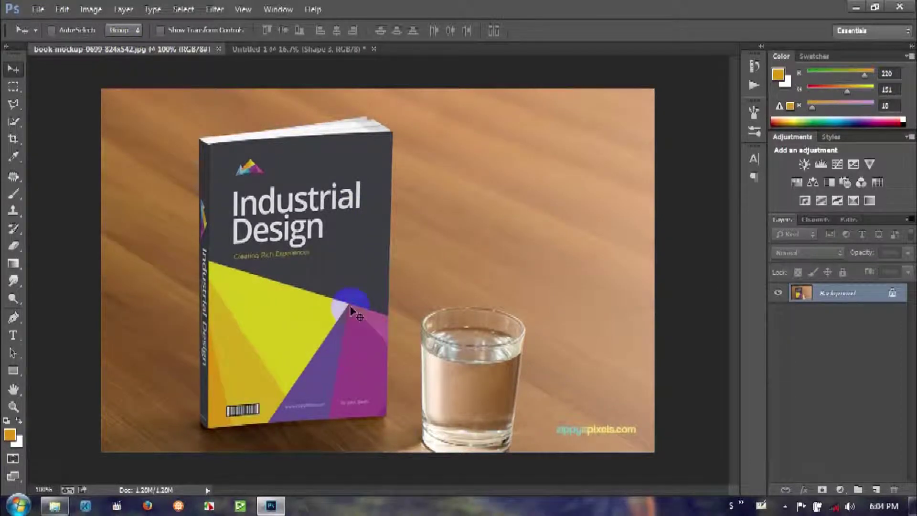
{"action": "left_click", "coordinate": [9, 434]}
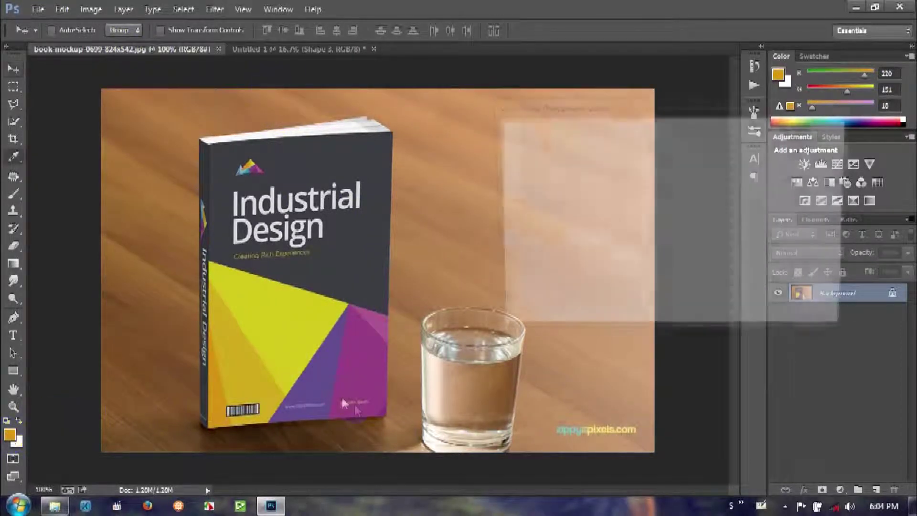
{"action": "left_click", "coordinate": [326, 366]}
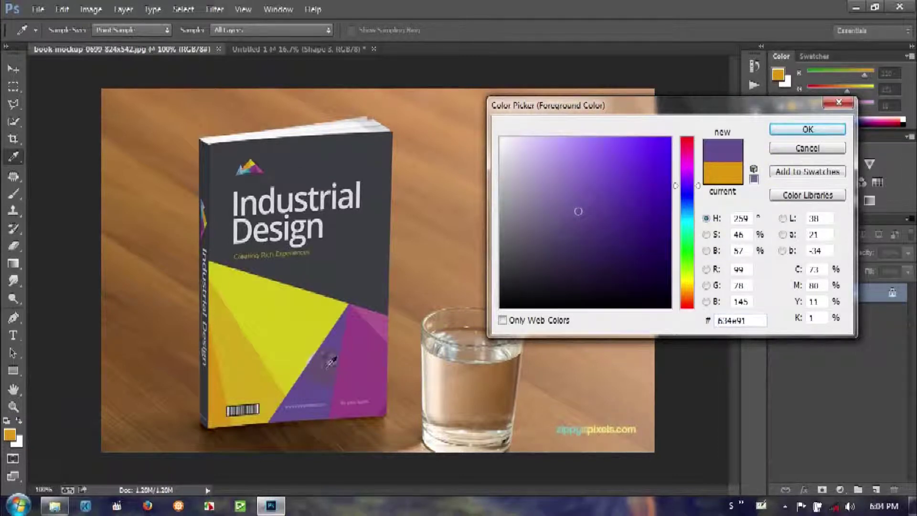
{"action": "left_click", "coordinate": [804, 129]}
{"action": "key", "text": "v"}
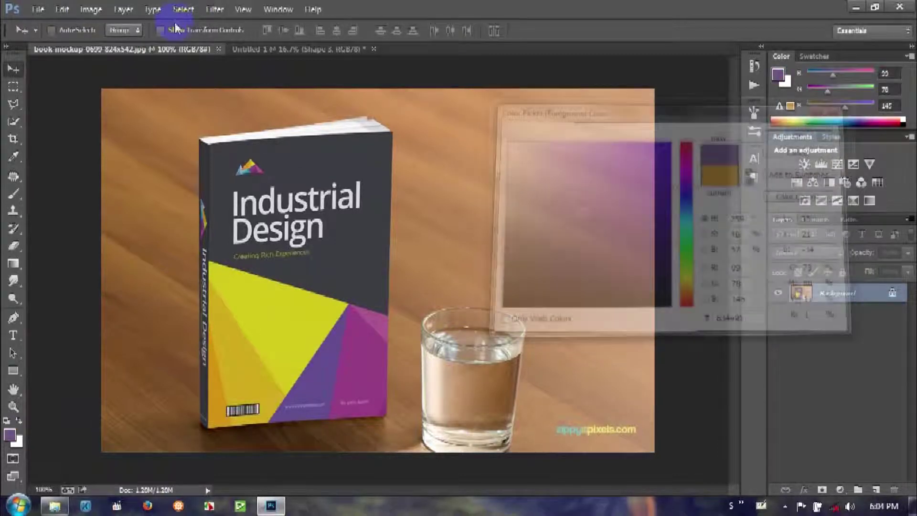
{"action": "left_click", "coordinate": [264, 49]}
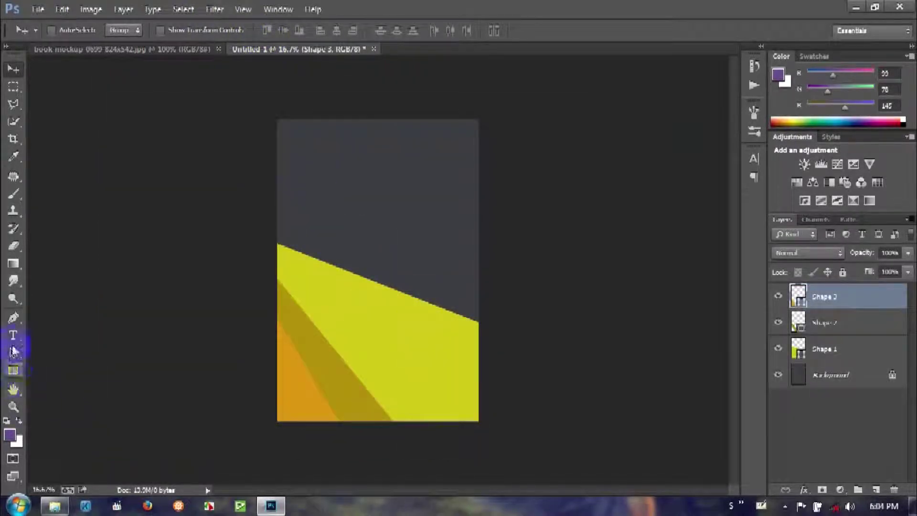
Pen-draw a four-sided shape over the cover's lower right, extending past its edges.
{"action": "left_click", "coordinate": [14, 317]}
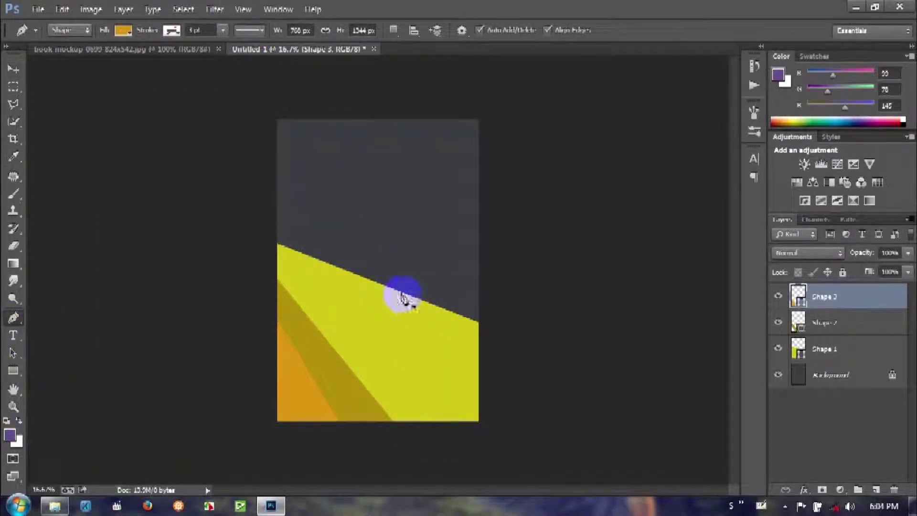
{"action": "left_click", "coordinate": [401, 292]}
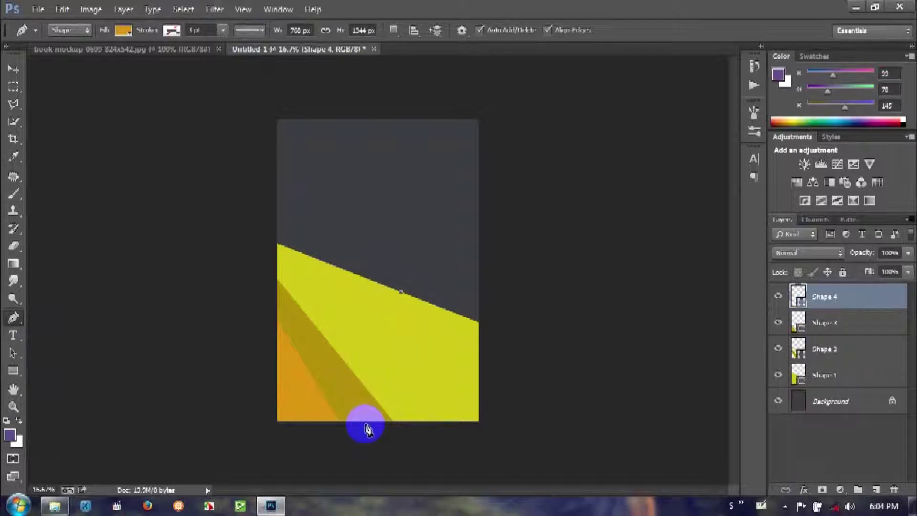
{"action": "key", "text": "ctrl+z"}
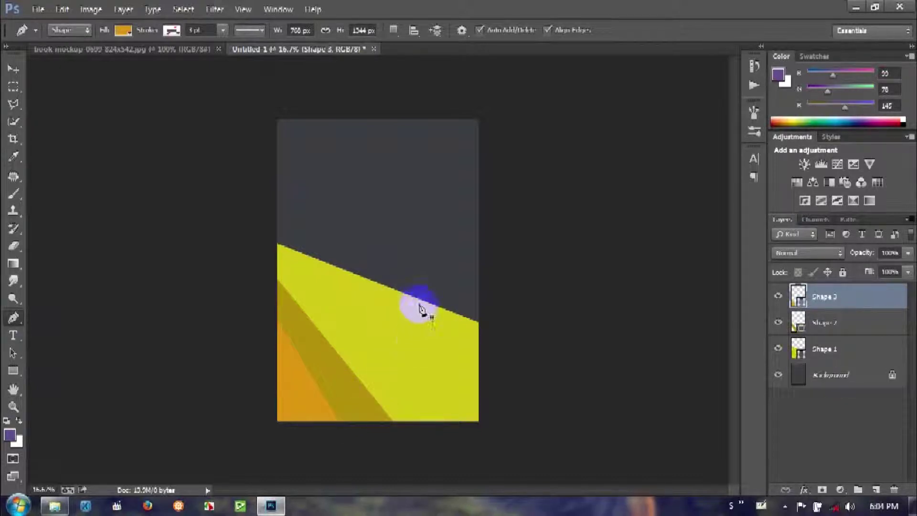
{"action": "left_click", "coordinate": [182, 49]}
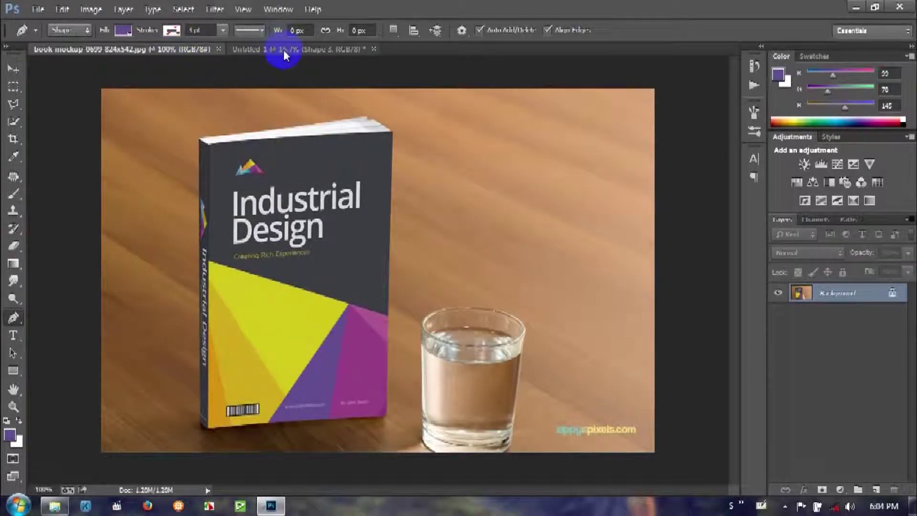
{"action": "left_click", "coordinate": [283, 50]}
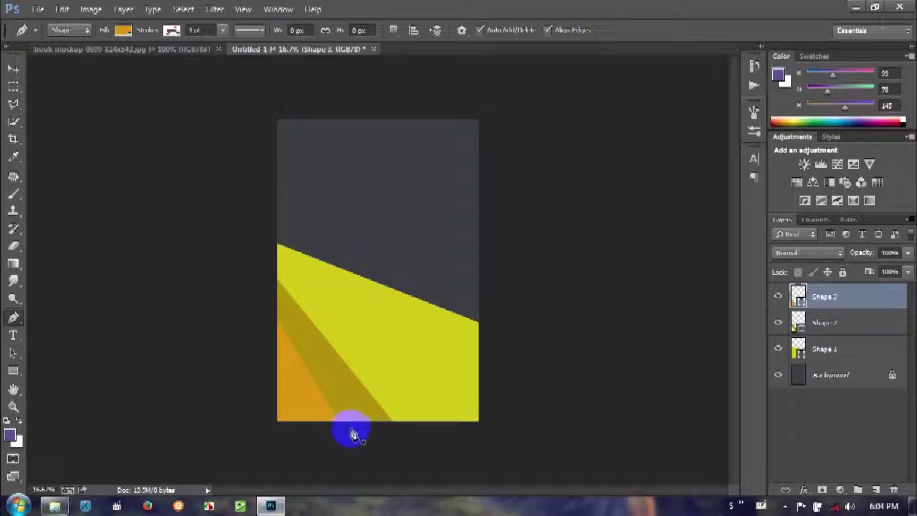
{"action": "left_click", "coordinate": [414, 301]}
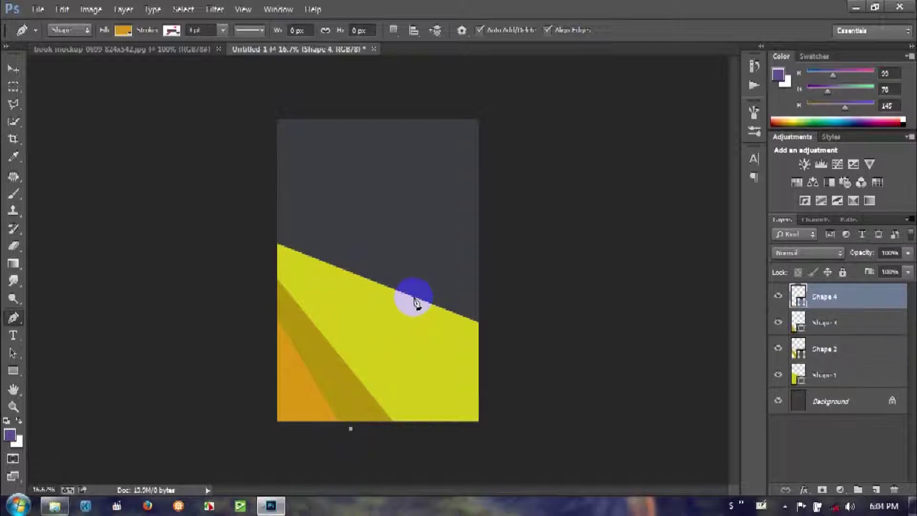
{"action": "left_click", "coordinate": [414, 301]}
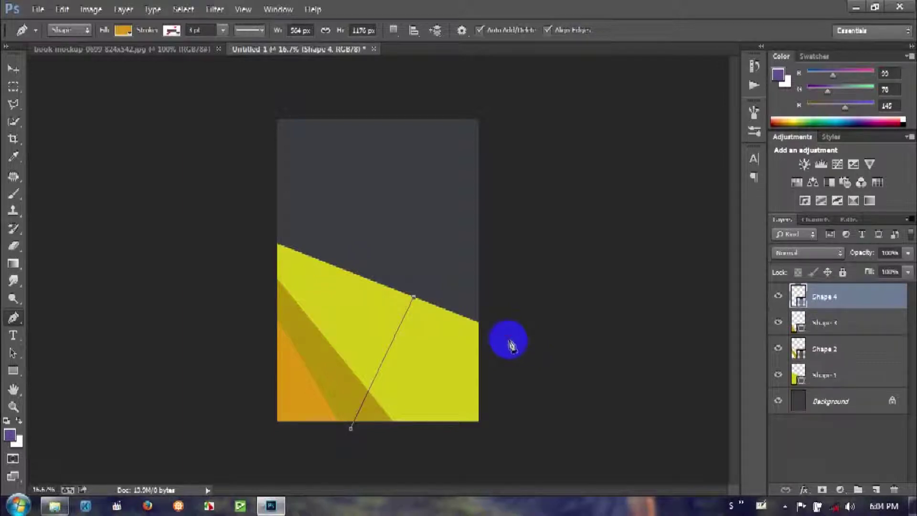
{"action": "left_click", "coordinate": [510, 343]}
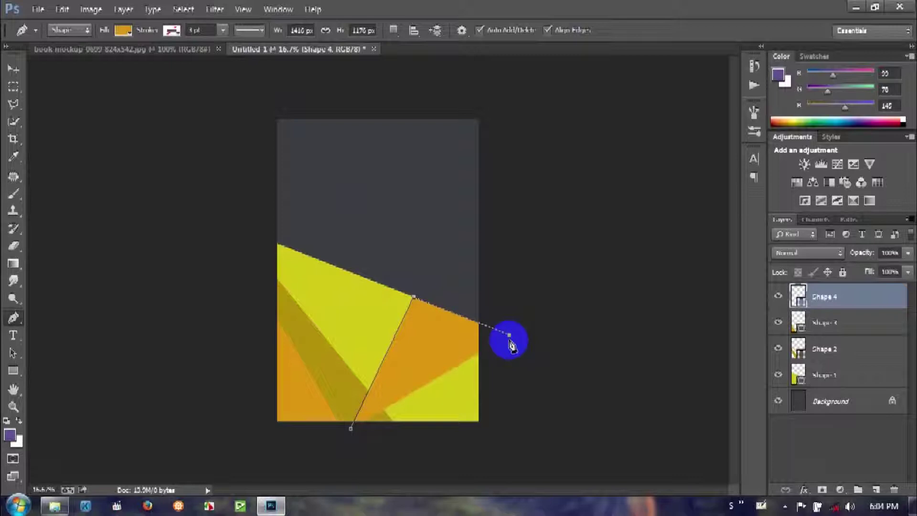
{"action": "left_click", "coordinate": [505, 459]}
{"action": "left_click", "coordinate": [350, 429]}
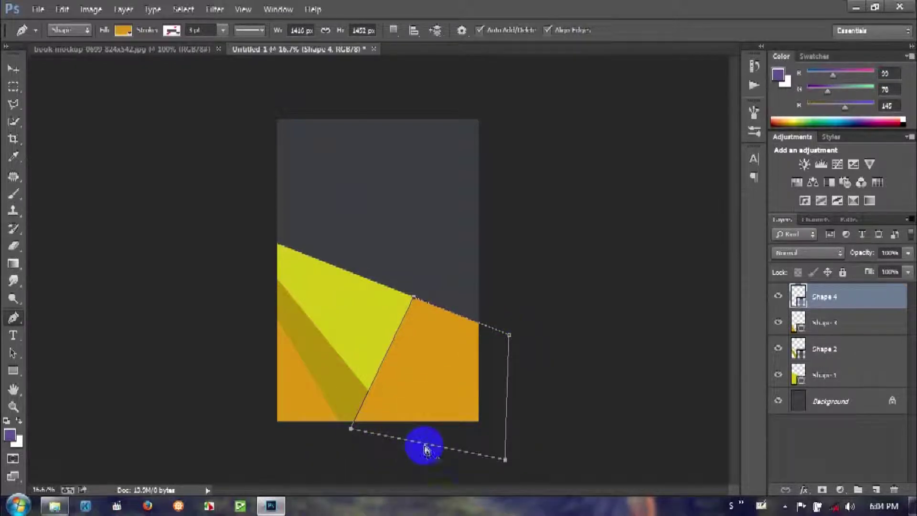
{"action": "key", "text": "Return"}
Fill the new Shape 4 with purple #634e91.
{"action": "left_click", "coordinate": [799, 296], "text": "ctrl"}
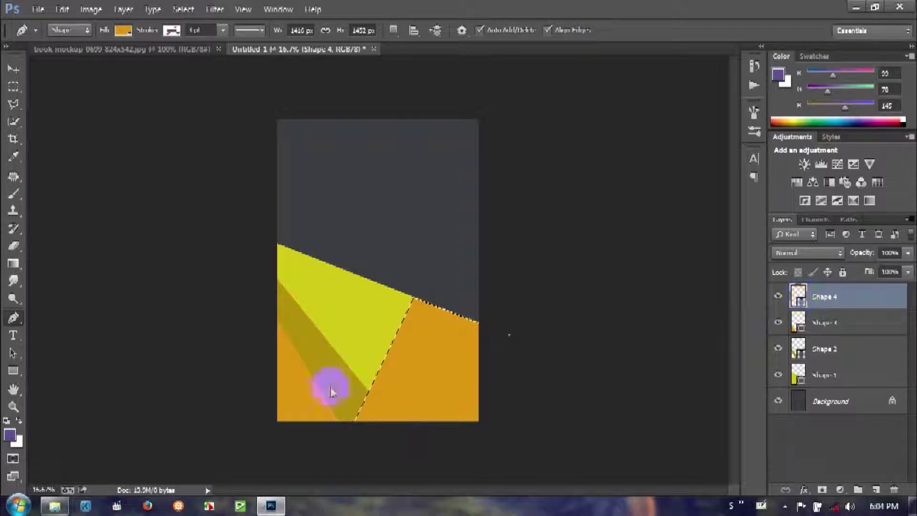
{"action": "left_click", "coordinate": [11, 434]}
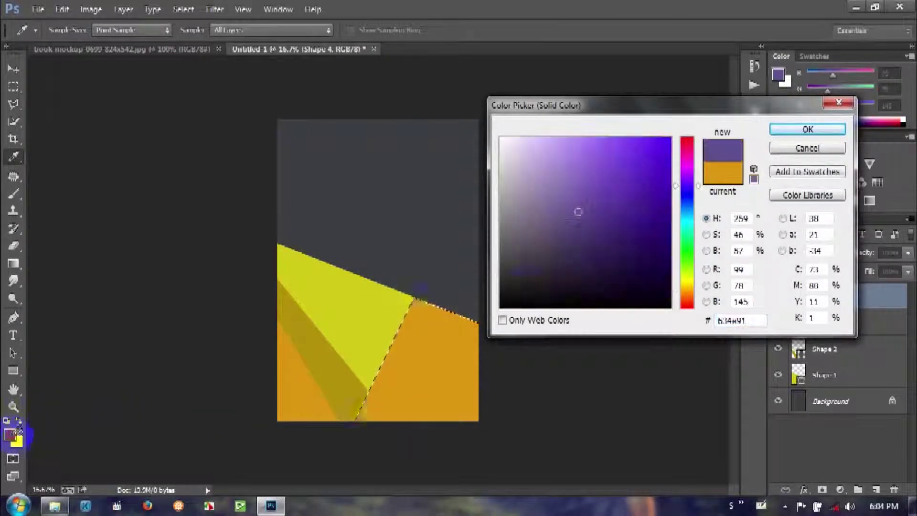
{"action": "left_click", "coordinate": [791, 129]}
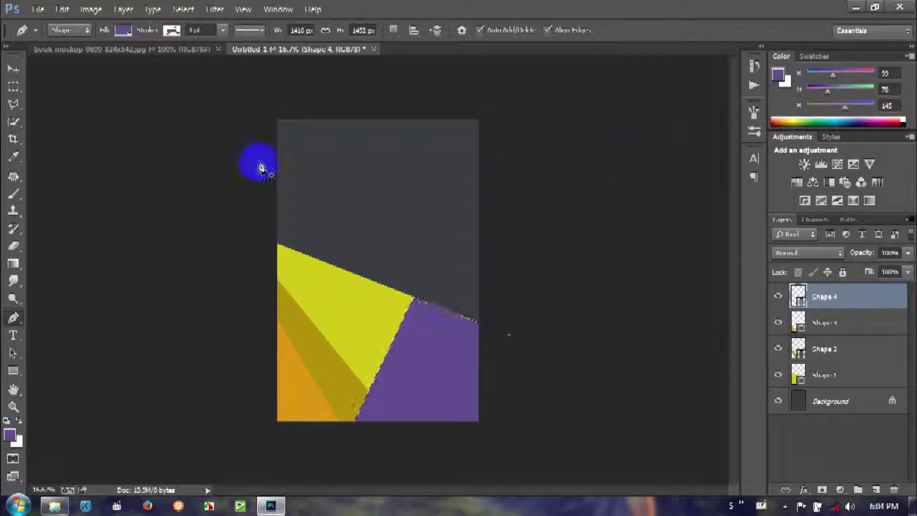
{"action": "left_click", "coordinate": [164, 51]}
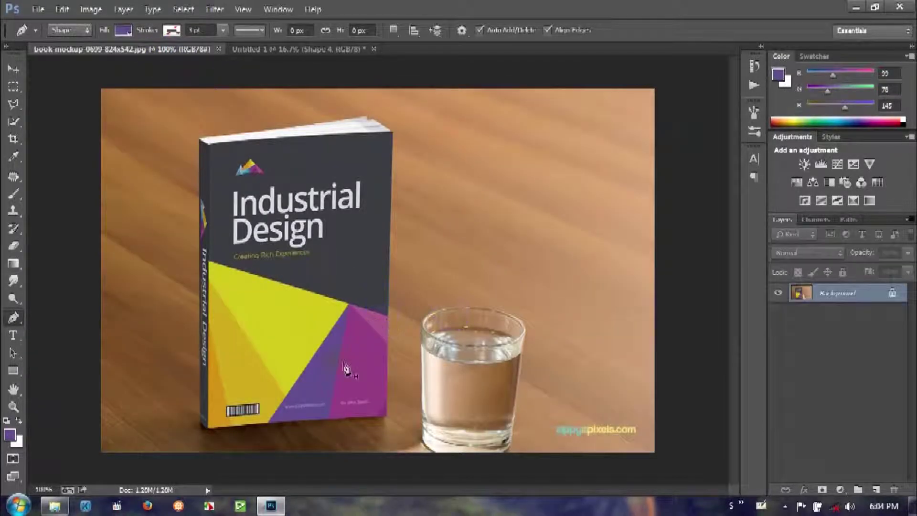
Sample the cover's magenta (#974085) from the mockup as the foreground colour.
{"action": "left_click", "coordinate": [9, 434]}
{"action": "left_click", "coordinate": [369, 371]}
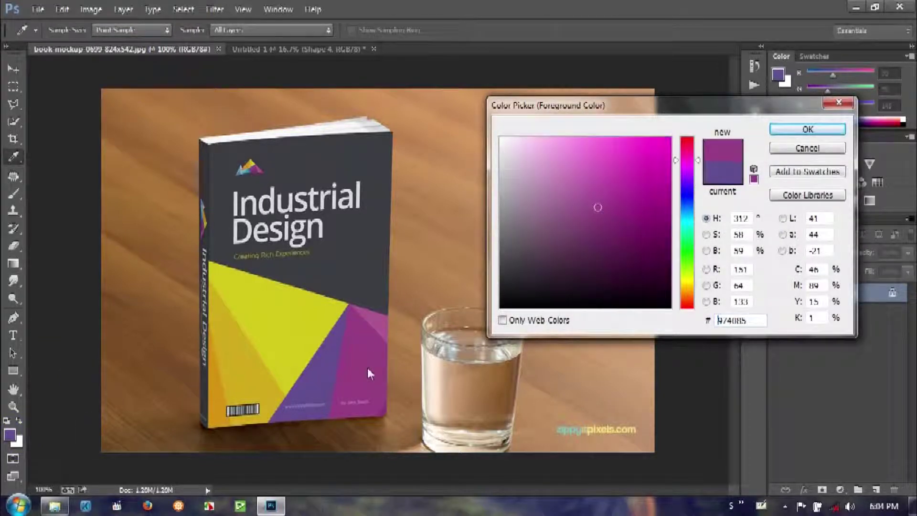
{"action": "left_click", "coordinate": [806, 130]}
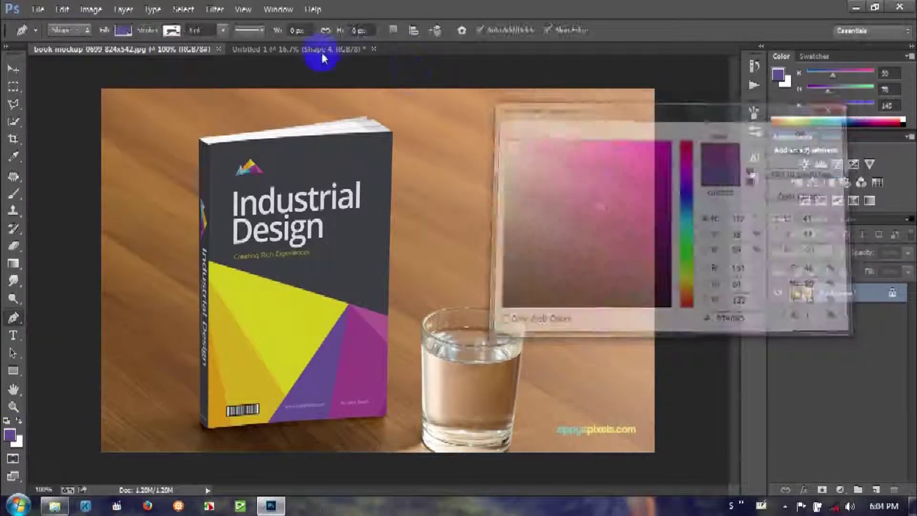
{"action": "left_click", "coordinate": [318, 50]}
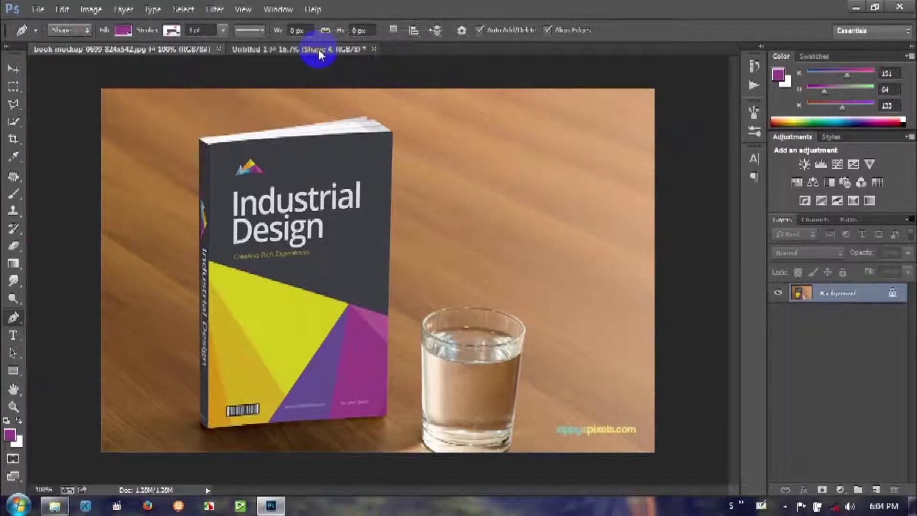
Pen-draw a triangle as Shape 5 over the right side of the purple area.
{"action": "left_click", "coordinate": [406, 300]}
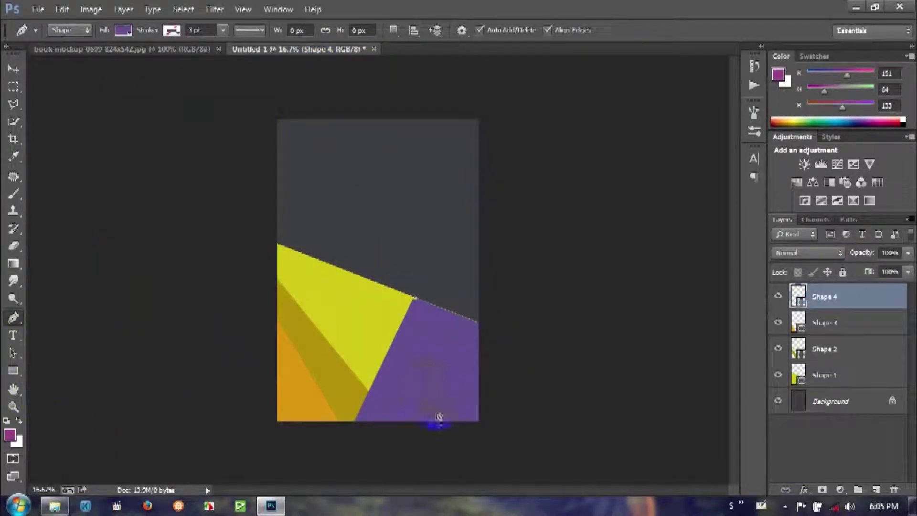
{"action": "left_click", "coordinate": [438, 450]}
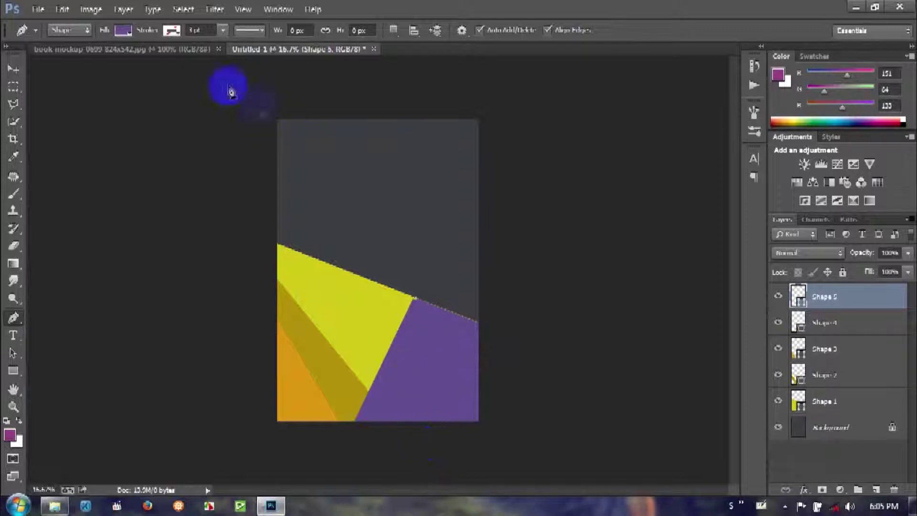
{"action": "left_click", "coordinate": [177, 62]}
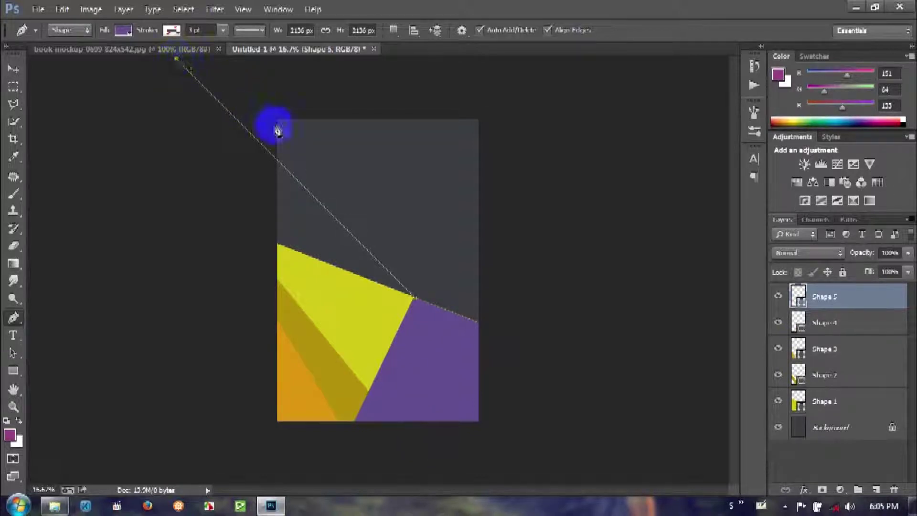
{"action": "left_click", "coordinate": [184, 50]}
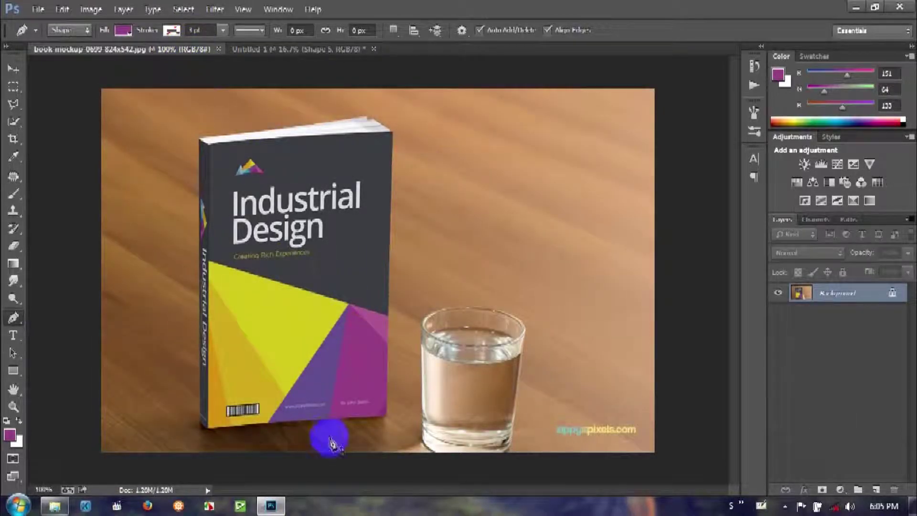
{"action": "left_click", "coordinate": [262, 50]}
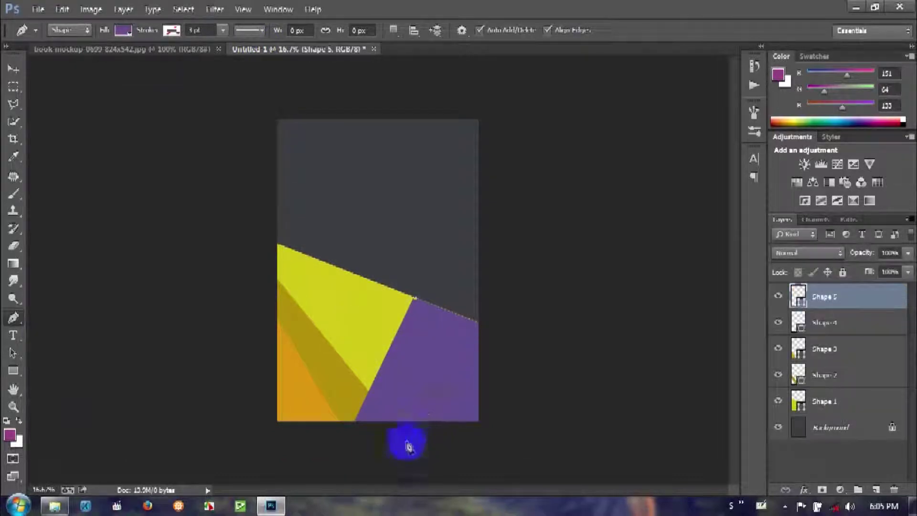
{"action": "left_click", "coordinate": [412, 441]}
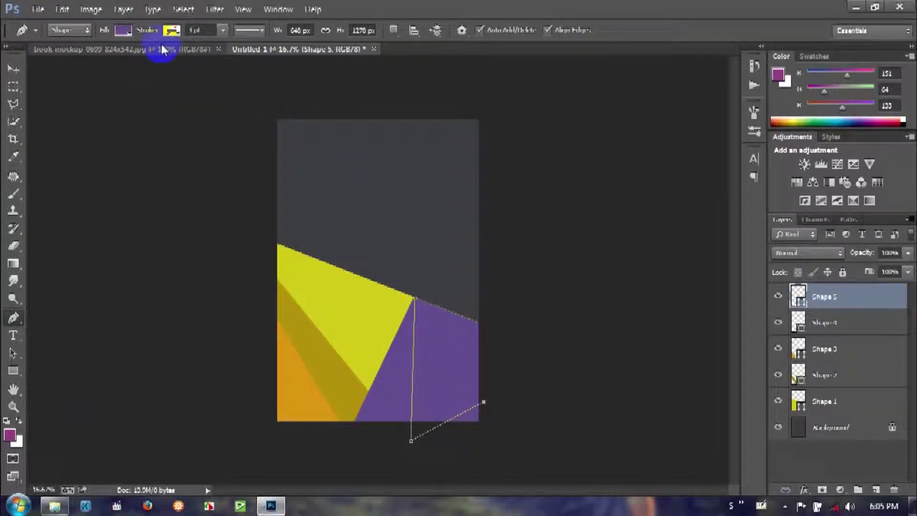
{"action": "left_click_drag", "start_coordinate": [166, 51], "coordinate": [245, 61]}
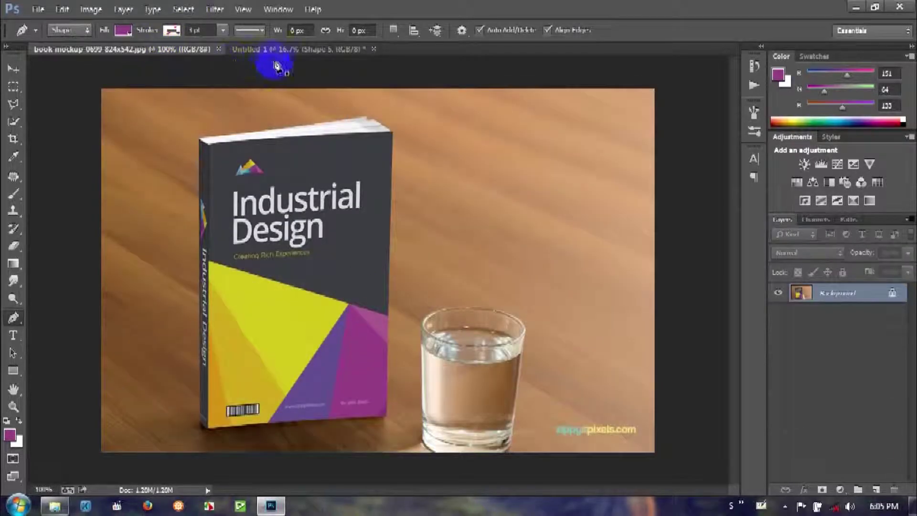
{"action": "left_click", "coordinate": [293, 49]}
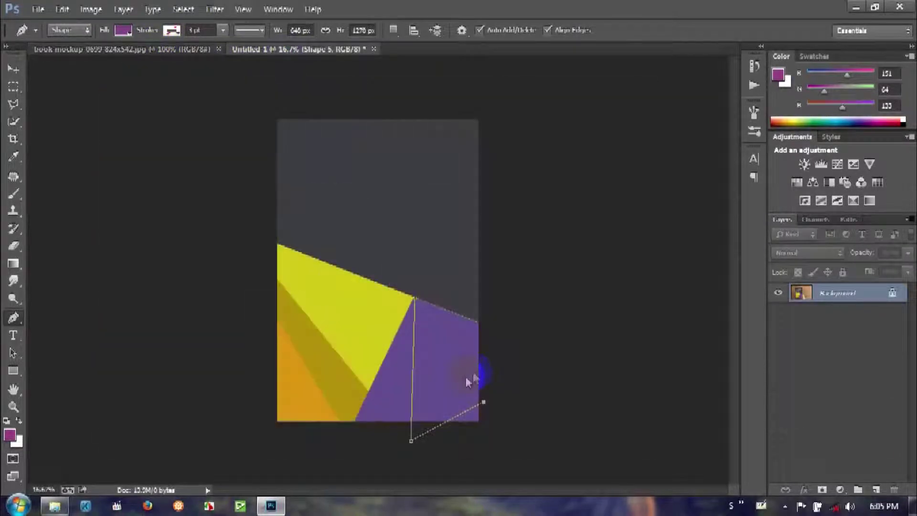
{"action": "left_click", "coordinate": [501, 379]}
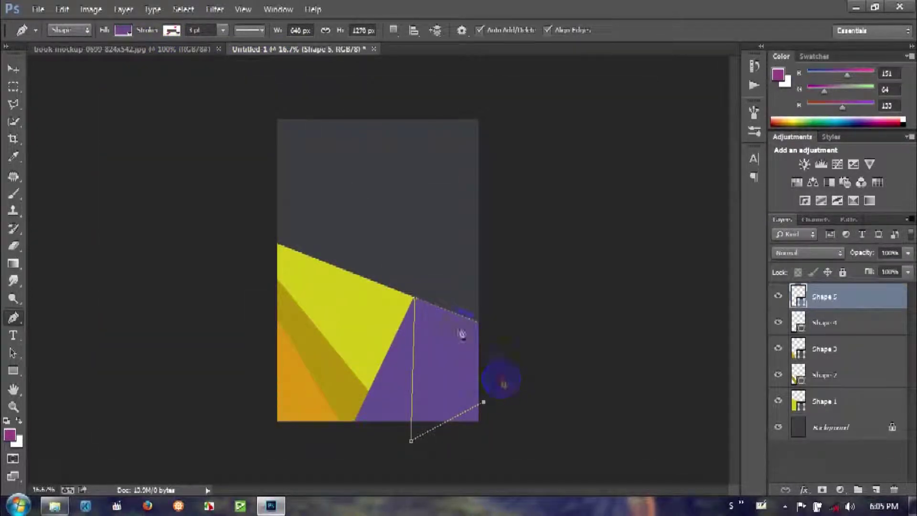
{"action": "left_click", "coordinate": [416, 299]}
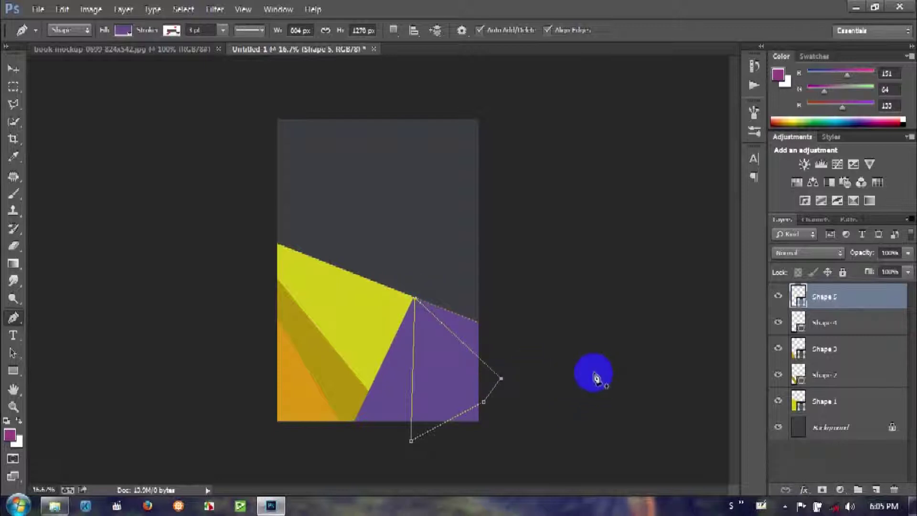
{"action": "left_click", "coordinate": [805, 298], "text": "ctrl"}
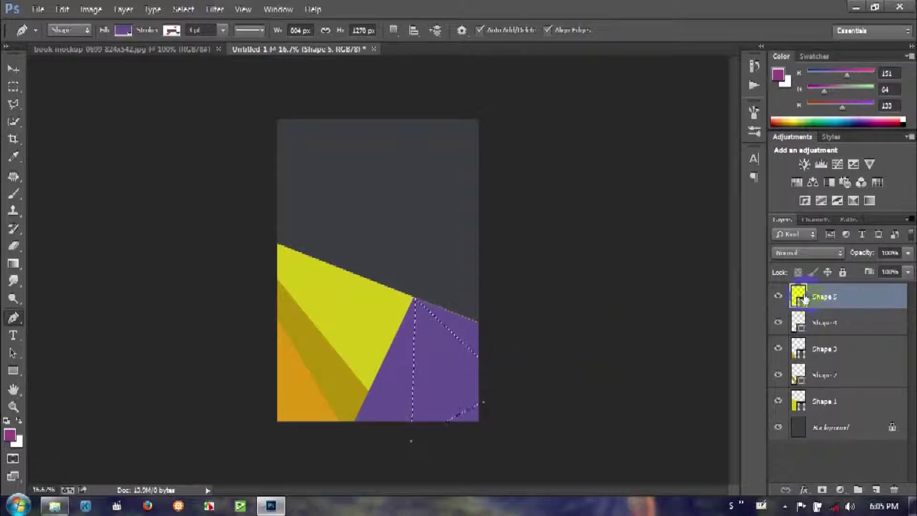
{"action": "double_click", "coordinate": [805, 297]}
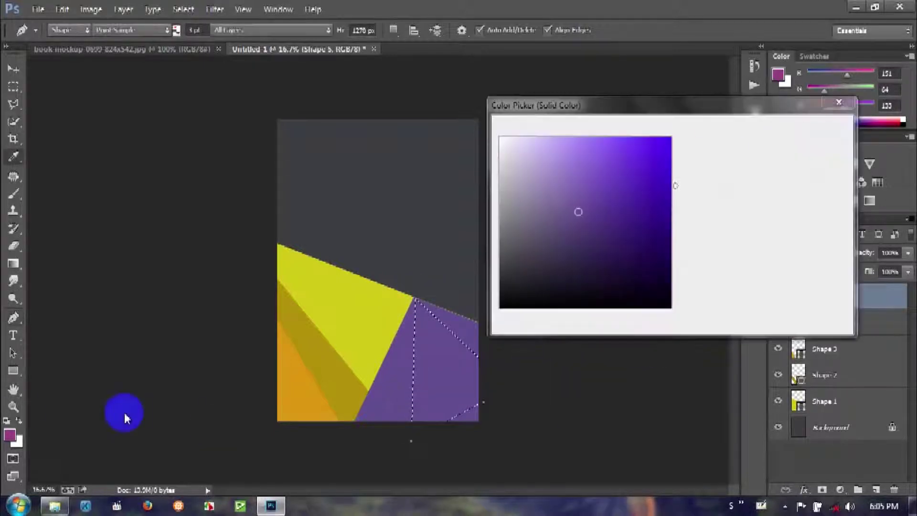
Fill Shape 5 with magenta and start a new path at the purple triangle's top corner.
{"action": "left_click", "coordinate": [10, 435]}
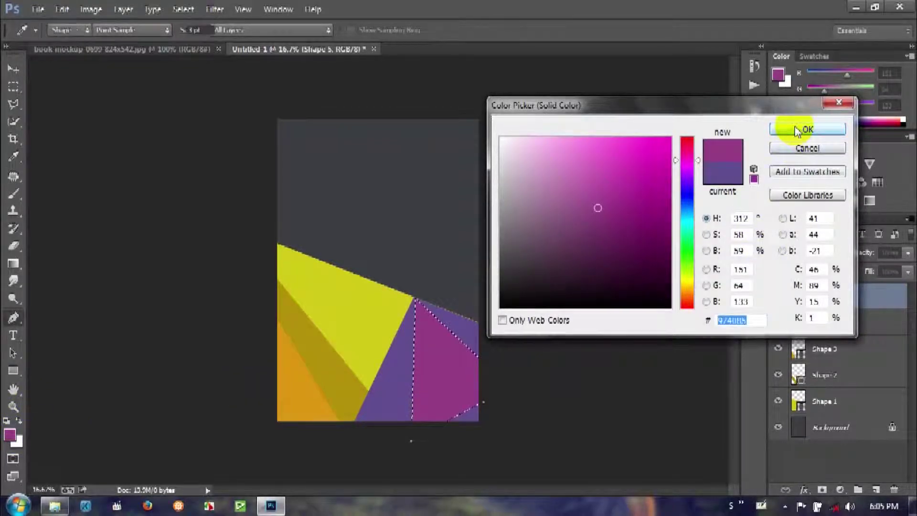
{"action": "left_click", "coordinate": [793, 130]}
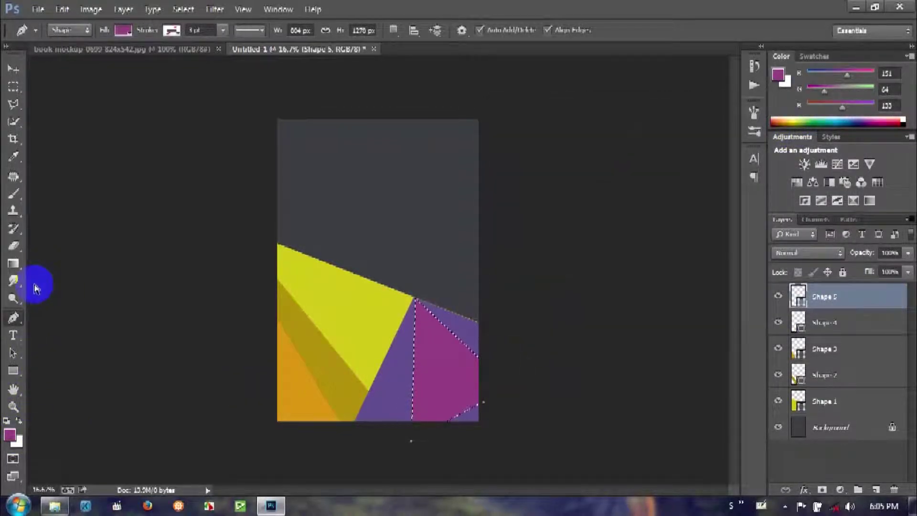
{"action": "key", "text": "Return"}
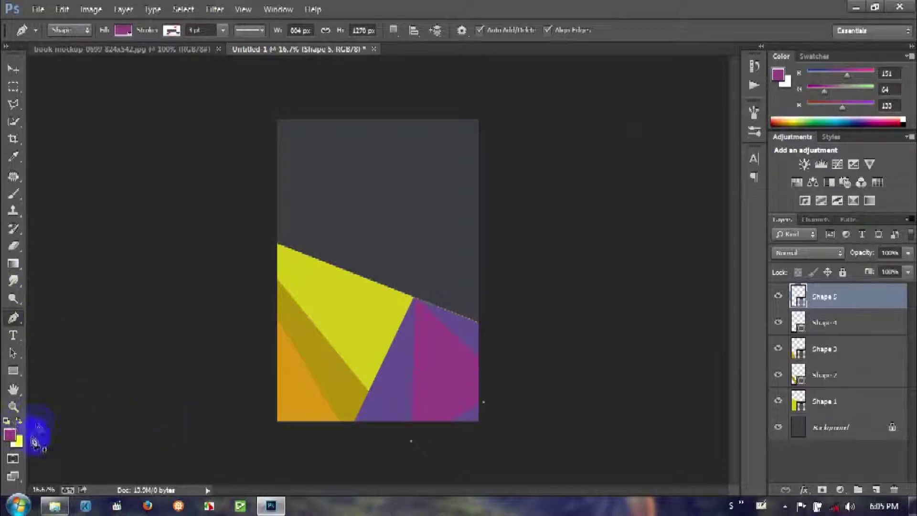
{"action": "left_click", "coordinate": [414, 301]}
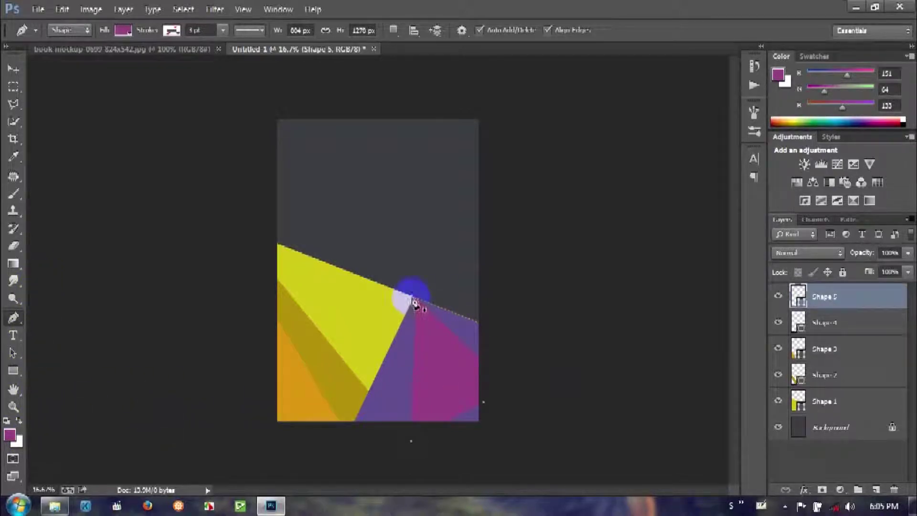
Place anchors past the cover's right and bottom edges, closing Shape 6 at its start.
{"action": "left_click", "coordinate": [505, 391]}
{"action": "left_click", "coordinate": [513, 335]}
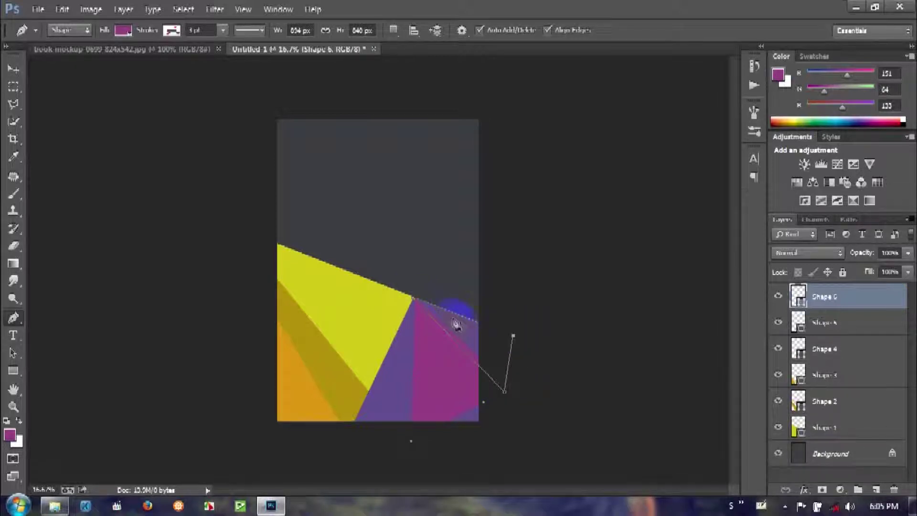
{"action": "left_click", "coordinate": [513, 337]}
{"action": "left_click", "coordinate": [440, 455]}
{"action": "left_click", "coordinate": [544, 421]}
{"action": "left_click", "coordinate": [521, 328]}
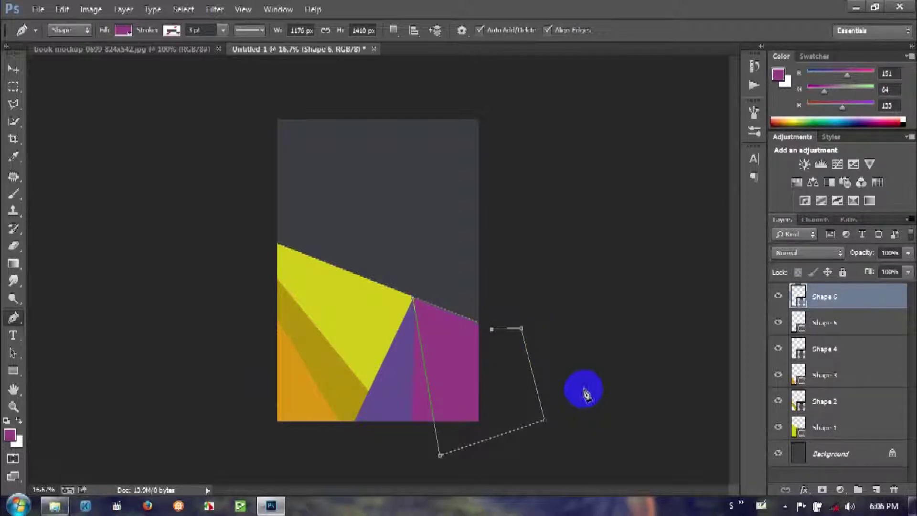
{"action": "left_click", "coordinate": [414, 300]}
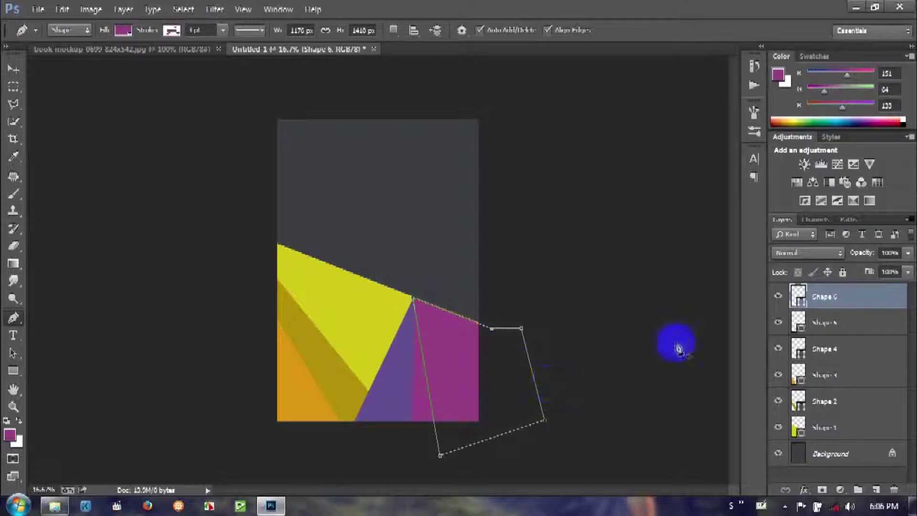
{"action": "double_click", "coordinate": [804, 303]}
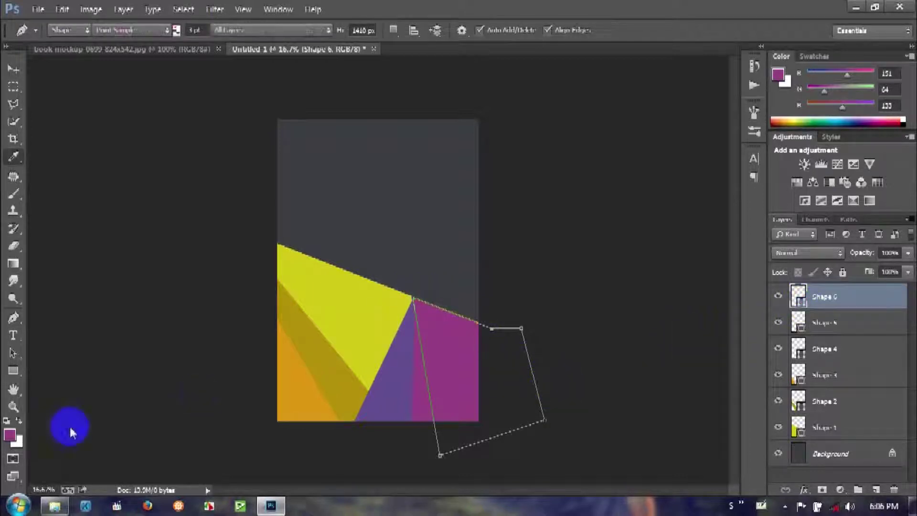
Fill Shape 6 with the lighter pink-magenta ac5790 sampled from the mockup cover.
{"action": "left_click", "coordinate": [15, 430]}
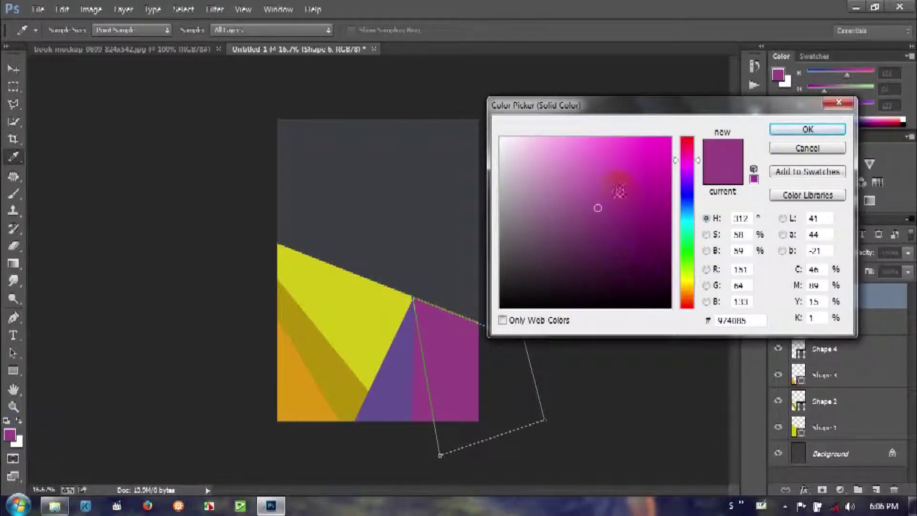
{"action": "left_click", "coordinate": [804, 149]}
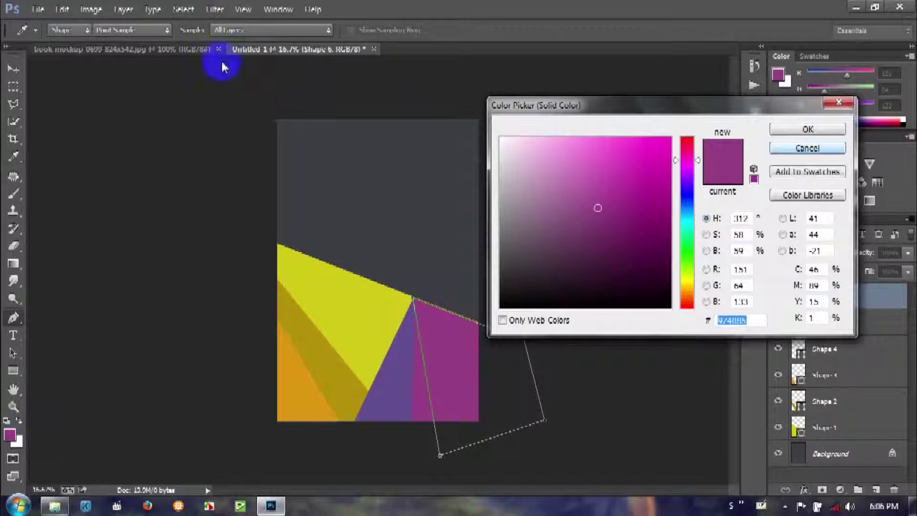
{"action": "left_click", "coordinate": [184, 50]}
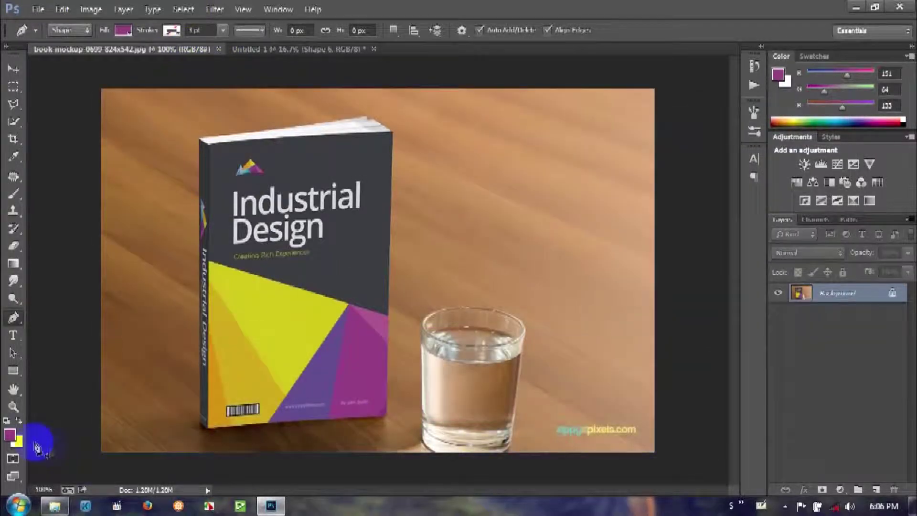
{"action": "left_click", "coordinate": [10, 435]}
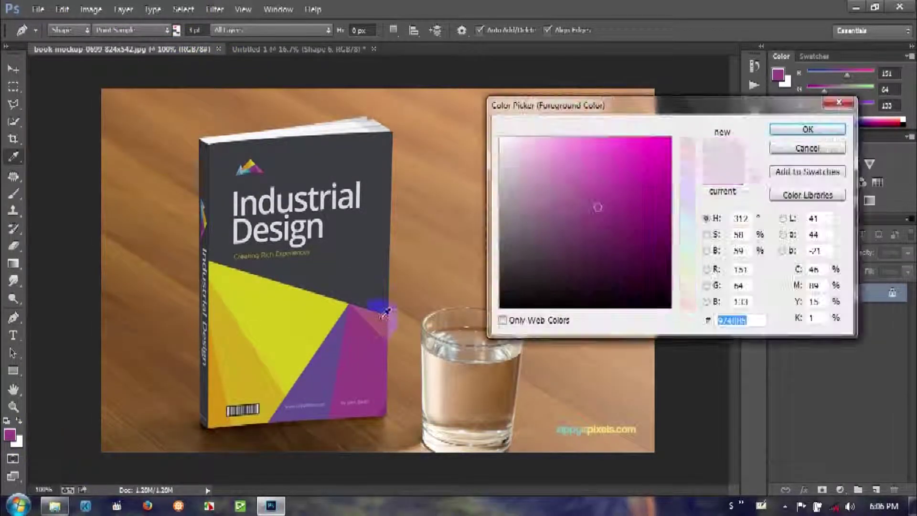
{"action": "left_click", "coordinate": [384, 316]}
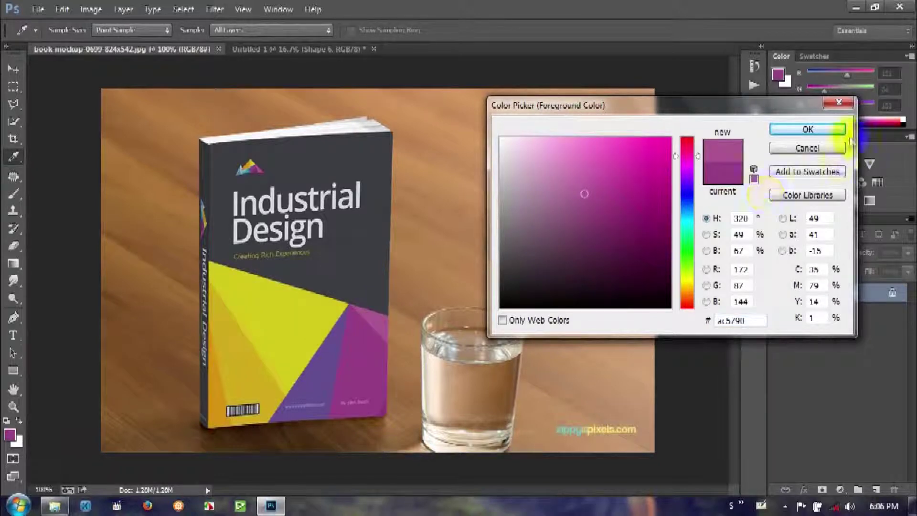
{"action": "key", "text": "Return"}
{"action": "left_click", "coordinate": [297, 48]}
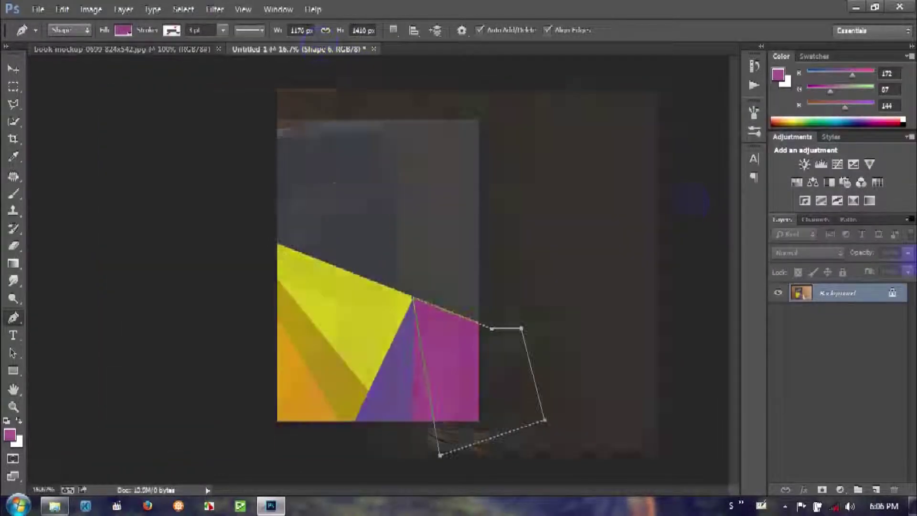
{"action": "double_click", "coordinate": [799, 296]}
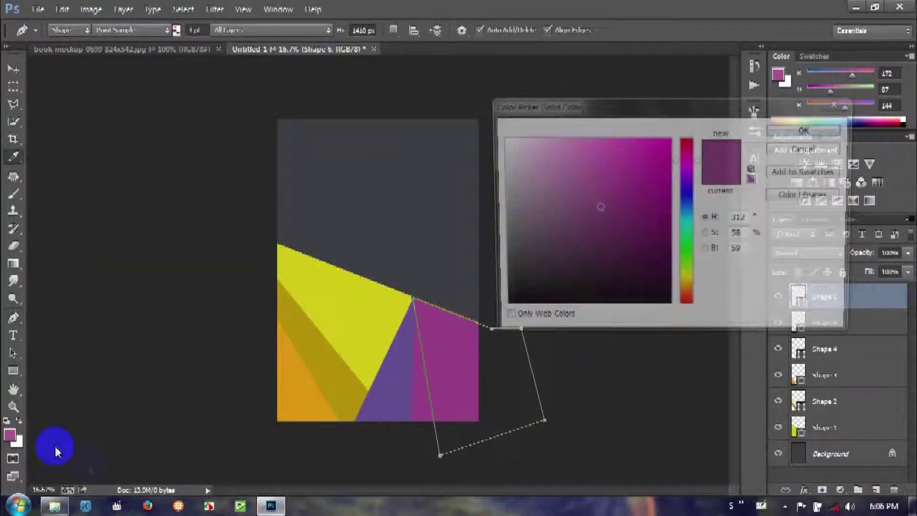
{"action": "left_click", "coordinate": [807, 128]}
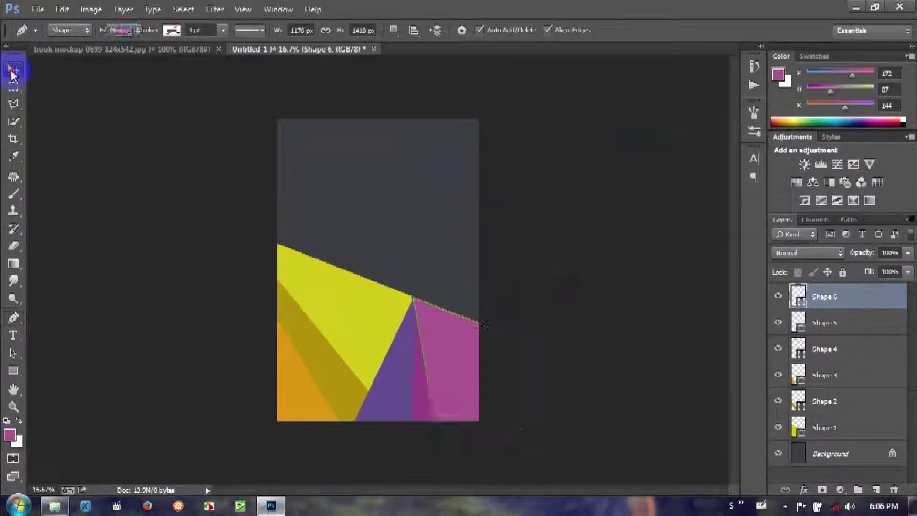
{"action": "left_click", "coordinate": [13, 69]}
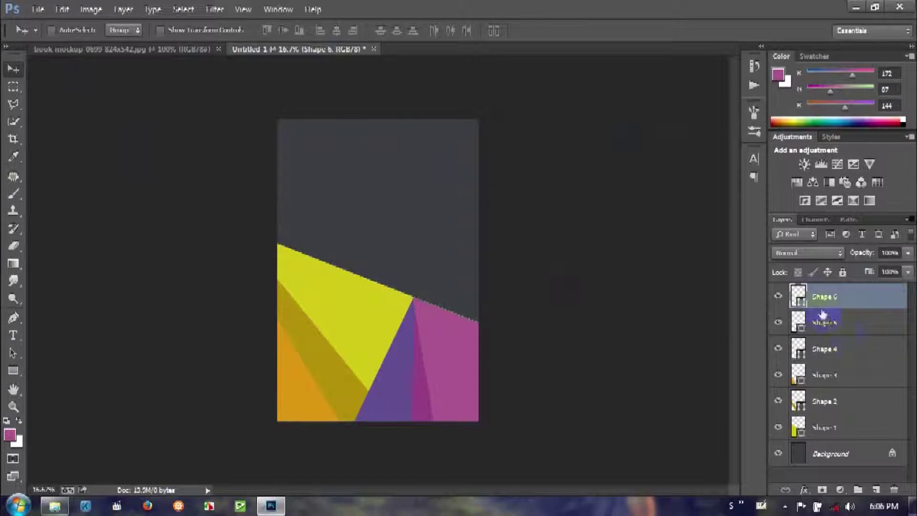
{"action": "left_click", "coordinate": [123, 49]}
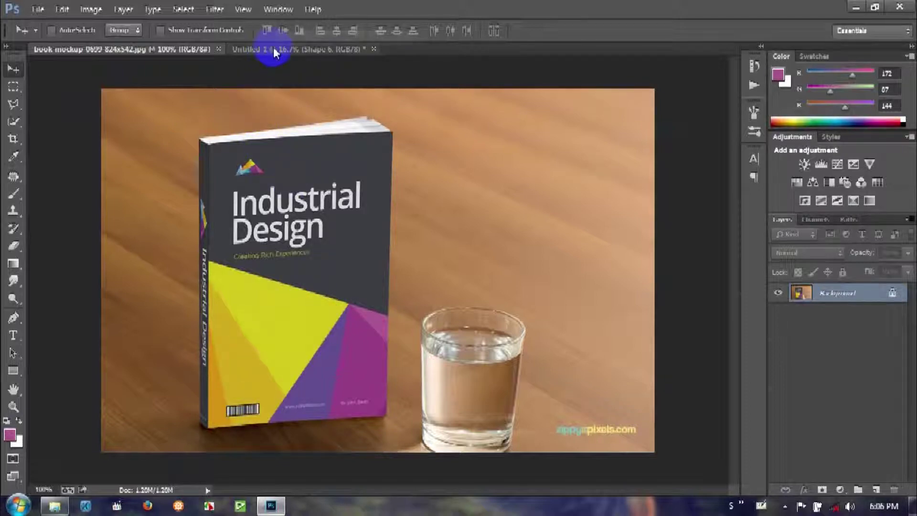
{"action": "left_click", "coordinate": [275, 50]}
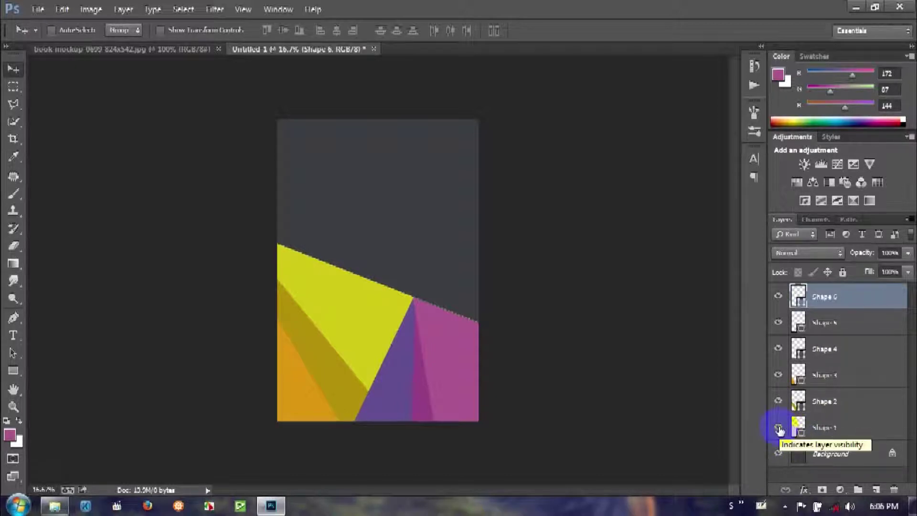
{"action": "left_click", "coordinate": [778, 428]}
{"action": "left_click", "coordinate": [778, 429]}
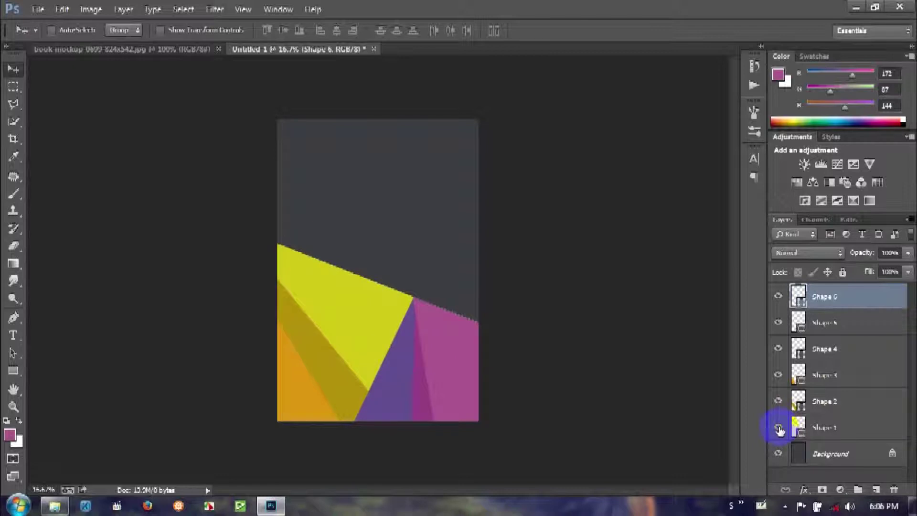
{"action": "left_click", "coordinate": [780, 404]}
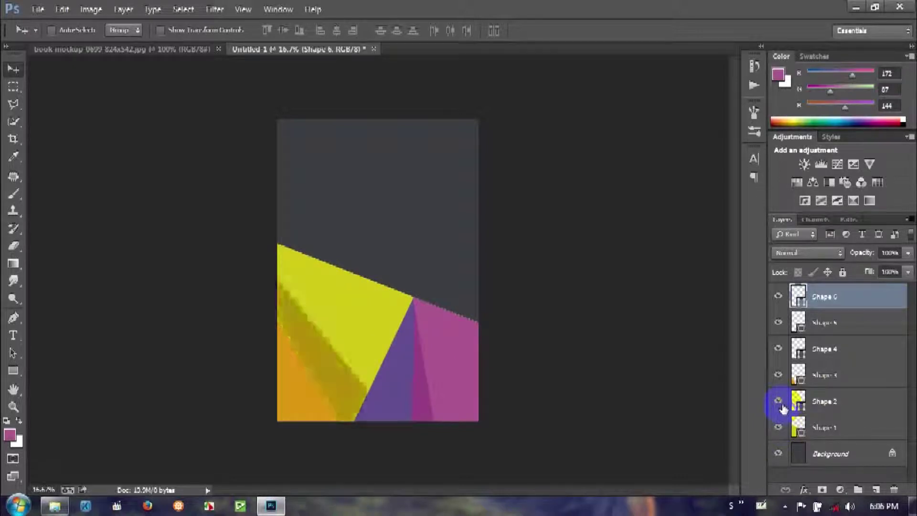
{"action": "left_click", "coordinate": [780, 377]}
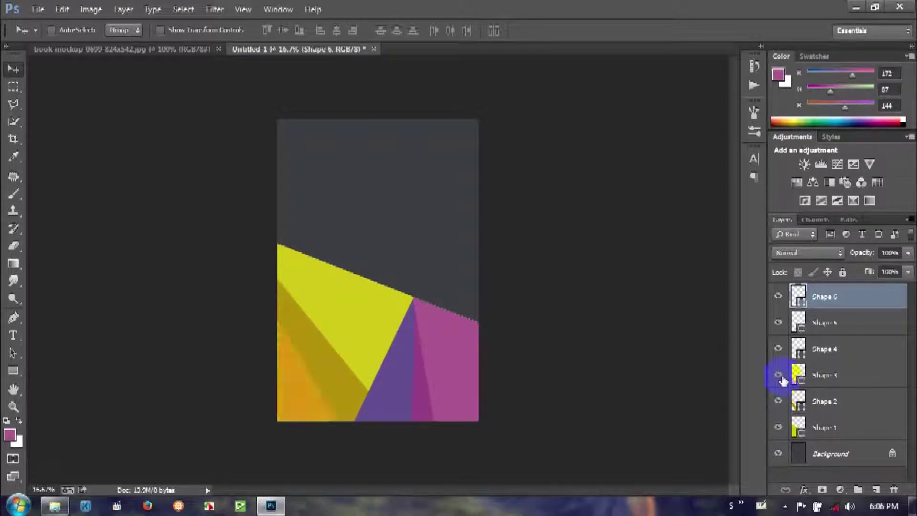
{"action": "left_click", "coordinate": [823, 402]}
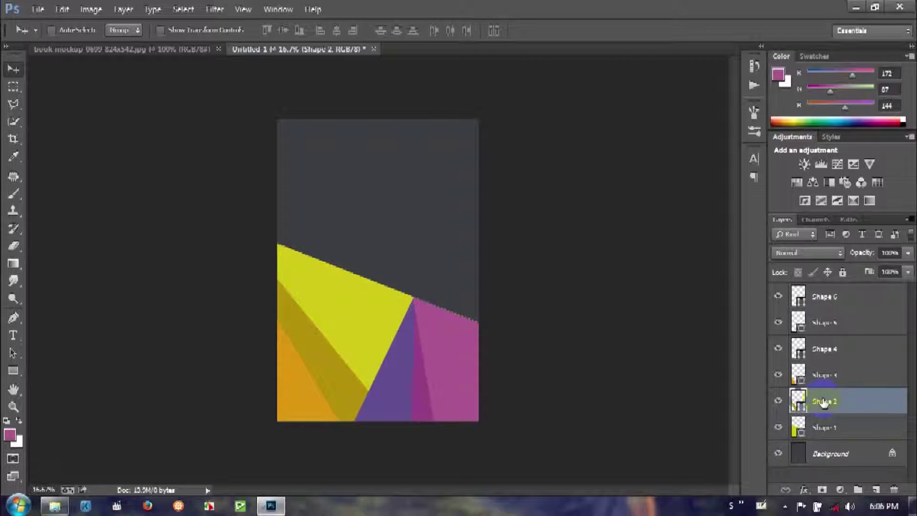
{"action": "key", "text": "ctrl+t"}
Widen the olive band to about 113%, shift it up-left, and commit the transform.
{"action": "left_click_drag", "start_coordinate": [497, 446], "coordinate": [485, 455]}
{"action": "left_click", "coordinate": [362, 399]}
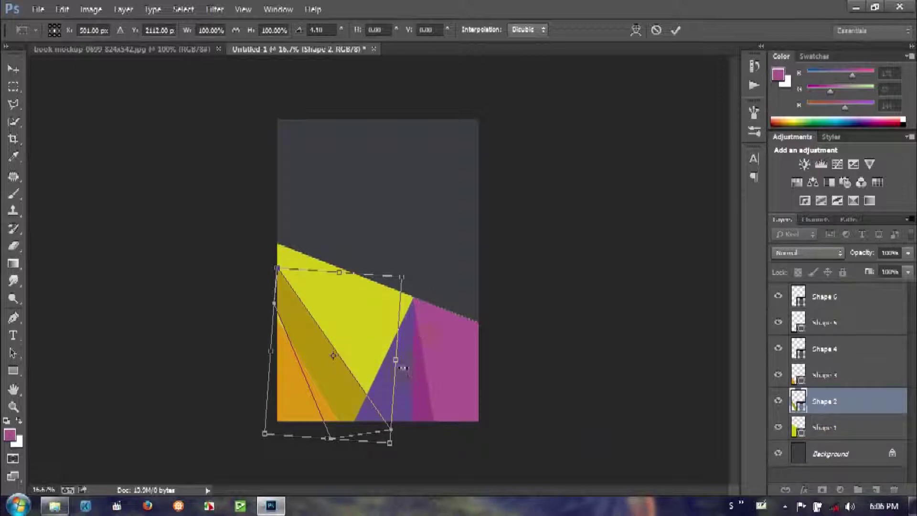
{"action": "left_click_drag", "start_coordinate": [395, 362], "coordinate": [412, 361]}
{"action": "left_click", "coordinate": [333, 392]}
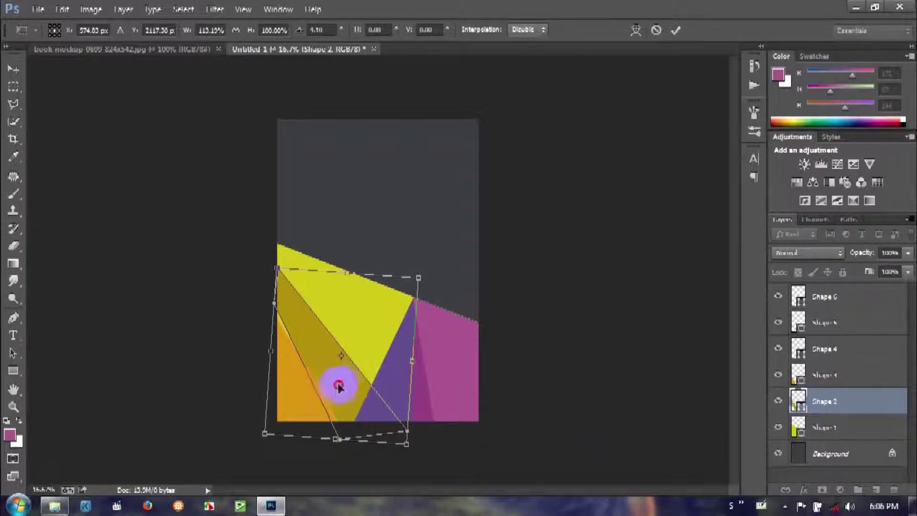
{"action": "left_click_drag", "start_coordinate": [338, 386], "coordinate": [323, 382]}
{"action": "double_click", "coordinate": [324, 402]}
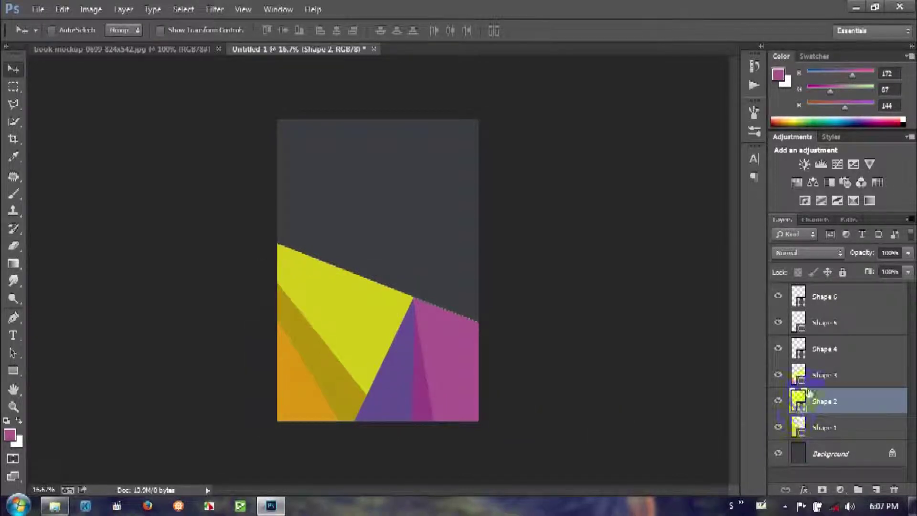
Nudge the purple Shape 4 into place with arrow keys and commit it.
{"action": "left_click", "coordinate": [783, 380]}
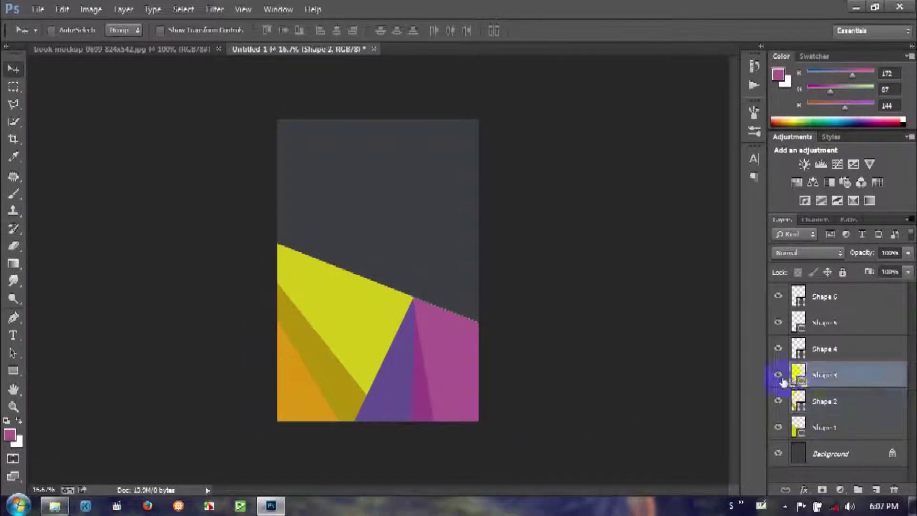
{"action": "left_click", "coordinate": [777, 351]}
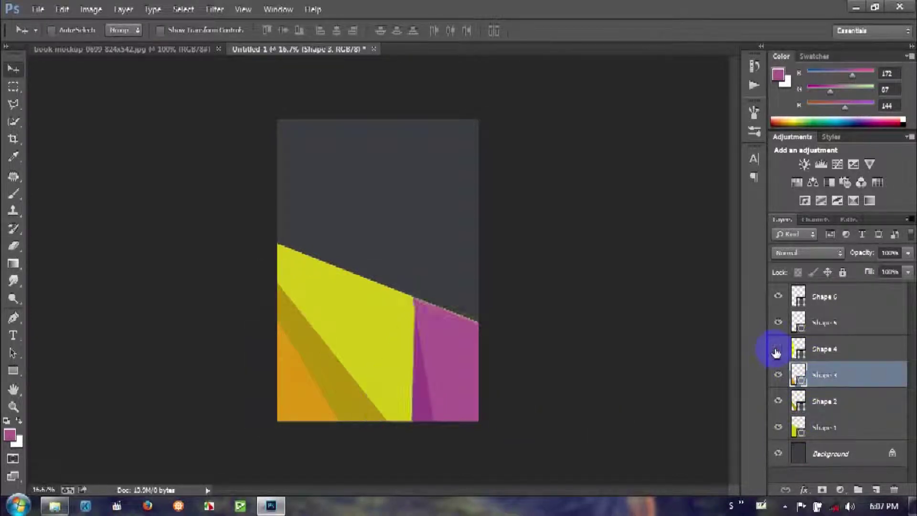
{"action": "left_click", "coordinate": [833, 351]}
{"action": "key", "text": "ctrl+t"}
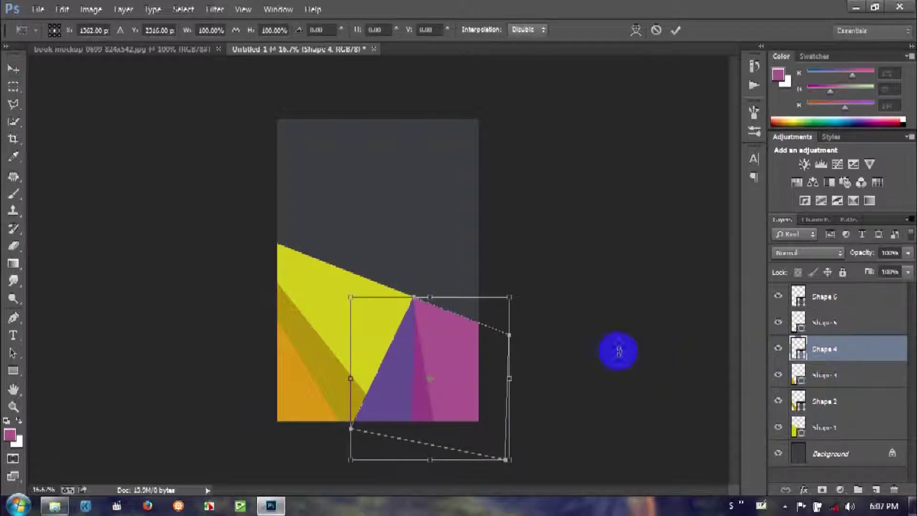
{"action": "key", "text": "Down"}
{"action": "key", "text": "Down"}
{"action": "key", "text": "Down"}
{"action": "key", "text": "shift+Left"}
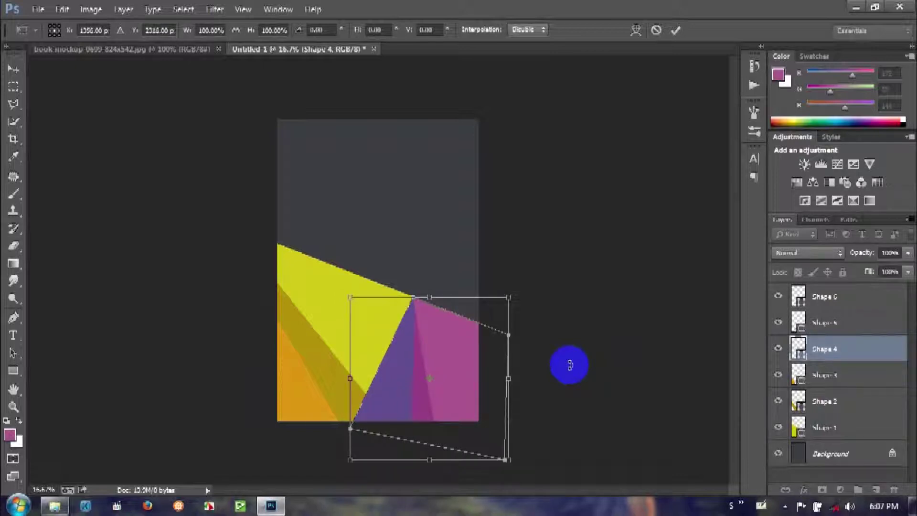
{"action": "key", "text": "Up"}
{"action": "key", "text": "Up"}
{"action": "key", "text": "Up"}
{"action": "key", "text": "Return"}
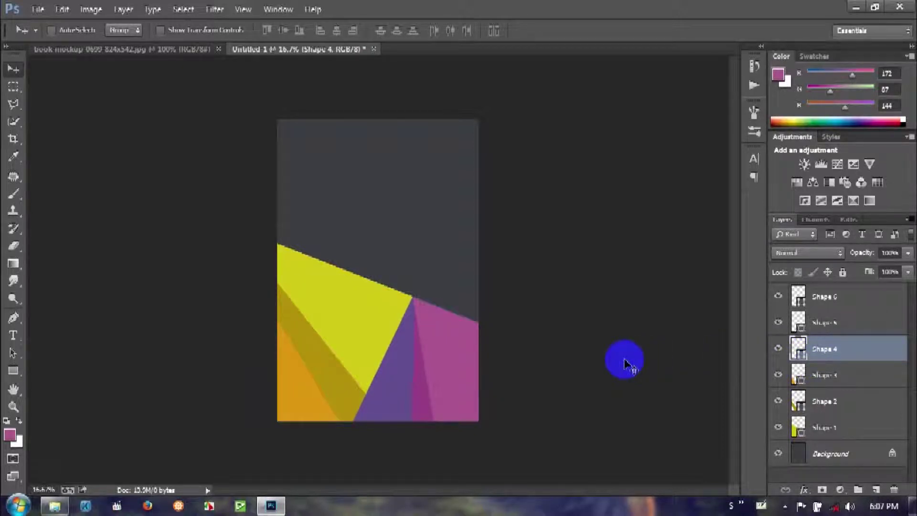
{"action": "key", "text": "ctrl+plus"}
At 100% zoom, rotate the magenta shape about 0.2° to align its top edge.
{"action": "key", "text": "ctrl+plus"}
{"action": "key", "text": "ctrl+plus"}
{"action": "key", "text": "ctrl+plus"}
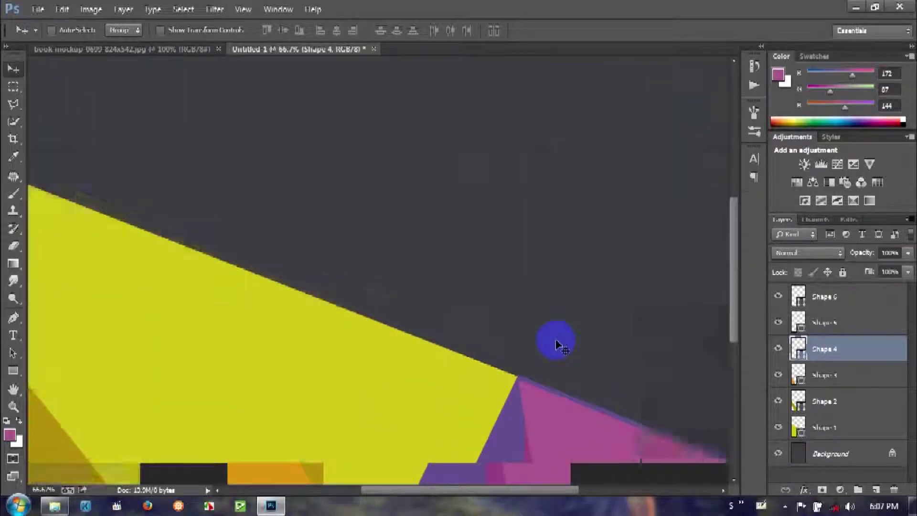
{"action": "key", "text": "ctrl+plus"}
{"action": "mouse_move", "coordinate": [647, 408]}
{"action": "left_mouse_down"}
{"action": "mouse_move", "coordinate": [475, 246]}
{"action": "mouse_move", "coordinate": [375, 229]}
{"action": "left_mouse_up"}
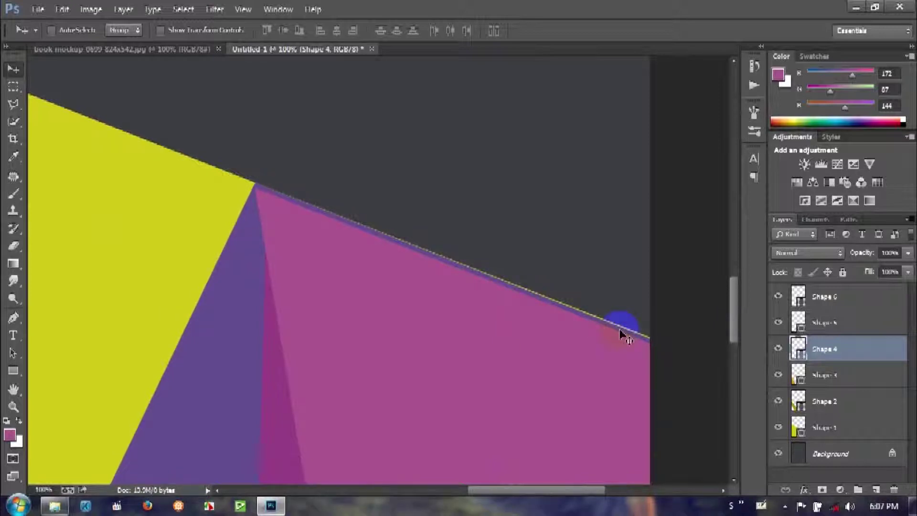
{"action": "key", "text": "ctrl+t"}
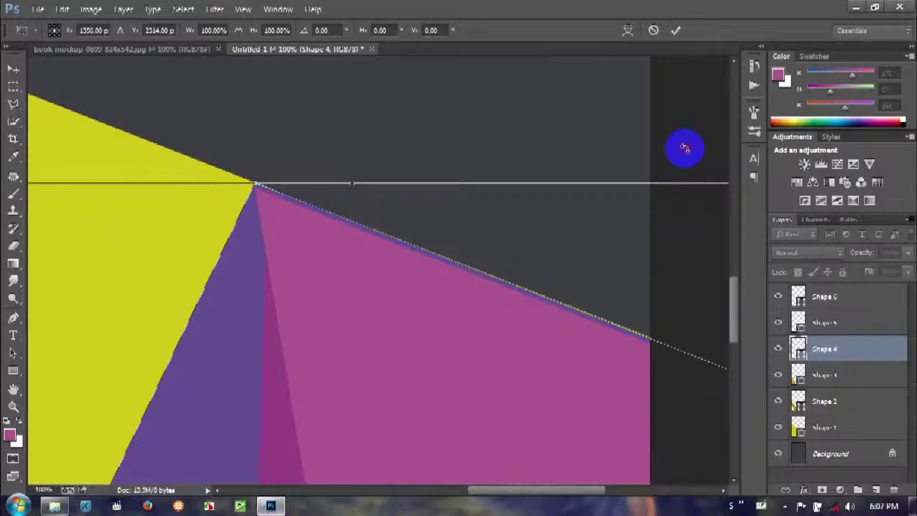
{"action": "left_click_drag", "start_coordinate": [685, 147], "coordinate": [685, 143]}
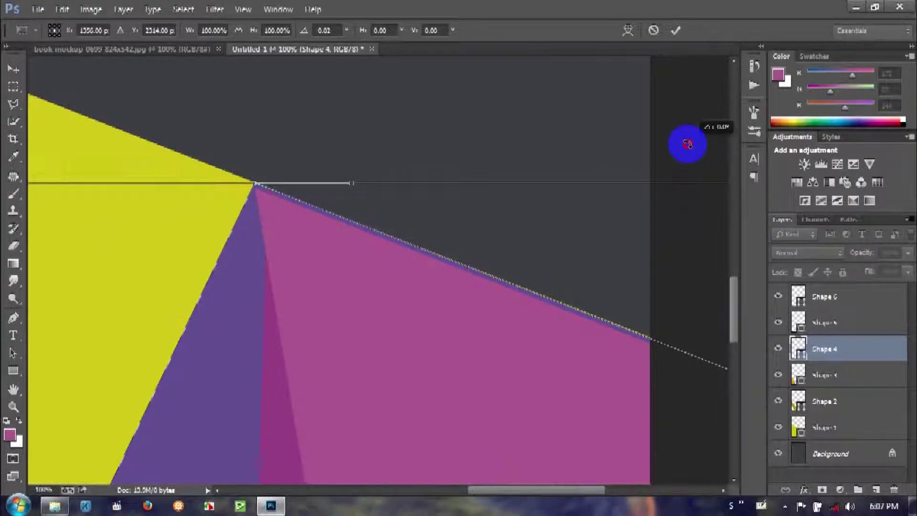
{"action": "left_click", "coordinate": [676, 32]}
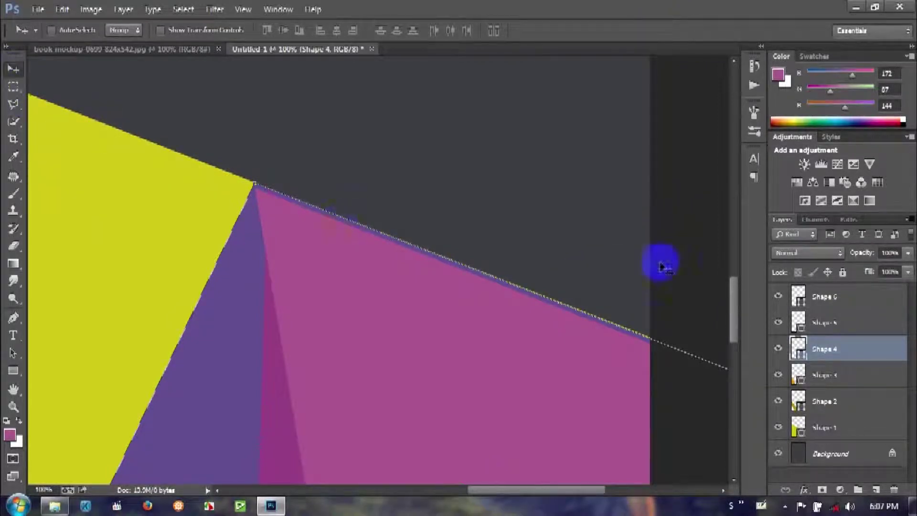
{"action": "left_click", "coordinate": [835, 474]}
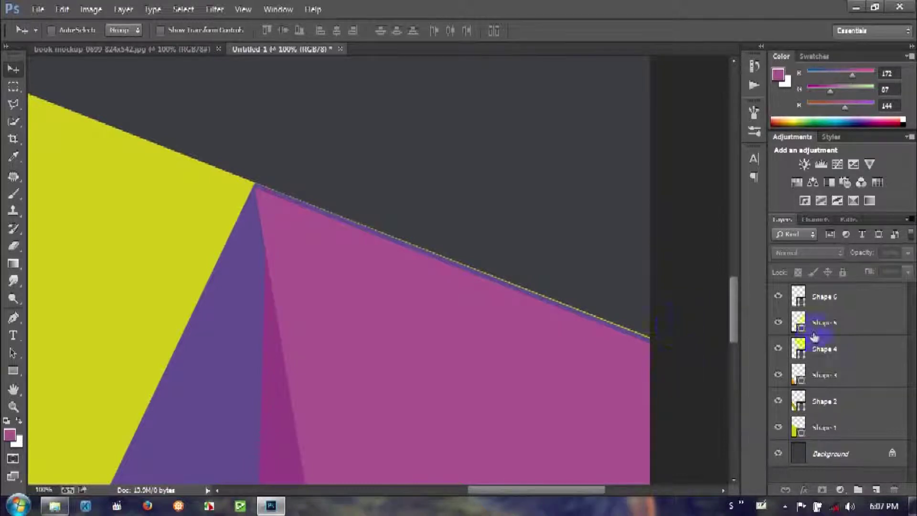
{"action": "left_click", "coordinate": [831, 357]}
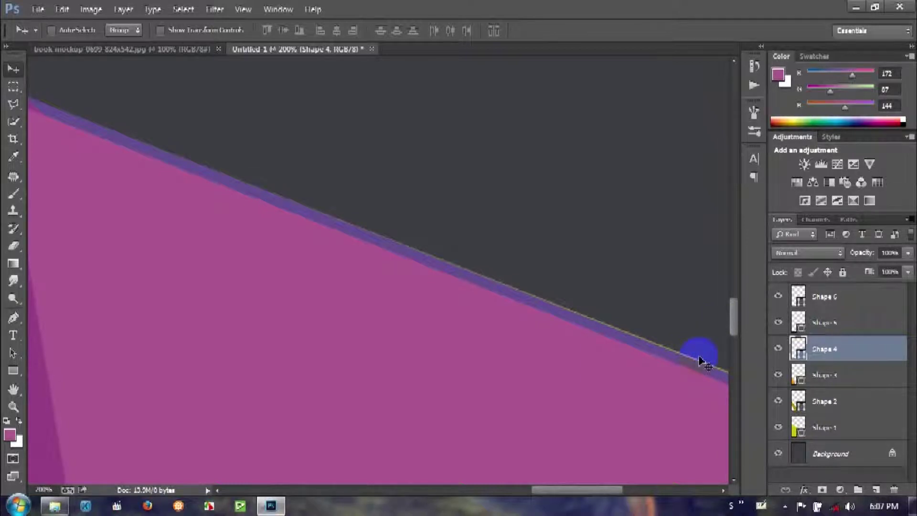
Fine-tune Shape 4 with two further rotations of under half a degree each.
{"action": "key", "text": "ctrl+minus"}
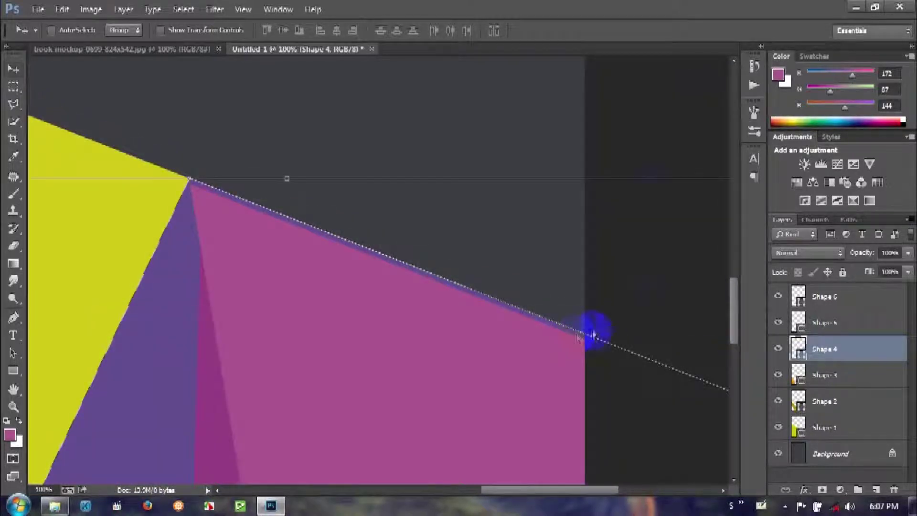
{"action": "key", "text": "ctrl+t"}
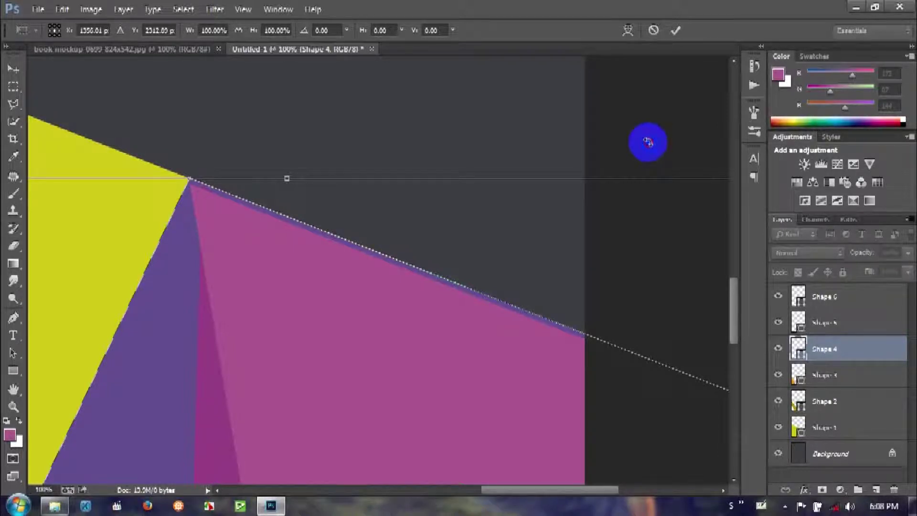
{"action": "left_click", "coordinate": [676, 30]}
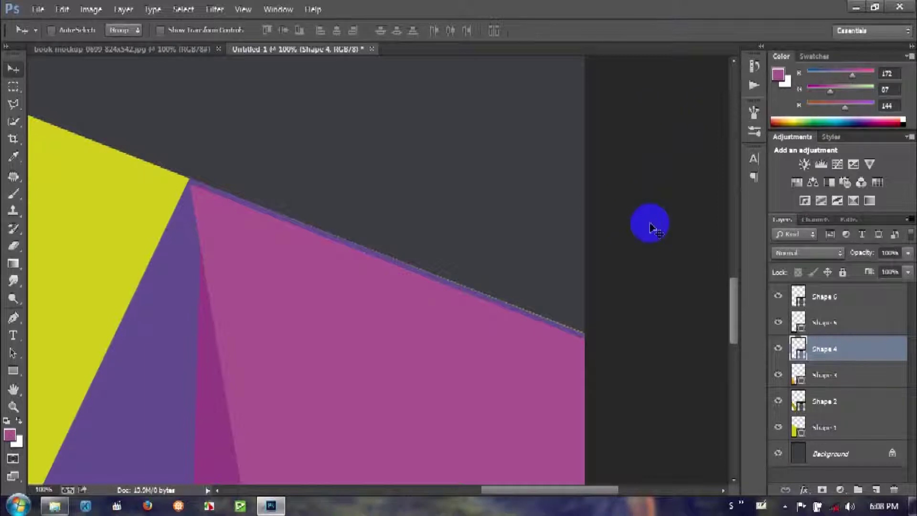
{"action": "key", "text": "ctrl+t"}
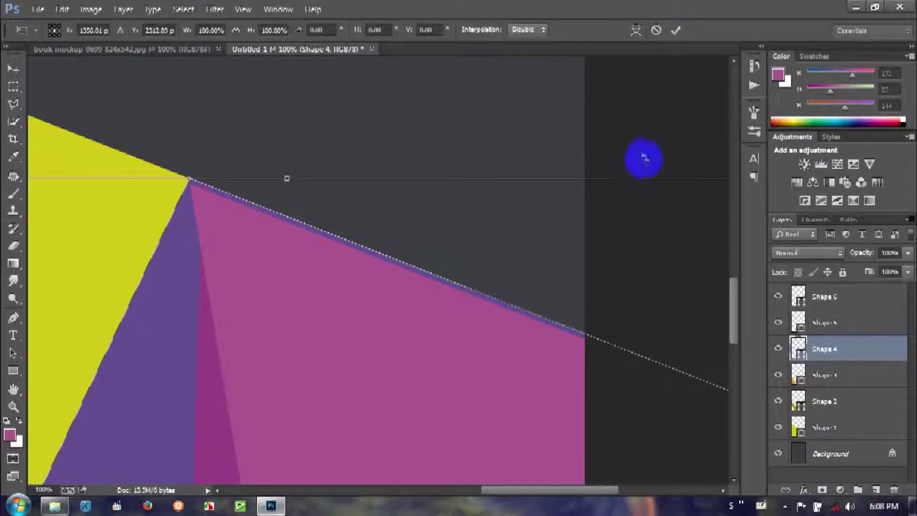
{"action": "left_click_drag", "start_coordinate": [642, 156], "coordinate": [642, 154]}
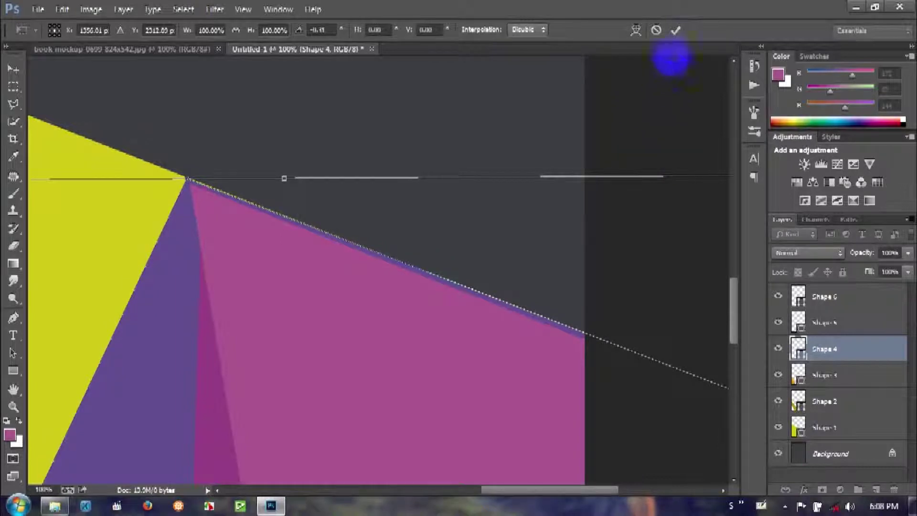
{"action": "left_click", "coordinate": [675, 30]}
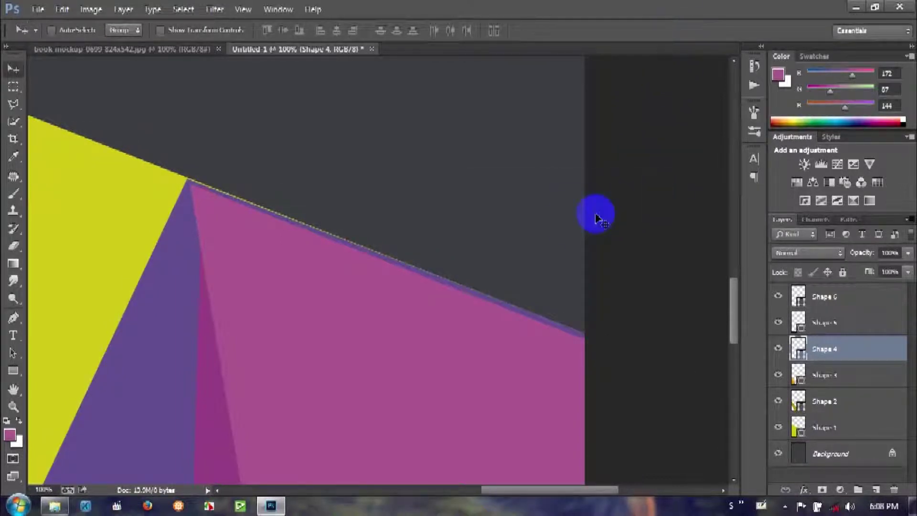
{"action": "key", "text": "ctrl+t"}
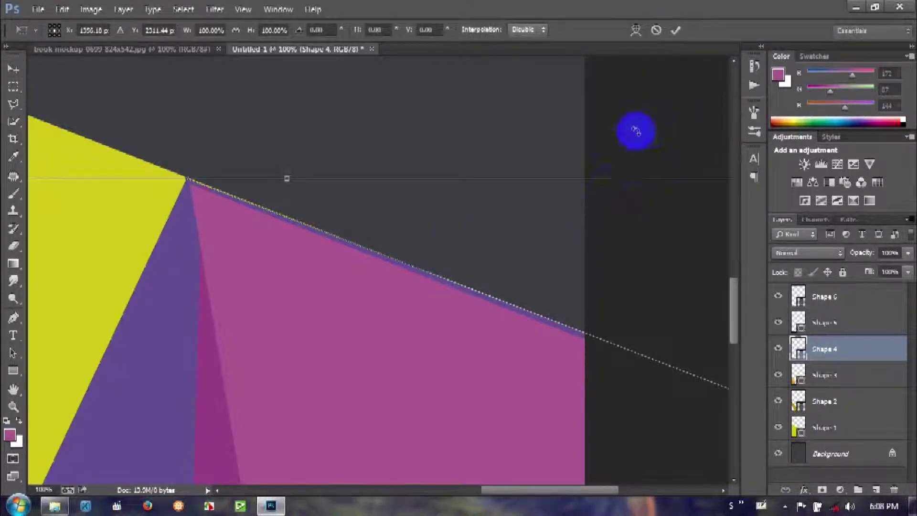
{"action": "left_click_drag", "start_coordinate": [641, 133], "coordinate": [640, 132]}
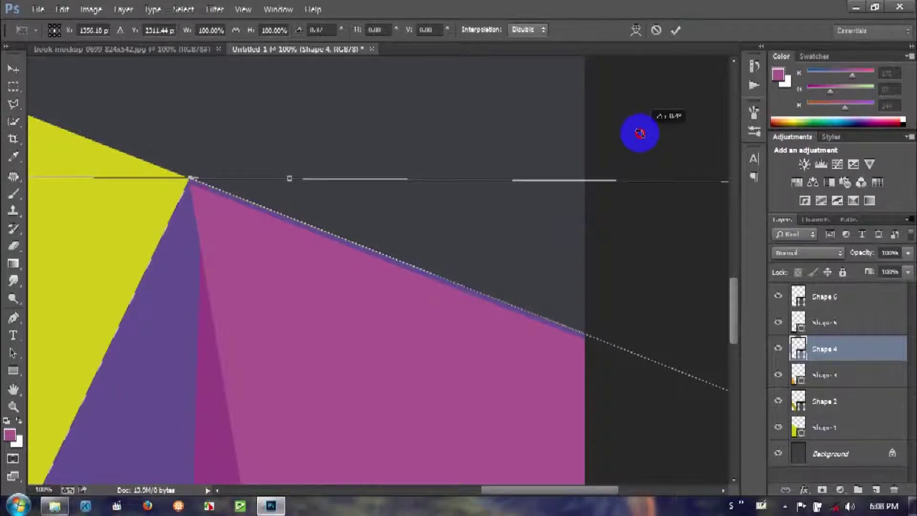
{"action": "left_click", "coordinate": [677, 31]}
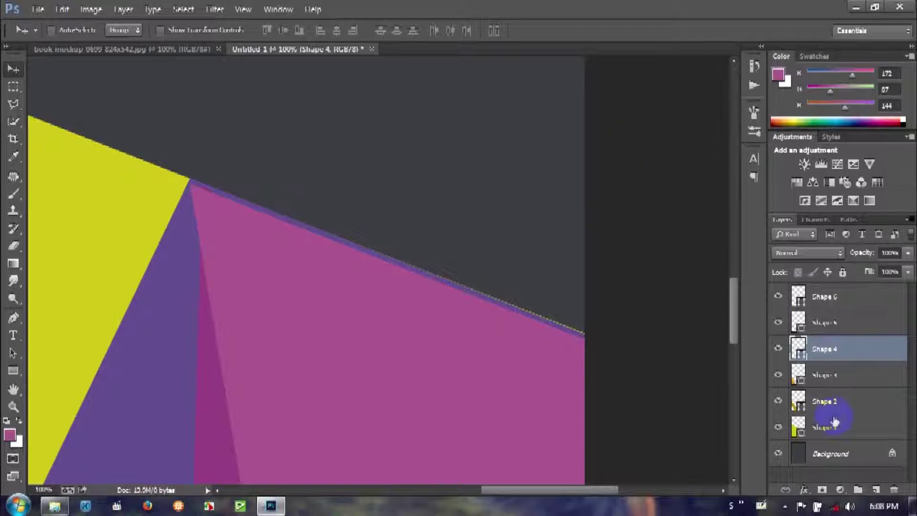
Rasterize the yellow Shape 1 and erase the faint light line along its top edge.
{"action": "left_click", "coordinate": [805, 431]}
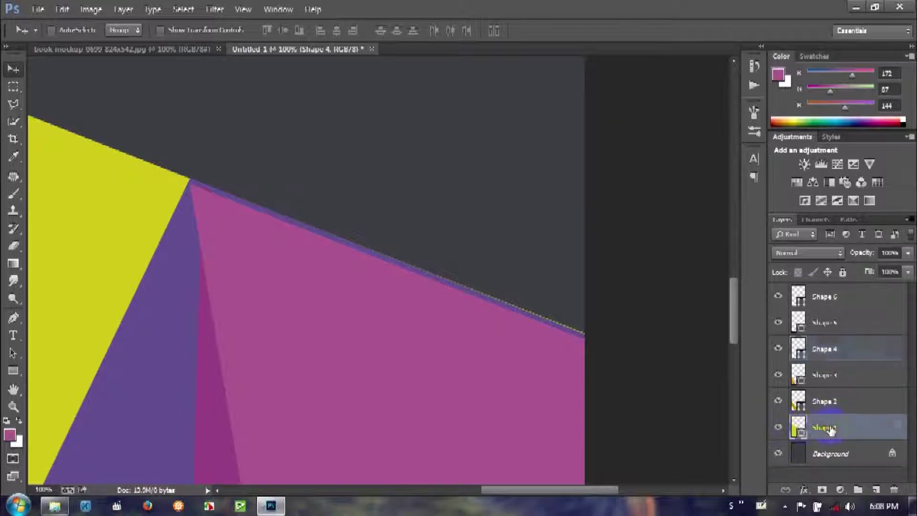
{"action": "left_click", "coordinate": [14, 246]}
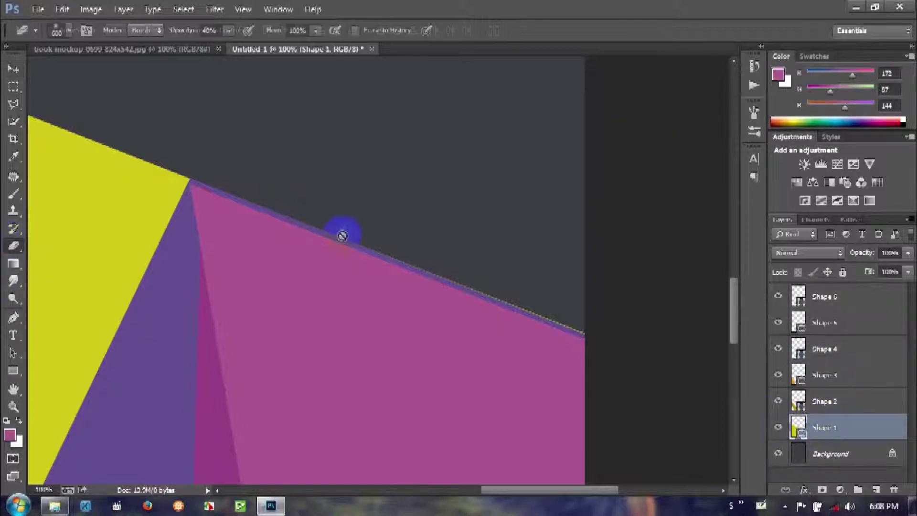
{"action": "left_click", "coordinate": [434, 245]}
{"action": "left_click", "coordinate": [392, 251]}
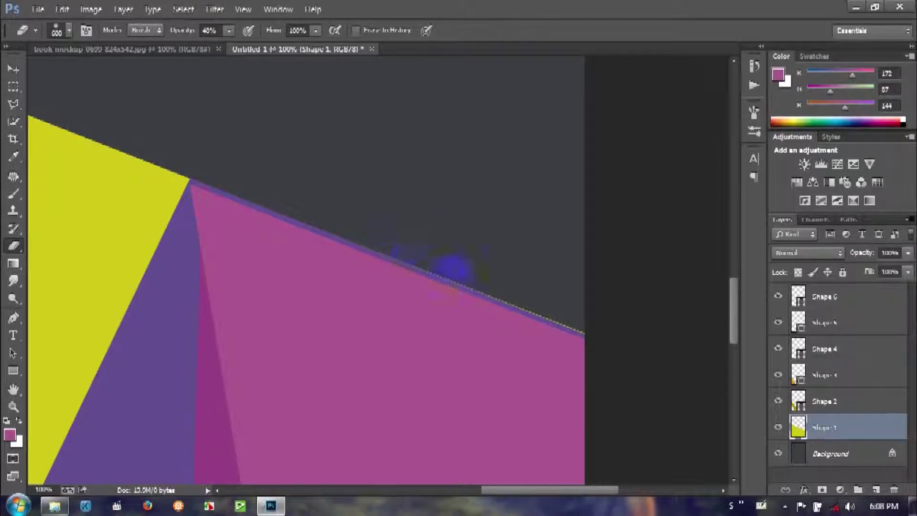
{"action": "left_click_drag", "start_coordinate": [468, 271], "coordinate": [518, 276]}
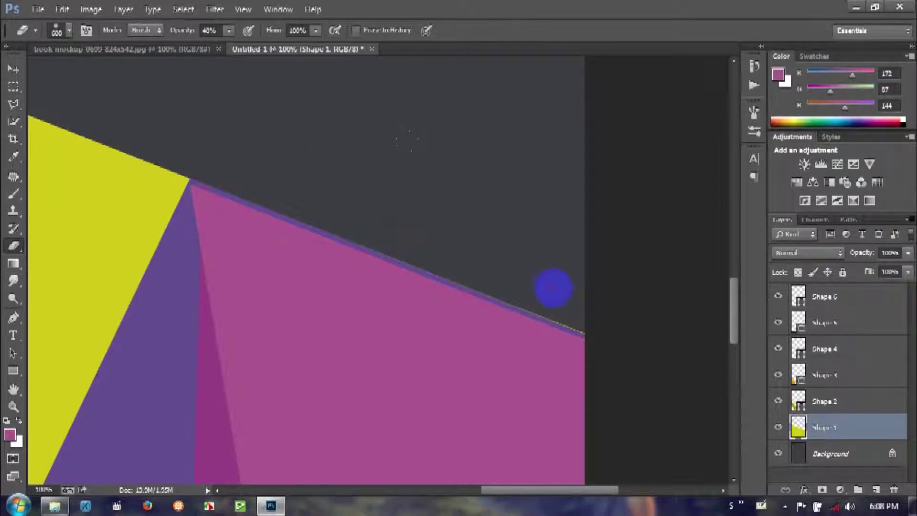
{"action": "mouse_move", "coordinate": [583, 298]}
{"action": "left_mouse_down"}
{"action": "mouse_move", "coordinate": [516, 263]}
{"action": "mouse_move", "coordinate": [597, 289]}
{"action": "mouse_move", "coordinate": [8, 47]}
{"action": "left_mouse_up"}
{"action": "left_click", "coordinate": [12, 70]}
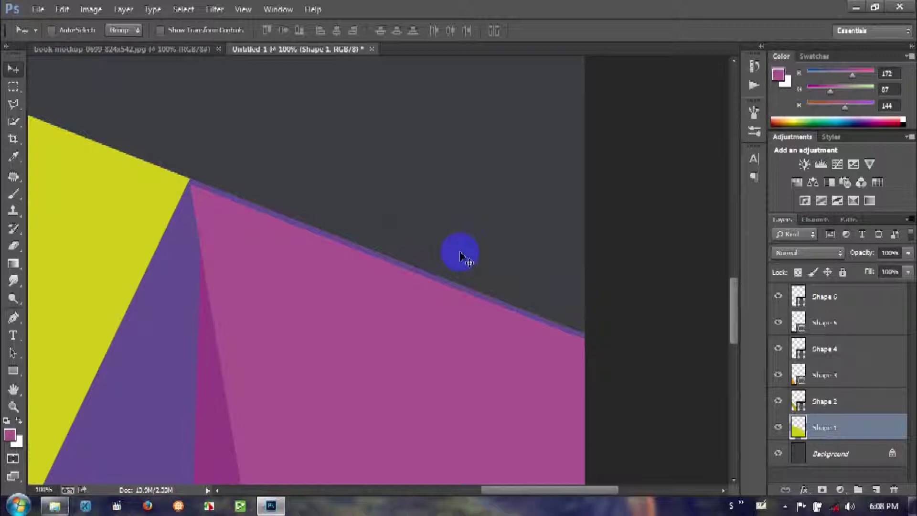
{"action": "left_click", "coordinate": [830, 352]}
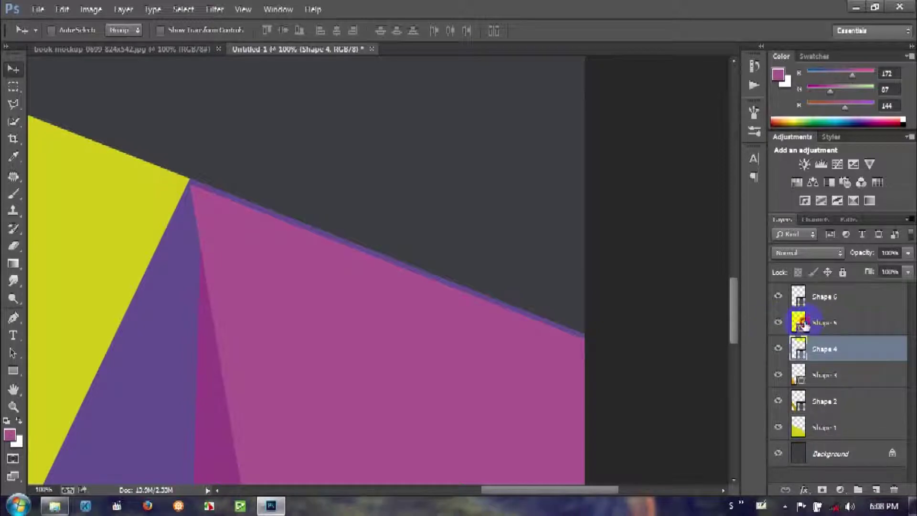
{"action": "left_click_drag", "start_coordinate": [829, 324], "coordinate": [835, 298]}
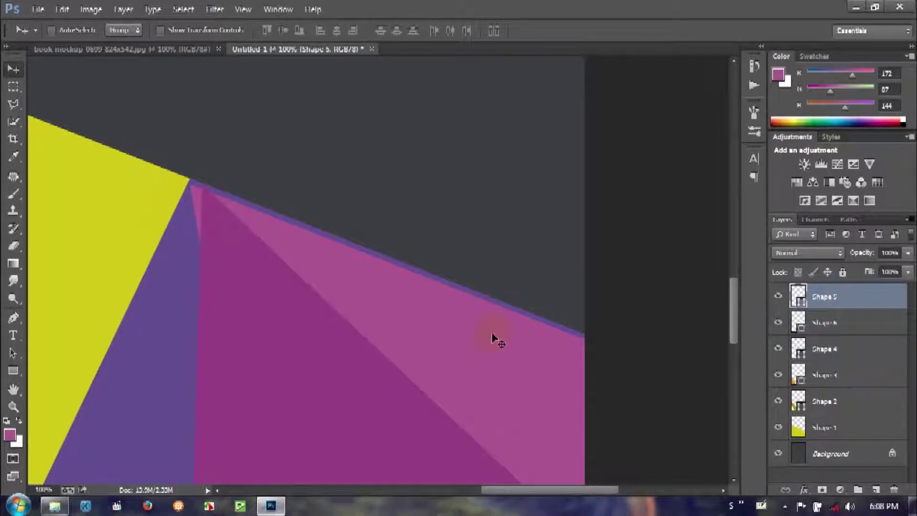
{"action": "key", "text": "ctrl+minus"}
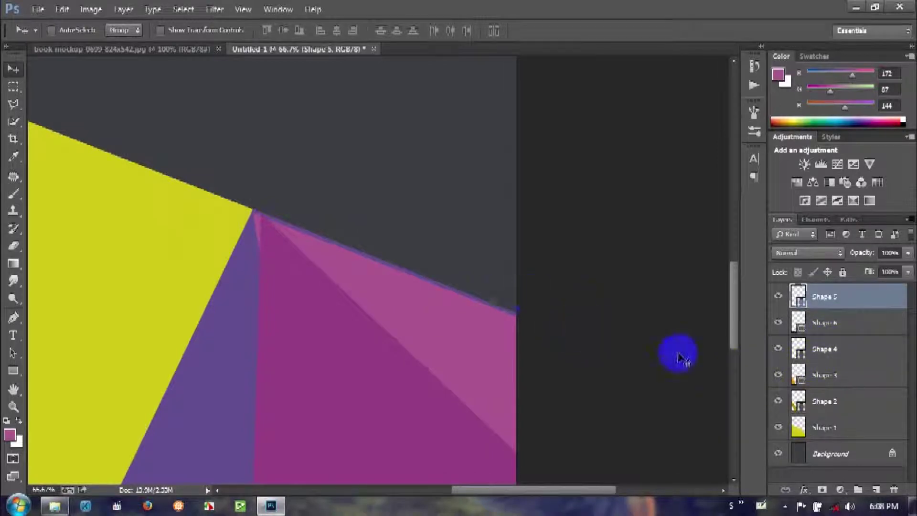
{"action": "left_click", "coordinate": [785, 326]}
{"action": "left_click", "coordinate": [779, 323]}
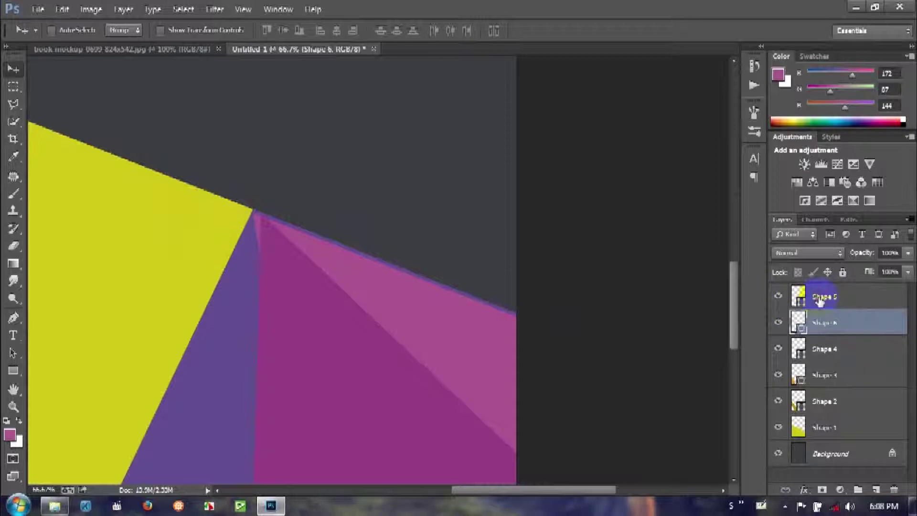
{"action": "left_click", "coordinate": [786, 301]}
{"action": "left_click", "coordinate": [782, 325]}
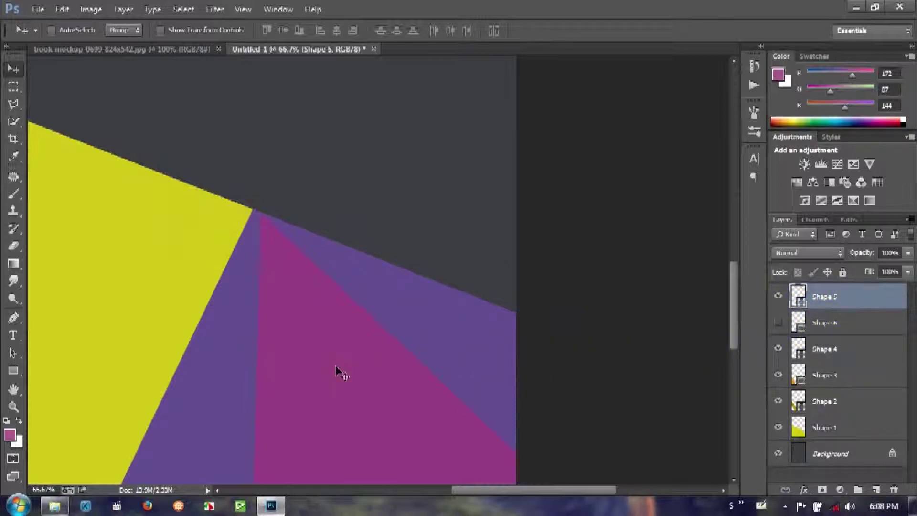
{"action": "key", "text": "ctrl+t"}
{"action": "left_click_drag", "start_coordinate": [523, 176], "coordinate": [512, 172]}
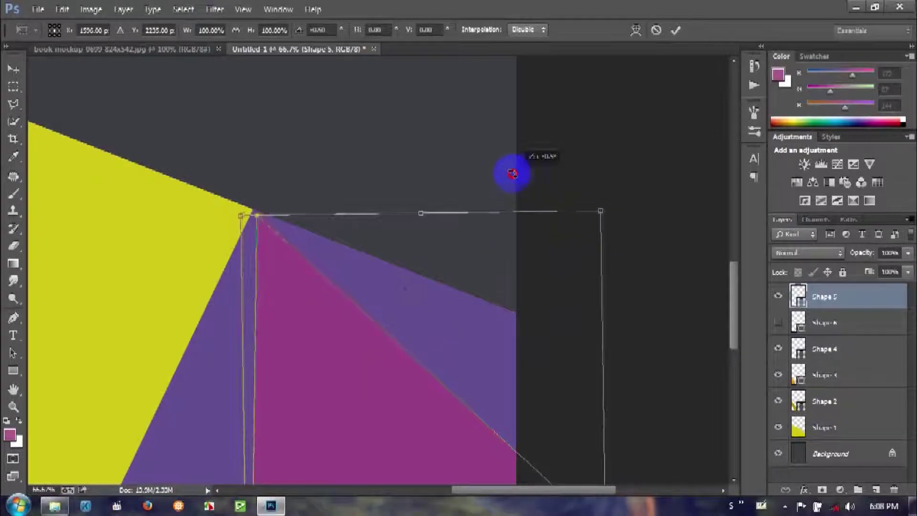
{"action": "left_click_drag", "start_coordinate": [318, 346], "coordinate": [319, 342]}
{"action": "scroll", "coordinate": [319, 342], "scroll_direction": "up", "scroll_amount": 2}
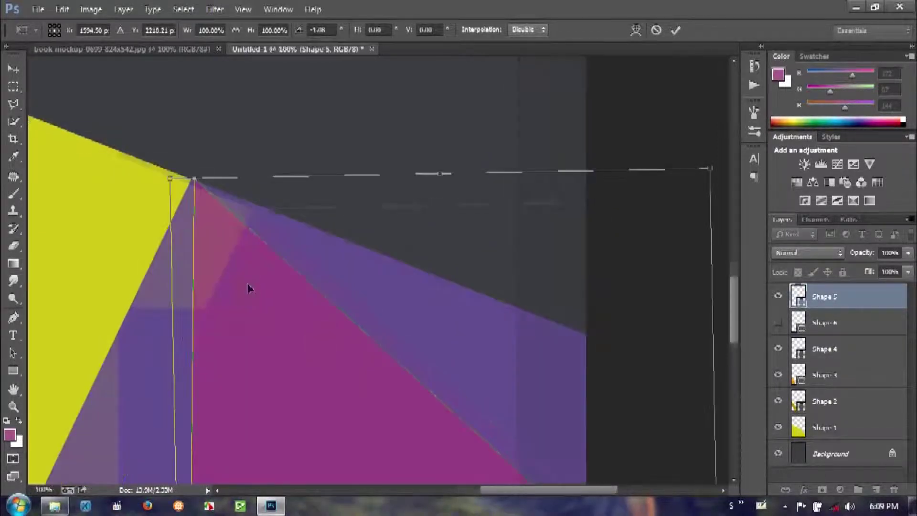
{"action": "mouse_move", "coordinate": [148, 205]}
{"action": "left_mouse_down"}
{"action": "mouse_move", "coordinate": [278, 320]}
{"action": "mouse_move", "coordinate": [350, 349]}
{"action": "mouse_move", "coordinate": [375, 376]}
{"action": "left_mouse_up"}
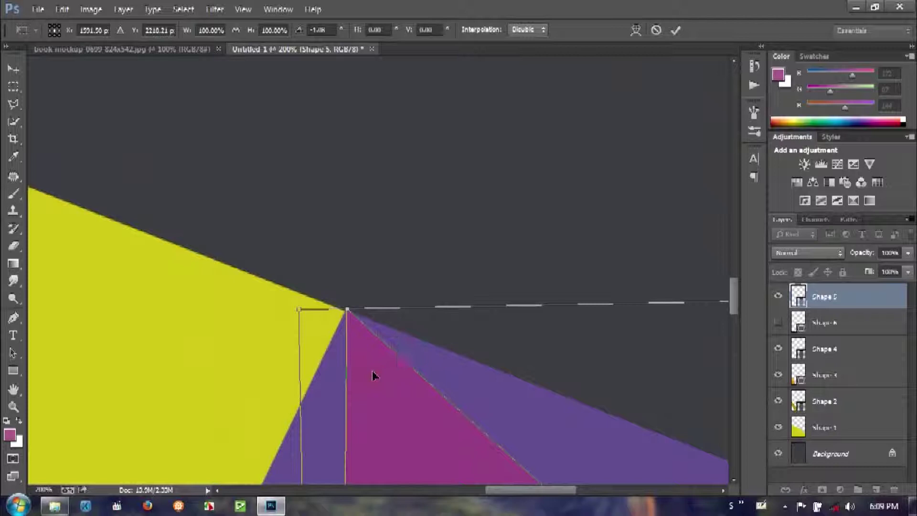
{"action": "key", "text": "Left"}
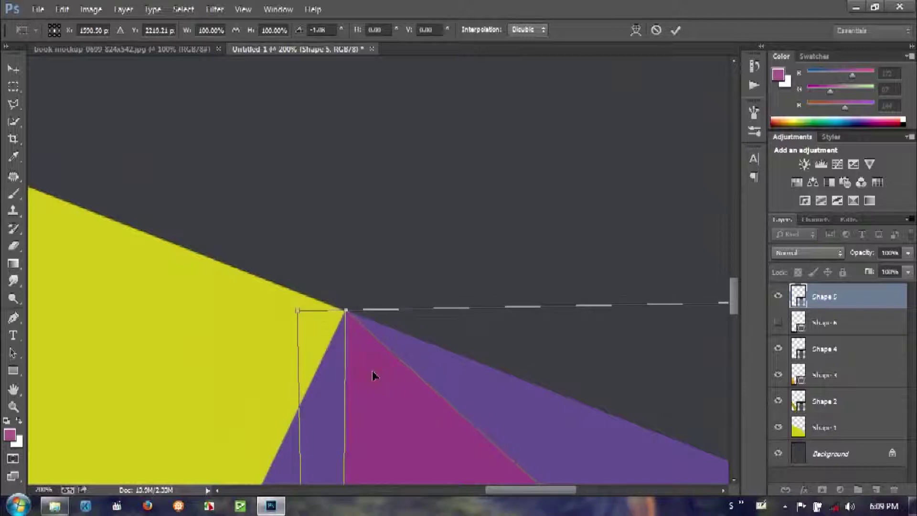
{"action": "left_click", "coordinate": [676, 30]}
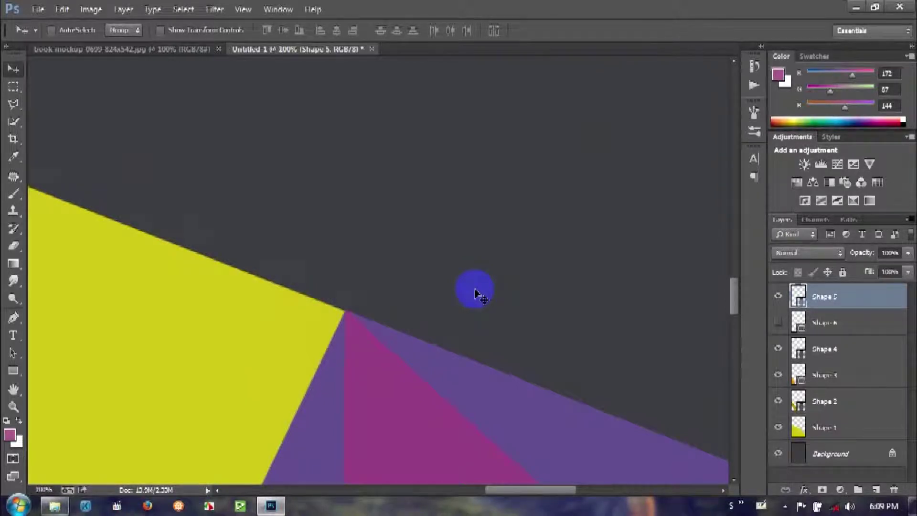
{"action": "key", "text": "ctrl+minus"}
{"action": "key", "text": "ctrl+minus"}
{"action": "key", "text": "ctrl+minus"}
{"action": "key", "text": "ctrl+minus"}
{"action": "key", "text": "ctrl+minus"}
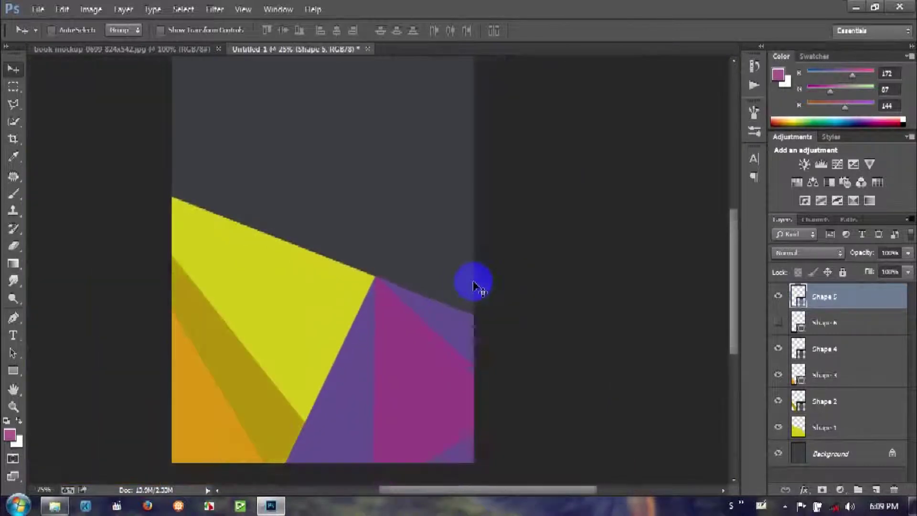
{"action": "left_click", "coordinate": [778, 324]}
{"action": "key", "text": "ctrl+plus"}
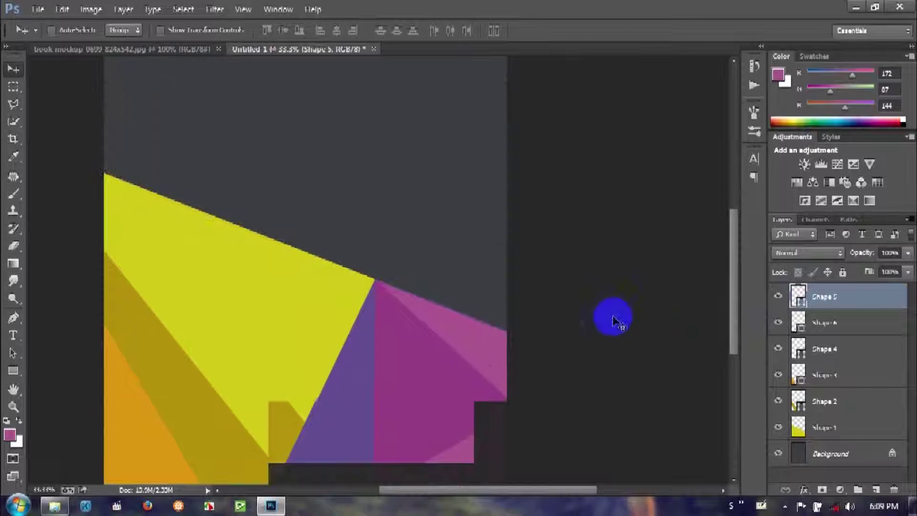
{"action": "key", "text": "ctrl+plus"}
{"action": "key", "text": "ctrl+plus"}
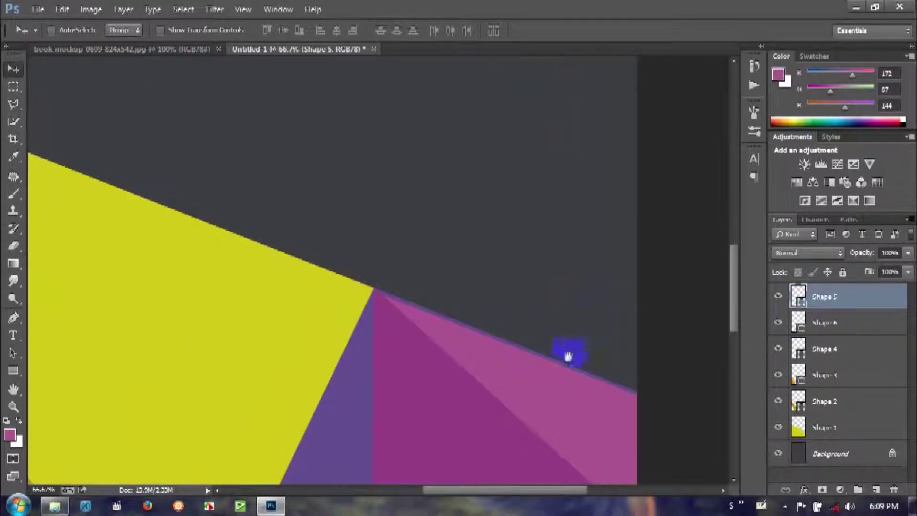
{"action": "left_click_drag", "start_coordinate": [567, 353], "coordinate": [482, 139]}
{"action": "key", "text": "ctrl+plus"}
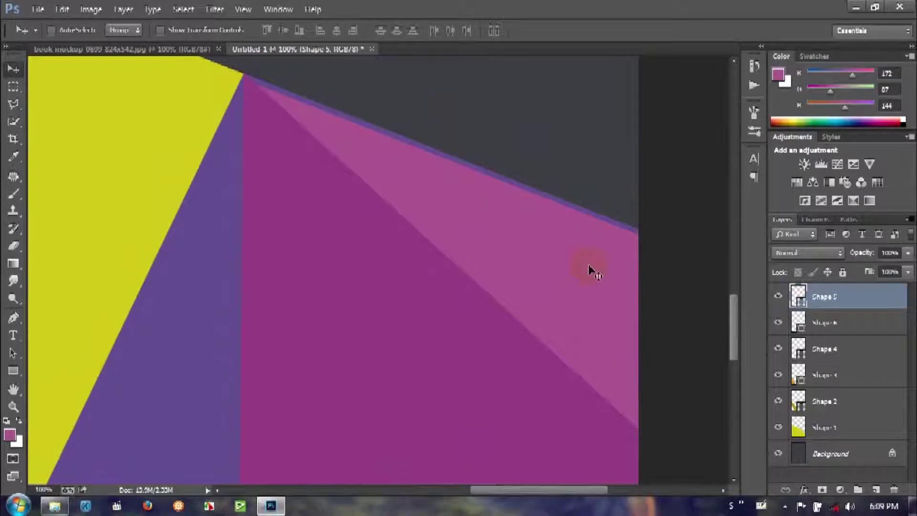
{"action": "key", "text": "ctrl+t"}
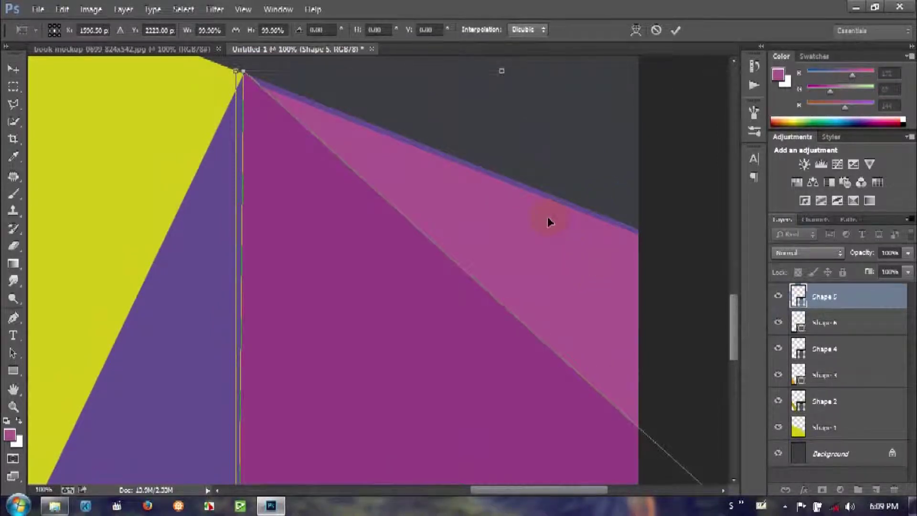
{"action": "left_click_drag", "start_coordinate": [514, 229], "coordinate": [512, 215]}
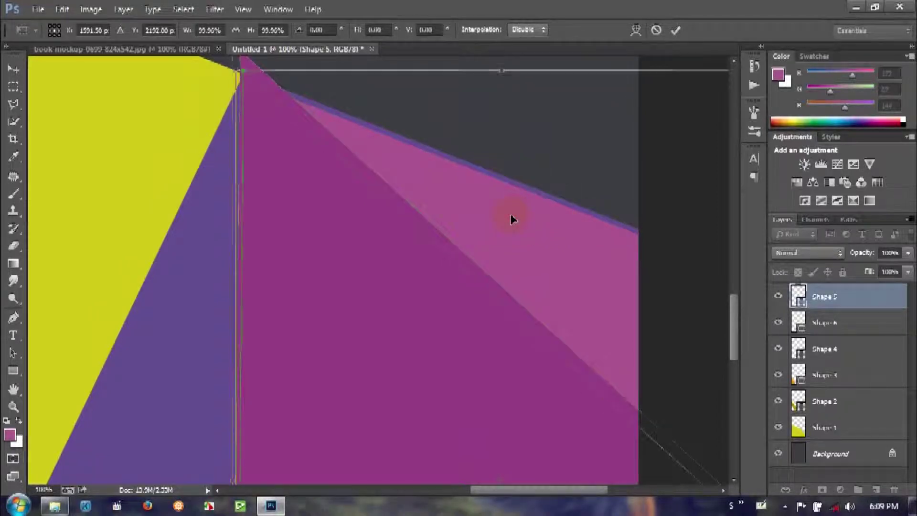
{"action": "left_click", "coordinate": [659, 31]}
{"action": "left_click", "coordinate": [813, 319]}
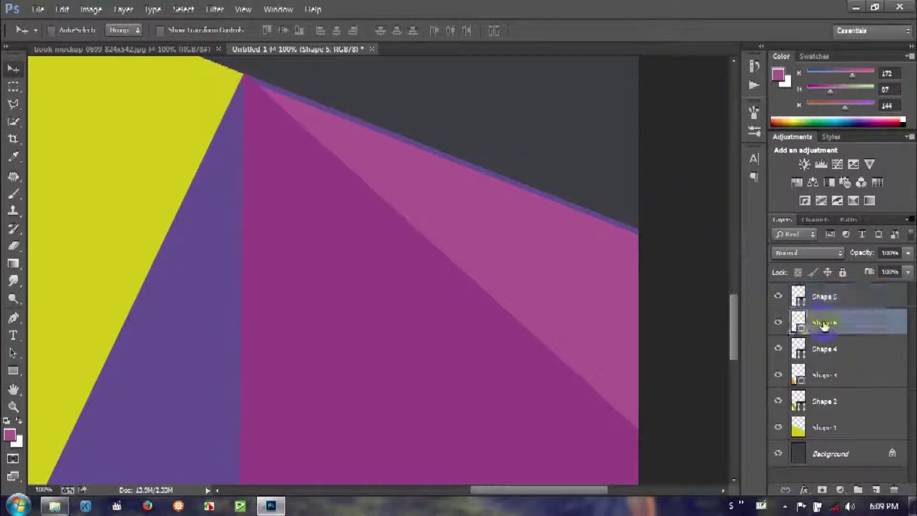
Move the pink Shape 6 up a few pixels, commit, and hide Shape 5.
{"action": "key", "text": "ctrl+t"}
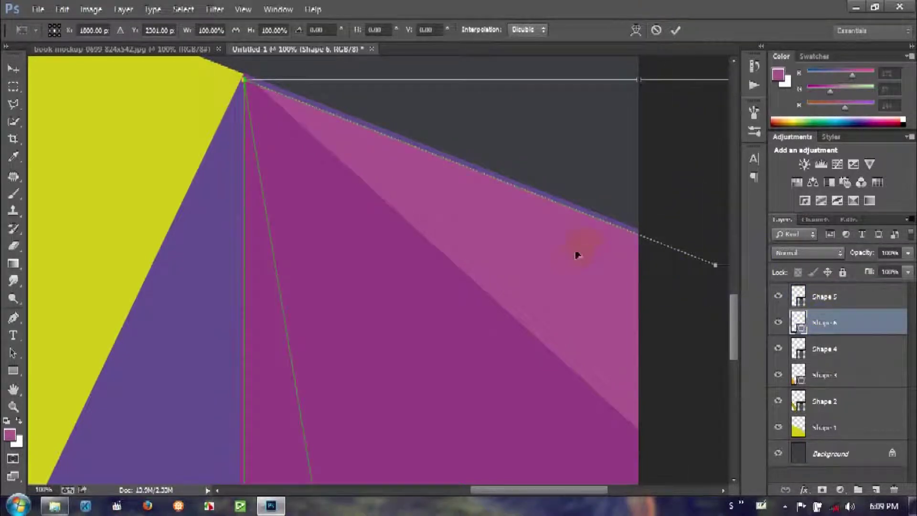
{"action": "left_click_drag", "start_coordinate": [569, 253], "coordinate": [569, 251]}
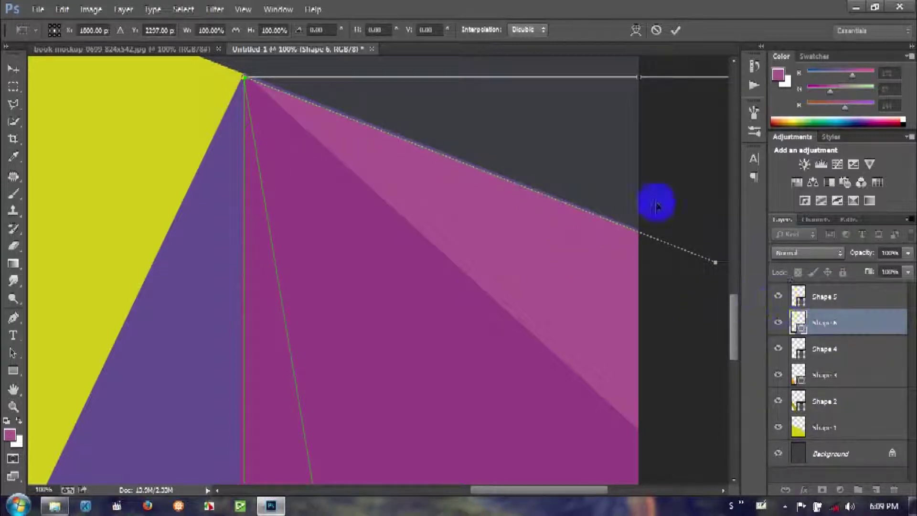
{"action": "left_click", "coordinate": [675, 31]}
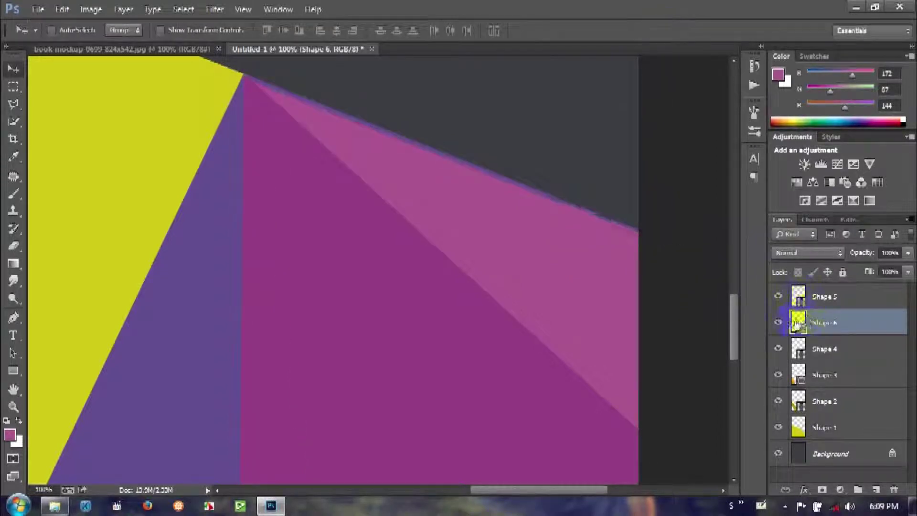
{"action": "left_click", "coordinate": [778, 296]}
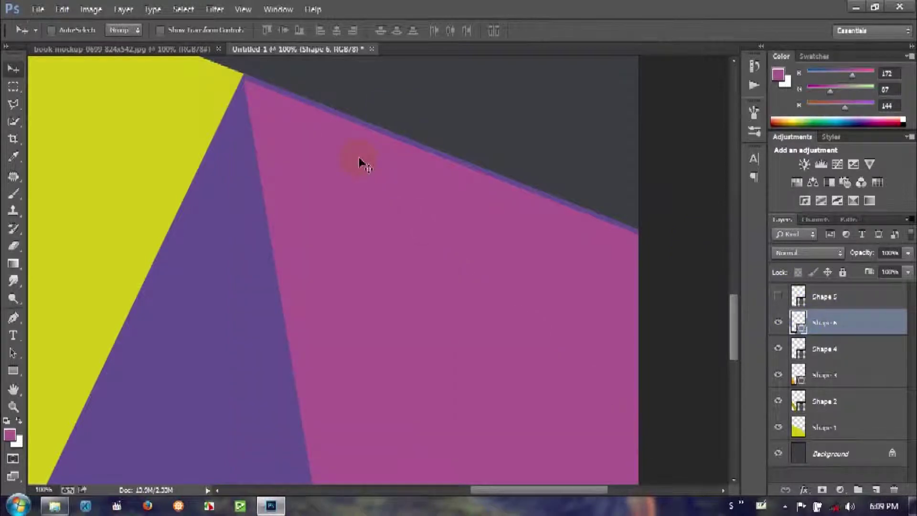
Zoomed in, nudge the pink shape's top corner down a pixel and commit.
{"action": "key", "text": "ctrl+t"}
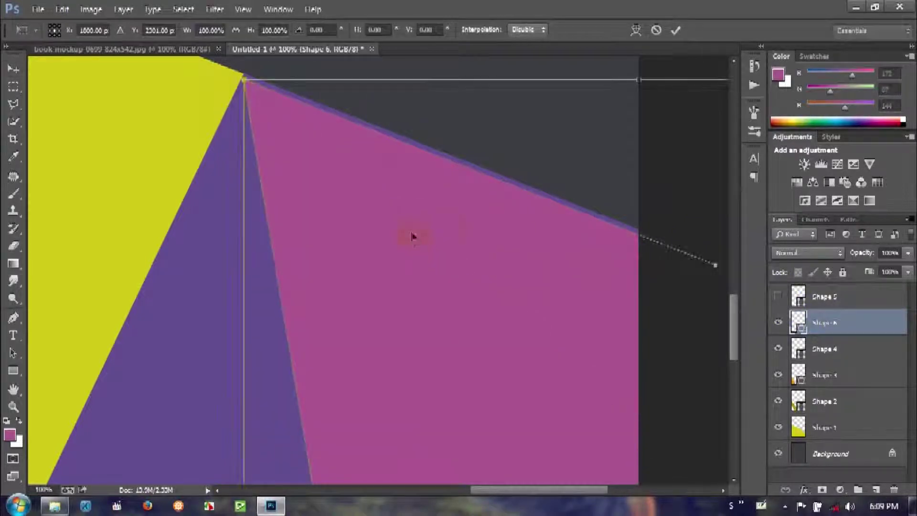
{"action": "left_click_drag", "start_coordinate": [408, 234], "coordinate": [414, 239]}
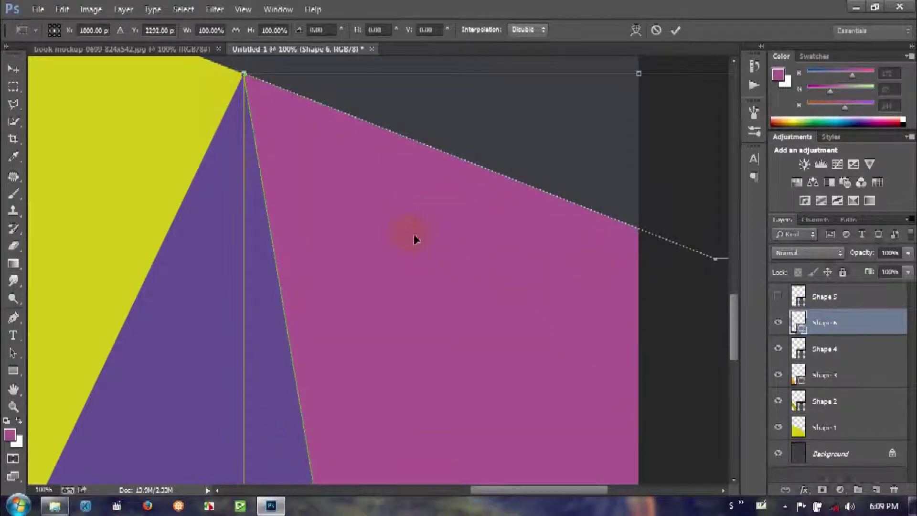
{"action": "scroll", "coordinate": [367, 196], "scroll_direction": "up", "scroll_amount": 1}
{"action": "left_click_drag", "start_coordinate": [409, 199], "coordinate": [415, 326]}
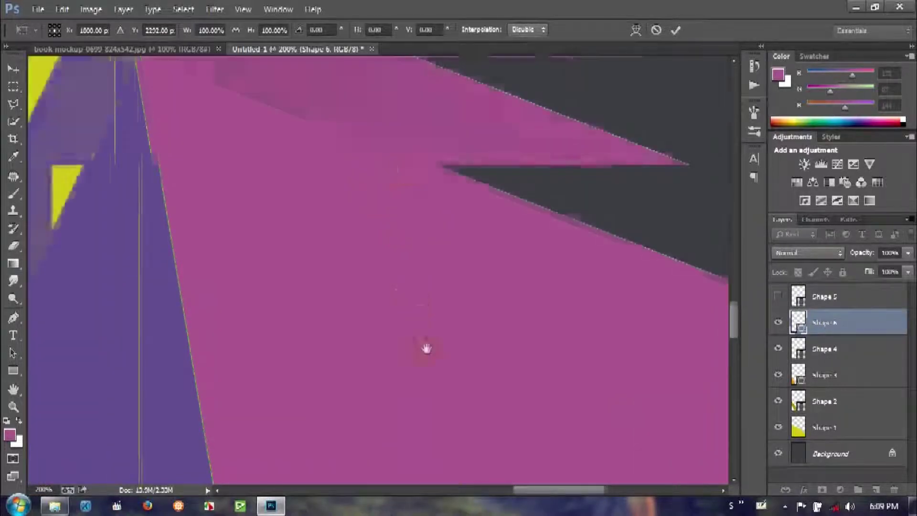
{"action": "key", "text": "Down"}
{"action": "key", "text": "Down"}
{"action": "key", "text": "Down"}
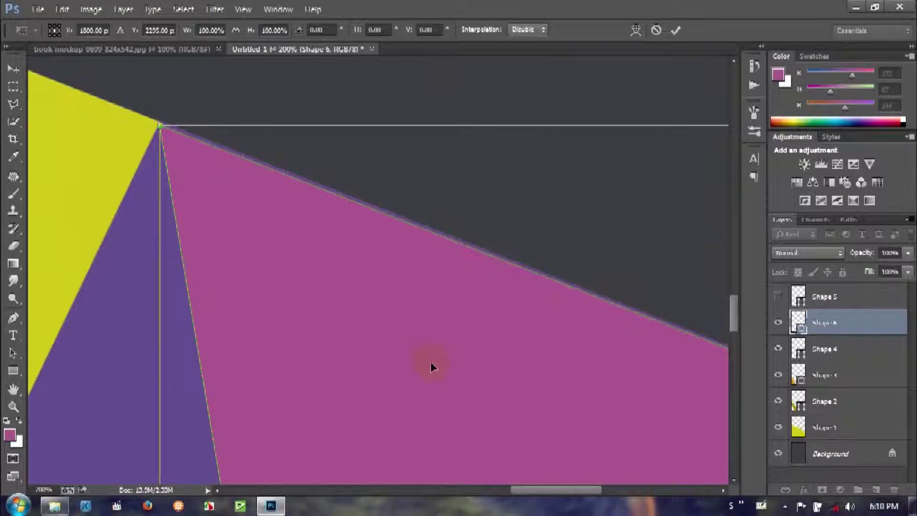
{"action": "left_click_drag", "start_coordinate": [469, 356], "coordinate": [255, 285]}
{"action": "mouse_move", "coordinate": [196, 266]}
{"action": "left_mouse_down"}
{"action": "mouse_move", "coordinate": [323, 319]}
{"action": "mouse_move", "coordinate": [430, 344]}
{"action": "left_mouse_up"}
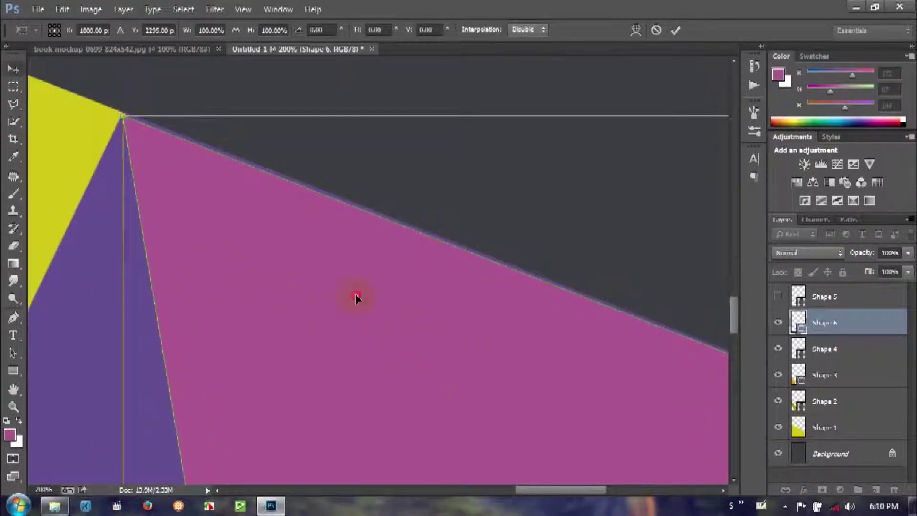
{"action": "key", "text": "Return"}
{"action": "left_click", "coordinate": [402, 319]}
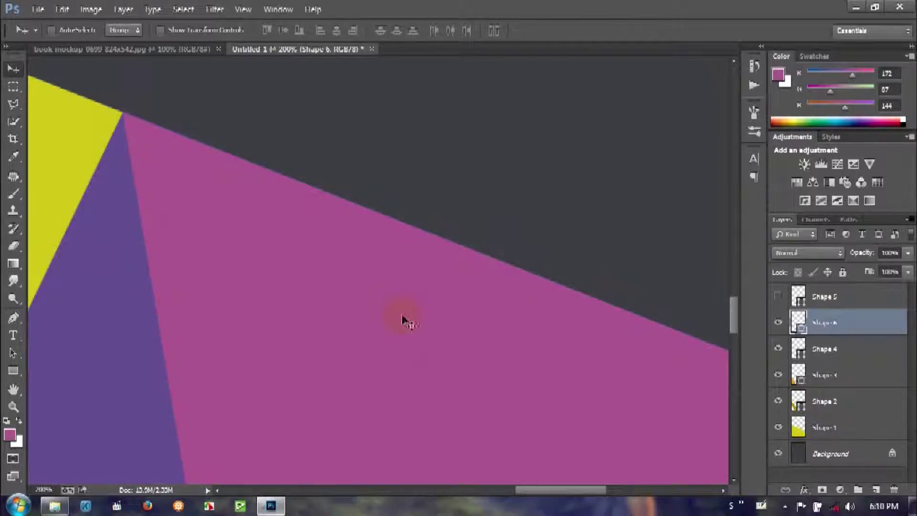
Zoom out, make Shape 5 visible, and bring up the book mockup photo.
{"action": "scroll", "coordinate": [402, 316], "scroll_direction": "down", "scroll_amount": 1}
{"action": "scroll", "coordinate": [402, 315], "scroll_direction": "down", "scroll_amount": 1}
{"action": "scroll", "coordinate": [402, 315], "scroll_direction": "down", "scroll_amount": 1}
{"action": "scroll", "coordinate": [402, 319], "scroll_direction": "down", "scroll_amount": 1}
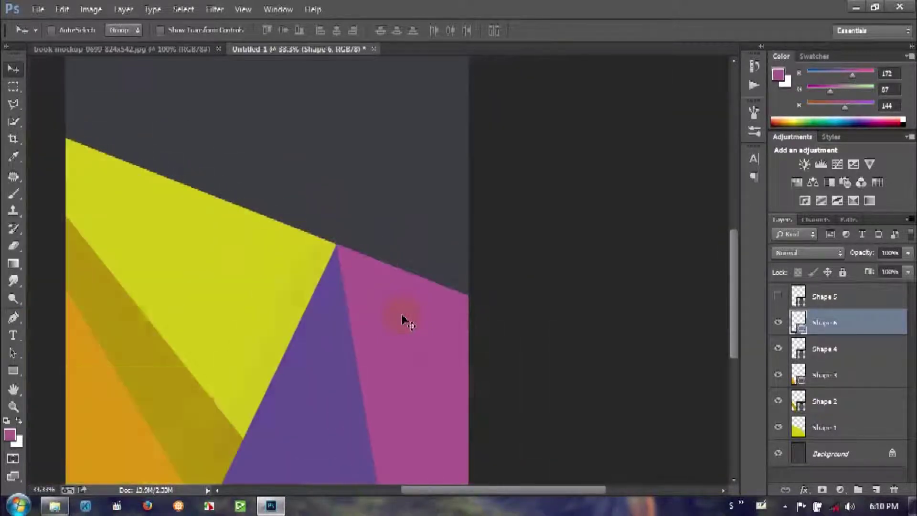
{"action": "scroll", "coordinate": [403, 319], "scroll_direction": "down", "scroll_amount": 1}
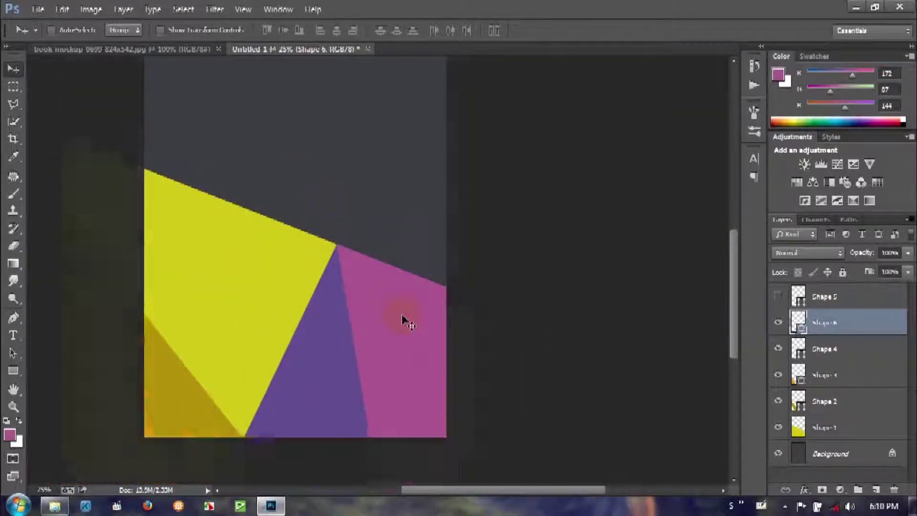
{"action": "left_click", "coordinate": [779, 298]}
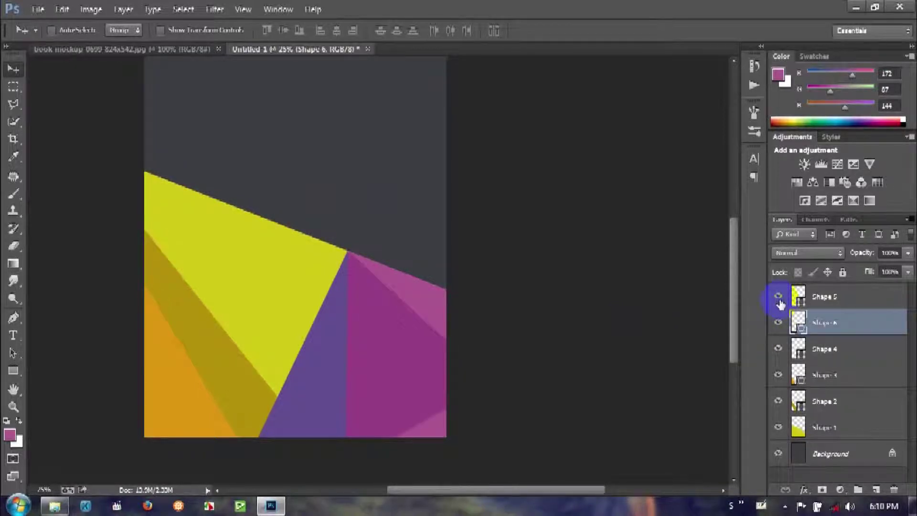
{"action": "left_click", "coordinate": [180, 49]}
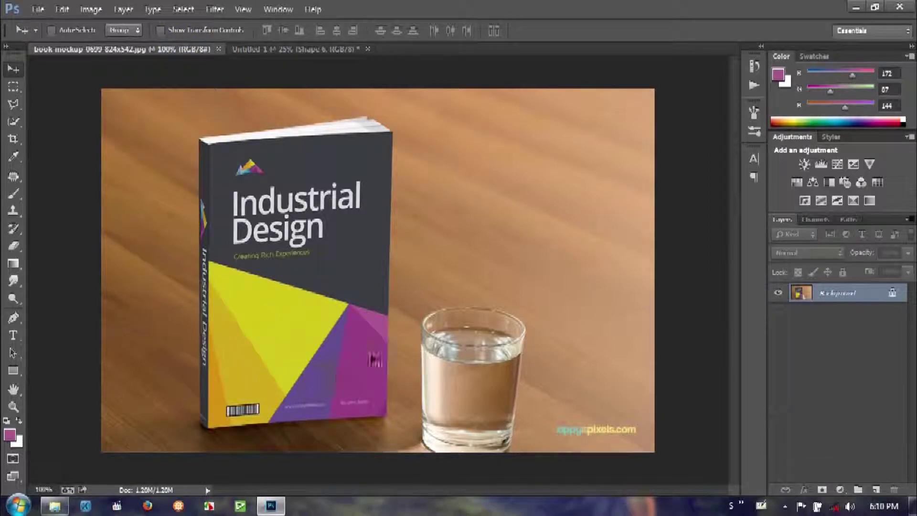
Flip back and forth between Untitled 1 and the book mockup to compare them.
{"action": "left_click", "coordinate": [304, 50]}
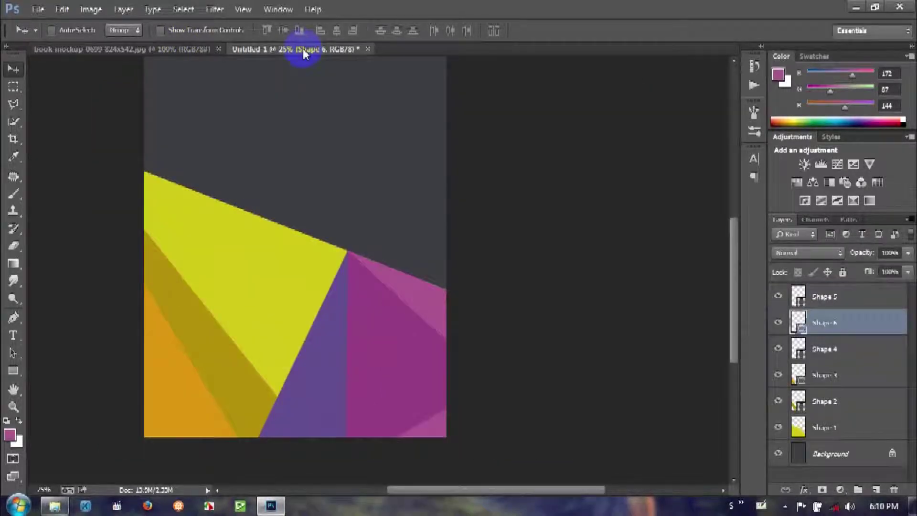
{"action": "left_click", "coordinate": [152, 49]}
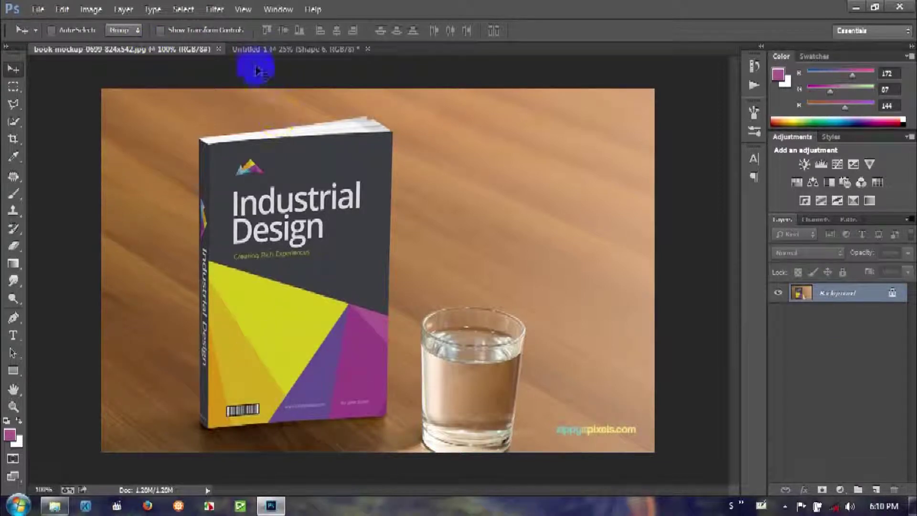
{"action": "left_click", "coordinate": [257, 52]}
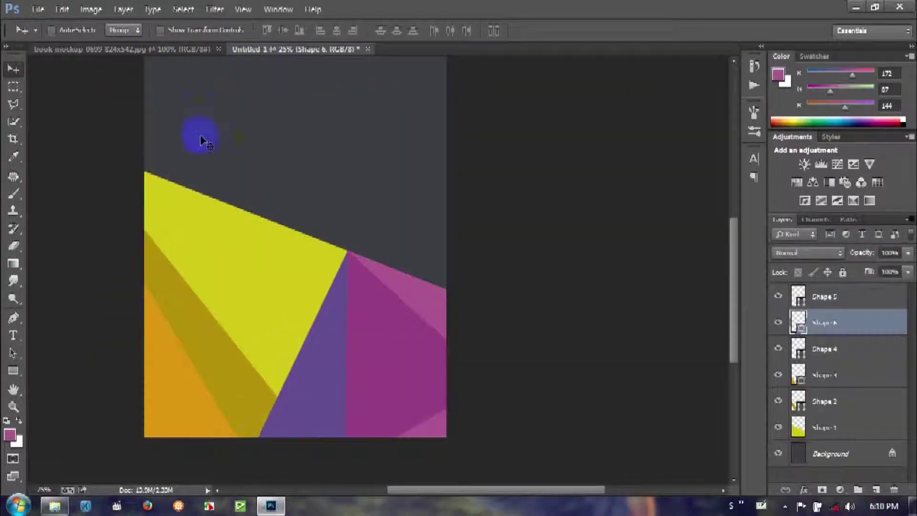
{"action": "left_click", "coordinate": [148, 48]}
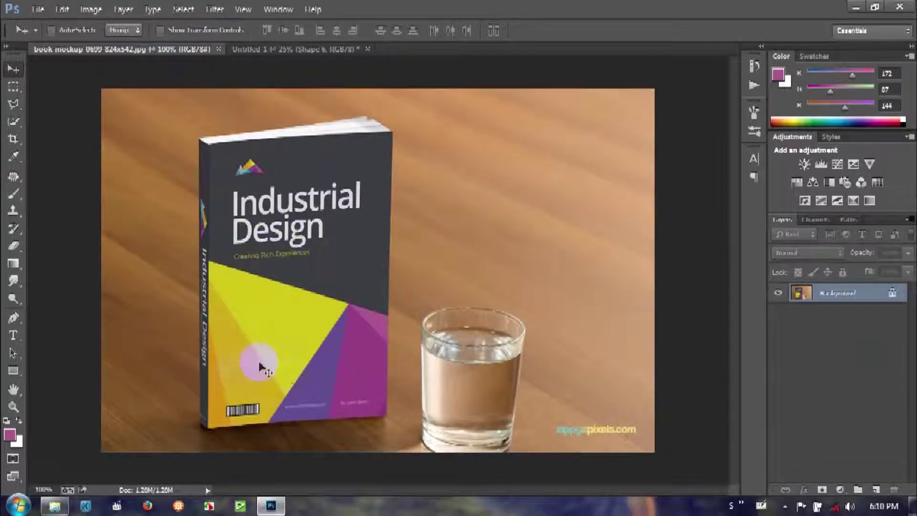
{"action": "left_click", "coordinate": [268, 48]}
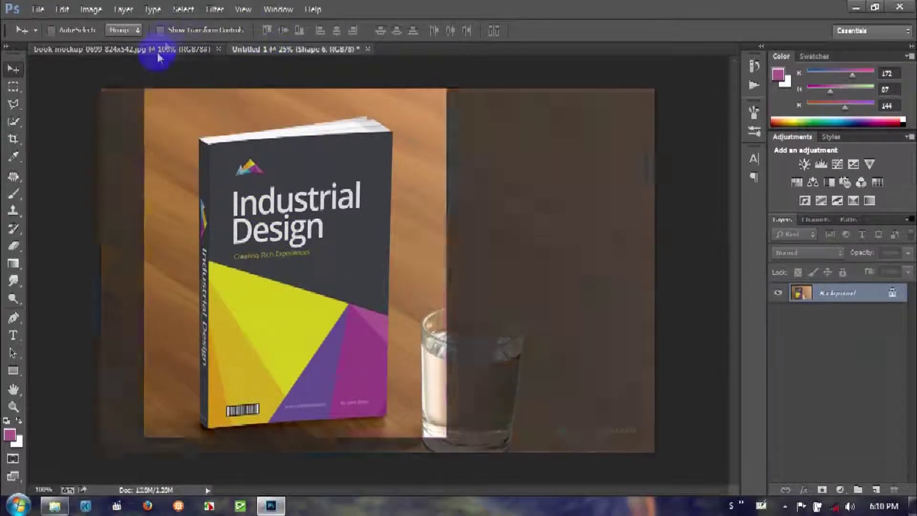
{"action": "left_click", "coordinate": [153, 48]}
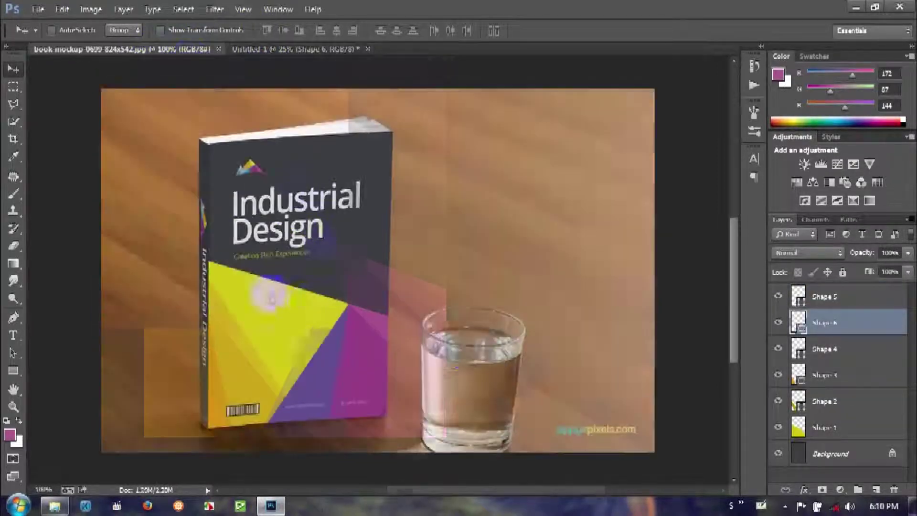
{"action": "left_click", "coordinate": [287, 48]}
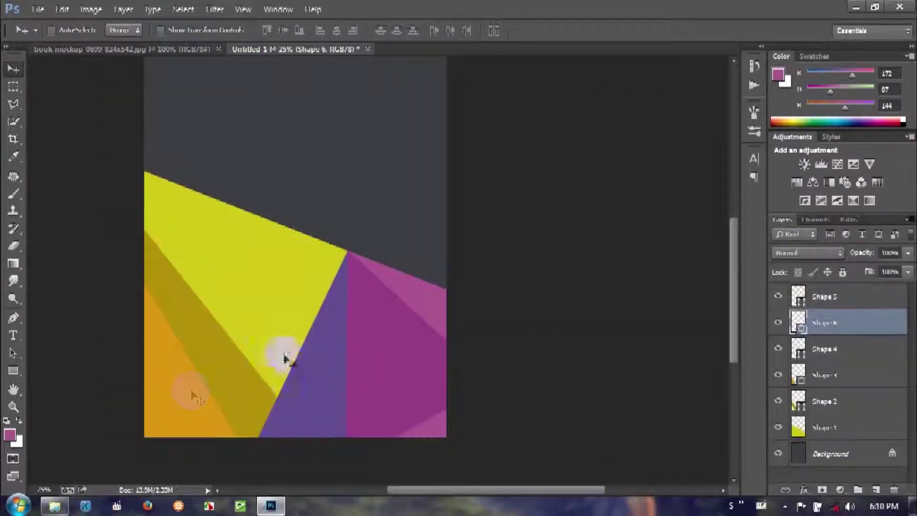
{"action": "left_click", "coordinate": [184, 50]}
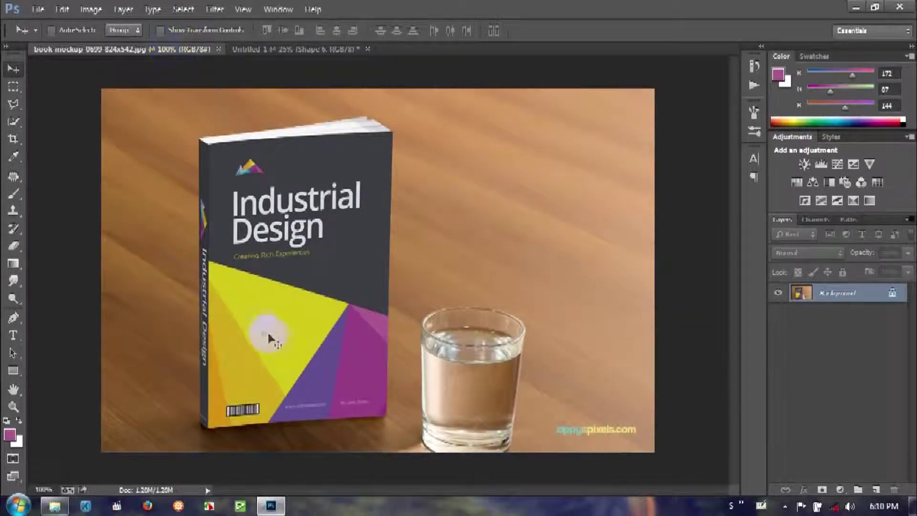
Zoom in on the mockup's yellow and purple cover area, then return to Untitled 1.
{"action": "left_click_drag", "start_coordinate": [252, 356], "coordinate": [312, 386]}
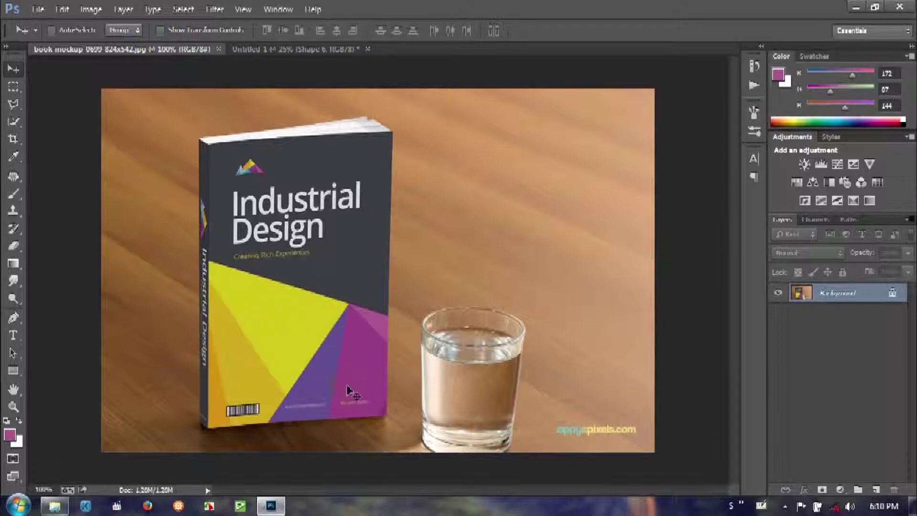
{"action": "key", "text": "ctrl+plus"}
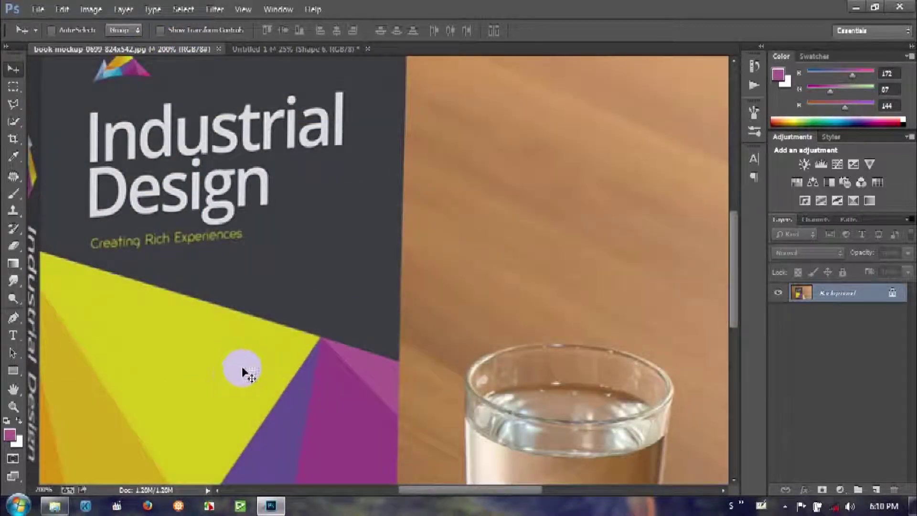
{"action": "key", "text": "ctrl+plus"}
{"action": "mouse_move", "coordinate": [180, 386]}
{"action": "left_mouse_down"}
{"action": "mouse_move", "coordinate": [297, 352]}
{"action": "mouse_move", "coordinate": [371, 282]}
{"action": "left_mouse_up"}
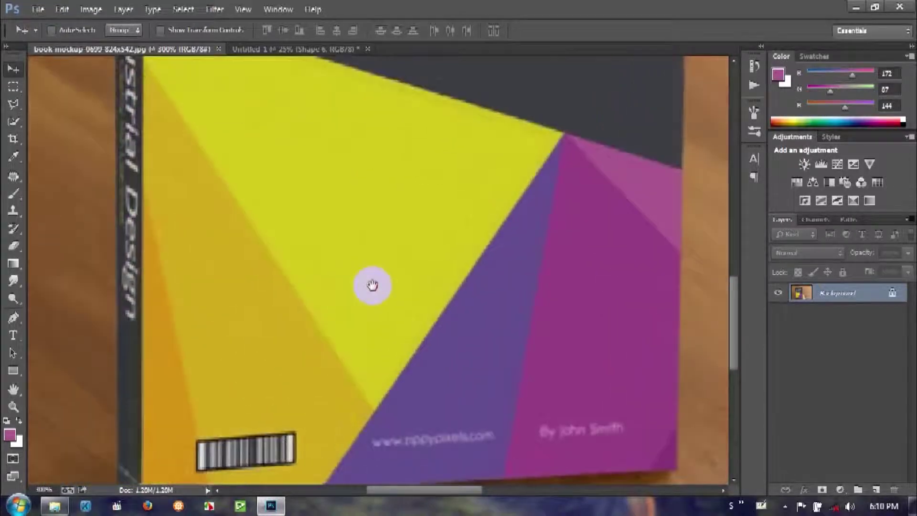
{"action": "left_click", "coordinate": [305, 48]}
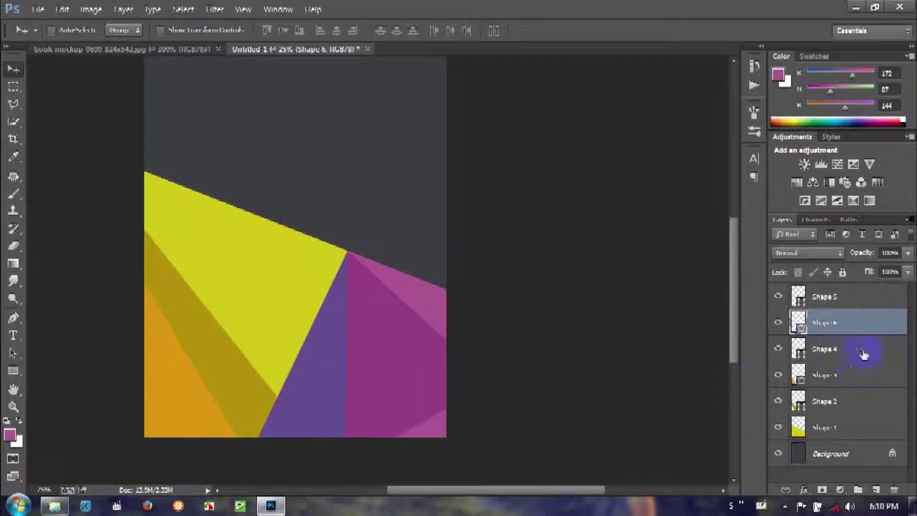
Select the purple and magenta shape layers (Shapes 4–6) together.
{"action": "left_click", "coordinate": [824, 349], "text": "ctrl"}
{"action": "left_click", "coordinate": [807, 301], "text": "ctrl"}
{"action": "left_click", "coordinate": [835, 301], "text": "ctrl"}
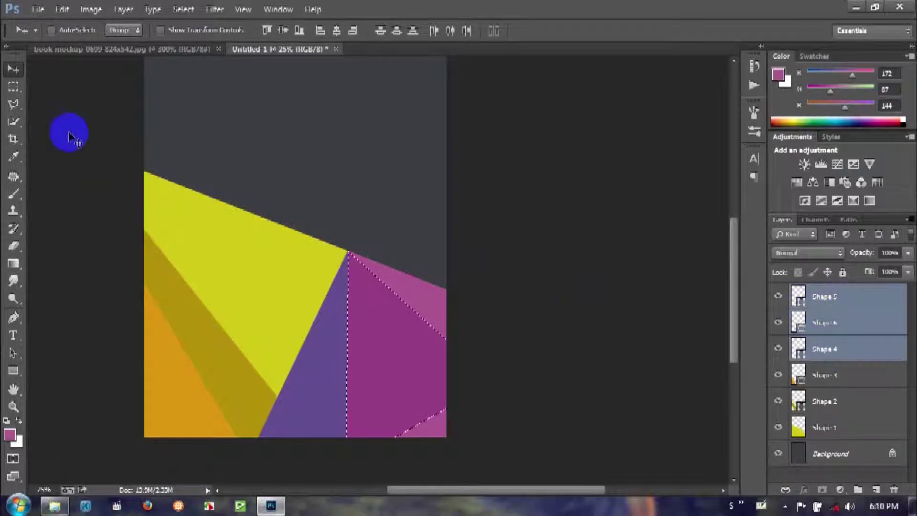
{"action": "left_click", "coordinate": [13, 87]}
{"action": "left_click", "coordinate": [146, 115]}
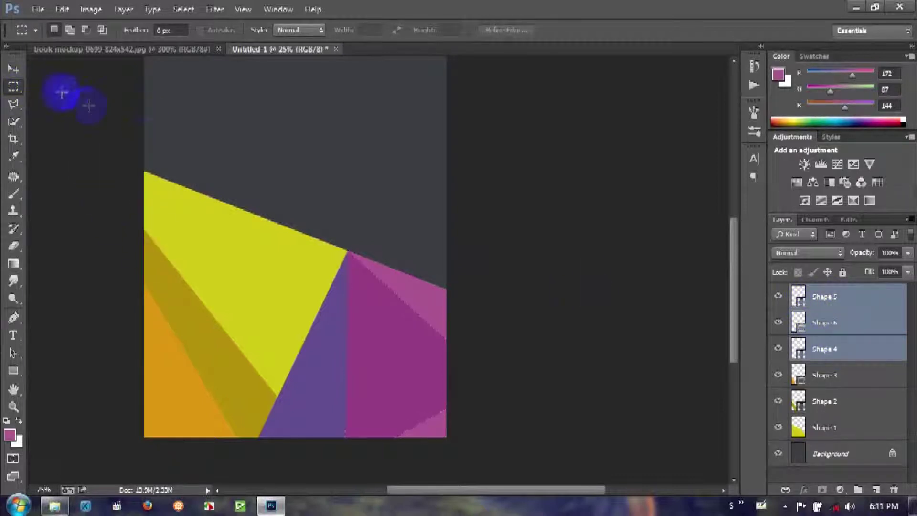
{"action": "left_click", "coordinate": [13, 70]}
Nudge the selected shapes three pixels right and down, commit, and check against the mockup.
{"action": "key", "text": "ctrl+t"}
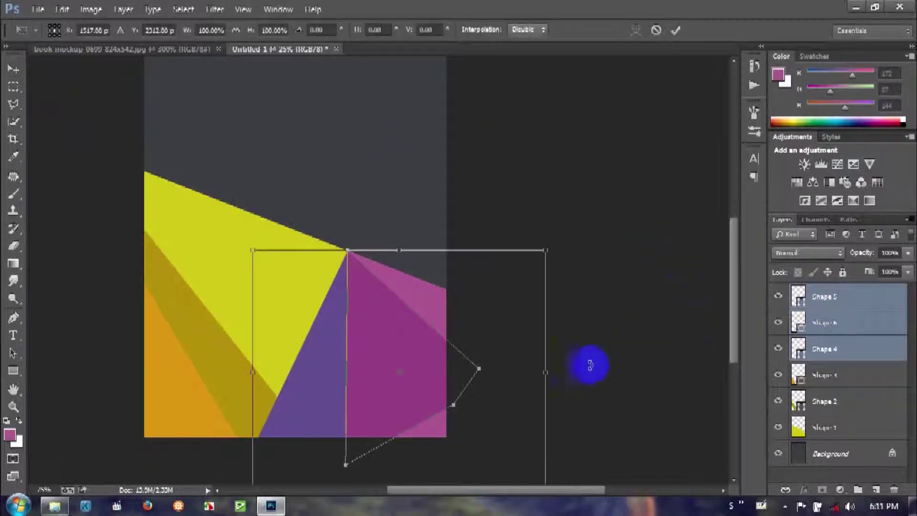
{"action": "key", "text": "Right"}
{"action": "key", "text": "Right"}
{"action": "key", "text": "Right"}
{"action": "key", "text": "Down"}
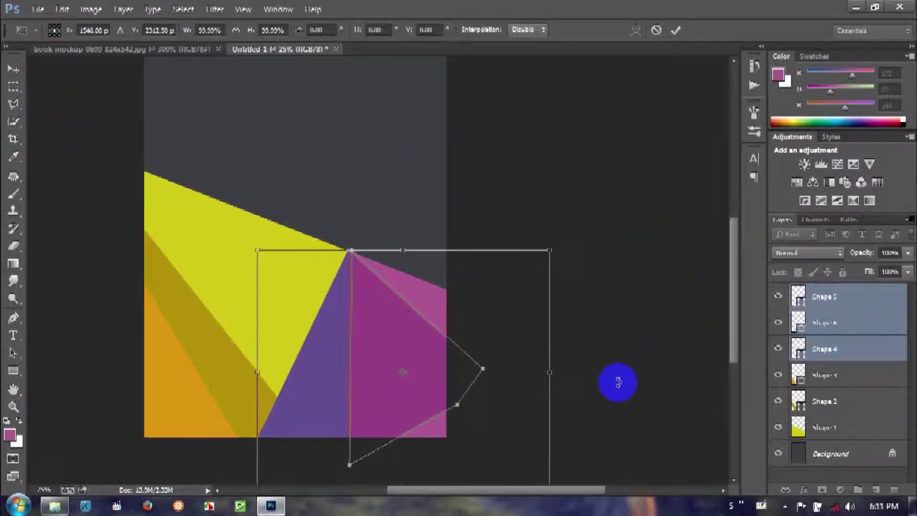
{"action": "key", "text": "Down"}
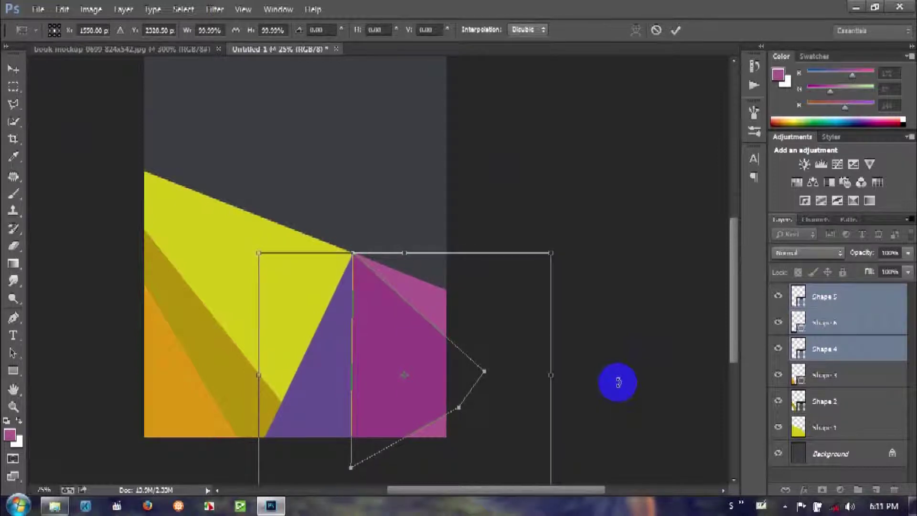
{"action": "key", "text": "Right"}
{"action": "key", "text": "Right"}
{"action": "key", "text": "Down"}
{"action": "key", "text": "Right"}
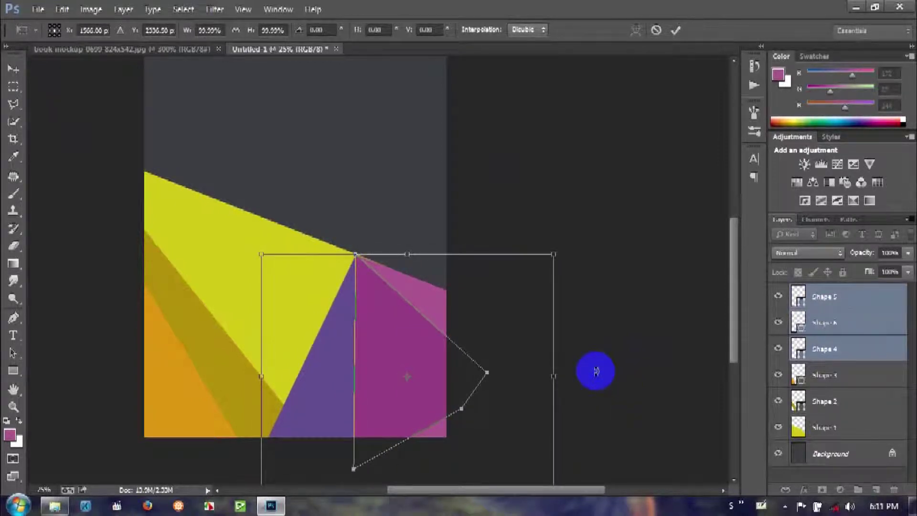
{"action": "left_click", "coordinate": [676, 30]}
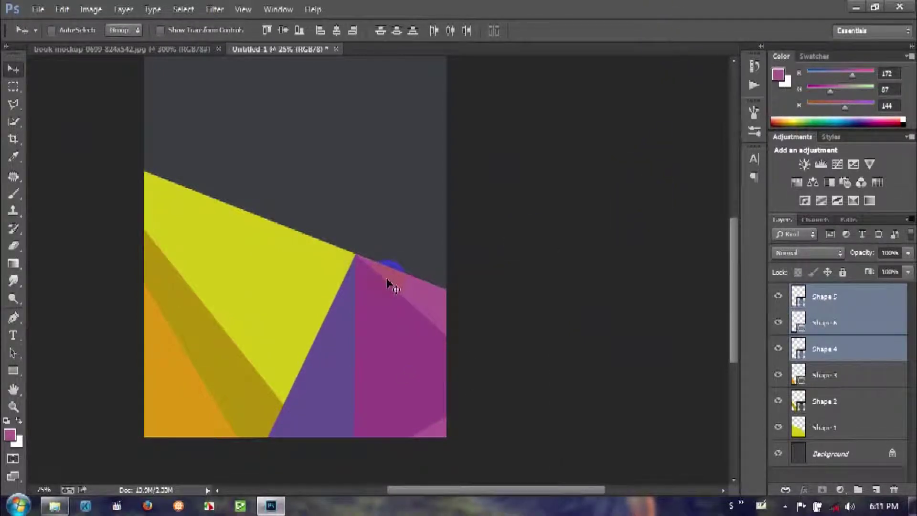
{"action": "left_click", "coordinate": [165, 49]}
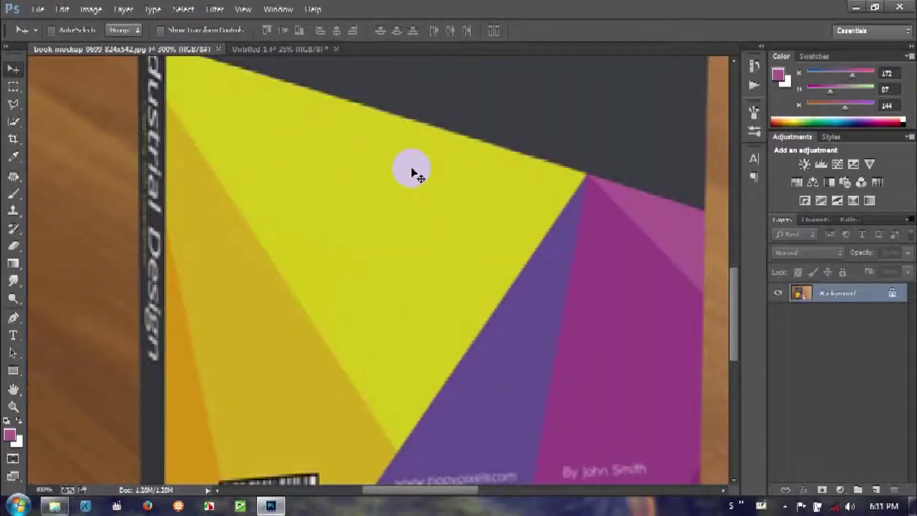
{"action": "left_click", "coordinate": [283, 50]}
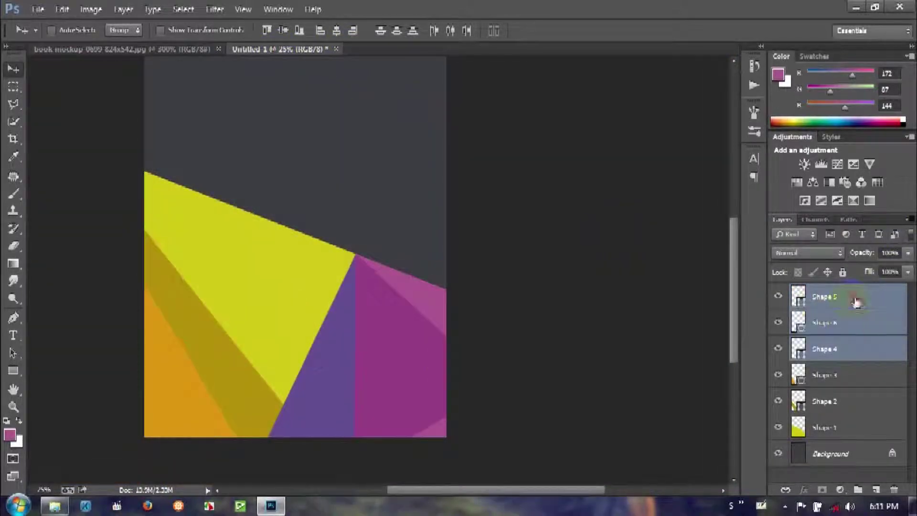
Reset colours to black/white, add a new layer above Shape 5, and pick a 700 px soft round brush.
{"action": "left_click", "coordinate": [855, 301]}
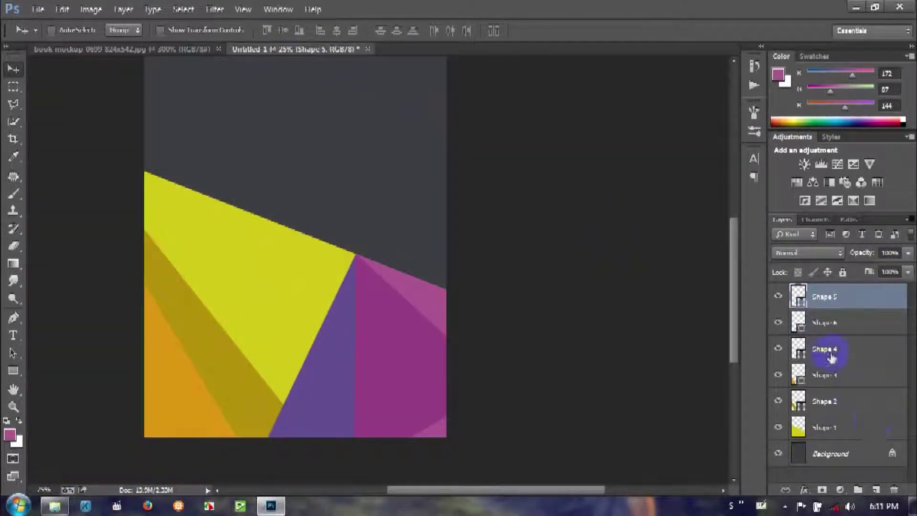
{"action": "left_click", "coordinate": [6, 420]}
{"action": "left_click", "coordinate": [877, 488]}
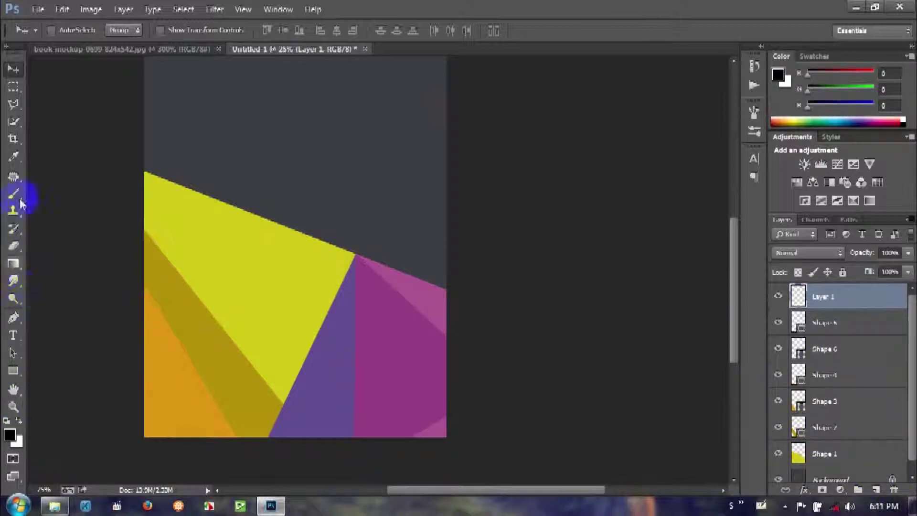
{"action": "left_click", "coordinate": [14, 193]}
{"action": "scroll", "coordinate": [261, 111], "scroll_direction": "up", "scroll_amount": 2}
{"action": "scroll", "coordinate": [261, 111], "scroll_direction": "up", "scroll_amount": 5}
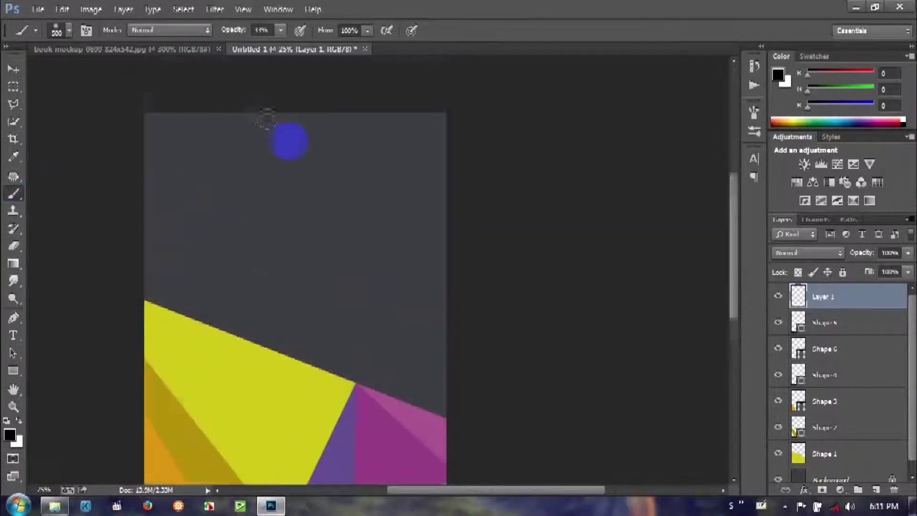
{"action": "right_click", "coordinate": [262, 195]}
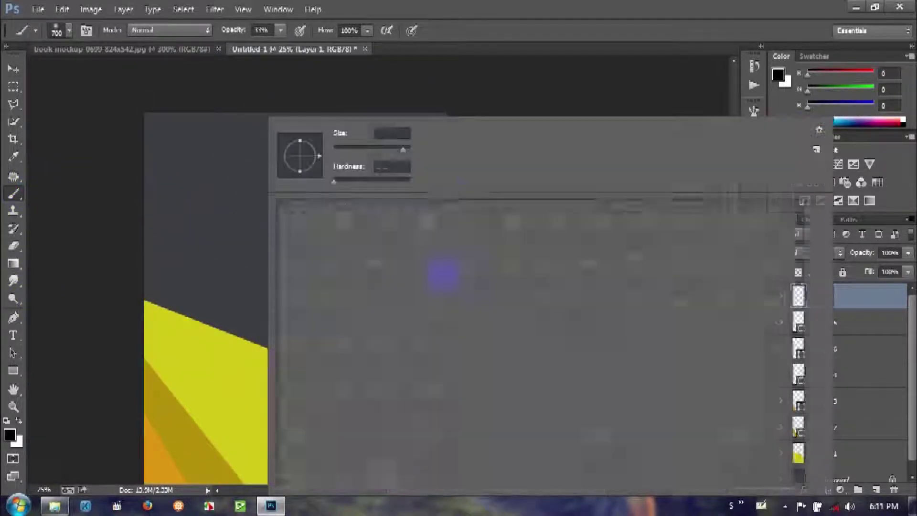
{"action": "double_click", "coordinate": [476, 222]}
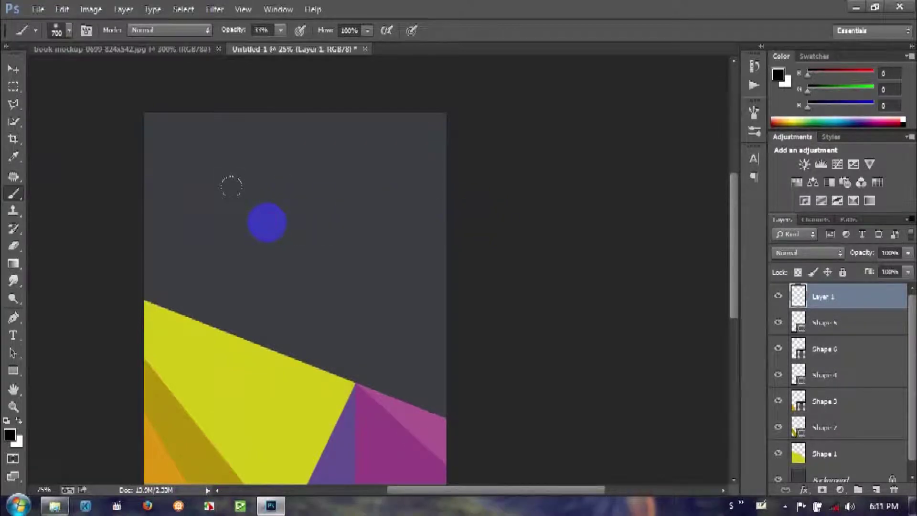
Paint a single solid black dab at 100% brush opacity in the cover's upper area.
{"action": "left_click", "coordinate": [268, 223]}
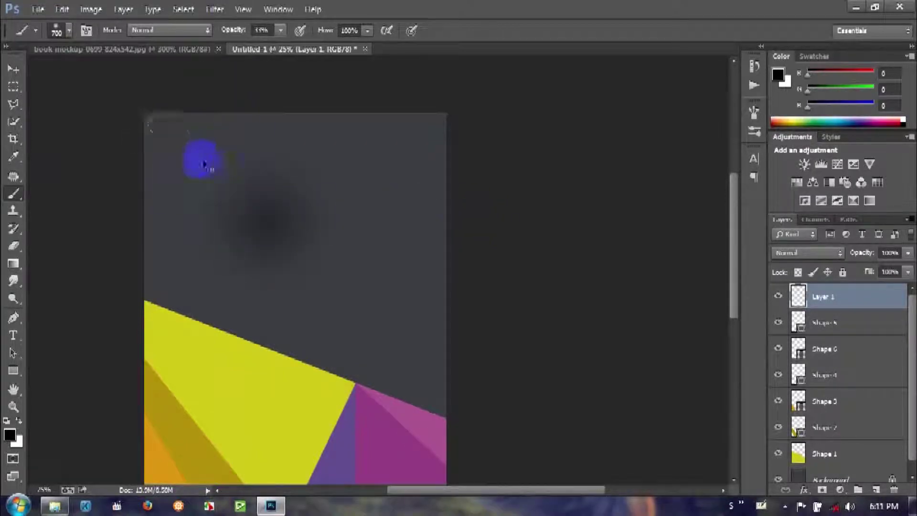
{"action": "key", "text": "ctrl+z"}
{"action": "left_click_drag", "start_coordinate": [233, 31], "coordinate": [371, 29]}
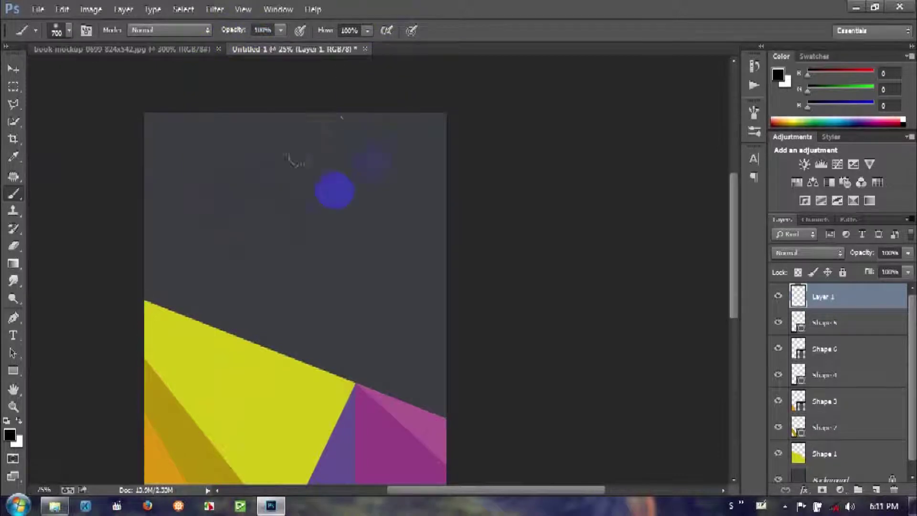
{"action": "left_click", "coordinate": [295, 217]}
{"action": "left_click", "coordinate": [13, 69]}
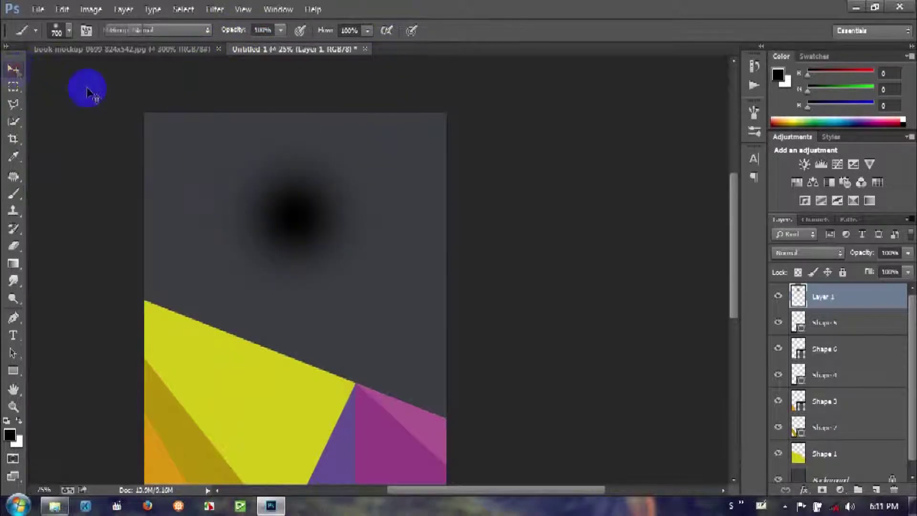
{"action": "key", "text": "ctrl+t"}
Flatten and widen the blob, rotate it about 16°, and place it along the yellow triangle's top edge.
{"action": "left_click_drag", "start_coordinate": [295, 119], "coordinate": [307, 292]}
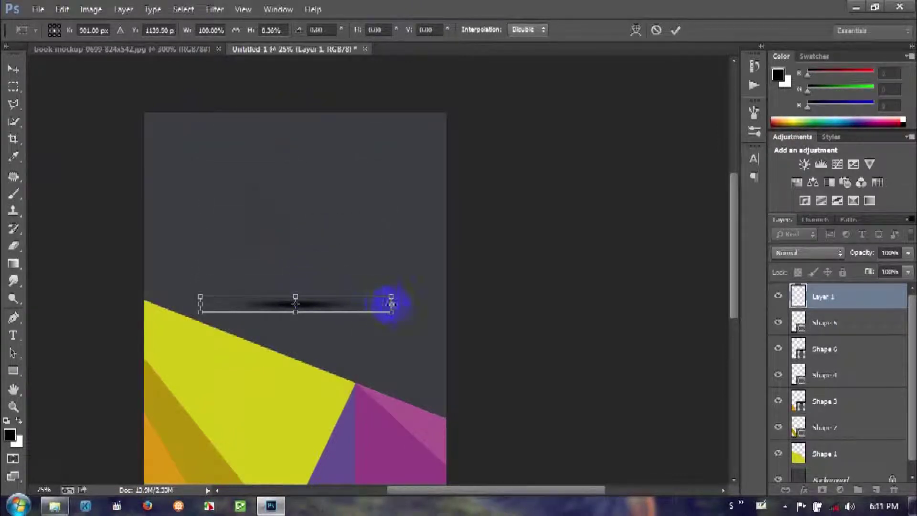
{"action": "left_click_drag", "start_coordinate": [392, 304], "coordinate": [557, 310]}
{"action": "mouse_move", "coordinate": [588, 232]}
{"action": "left_mouse_down"}
{"action": "mouse_move", "coordinate": [620, 268]}
{"action": "mouse_move", "coordinate": [616, 325]}
{"action": "left_mouse_up"}
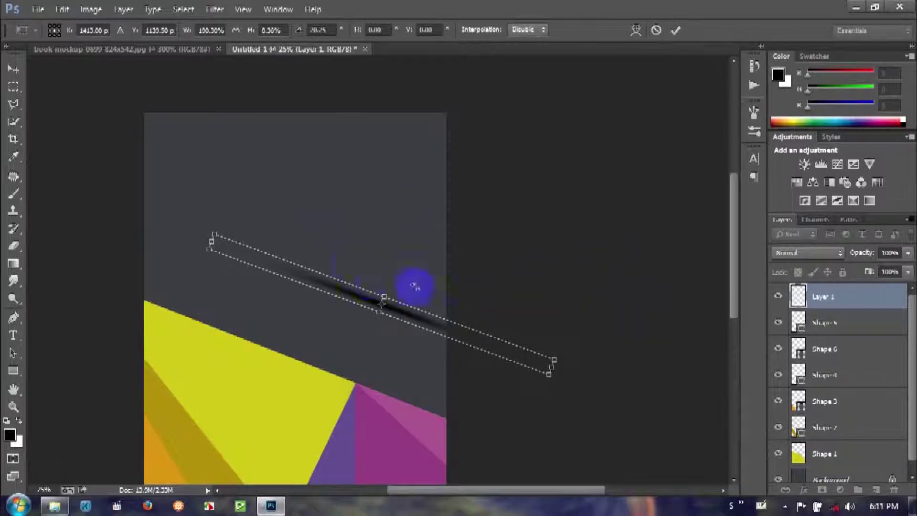
{"action": "left_click", "coordinate": [679, 29]}
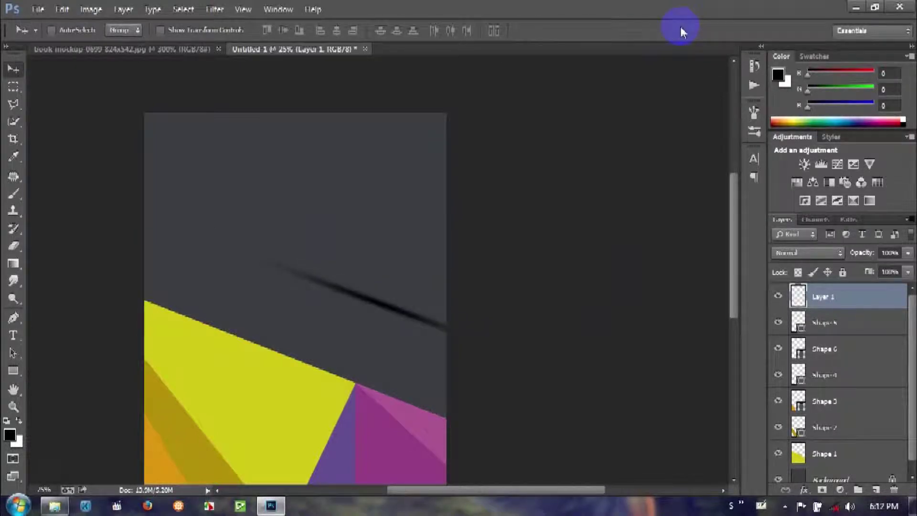
{"action": "mouse_move", "coordinate": [374, 299]}
{"action": "left_mouse_down"}
{"action": "mouse_move", "coordinate": [254, 374]}
{"action": "mouse_move", "coordinate": [262, 370]}
{"action": "left_mouse_up"}
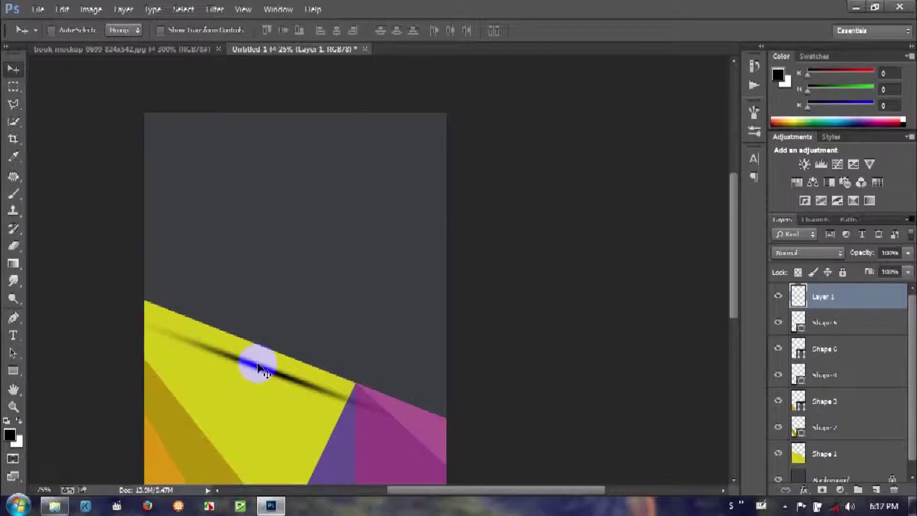
Reposition the streak and rotate it back to horizontal, then delete Layer 1.
{"action": "mouse_move", "coordinate": [259, 367]}
{"action": "left_mouse_down"}
{"action": "mouse_move", "coordinate": [255, 388]}
{"action": "mouse_move", "coordinate": [307, 368]}
{"action": "mouse_move", "coordinate": [311, 277]}
{"action": "left_mouse_up"}
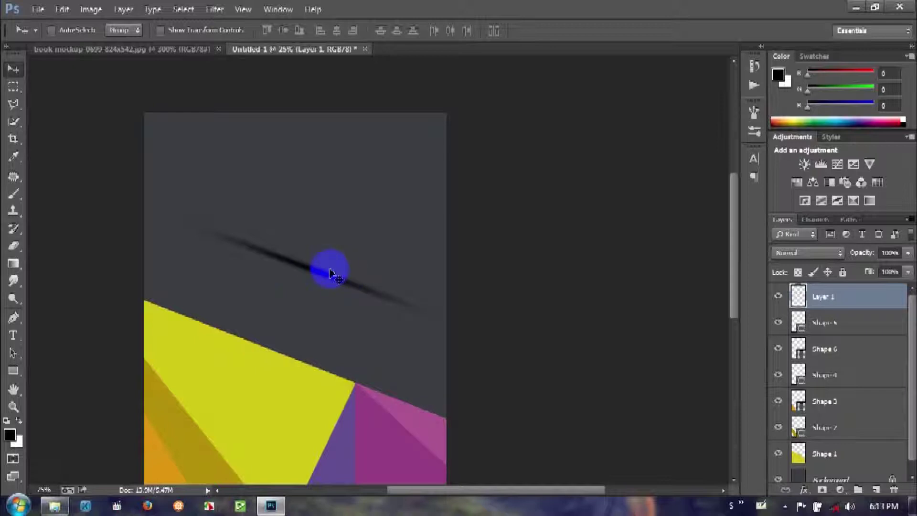
{"action": "key", "text": "ctrl+plus"}
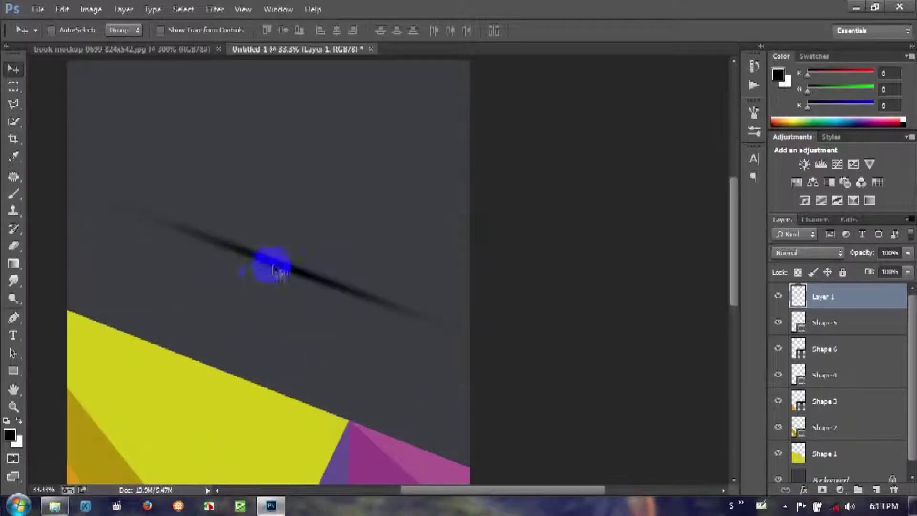
{"action": "left_click", "coordinate": [14, 86]}
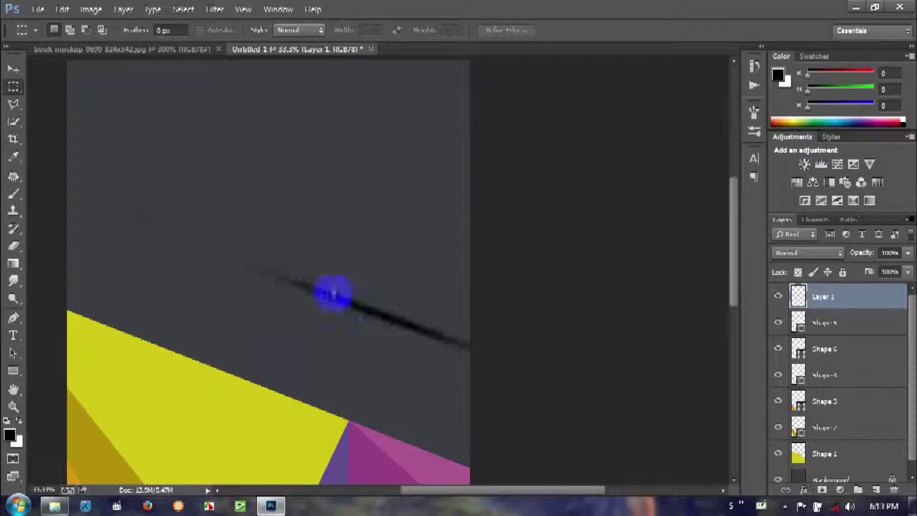
{"action": "left_click", "coordinate": [14, 69]}
{"action": "left_click_drag", "start_coordinate": [393, 316], "coordinate": [264, 245]}
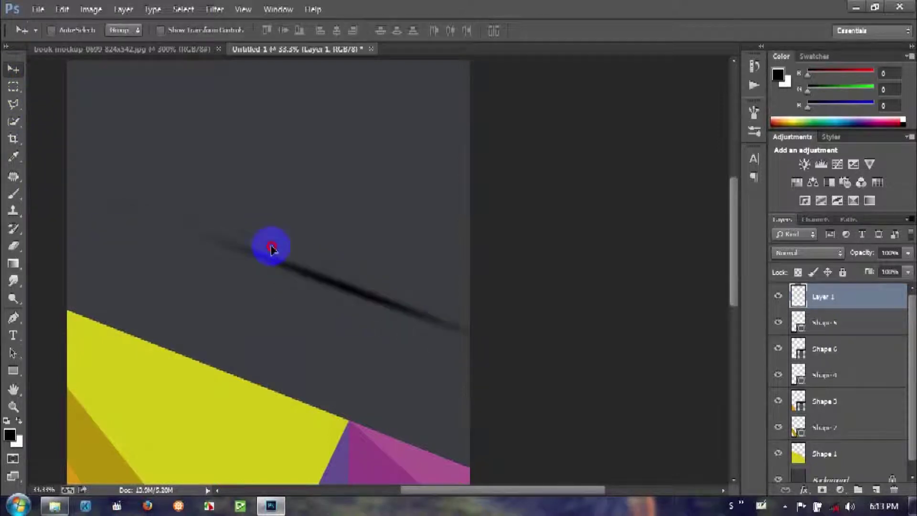
{"action": "key", "text": "ctrl+t"}
{"action": "left_click_drag", "start_coordinate": [522, 256], "coordinate": [539, 147]}
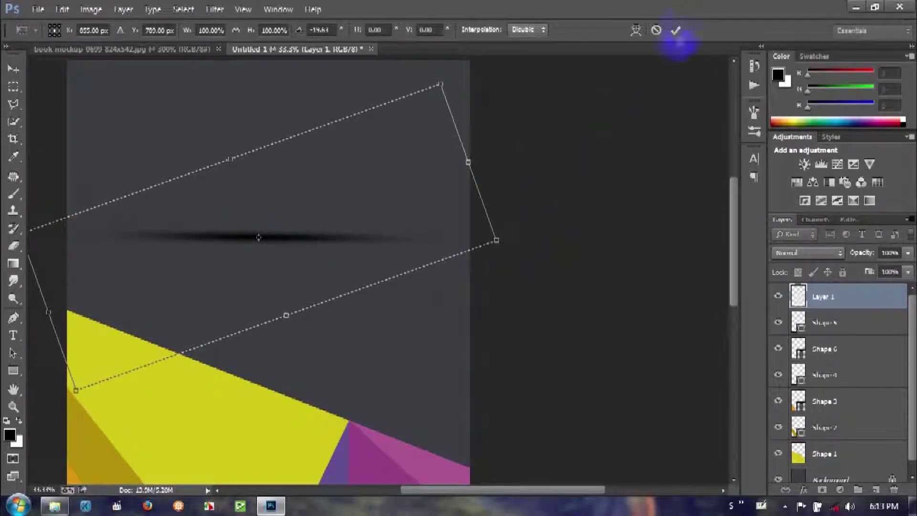
{"action": "left_click", "coordinate": [675, 30]}
{"action": "left_click_drag", "start_coordinate": [863, 297], "coordinate": [896, 489]}
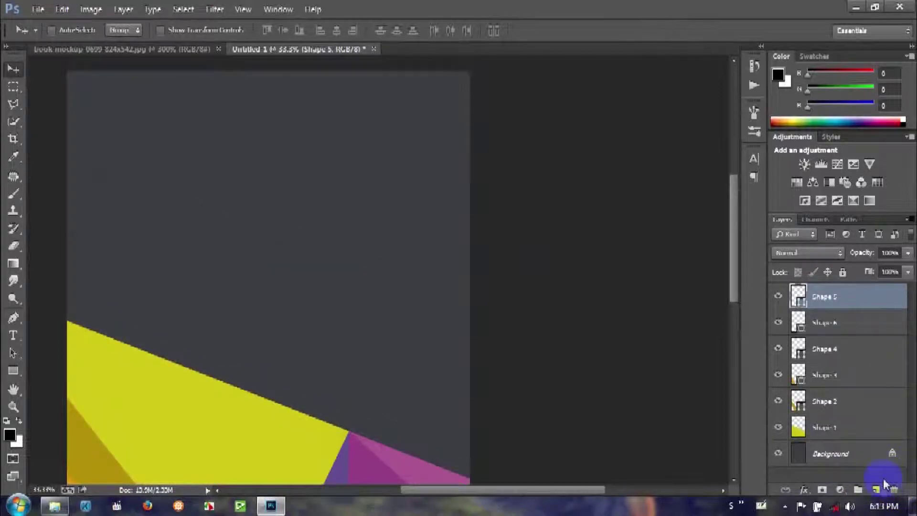
Add a new layer and paint one soft black 700 px brush dab on it.
{"action": "left_click", "coordinate": [199, 310]}
{"action": "left_click", "coordinate": [127, 300]}
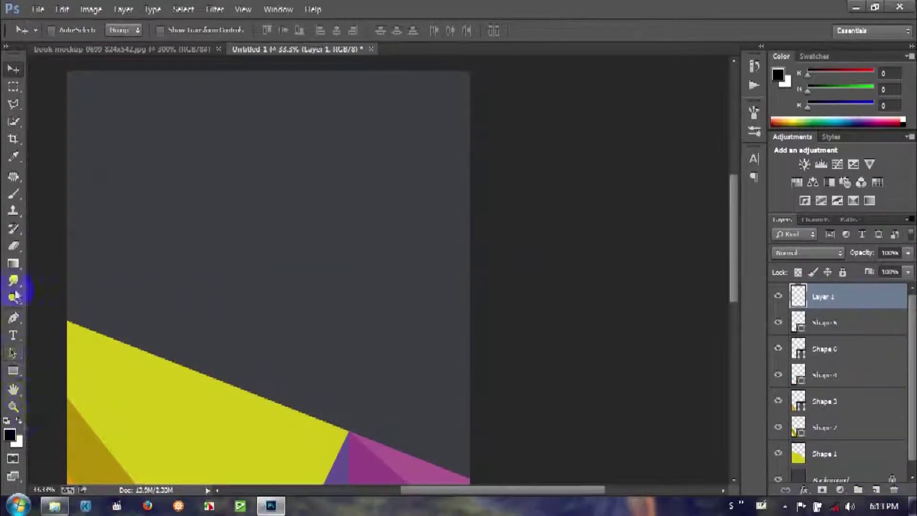
{"action": "left_click", "coordinate": [14, 194]}
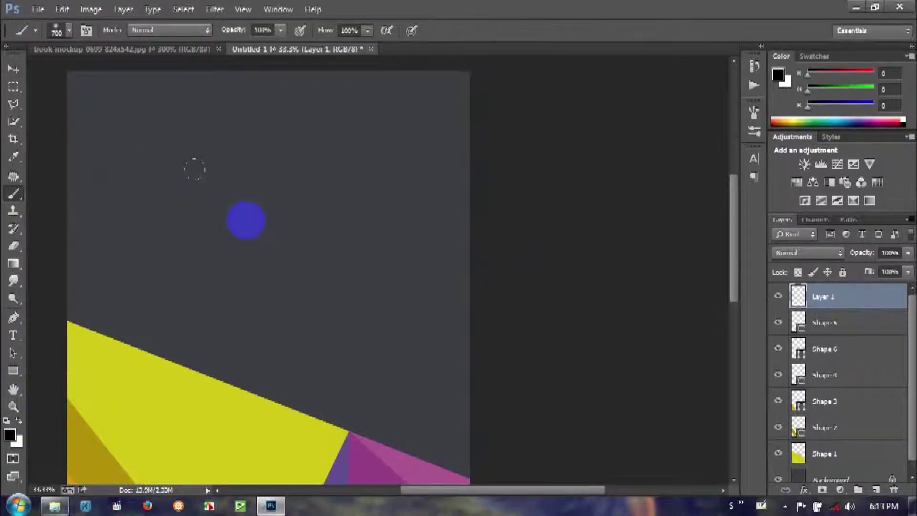
{"action": "left_click", "coordinate": [246, 220]}
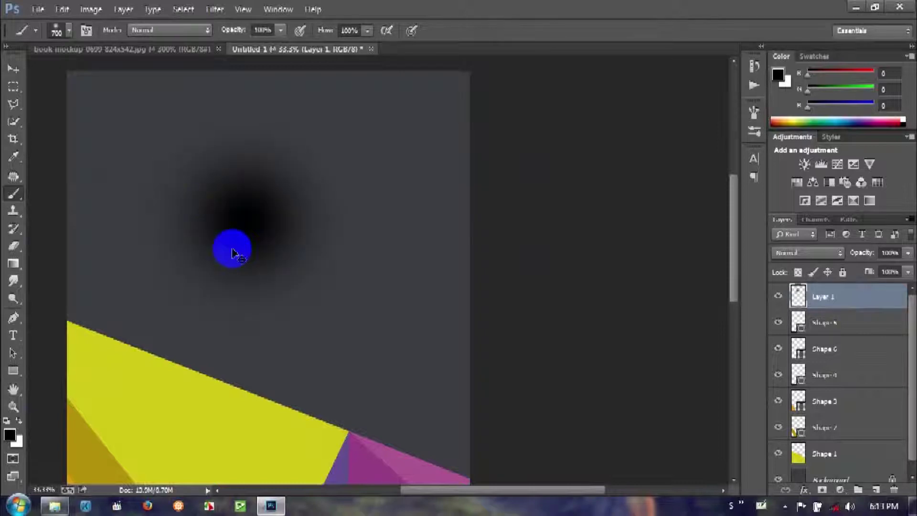
Squash the black dab into a thin horizontal streak in the upper cover with Free Transform.
{"action": "key", "text": "ctrl+t"}
{"action": "mouse_move", "coordinate": [246, 92]}
{"action": "left_mouse_down"}
{"action": "mouse_move", "coordinate": [269, 333]}
{"action": "mouse_move", "coordinate": [280, 196]}
{"action": "left_mouse_up"}
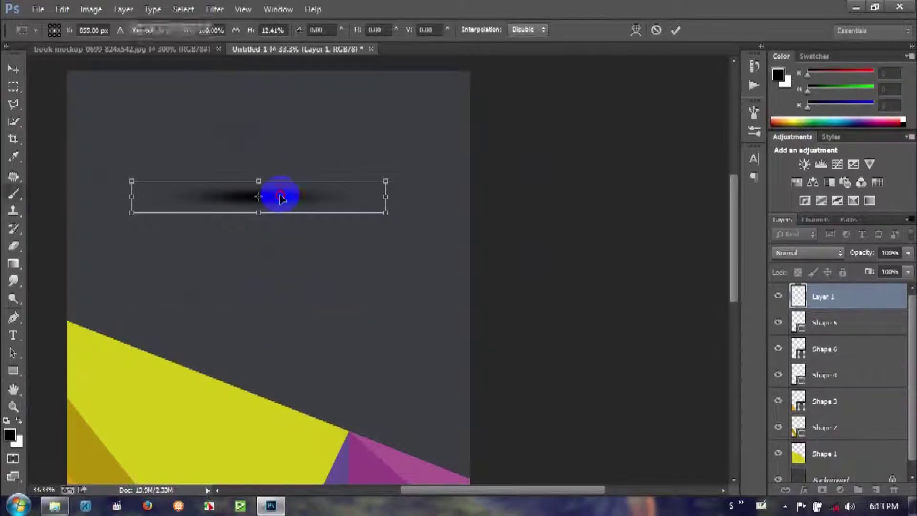
{"action": "key", "text": "Return"}
{"action": "left_click", "coordinate": [13, 70]}
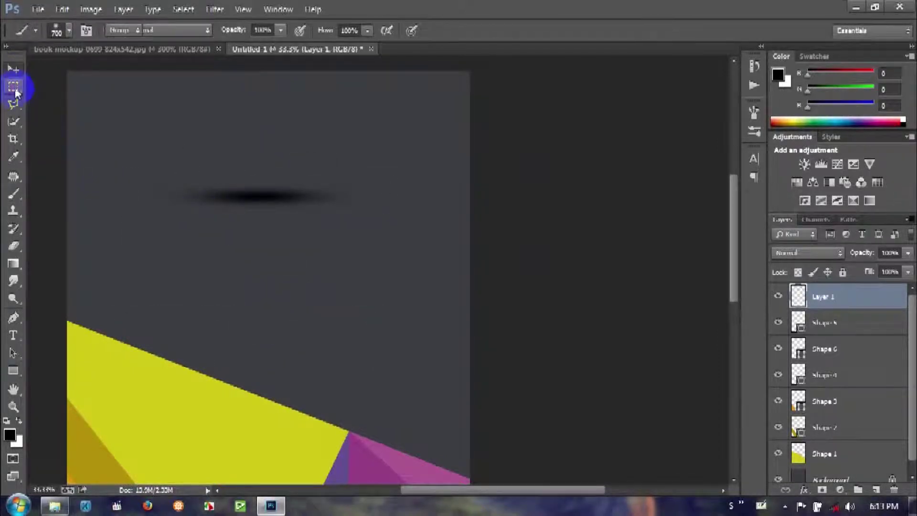
Select the top half of the soft shadow with a rectangular marquee and delete it.
{"action": "key", "text": "m"}
{"action": "left_click_drag", "start_coordinate": [117, 119], "coordinate": [433, 195]}
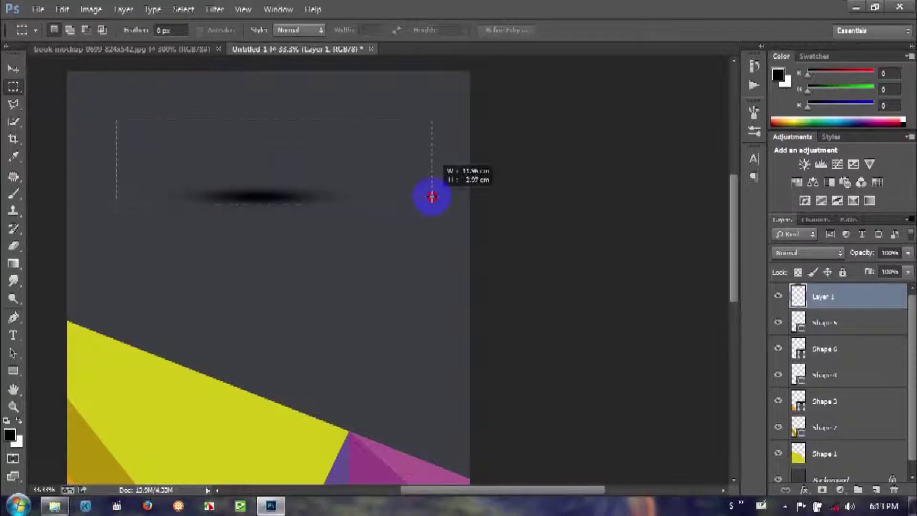
{"action": "left_click_drag", "start_coordinate": [433, 195], "coordinate": [437, 197]}
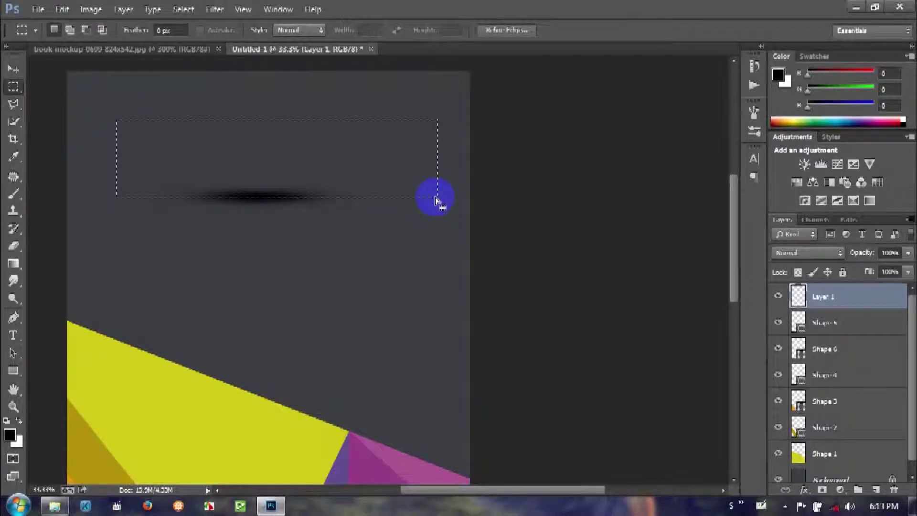
{"action": "key", "text": "Delete"}
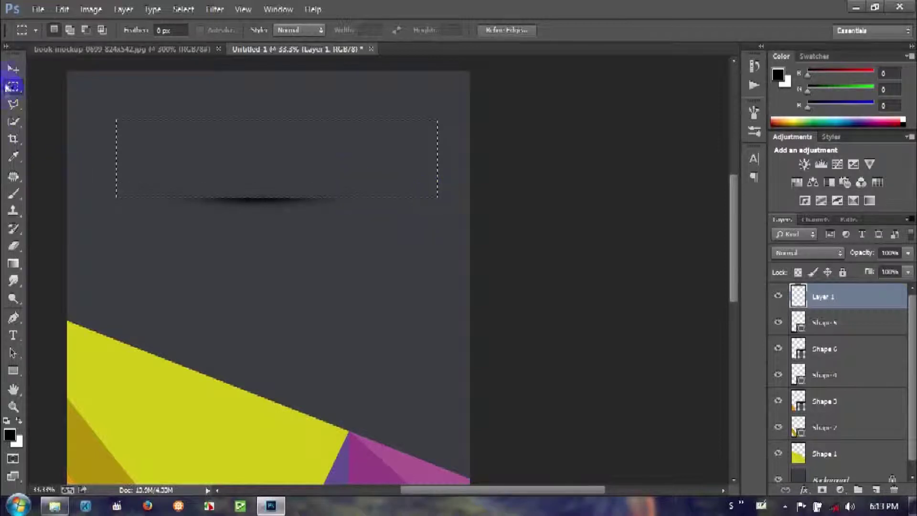
Move the trimmed shadow strip down and to the right.
{"action": "left_click", "coordinate": [13, 70]}
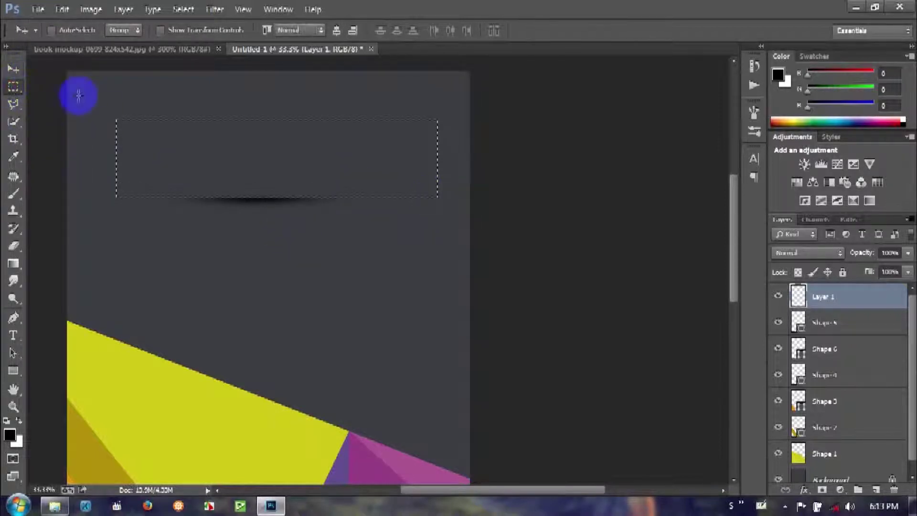
{"action": "left_click", "coordinate": [13, 87]}
{"action": "key", "text": "v"}
{"action": "left_click_drag", "start_coordinate": [224, 201], "coordinate": [246, 231]}
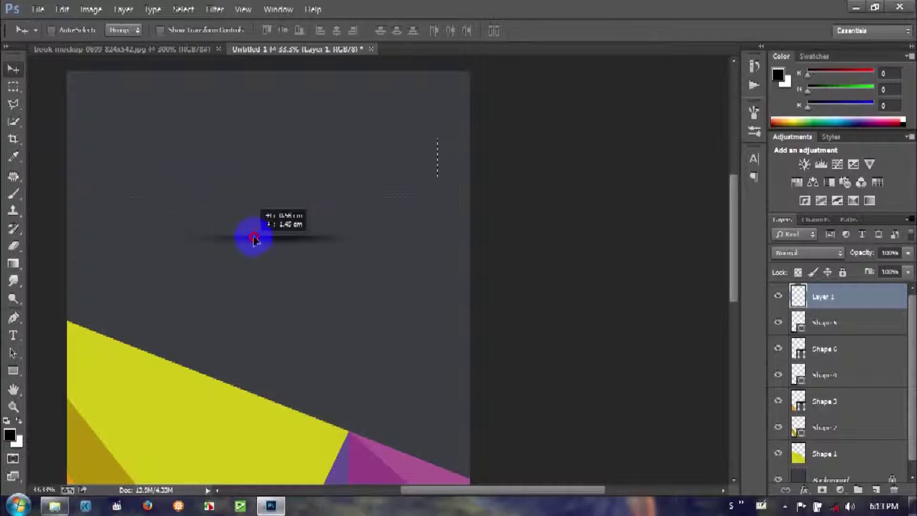
{"action": "left_click_drag", "start_coordinate": [297, 236], "coordinate": [309, 243]}
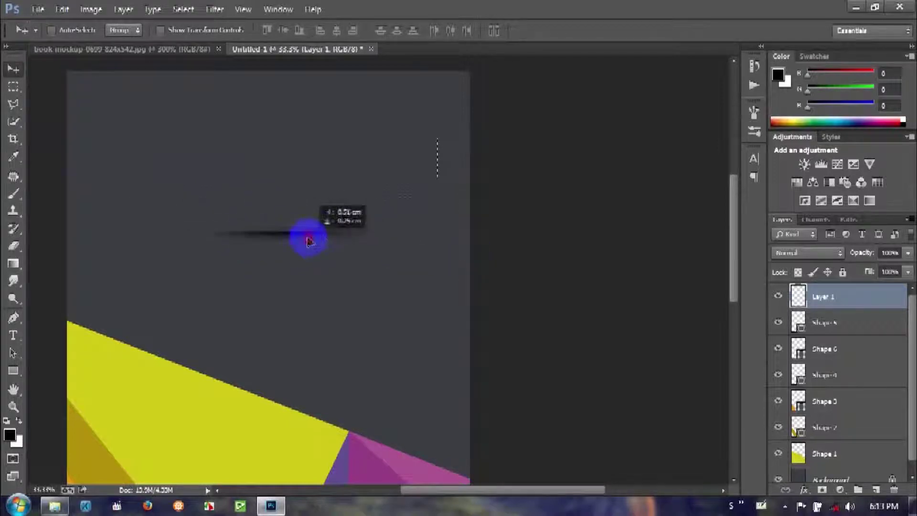
Drag the shadow strip down onto the yellow triangle.
{"action": "scroll", "coordinate": [310, 243], "scroll_direction": "down", "scroll_amount": 2}
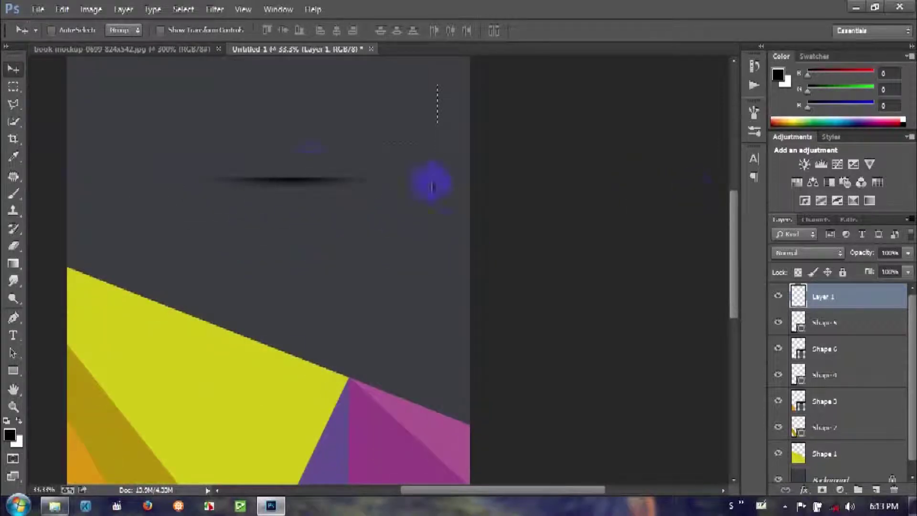
{"action": "scroll", "coordinate": [325, 308], "scroll_direction": "down", "scroll_amount": 2}
{"action": "left_click_drag", "start_coordinate": [321, 131], "coordinate": [253, 314]}
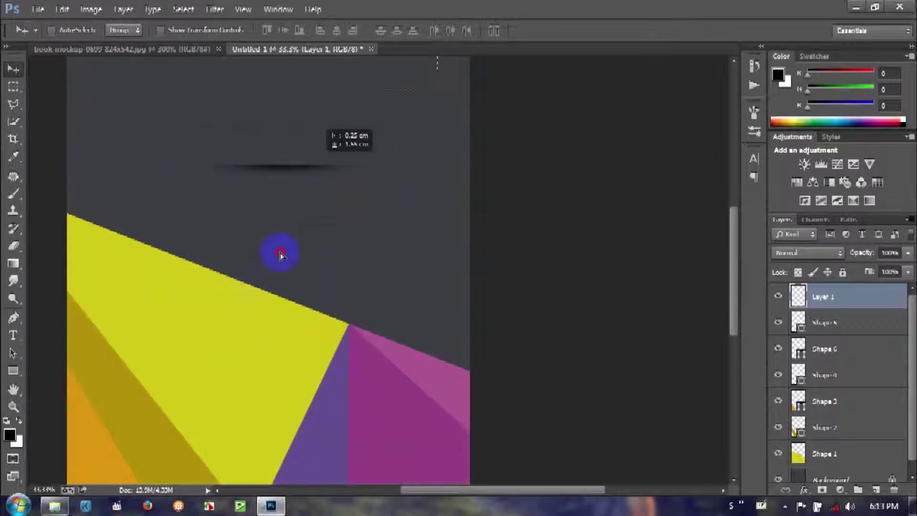
{"action": "scroll", "coordinate": [341, 253], "scroll_direction": "down", "scroll_amount": 2}
{"action": "scroll", "coordinate": [341, 253], "scroll_direction": "down", "scroll_amount": 2}
{"action": "left_click_drag", "start_coordinate": [221, 210], "coordinate": [186, 297]}
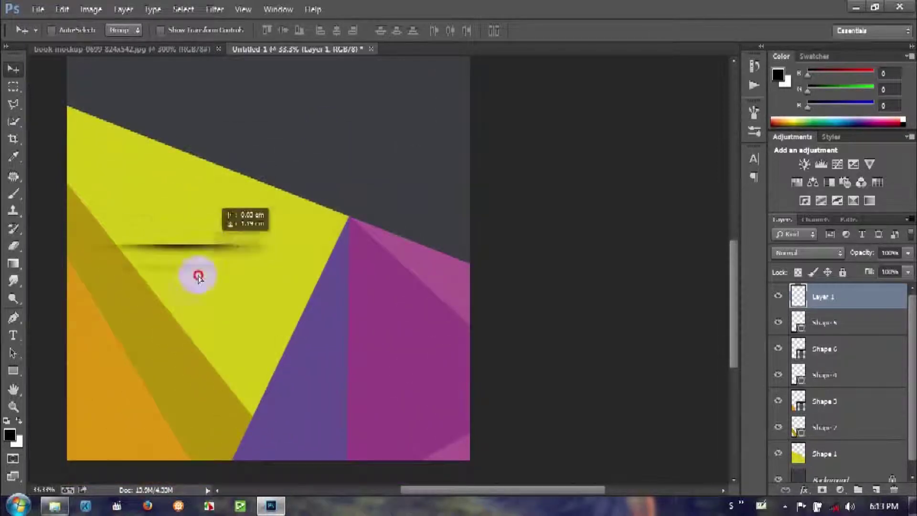
Rotate the strip about 52°, lengthen it, and commit it along the ochre band's edge.
{"action": "key", "text": "ctrl+t"}
{"action": "left_click_drag", "start_coordinate": [268, 246], "coordinate": [318, 390]}
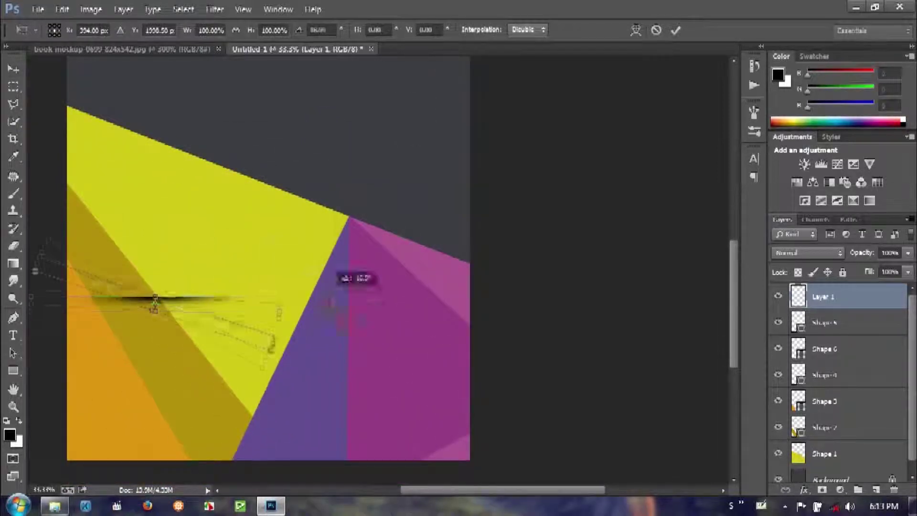
{"action": "left_click_drag", "start_coordinate": [317, 389], "coordinate": [312, 404]}
{"action": "left_click_drag", "start_coordinate": [225, 408], "coordinate": [294, 477]}
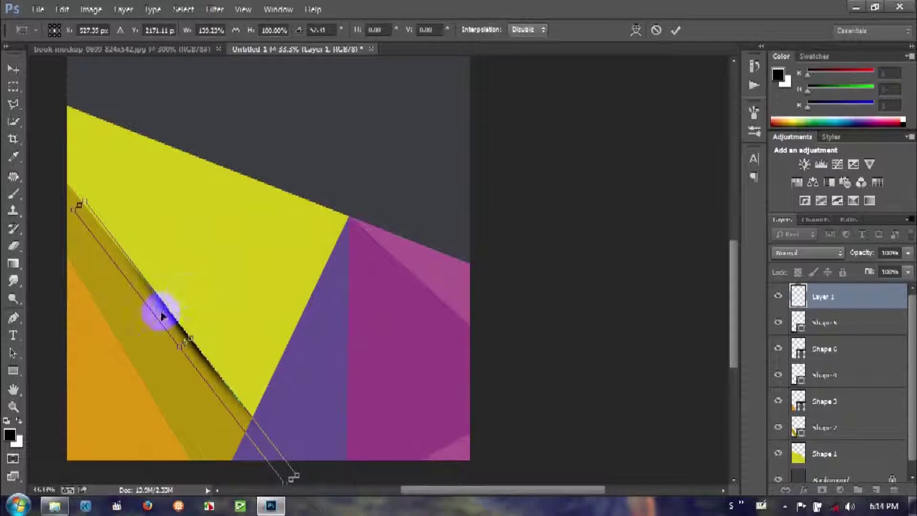
{"action": "left_click_drag", "start_coordinate": [161, 314], "coordinate": [130, 285]}
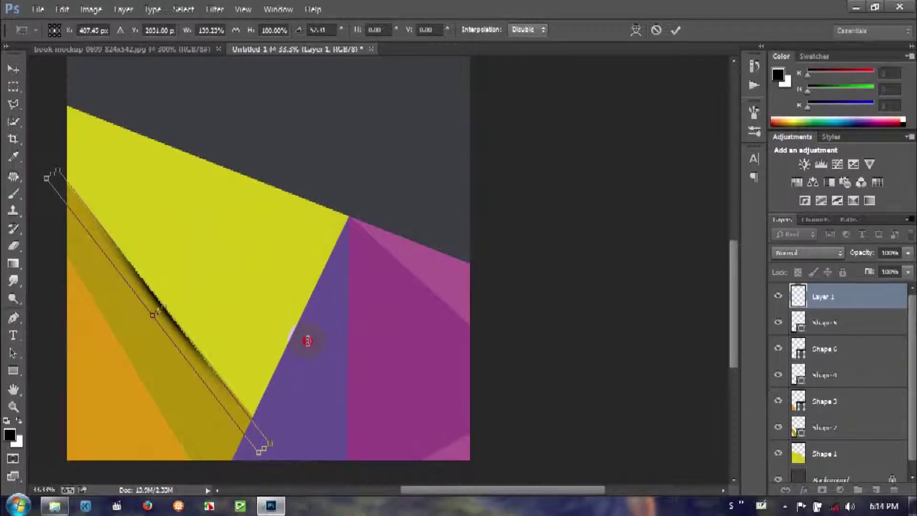
{"action": "left_click_drag", "start_coordinate": [309, 340], "coordinate": [309, 338]}
{"action": "left_click", "coordinate": [676, 31]}
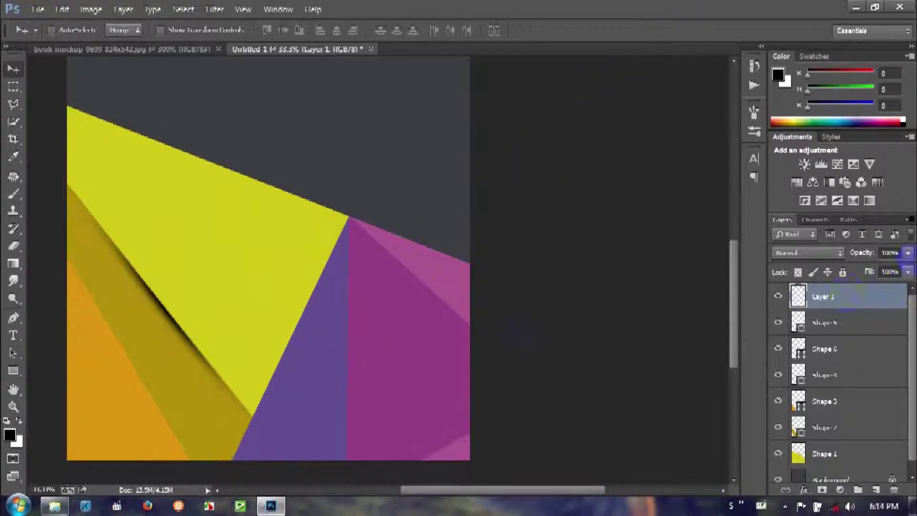
Put Layer 1 above Shape 2 at about 47% opacity, then Alt-drag a copy above Shape 3.
{"action": "left_click_drag", "start_coordinate": [860, 299], "coordinate": [828, 442]}
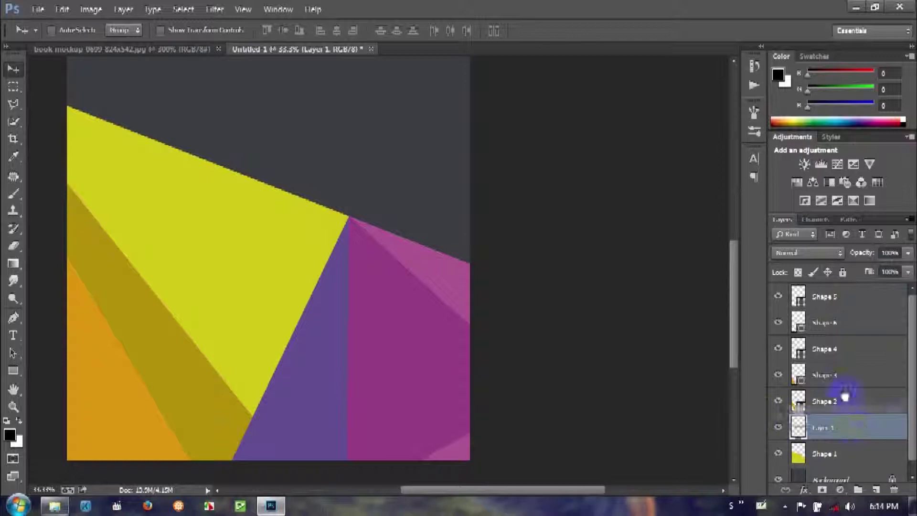
{"action": "left_click_drag", "start_coordinate": [867, 427], "coordinate": [842, 388]}
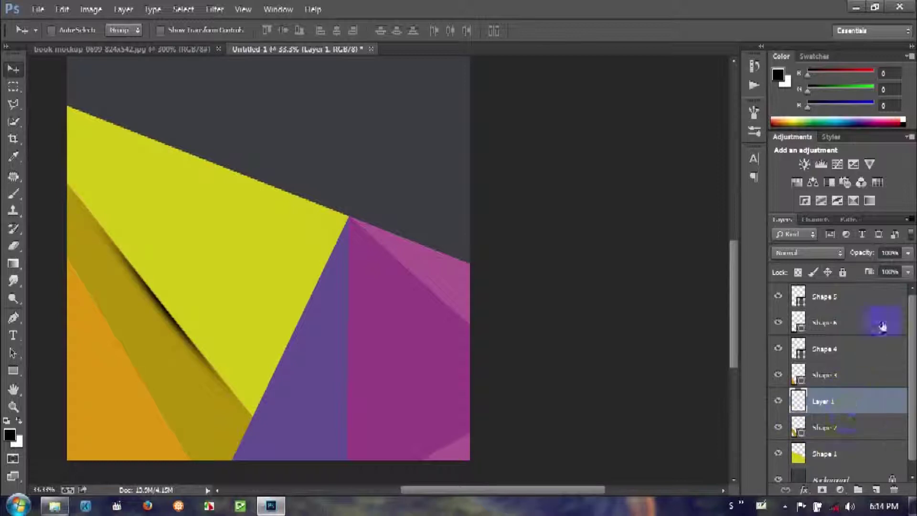
{"action": "left_click", "coordinate": [853, 258]}
{"action": "left_click_drag", "start_coordinate": [853, 258], "coordinate": [837, 263]}
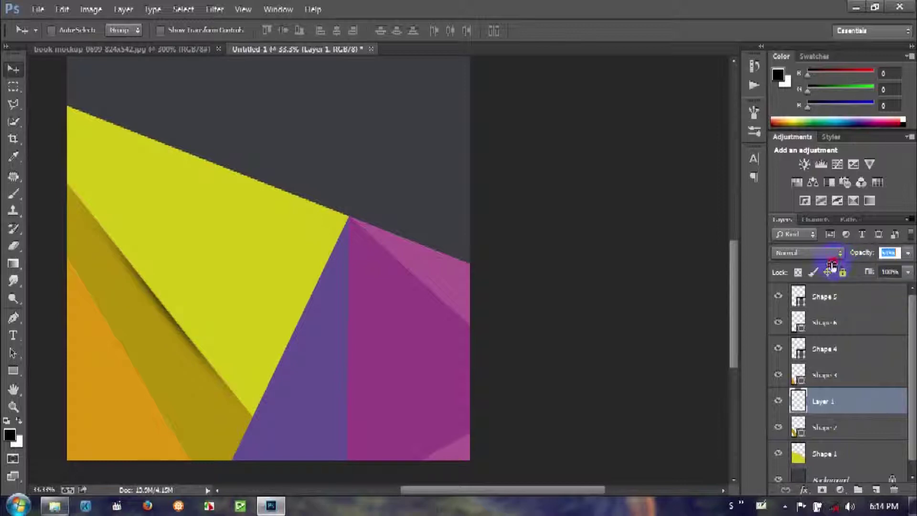
{"action": "left_click", "coordinate": [848, 410]}
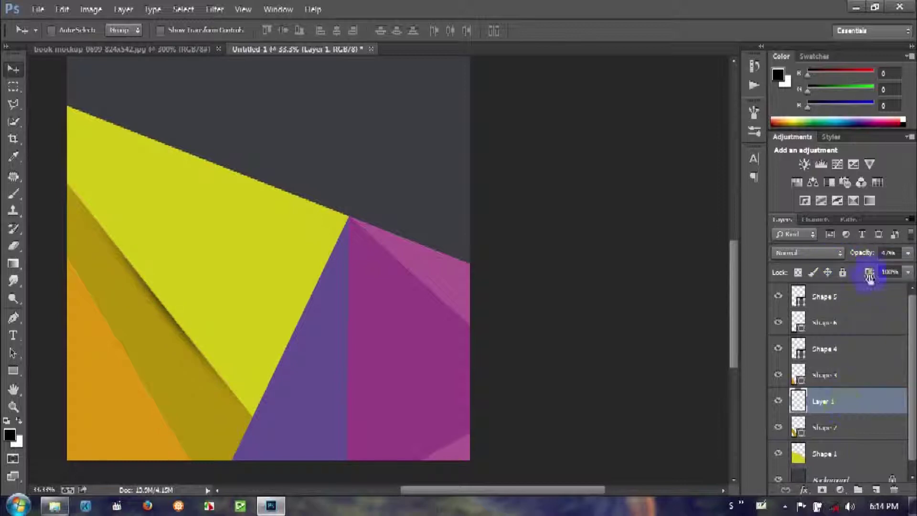
{"action": "left_click_drag", "start_coordinate": [866, 260], "coordinate": [859, 258]}
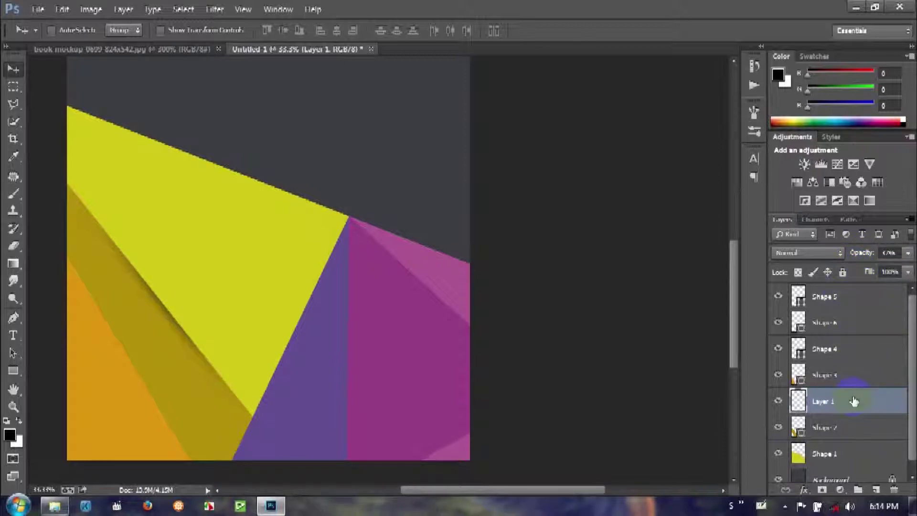
{"action": "left_click_drag", "start_coordinate": [854, 401], "coordinate": [838, 369]}
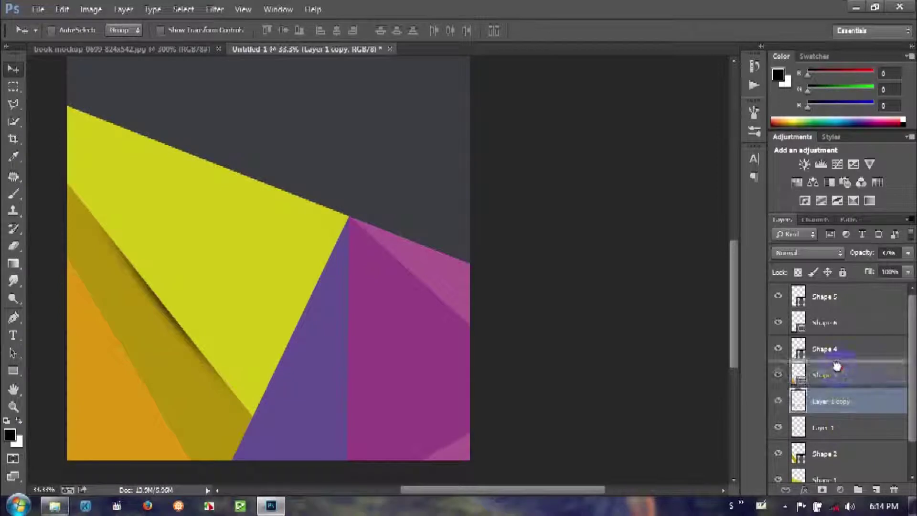
Move the shadow copy down-left and rotate it to match the orange edge.
{"action": "left_click_drag", "start_coordinate": [181, 383], "coordinate": [154, 441]}
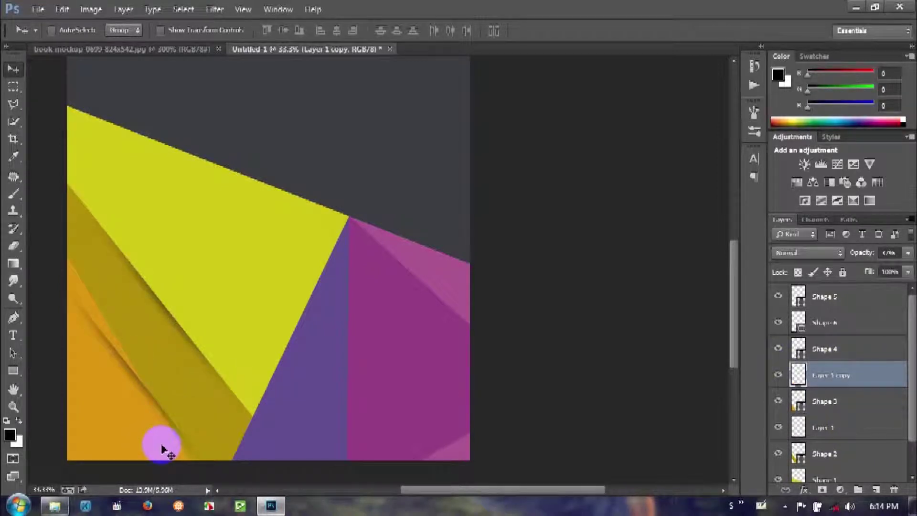
{"action": "key", "text": "ctrl+t"}
{"action": "left_click_drag", "start_coordinate": [307, 396], "coordinate": [311, 409]}
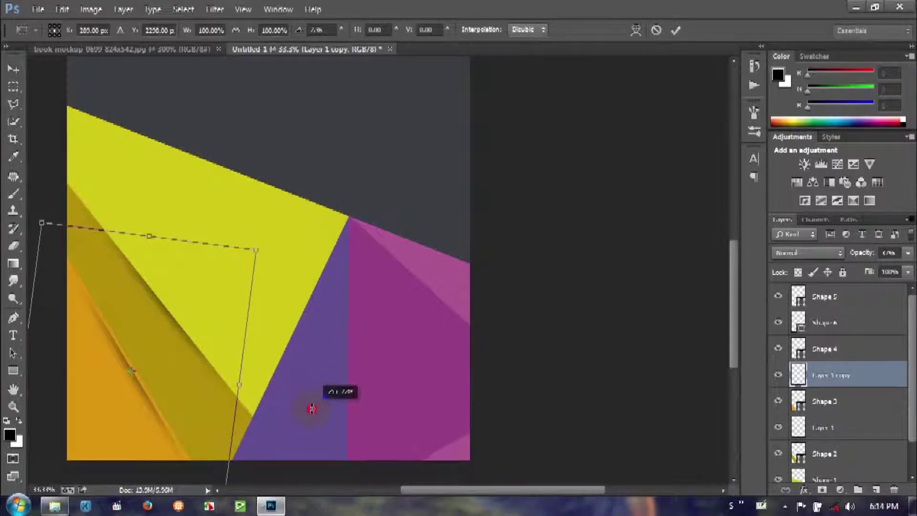
{"action": "left_click", "coordinate": [676, 32]}
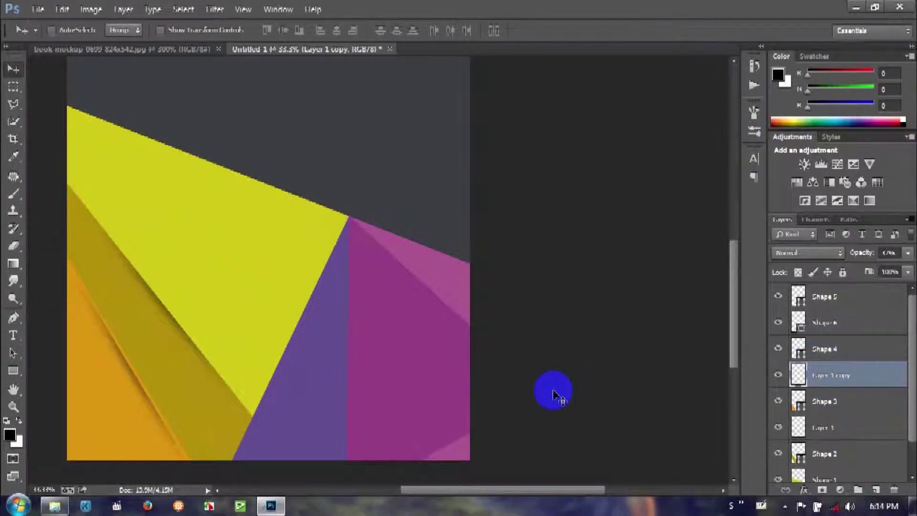
Nudge the copy into place and rotate it another half degree along the orange wedge.
{"action": "left_click_drag", "start_coordinate": [553, 391], "coordinate": [555, 393]}
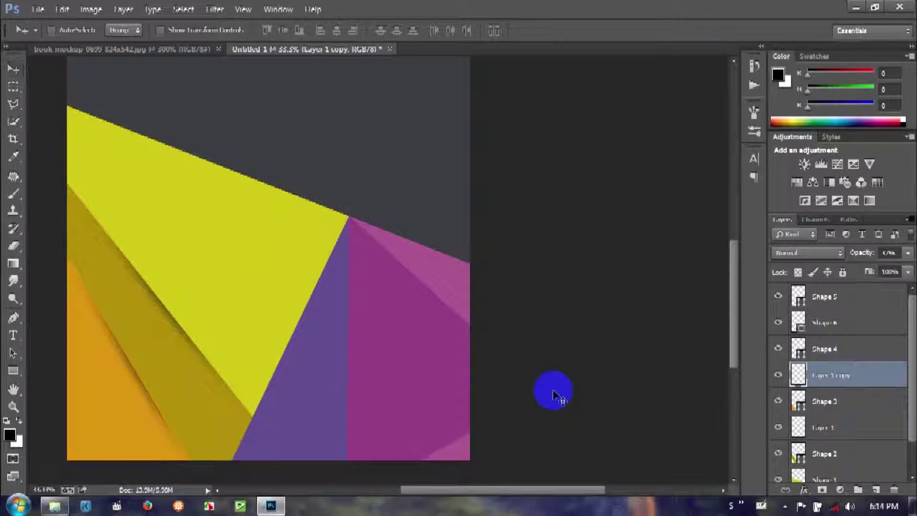
{"action": "key", "text": "ctrl+t"}
{"action": "left_click_drag", "start_coordinate": [310, 326], "coordinate": [314, 323]}
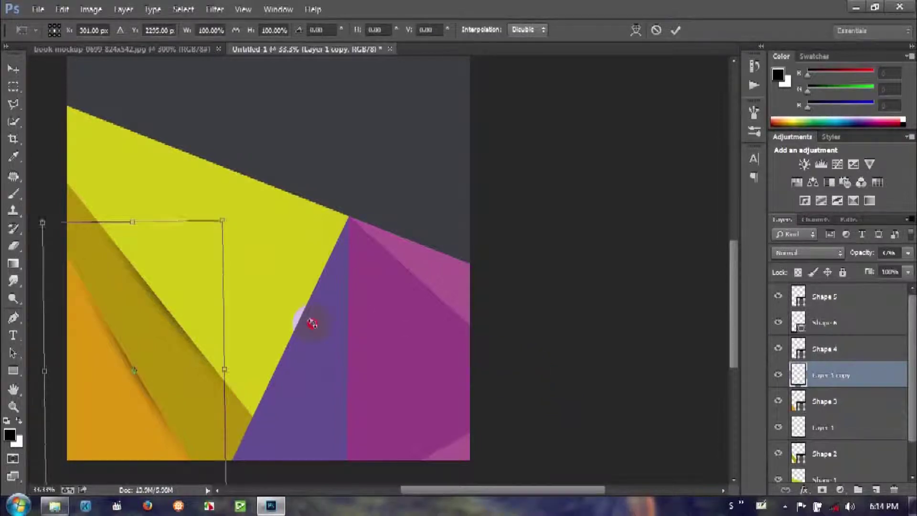
{"action": "left_click_drag", "start_coordinate": [316, 324], "coordinate": [317, 324]}
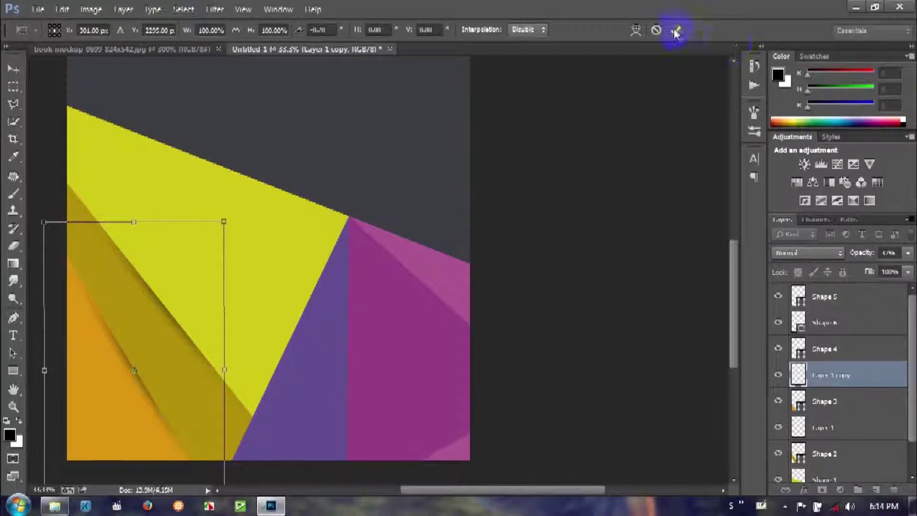
{"action": "double_click", "coordinate": [138, 332]}
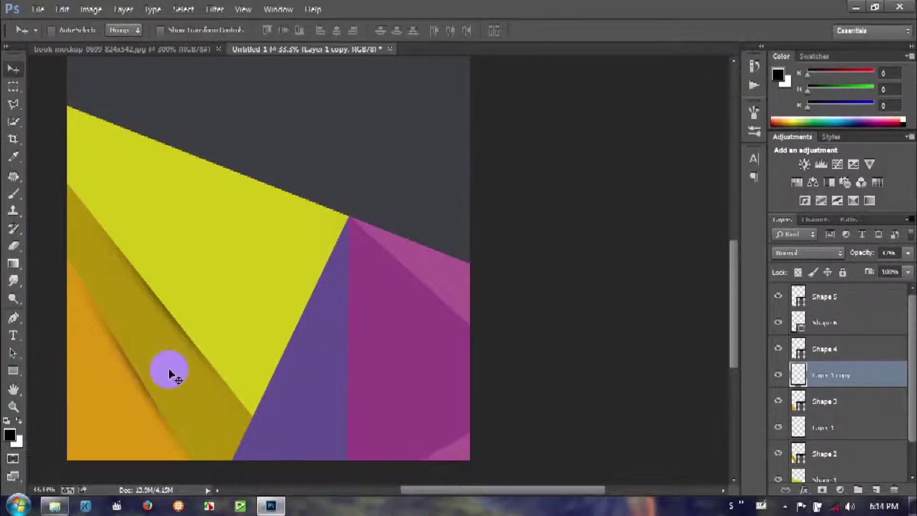
{"action": "key", "text": "ctrl+plus"}
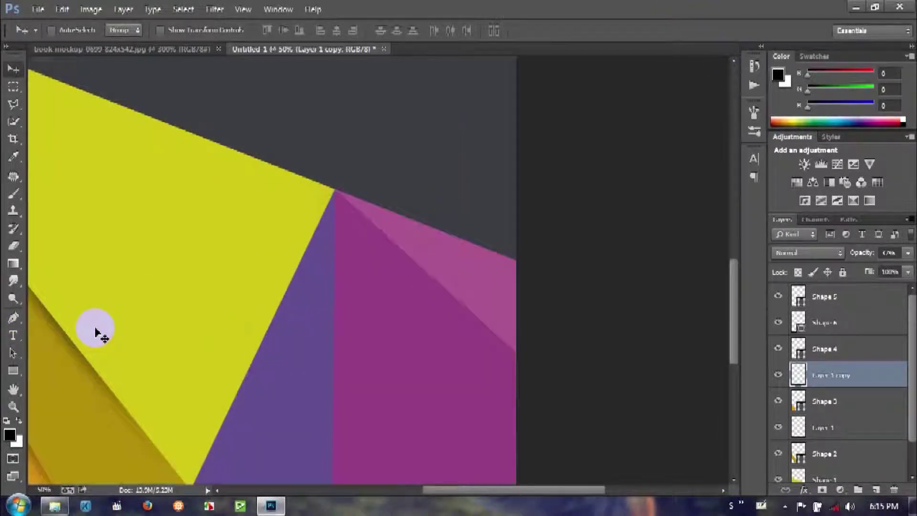
Rotate Layer 1 copy about 0.57° further to line up with the orange band's edge.
{"action": "mouse_move", "coordinate": [158, 327]}
{"action": "left_mouse_down"}
{"action": "mouse_move", "coordinate": [380, 205]}
{"action": "mouse_move", "coordinate": [311, 297]}
{"action": "mouse_move", "coordinate": [402, 259]}
{"action": "left_mouse_up"}
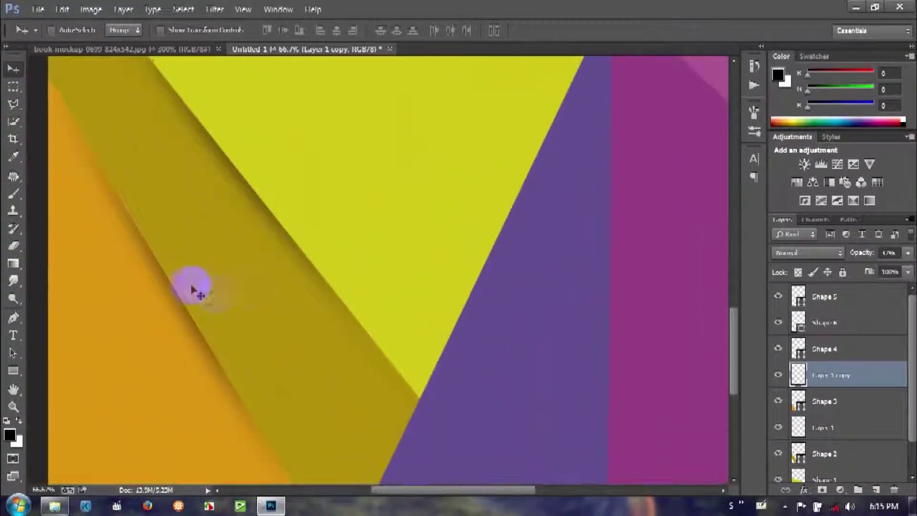
{"action": "left_click_drag", "start_coordinate": [206, 299], "coordinate": [323, 308]}
{"action": "key", "text": "ctrl+t"}
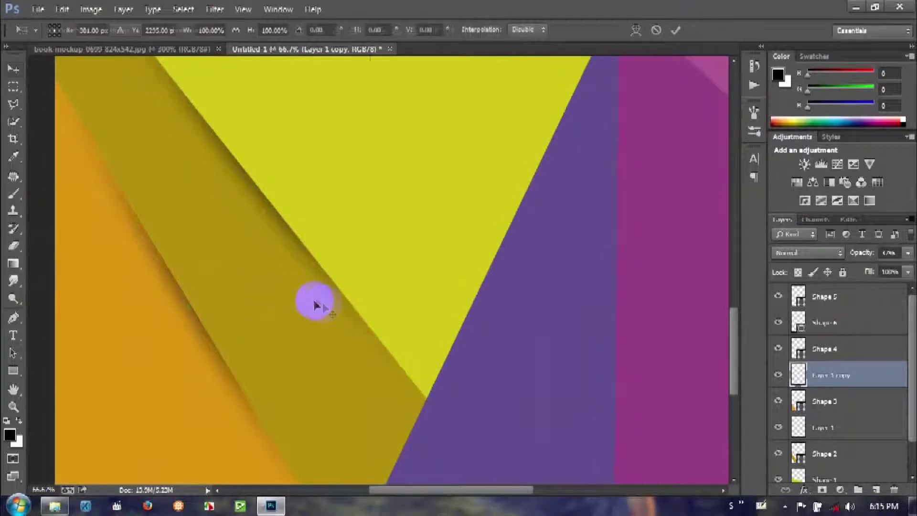
{"action": "left_click_drag", "start_coordinate": [448, 279], "coordinate": [452, 278]}
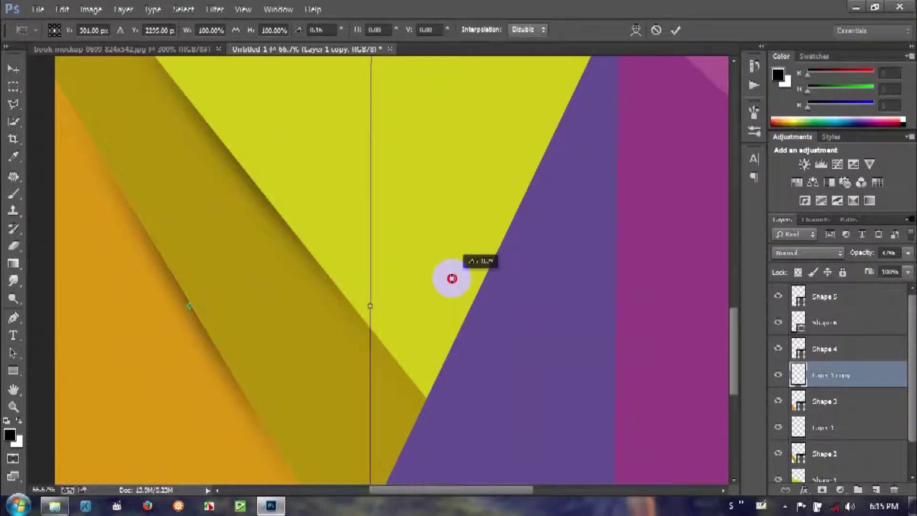
{"action": "left_click", "coordinate": [676, 30]}
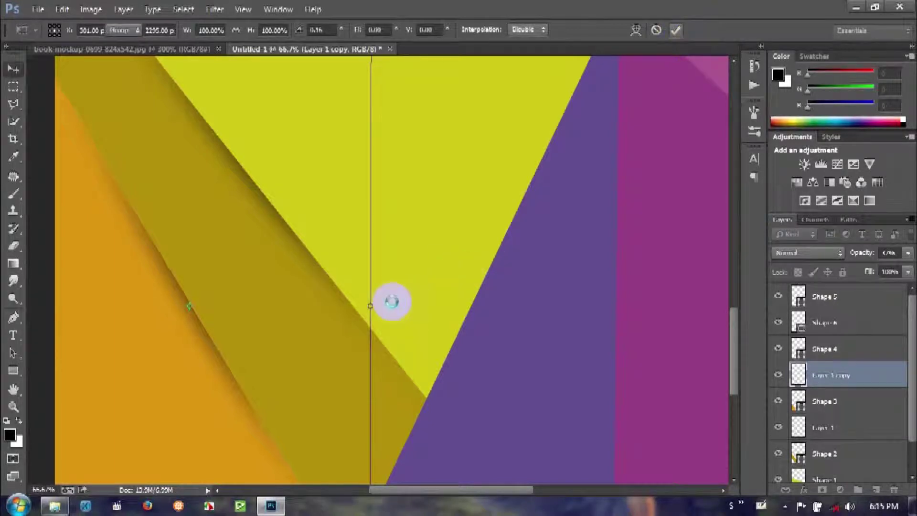
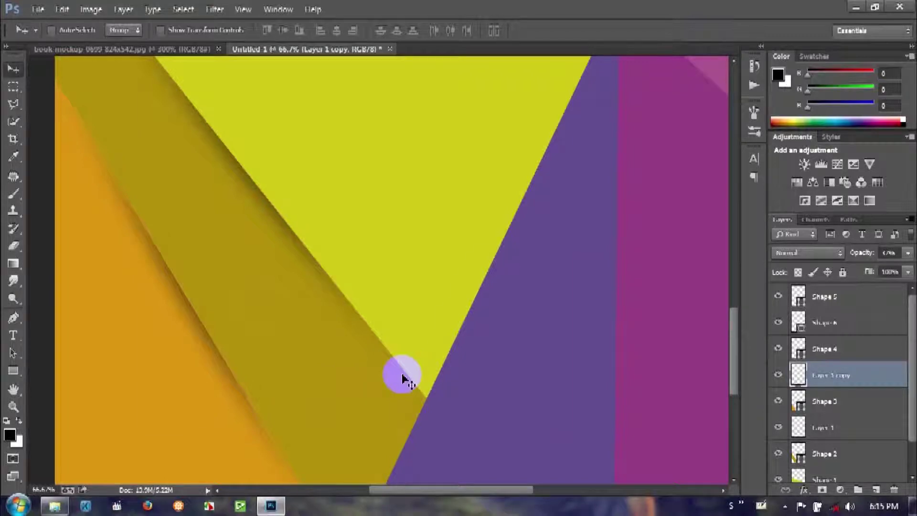
Set the Layer 1 copy shadow layer to 20% opacity, then duplicate it.
{"action": "scroll", "coordinate": [403, 379], "scroll_direction": "down", "scroll_amount": 1}
{"action": "scroll", "coordinate": [402, 378], "scroll_direction": "down", "scroll_amount": 1}
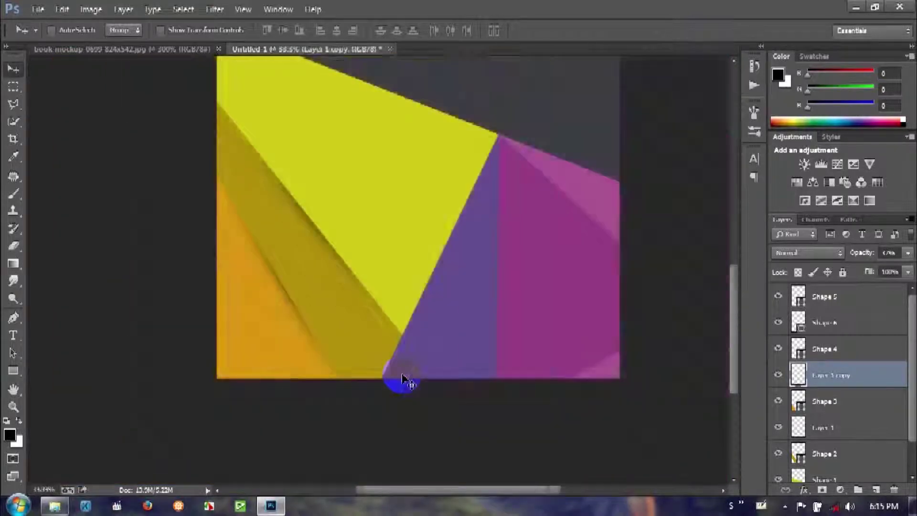
{"action": "left_click", "coordinate": [864, 255]}
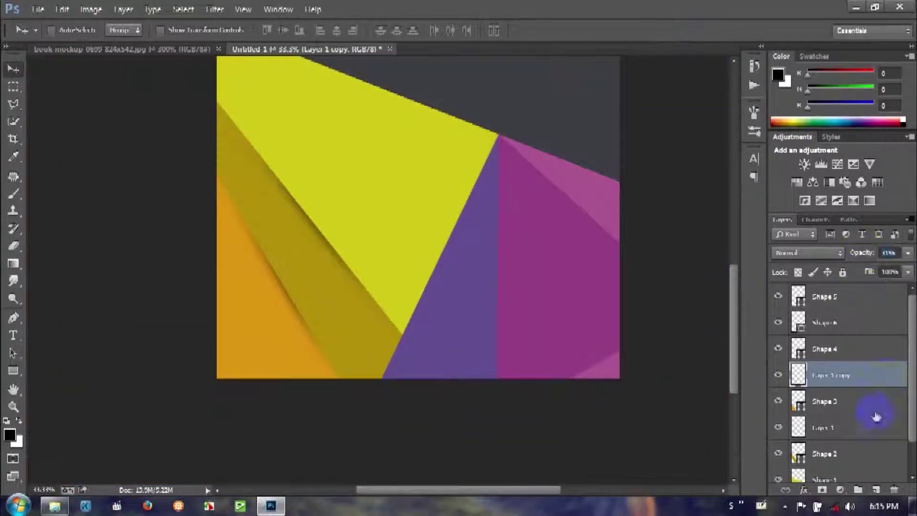
{"action": "left_click", "coordinate": [855, 427]}
{"action": "left_click", "coordinate": [864, 257]}
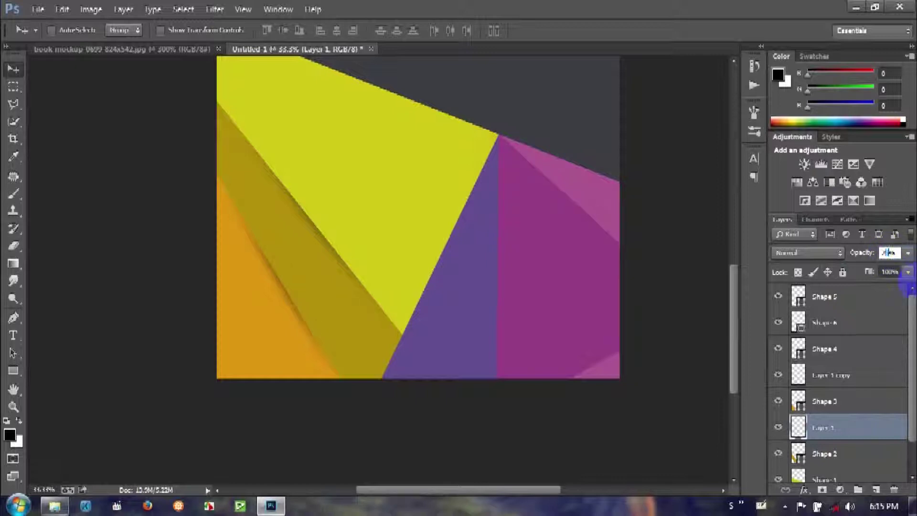
{"action": "left_click", "coordinate": [826, 375]}
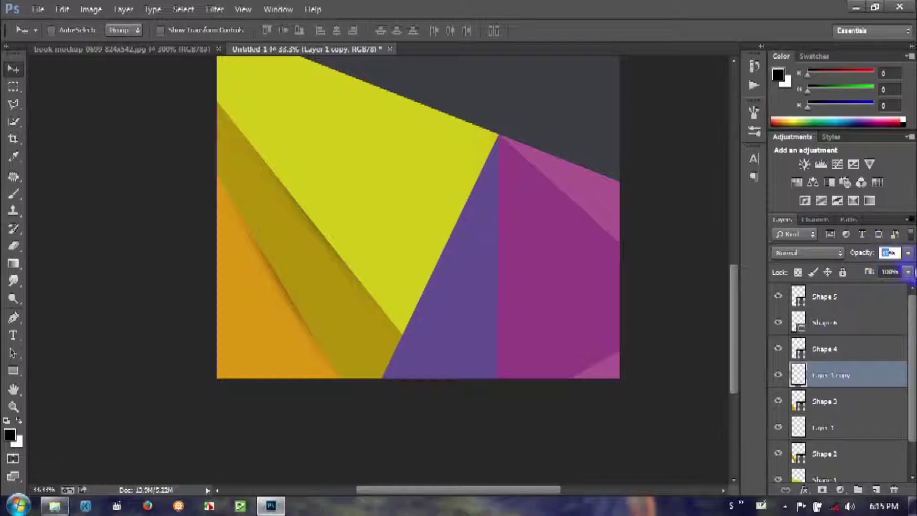
{"action": "key", "text": "Return"}
{"action": "key", "text": "ctrl+j"}
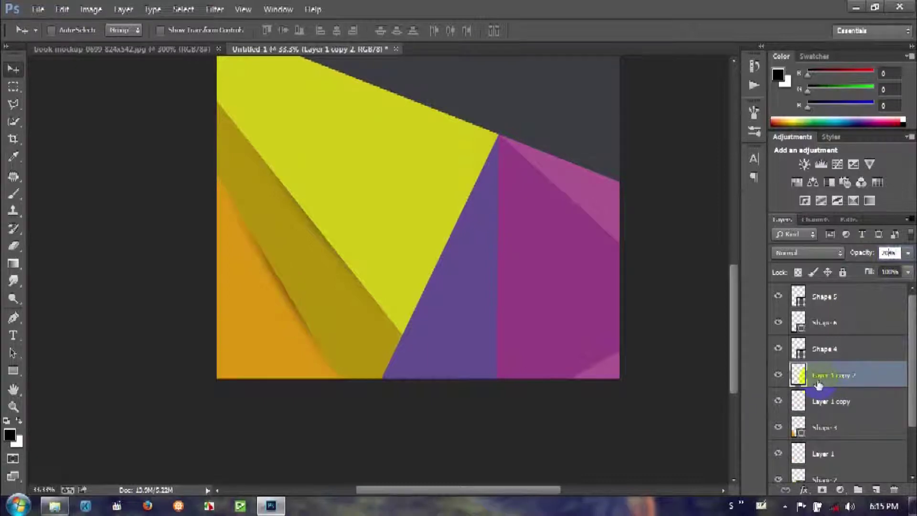
Duplicate the shadow layer, delete the extra copy, and keep Layer 1 copy 2 visible.
{"action": "left_click_drag", "start_coordinate": [797, 391], "coordinate": [834, 379]}
{"action": "key", "text": "ctrl+j"}
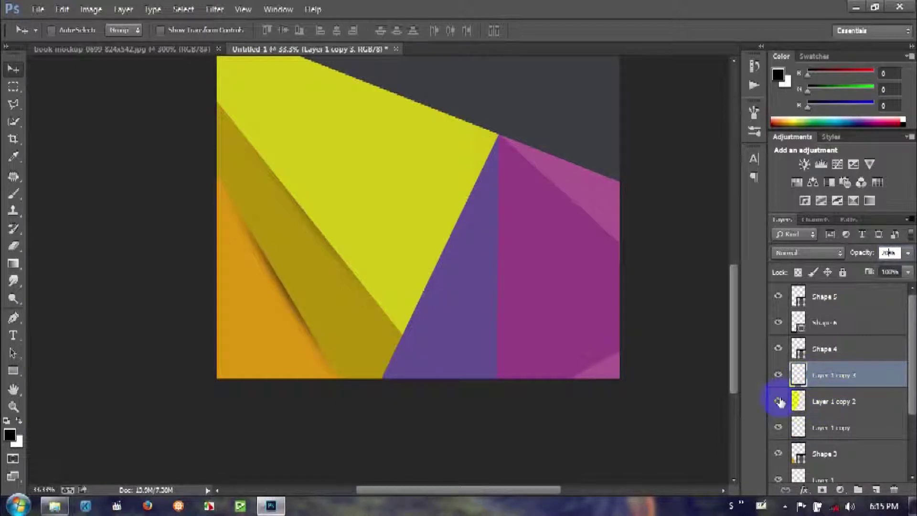
{"action": "left_click", "coordinate": [778, 401]}
{"action": "left_click", "coordinate": [779, 375]}
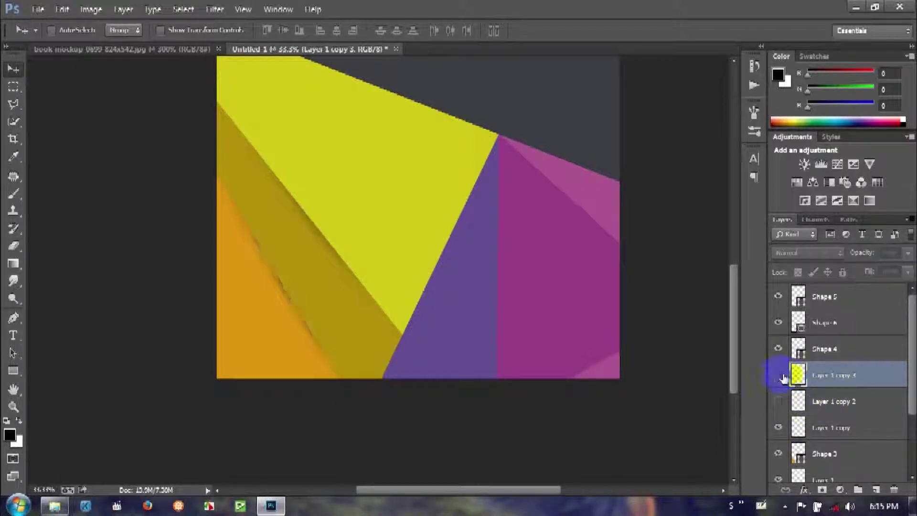
{"action": "key", "text": "Delete"}
{"action": "left_click", "coordinate": [779, 372]}
Move and rotate Layer 1 copy 2 into the purple triangle area.
{"action": "left_click_drag", "start_coordinate": [370, 352], "coordinate": [551, 366]}
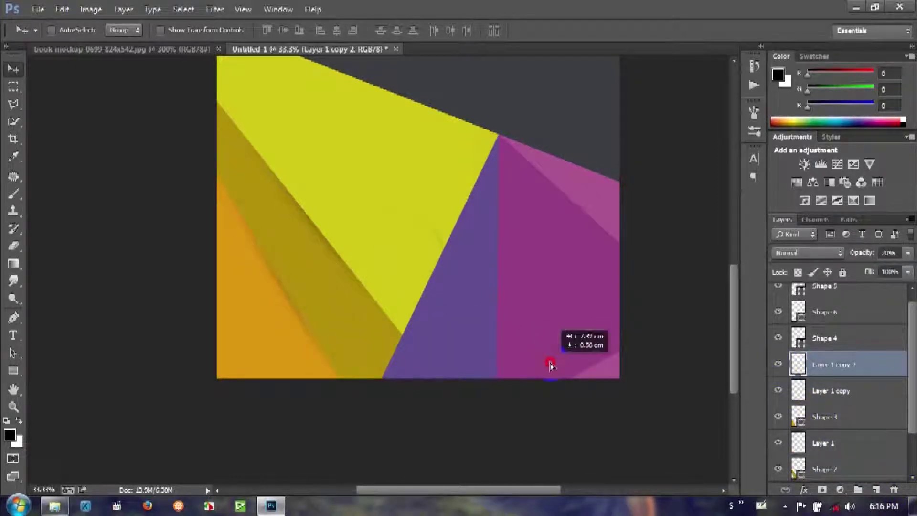
{"action": "key", "text": "ctrl+t"}
{"action": "left_click_drag", "start_coordinate": [621, 301], "coordinate": [348, 150]}
{"action": "left_click_drag", "start_coordinate": [573, 334], "coordinate": [491, 270]}
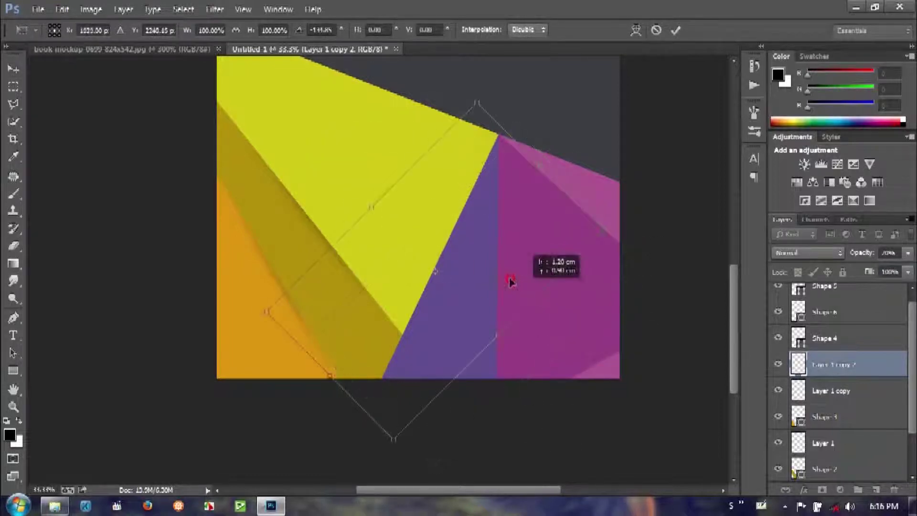
{"action": "left_click_drag", "start_coordinate": [597, 159], "coordinate": [629, 195]}
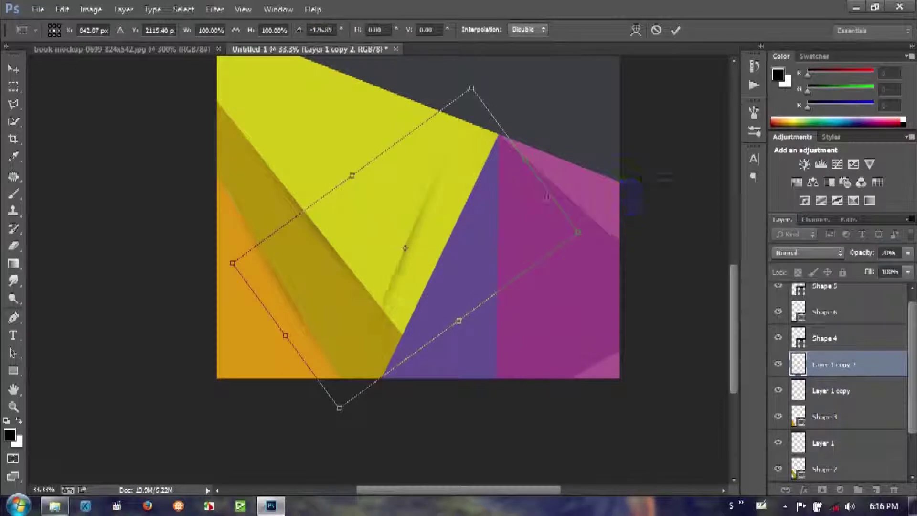
{"action": "key", "text": "Return"}
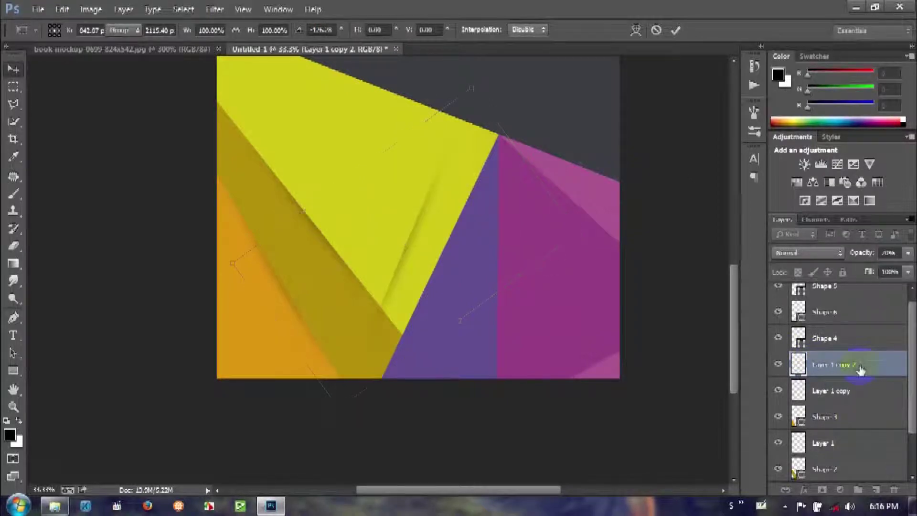
{"action": "left_click", "coordinate": [779, 337]}
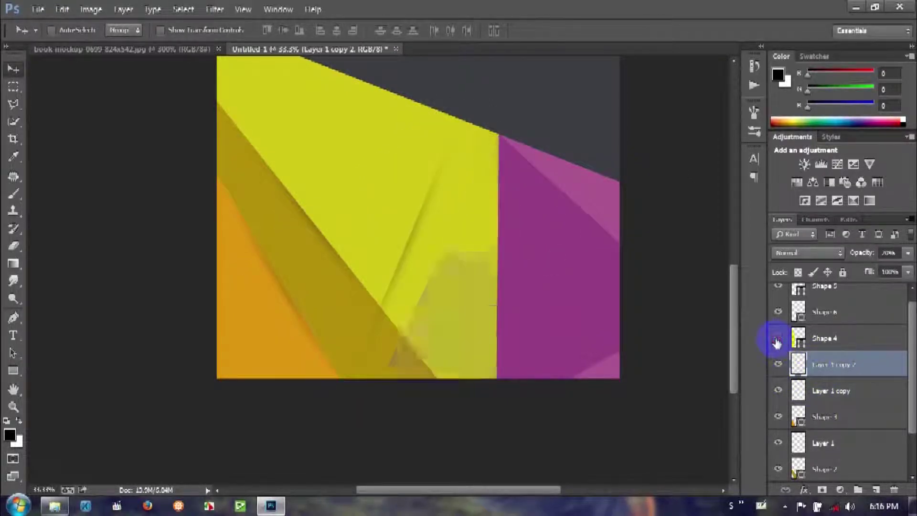
{"action": "left_click", "coordinate": [778, 337]}
Stack Layer 1 copy 2 above Shape 4 and align it with the purple edge.
{"action": "left_click_drag", "start_coordinate": [826, 364], "coordinate": [821, 329]}
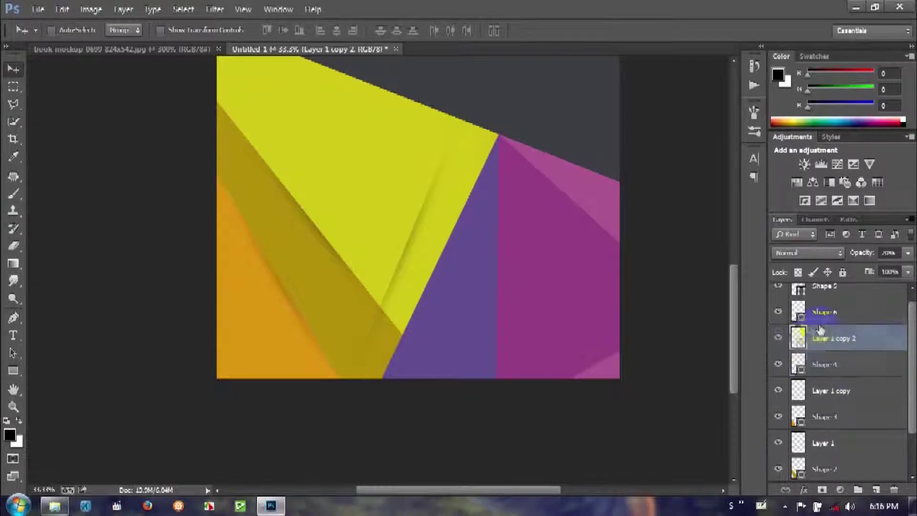
{"action": "left_click_drag", "start_coordinate": [418, 217], "coordinate": [449, 237]}
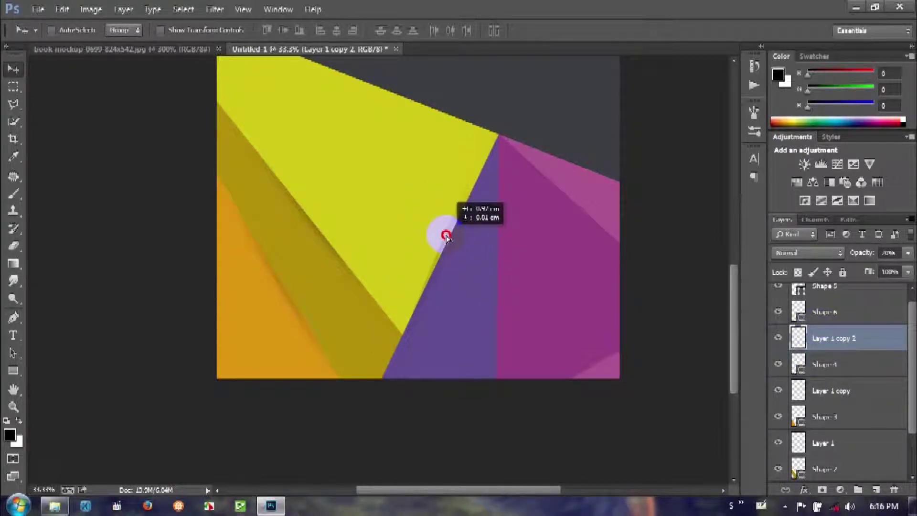
{"action": "left_click_drag", "start_coordinate": [448, 237], "coordinate": [451, 241]}
{"action": "key", "text": "ctrl+t"}
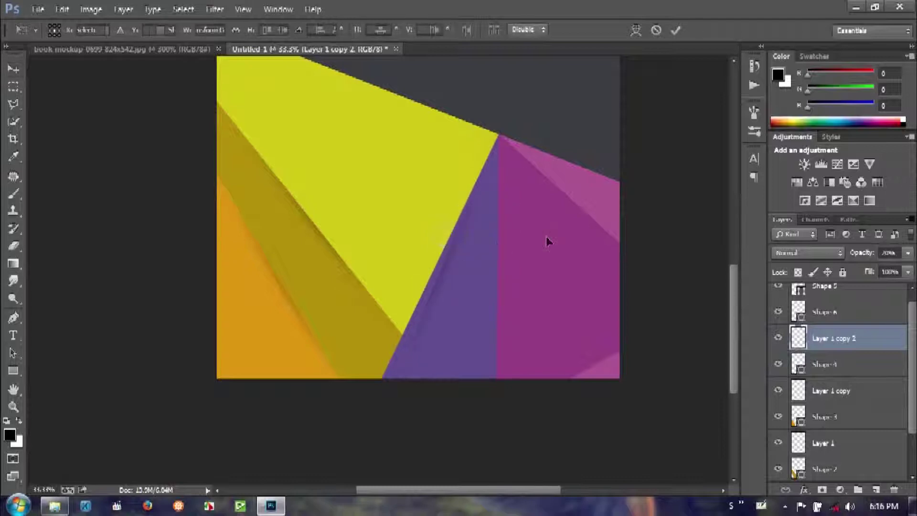
{"action": "left_click_drag", "start_coordinate": [536, 225], "coordinate": [549, 231]}
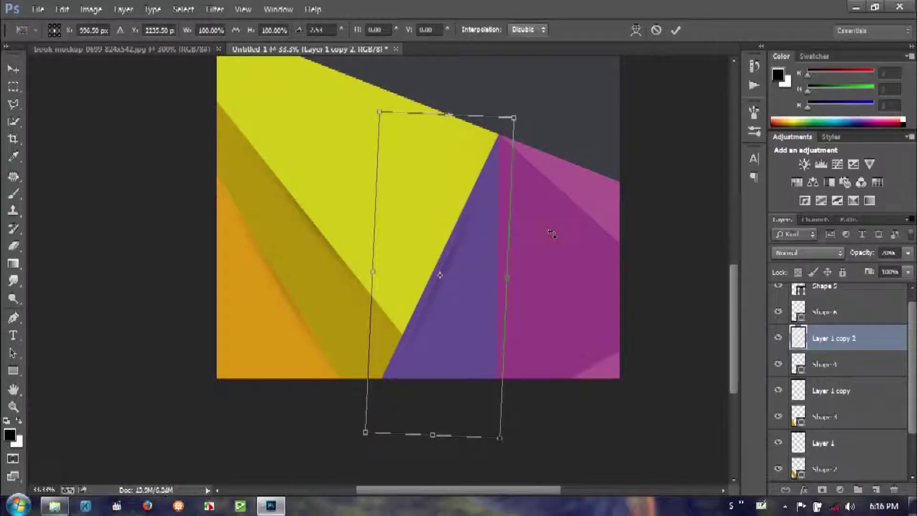
{"action": "key", "text": "ctrl+plus"}
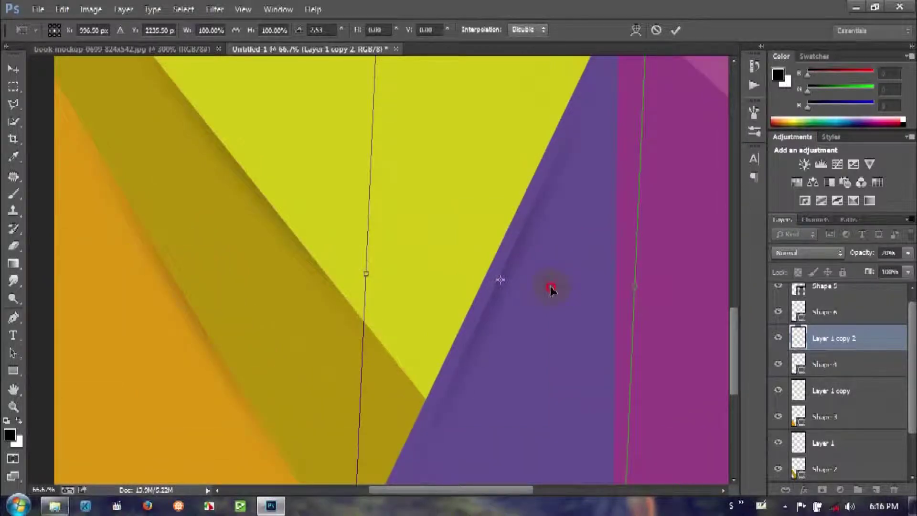
{"action": "key", "text": "Return"}
Nudge the stripe along the purple edge and duplicate it as Layer 1 copy 3.
{"action": "left_click_drag", "start_coordinate": [528, 305], "coordinate": [529, 305]}
{"action": "key", "text": "ctrl+minus"}
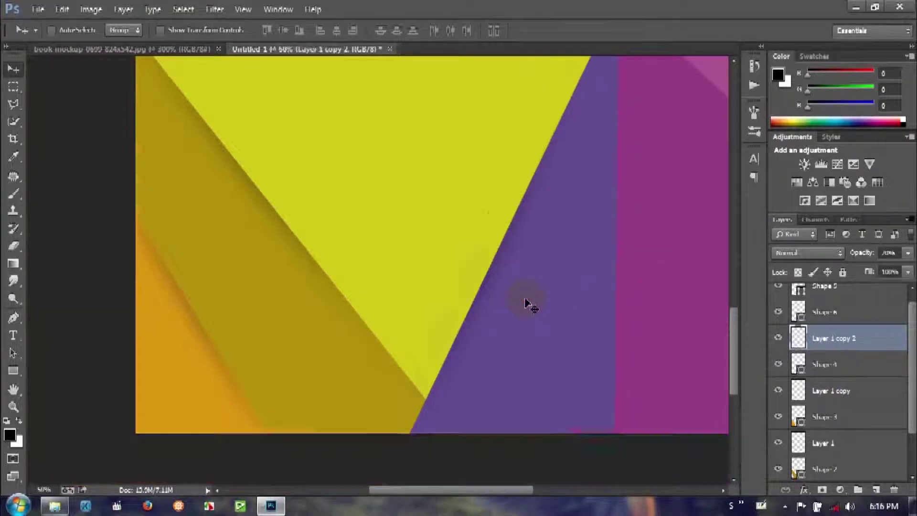
{"action": "key", "text": "ctrl+minus"}
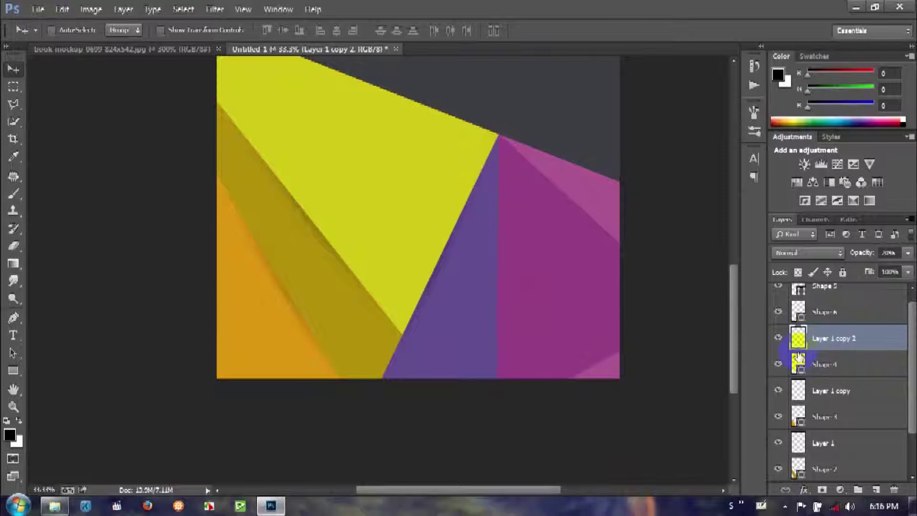
{"action": "key", "text": "ctrl+j"}
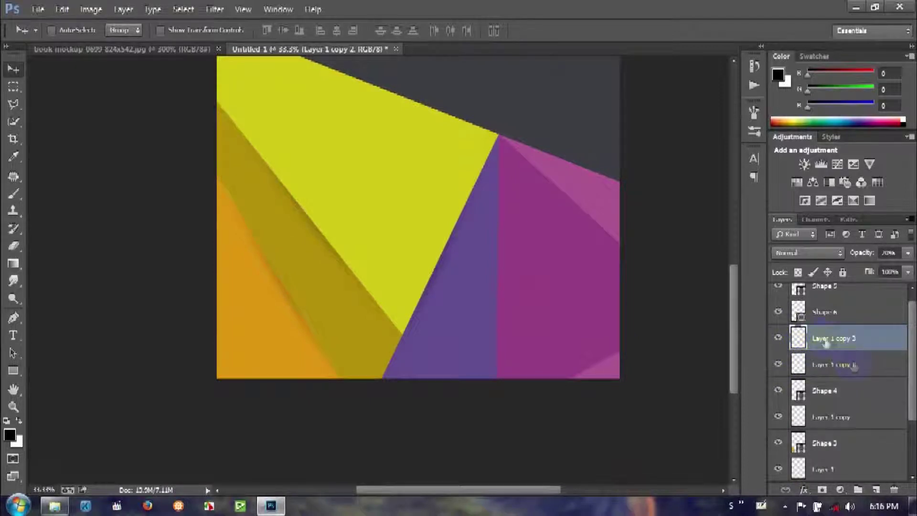
Stack Layer 1 copy 3 above Shape 6 and rotate it to about -78° over the magenta shape.
{"action": "left_click_drag", "start_coordinate": [831, 306], "coordinate": [831, 301]}
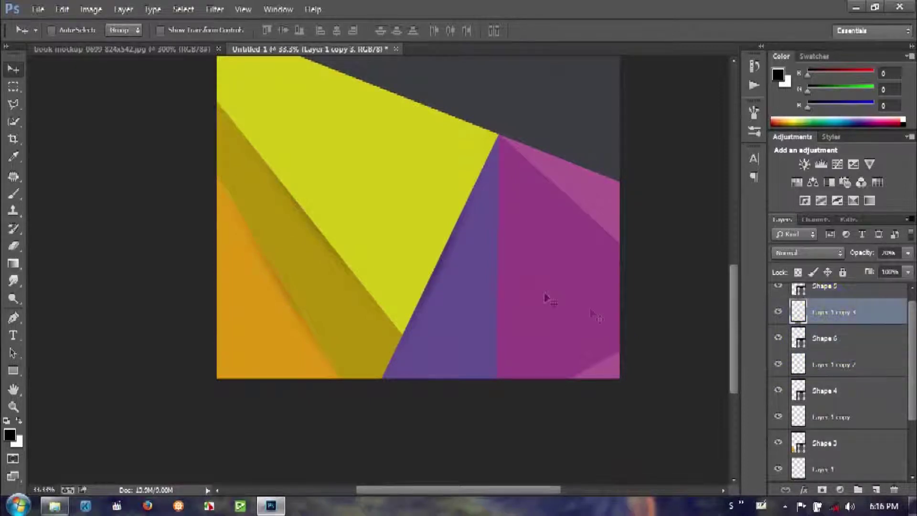
{"action": "left_click_drag", "start_coordinate": [449, 299], "coordinate": [583, 264]}
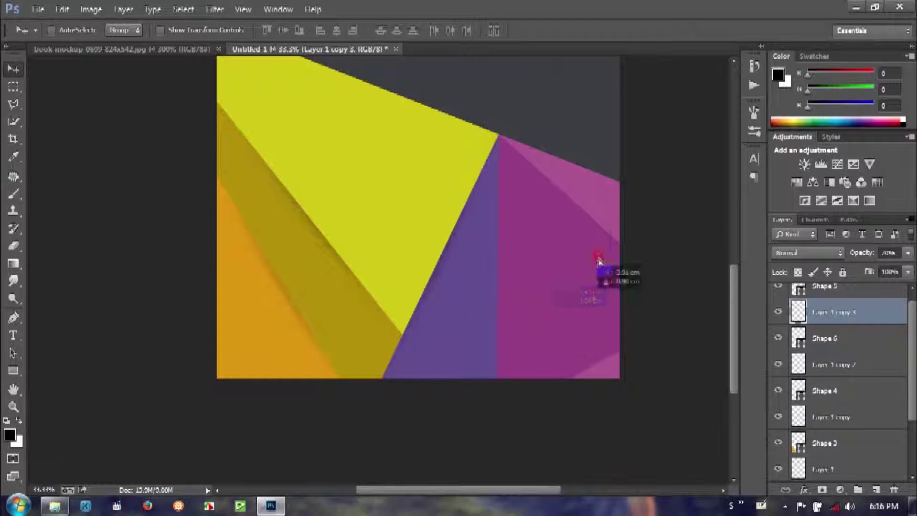
{"action": "left_click_drag", "start_coordinate": [582, 264], "coordinate": [583, 263]}
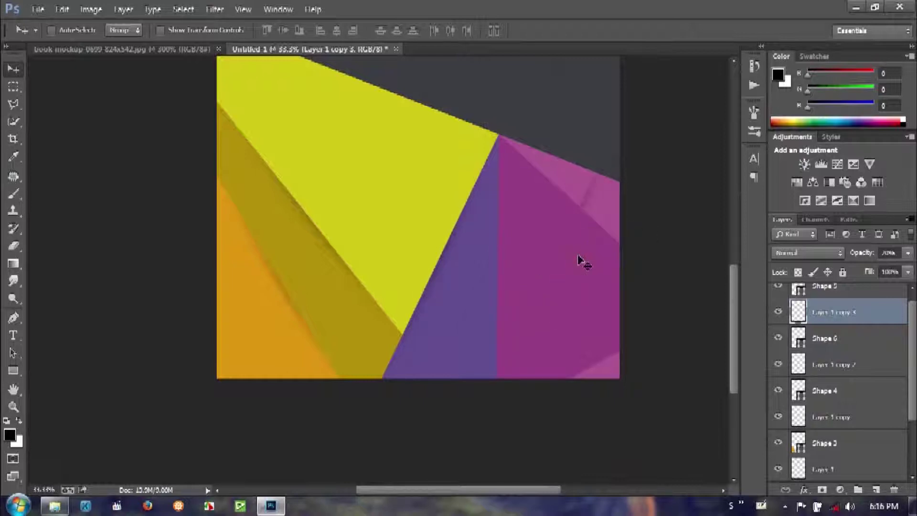
{"action": "key", "text": "ctrl+t"}
{"action": "mouse_move", "coordinate": [672, 143]}
{"action": "left_mouse_down"}
{"action": "mouse_move", "coordinate": [528, 73]}
{"action": "mouse_move", "coordinate": [548, 113]}
{"action": "left_mouse_up"}
{"action": "left_click_drag", "start_coordinate": [659, 253], "coordinate": [660, 232]}
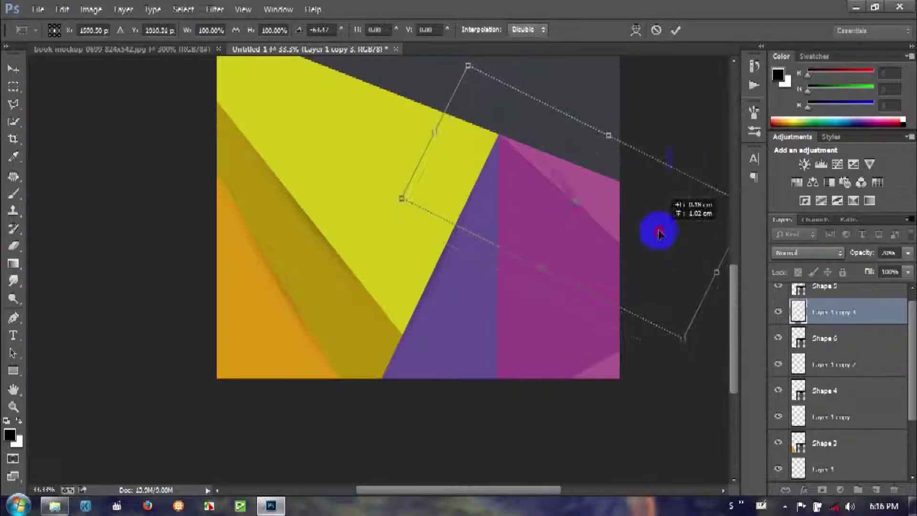
{"action": "left_click_drag", "start_coordinate": [665, 118], "coordinate": [656, 113]}
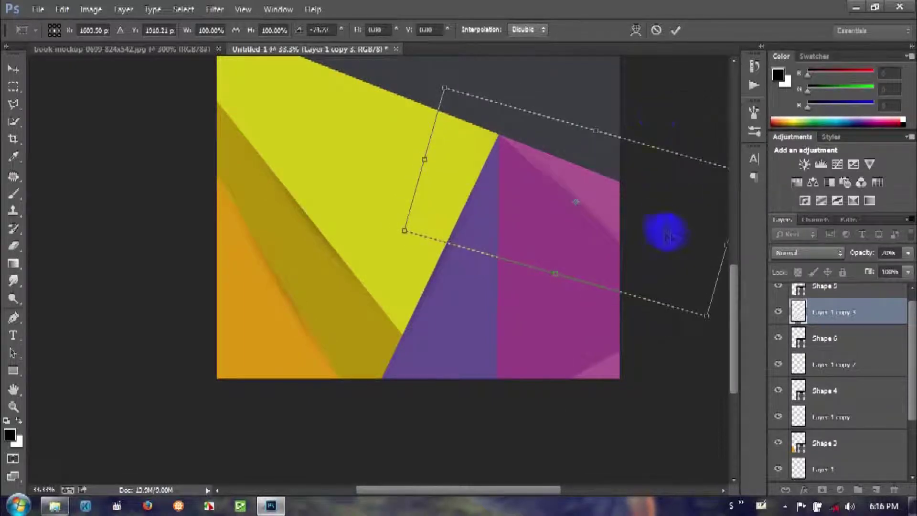
{"action": "left_click_drag", "start_coordinate": [722, 268], "coordinate": [680, 127]}
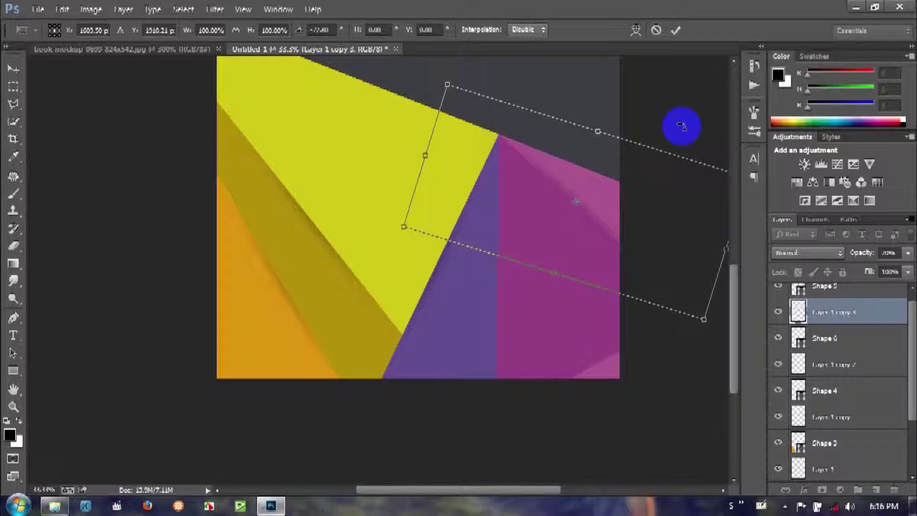
Fit the stripe onto the magenta edge, apply it, and Alt-drag a copy down-left.
{"action": "key", "text": "ctrl+plus"}
{"action": "key", "text": "ctrl+plus"}
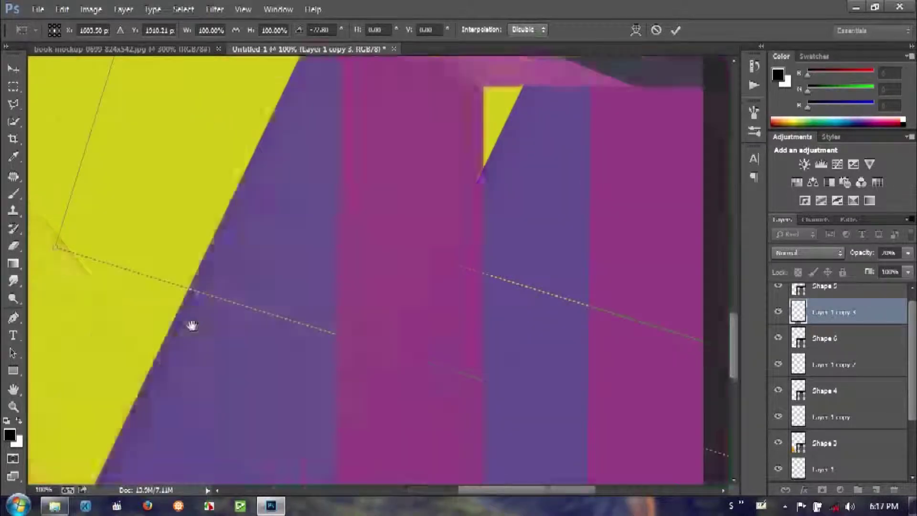
{"action": "left_click_drag", "start_coordinate": [190, 323], "coordinate": [338, 311]}
{"action": "mouse_move", "coordinate": [482, 311]}
{"action": "left_mouse_down"}
{"action": "mouse_move", "coordinate": [428, 264]}
{"action": "mouse_move", "coordinate": [475, 293]}
{"action": "mouse_move", "coordinate": [471, 314]}
{"action": "left_mouse_up"}
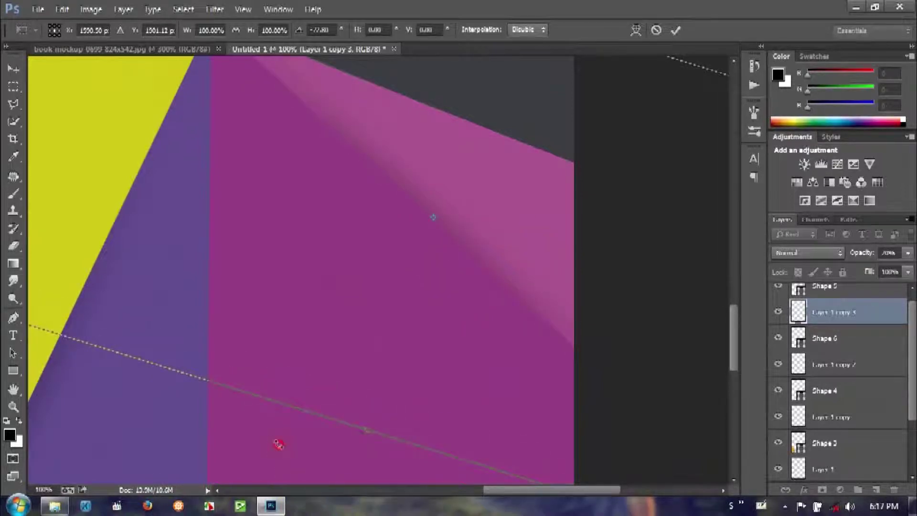
{"action": "left_click_drag", "start_coordinate": [279, 445], "coordinate": [282, 446]}
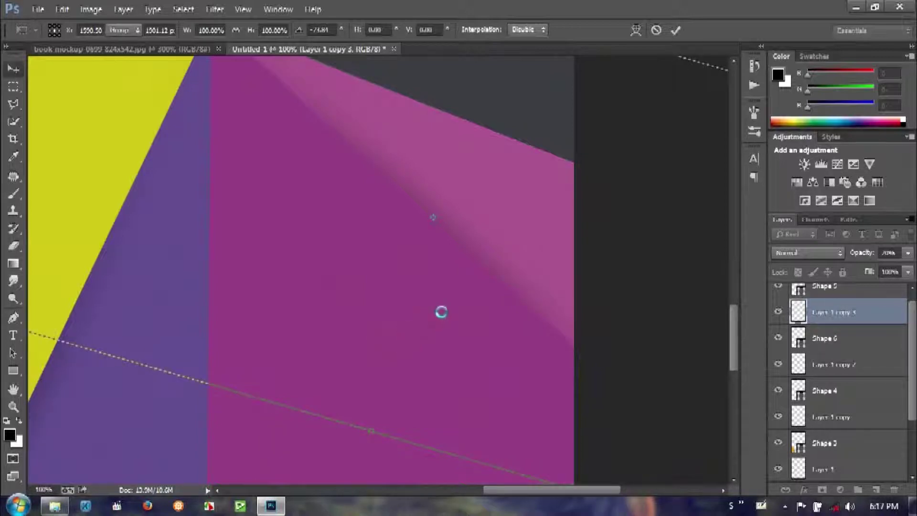
{"action": "key", "text": "Return"}
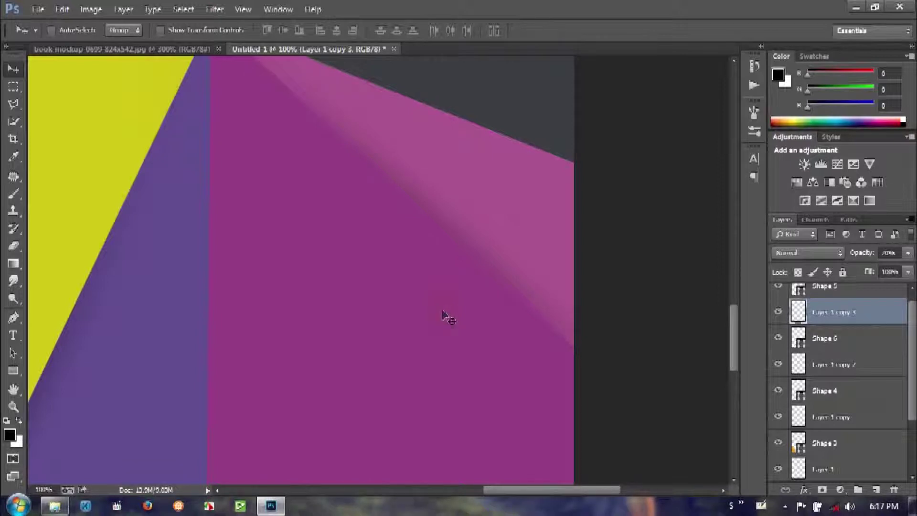
{"action": "left_click", "coordinate": [739, 323]}
{"action": "left_click_drag", "start_coordinate": [514, 313], "coordinate": [270, 410]}
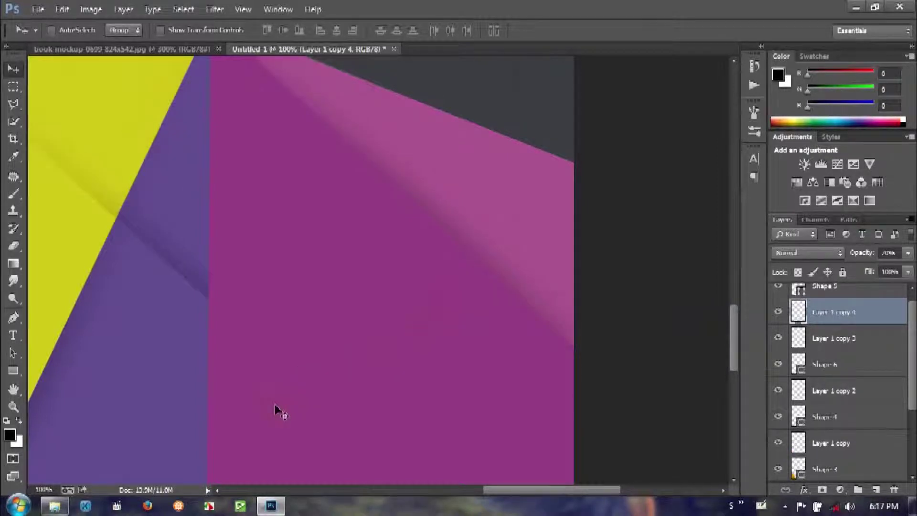
Rotate Layer 1 copy 4 and stack it above Shape 5.
{"action": "key", "text": "ctrl+minus"}
{"action": "key", "text": "ctrl+t"}
{"action": "mouse_move", "coordinate": [605, 190]}
{"action": "left_mouse_down"}
{"action": "mouse_move", "coordinate": [273, 127]}
{"action": "mouse_move", "coordinate": [117, 109]}
{"action": "left_mouse_up"}
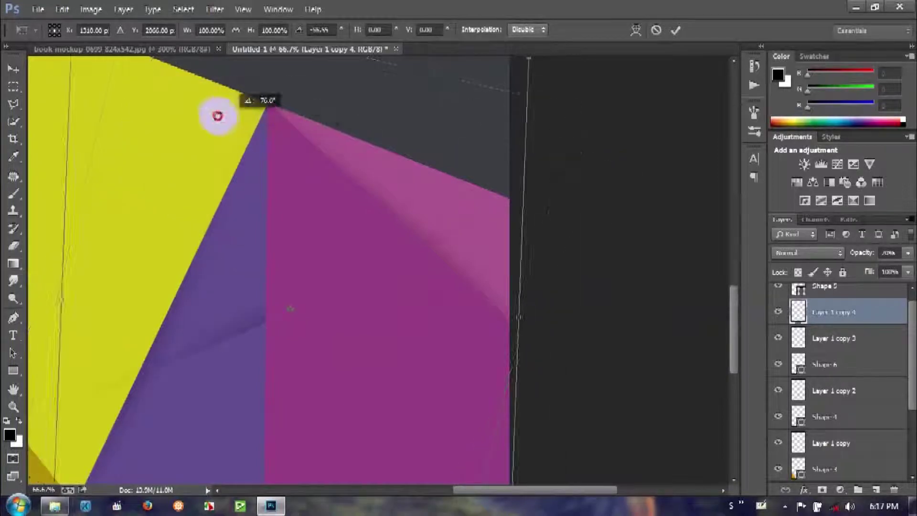
{"action": "mouse_move", "coordinate": [117, 110]}
{"action": "left_mouse_down"}
{"action": "mouse_move", "coordinate": [356, 418]}
{"action": "mouse_move", "coordinate": [405, 389]}
{"action": "left_mouse_up"}
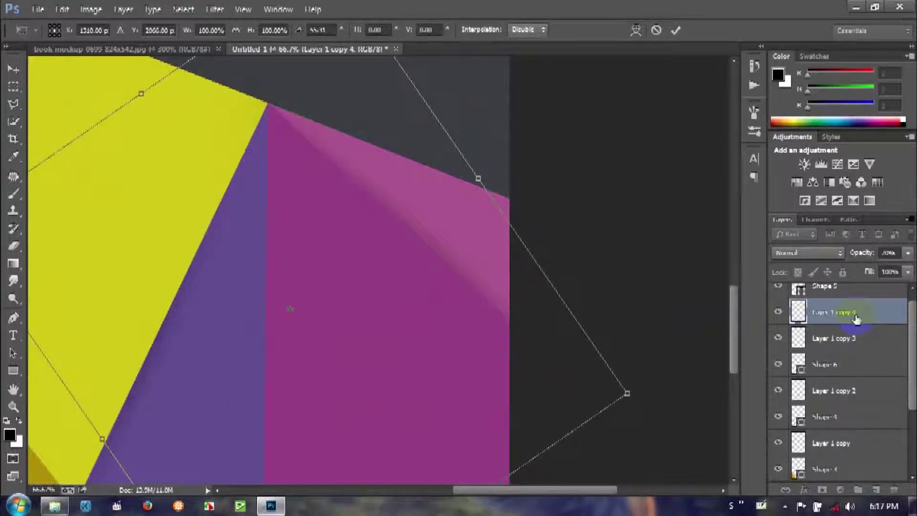
{"action": "left_click", "coordinate": [678, 31]}
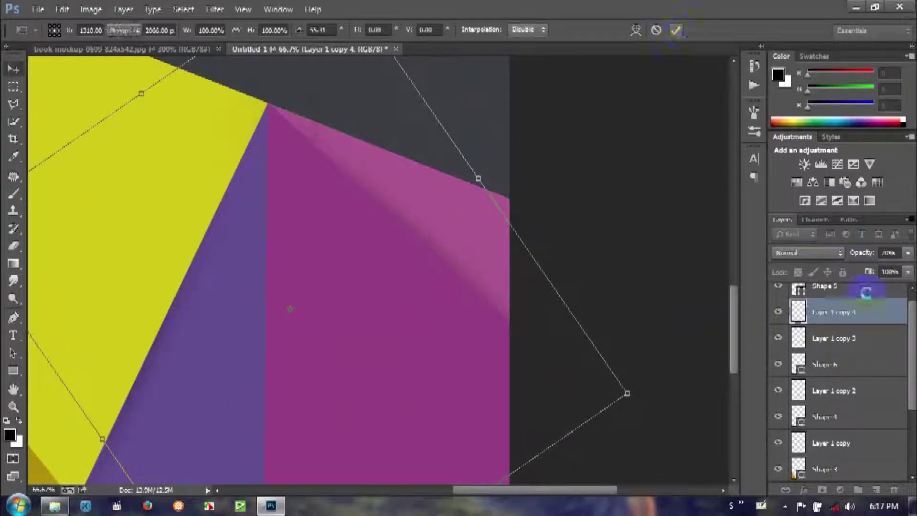
{"action": "scroll", "coordinate": [845, 341], "scroll_direction": "up", "scroll_amount": 1}
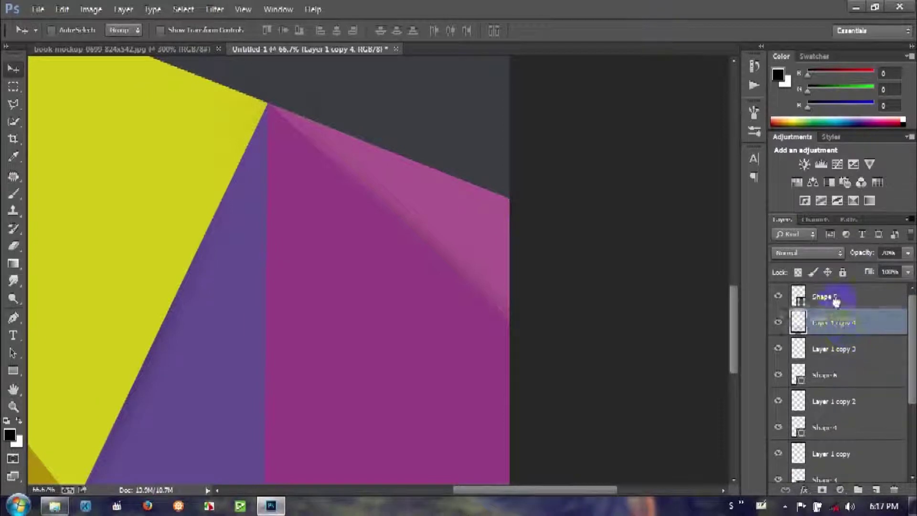
{"action": "left_click_drag", "start_coordinate": [845, 342], "coordinate": [840, 286]}
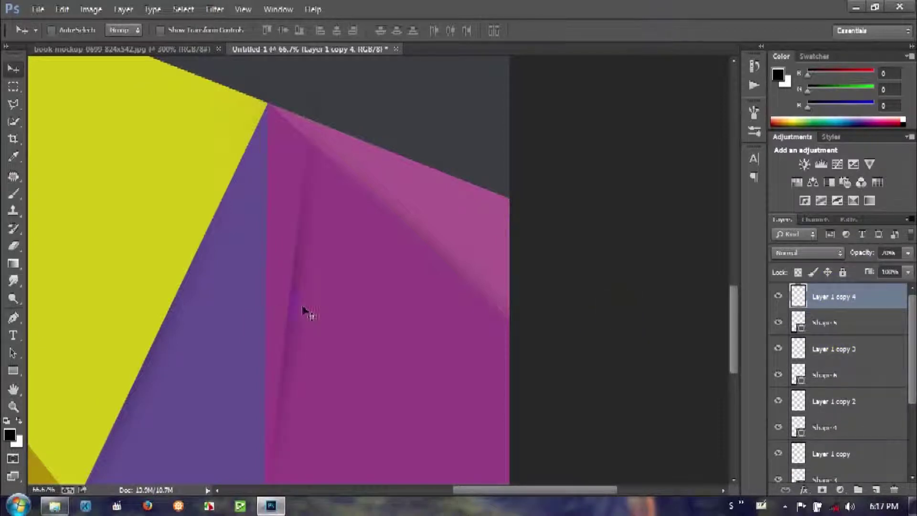
Align the stripe along the magenta polygon's left edge, apply it, and duplicate it as Layer 1 copy 5.
{"action": "key", "text": "ctrl+t"}
{"action": "mouse_move", "coordinate": [394, 286]}
{"action": "left_mouse_down"}
{"action": "mouse_move", "coordinate": [333, 301]}
{"action": "mouse_move", "coordinate": [304, 332]}
{"action": "left_mouse_up"}
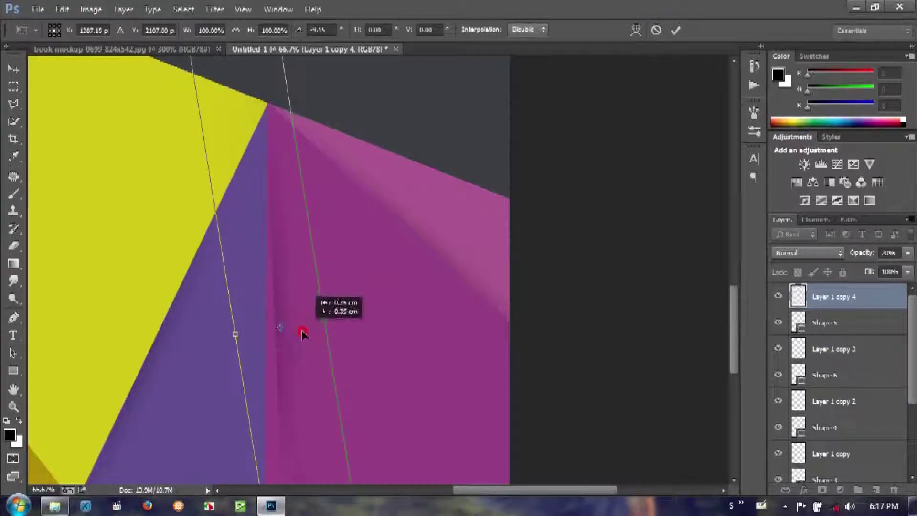
{"action": "scroll", "coordinate": [359, 323], "scroll_direction": "down", "scroll_amount": 1}
{"action": "scroll", "coordinate": [335, 315], "scroll_direction": "down", "scroll_amount": 1}
{"action": "scroll", "coordinate": [325, 311], "scroll_direction": "down", "scroll_amount": 1}
{"action": "scroll", "coordinate": [310, 309], "scroll_direction": "down", "scroll_amount": 1}
{"action": "left_click_drag", "start_coordinate": [310, 309], "coordinate": [307, 328]}
{"action": "left_click_drag", "start_coordinate": [369, 266], "coordinate": [371, 269]}
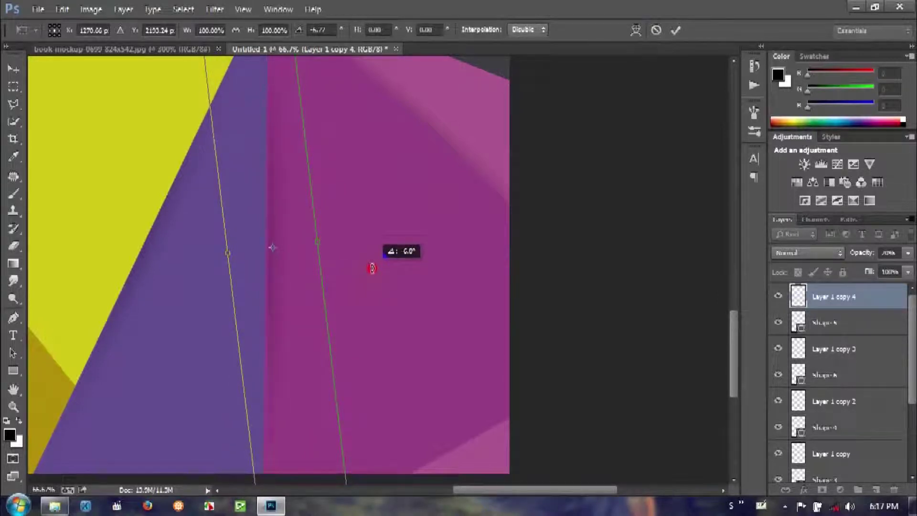
{"action": "left_click_drag", "start_coordinate": [372, 268], "coordinate": [376, 272]}
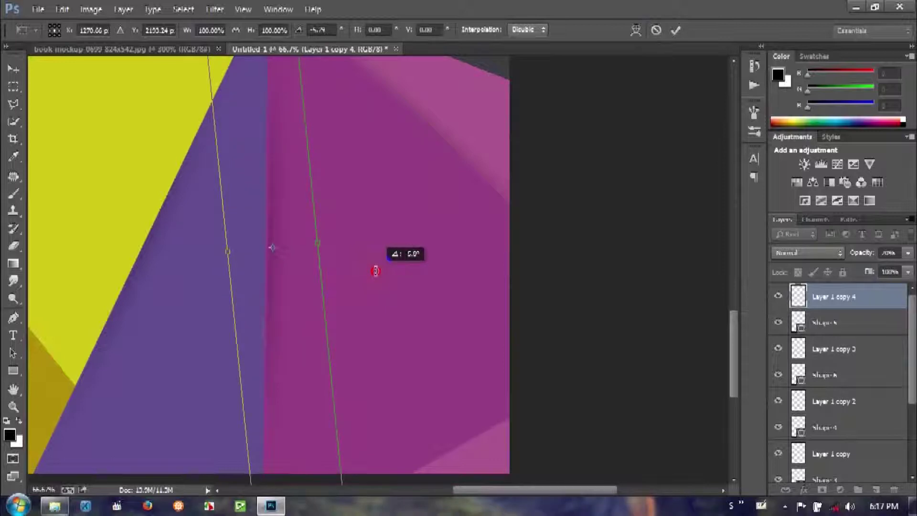
{"action": "left_click_drag", "start_coordinate": [375, 271], "coordinate": [375, 270]}
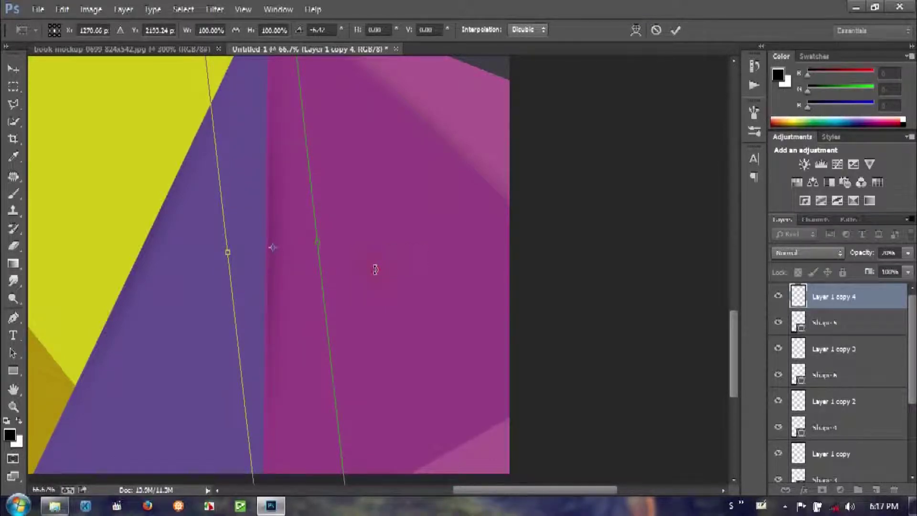
{"action": "key", "text": "Return"}
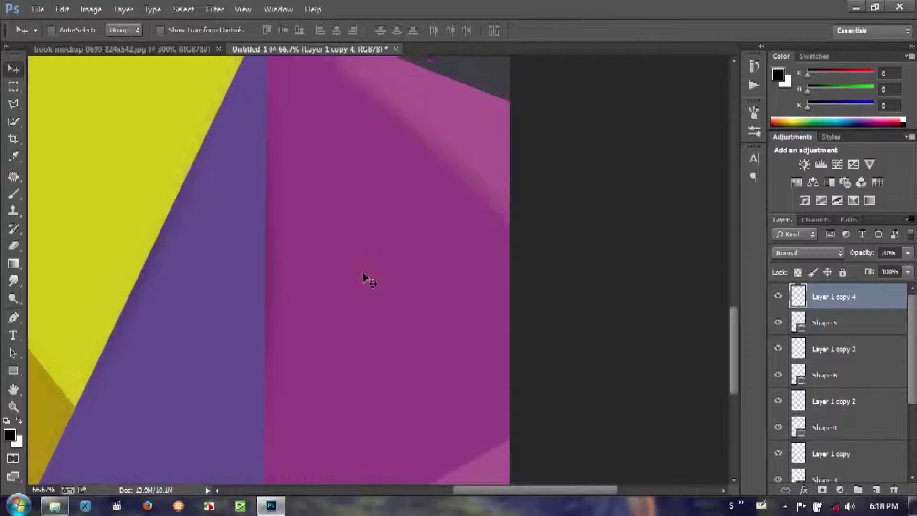
{"action": "scroll", "coordinate": [368, 279], "scroll_direction": "down", "scroll_amount": 2}
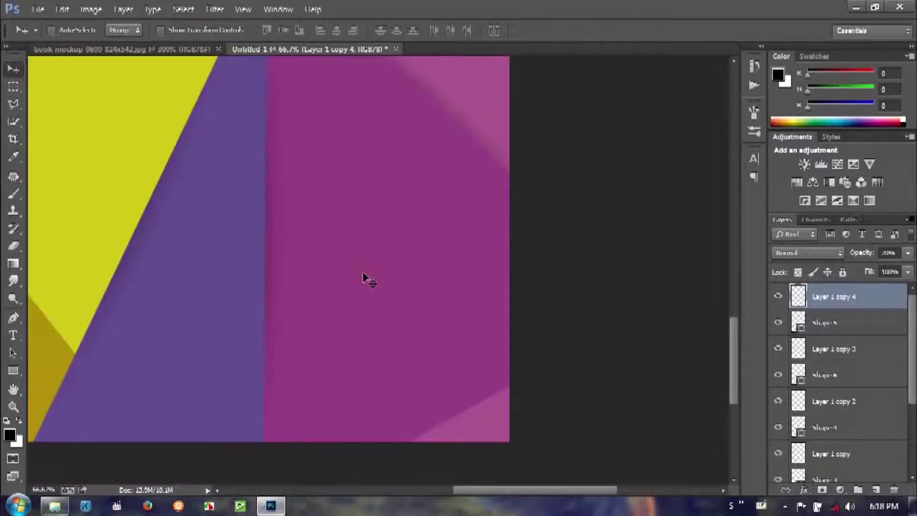
{"action": "key", "text": "ctrl+j"}
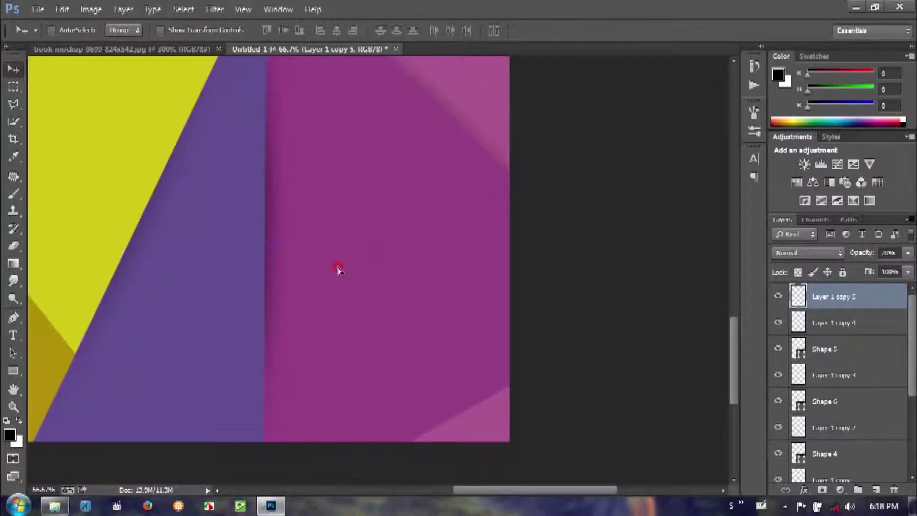
Move Layer 1 copy 5 right, rotate it about 48° and shrink it proportionally.
{"action": "left_click_drag", "start_coordinate": [338, 270], "coordinate": [469, 405]}
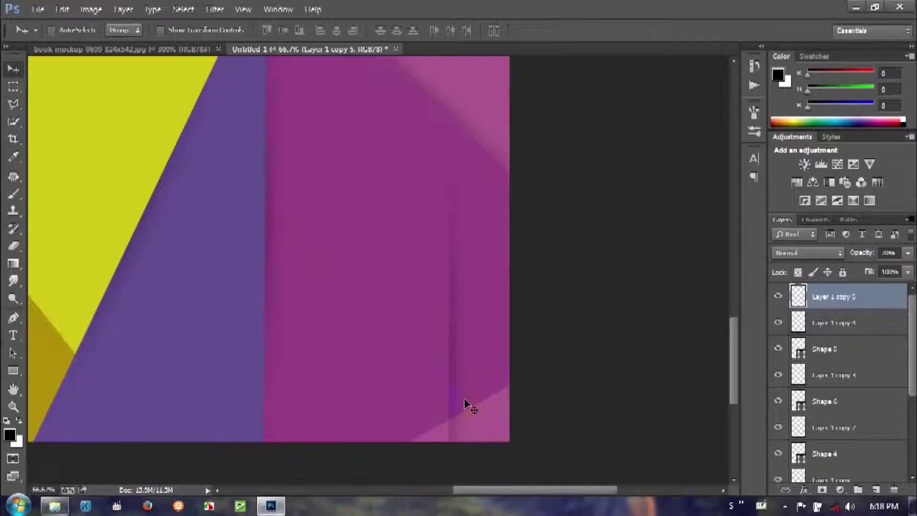
{"action": "key", "text": "ctrl+t"}
{"action": "left_click_drag", "start_coordinate": [616, 256], "coordinate": [611, 393]}
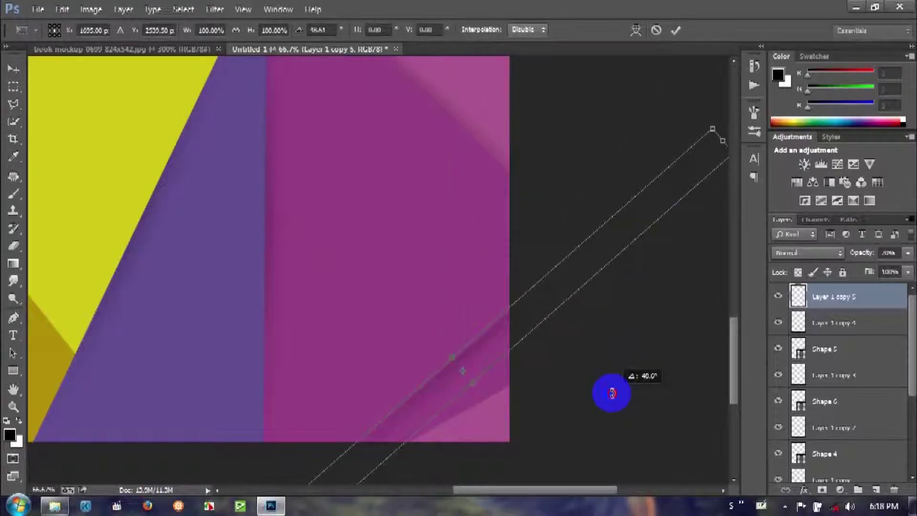
{"action": "left_click", "coordinate": [241, 34]}
{"action": "left_click_drag", "start_coordinate": [188, 30], "coordinate": [144, 41]}
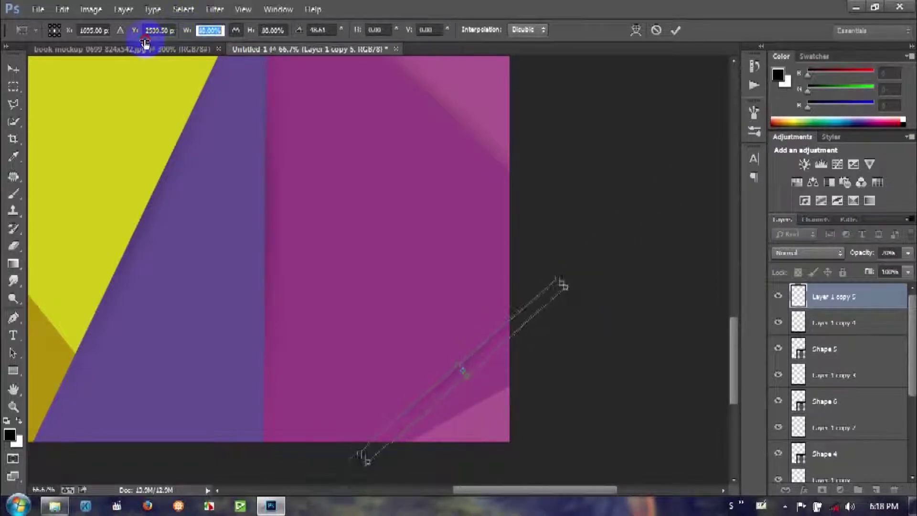
{"action": "left_click_drag", "start_coordinate": [485, 366], "coordinate": [499, 396]}
{"action": "left_click_drag", "start_coordinate": [595, 323], "coordinate": [618, 348]}
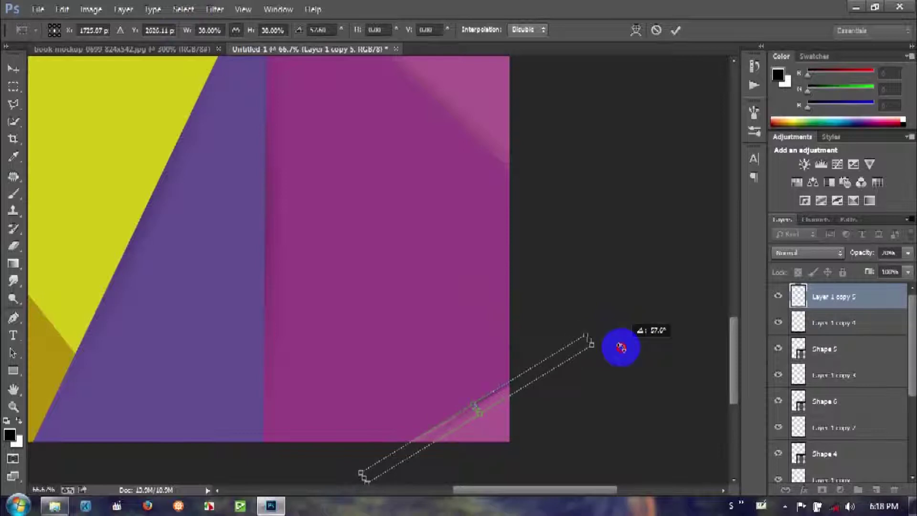
Position the stripe along the magenta polygon's lower-right edge at 60° and commit it.
{"action": "key", "text": "ctrl+plus"}
{"action": "key", "text": "ctrl+plus"}
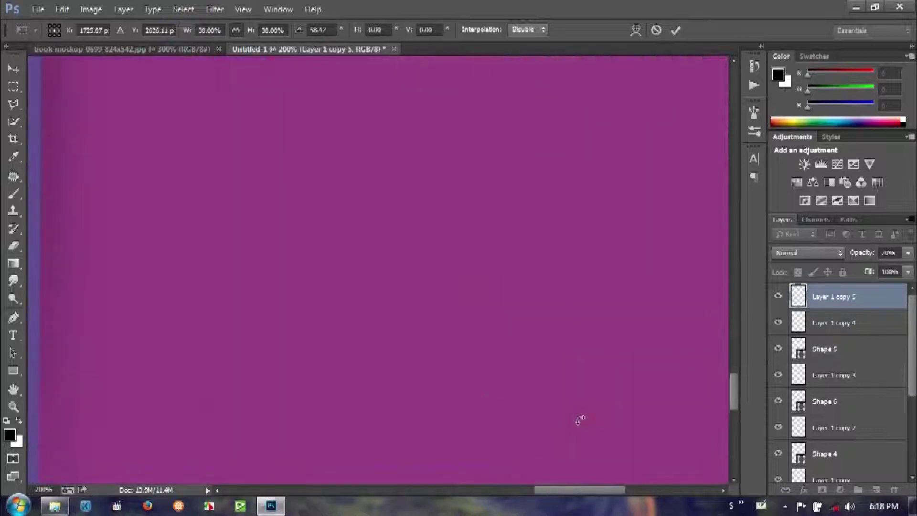
{"action": "scroll", "coordinate": [338, 117], "scroll_direction": "down", "scroll_amount": 3}
{"action": "scroll", "coordinate": [389, 164], "scroll_direction": "right", "scroll_amount": 3}
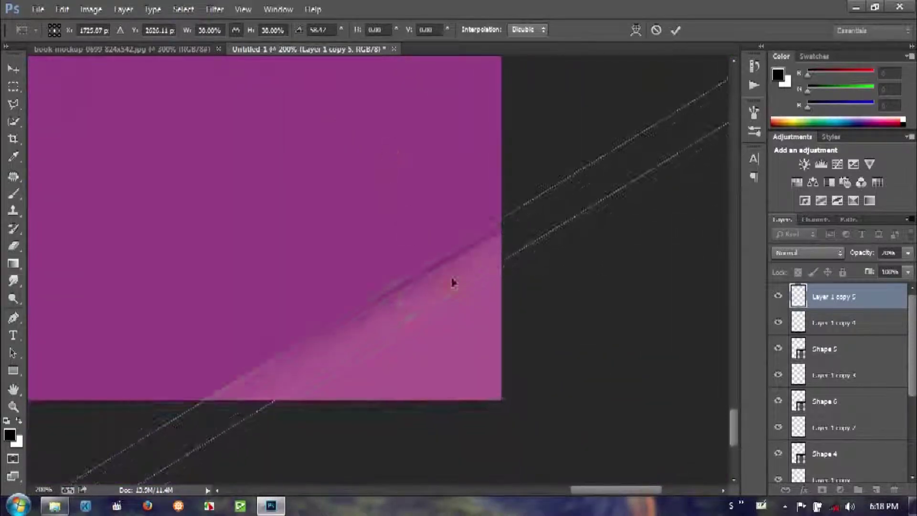
{"action": "left_click_drag", "start_coordinate": [449, 298], "coordinate": [423, 304]}
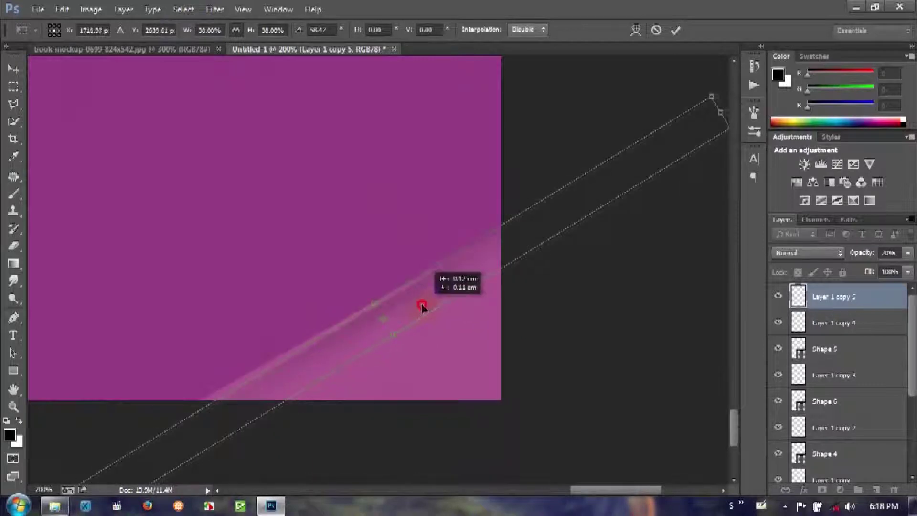
{"action": "left_click_drag", "start_coordinate": [424, 304], "coordinate": [420, 302]}
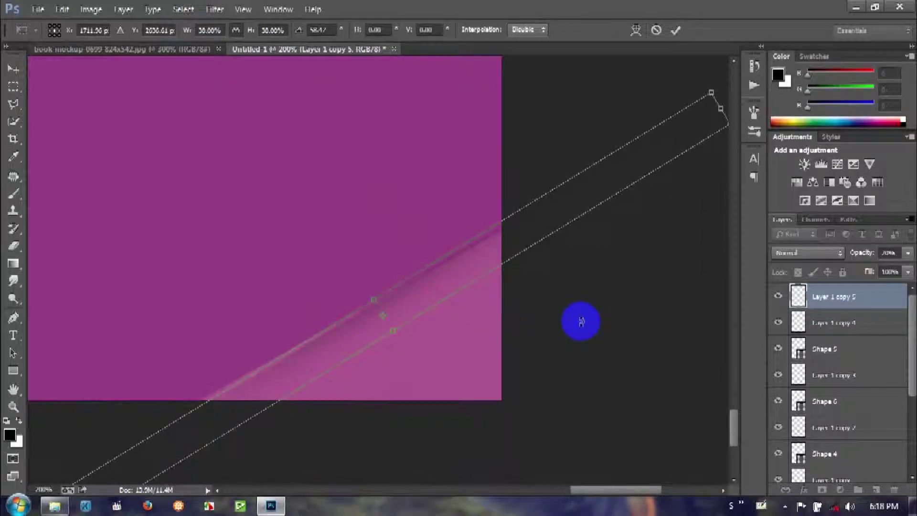
{"action": "left_click_drag", "start_coordinate": [591, 314], "coordinate": [580, 314]}
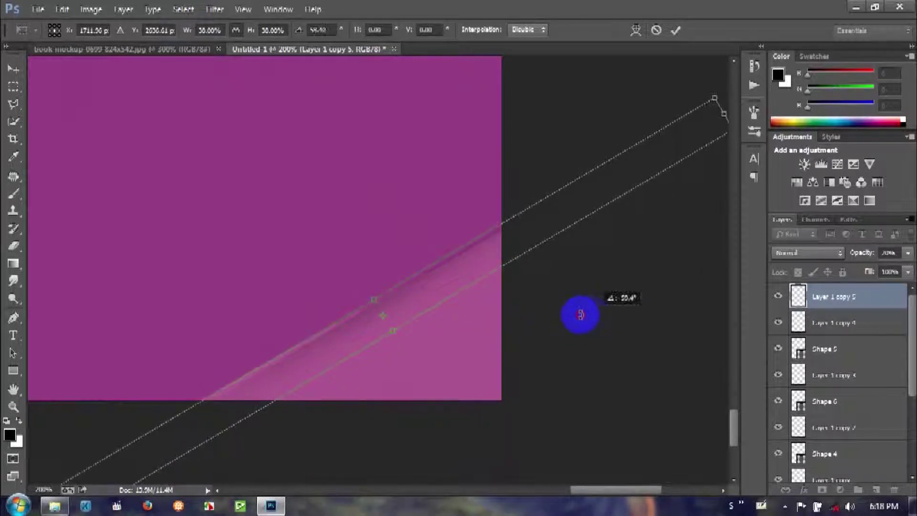
{"action": "left_click_drag", "start_coordinate": [436, 293], "coordinate": [416, 300]}
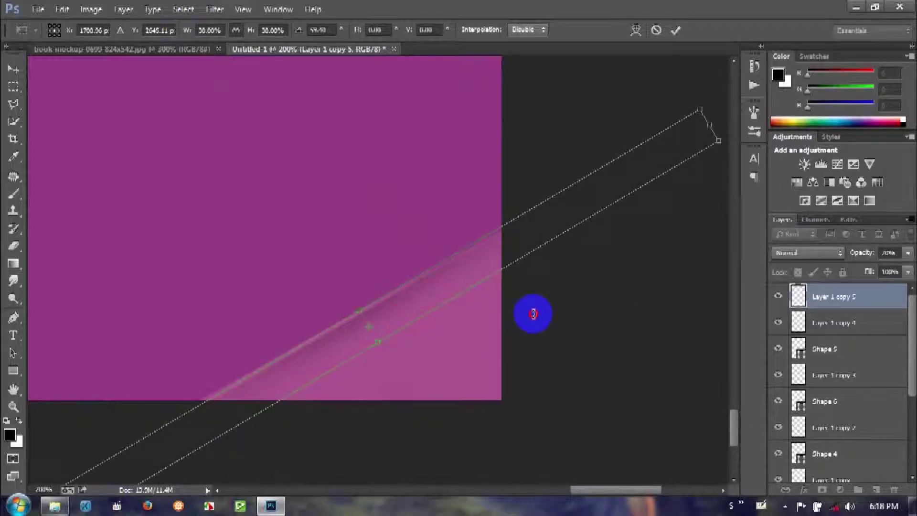
{"action": "left_click_drag", "start_coordinate": [533, 314], "coordinate": [534, 315]}
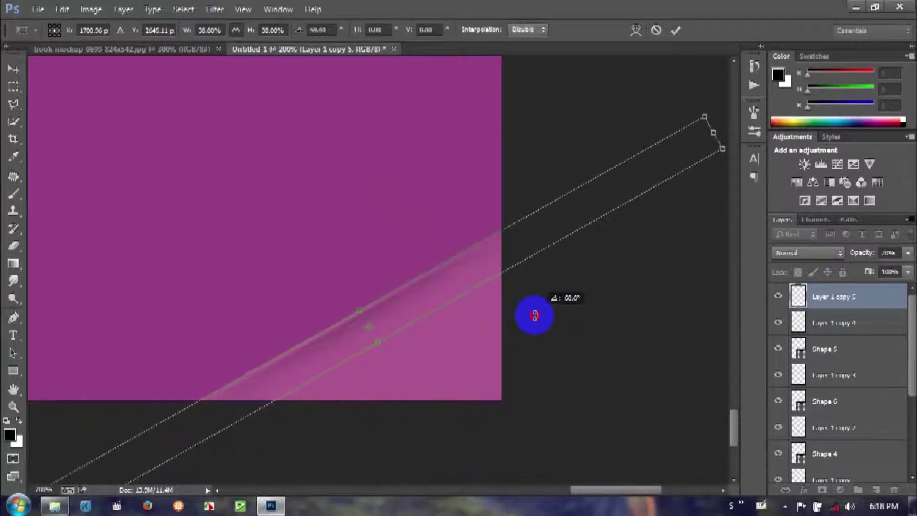
{"action": "double_click", "coordinate": [441, 288]}
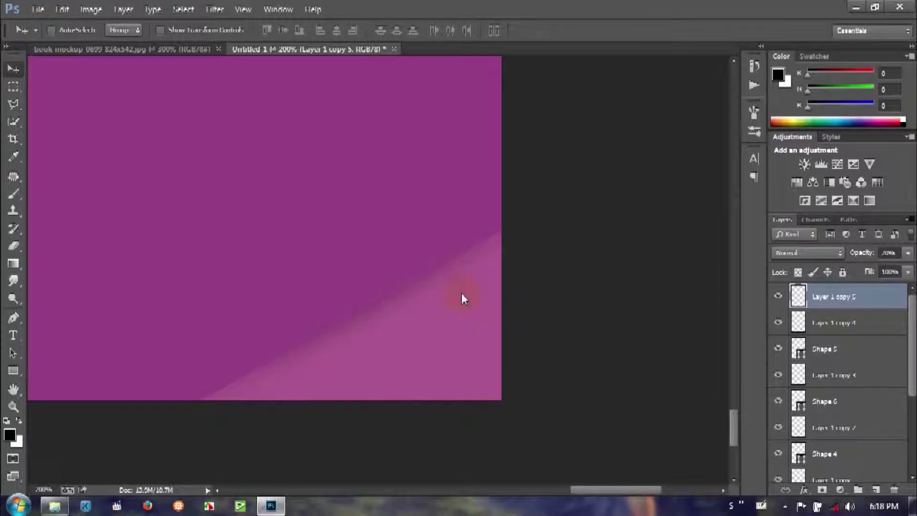
{"action": "scroll", "coordinate": [461, 294], "scroll_direction": "down", "scroll_amount": 2}
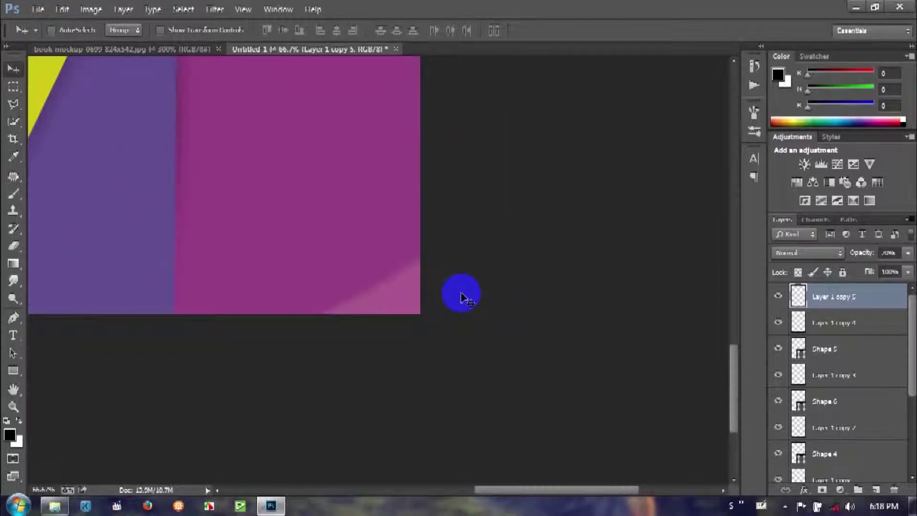
Show the book mockup 0699 reference image at 100% zoom.
{"action": "scroll", "coordinate": [461, 297], "scroll_direction": "down", "scroll_amount": 3}
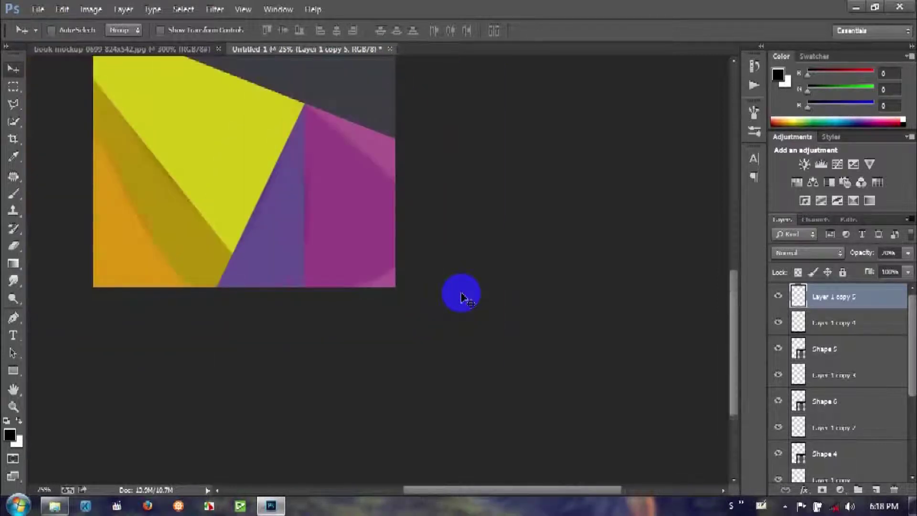
{"action": "scroll", "coordinate": [461, 296], "scroll_direction": "down", "scroll_amount": 1}
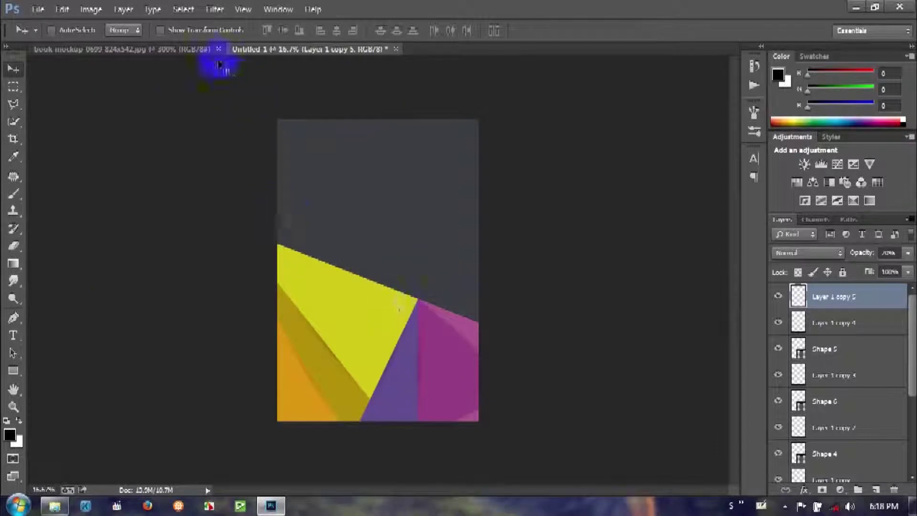
{"action": "left_click", "coordinate": [164, 49]}
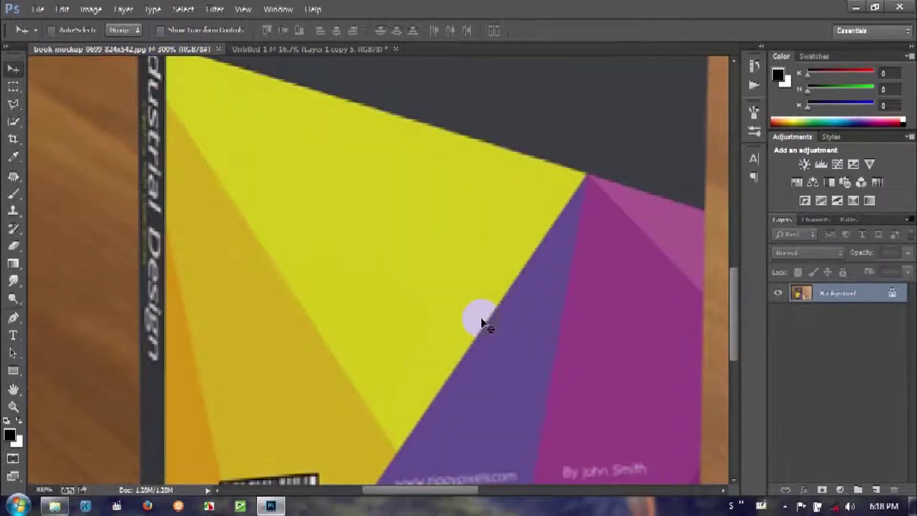
{"action": "scroll", "coordinate": [481, 320], "scroll_direction": "down", "scroll_amount": 3}
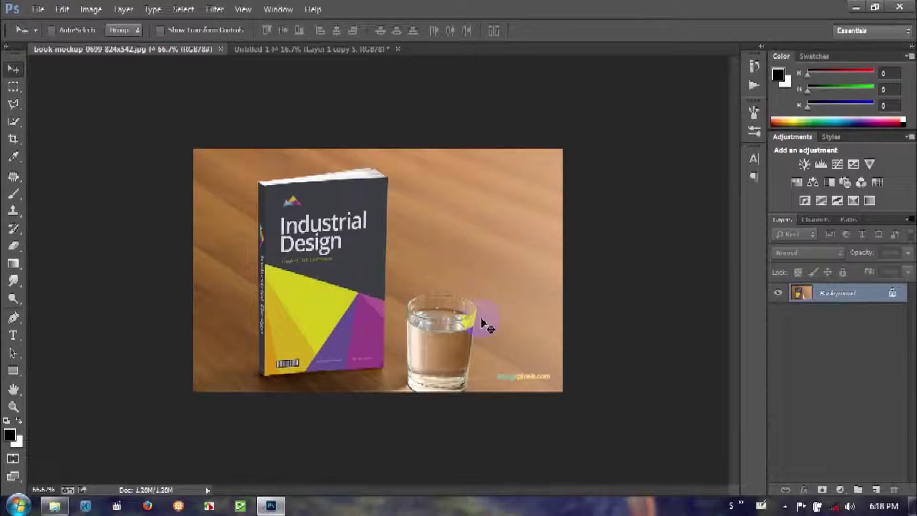
{"action": "left_click", "coordinate": [308, 48]}
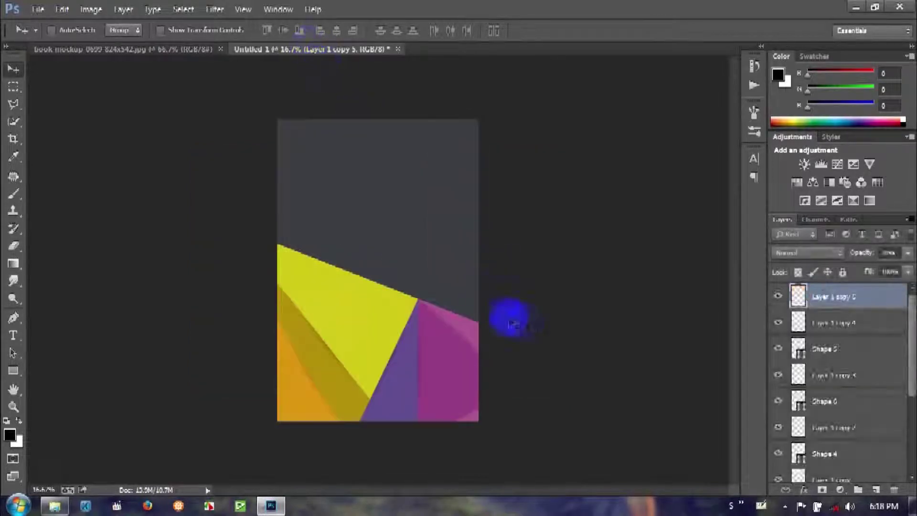
{"action": "left_click", "coordinate": [181, 49]}
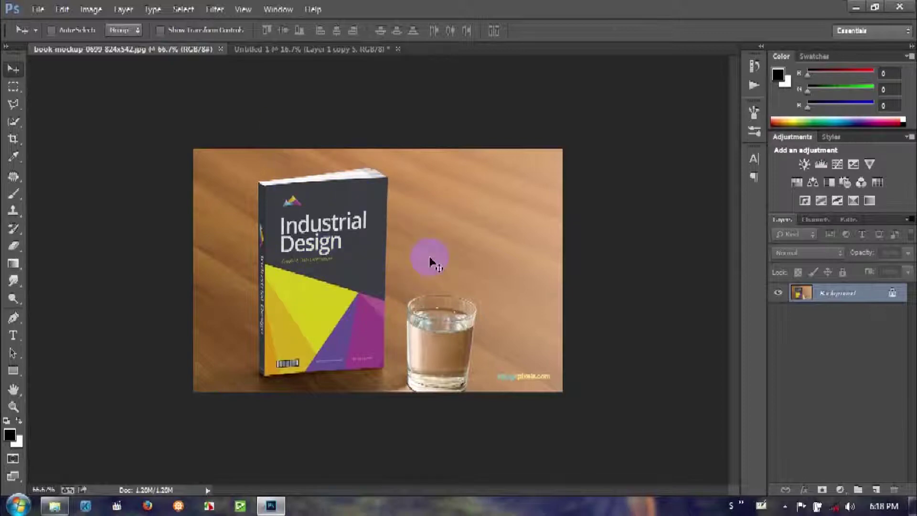
{"action": "key", "text": "ctrl+1"}
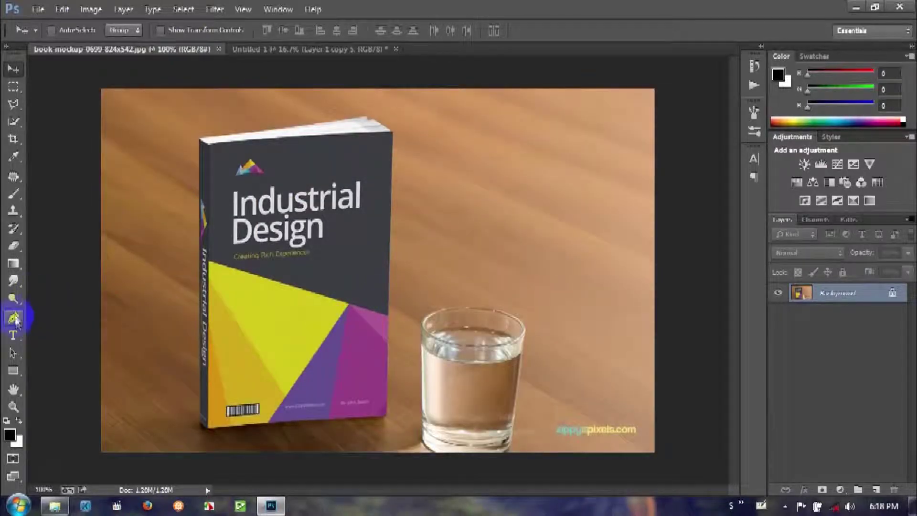
{"action": "left_click", "coordinate": [11, 336]}
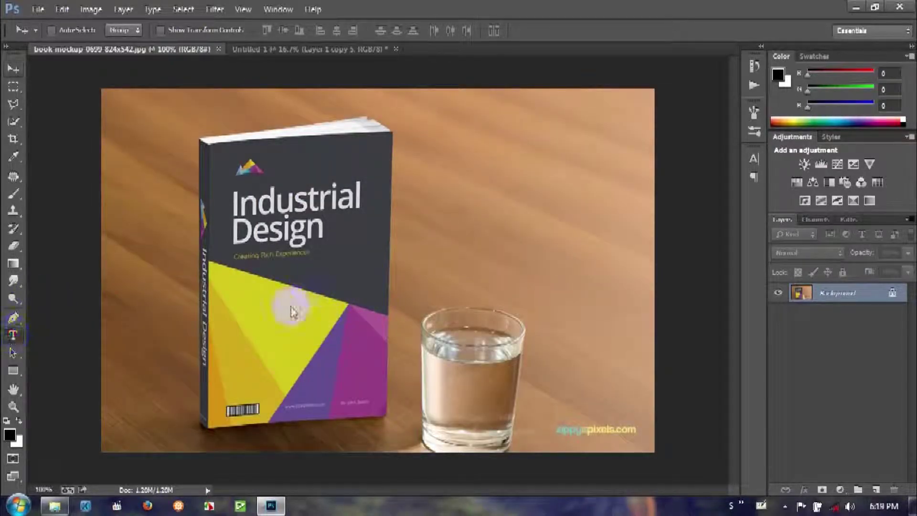
Try a test text box on the mockup's yellow cover area and inspect the Character panel.
{"action": "left_click", "coordinate": [256, 301]}
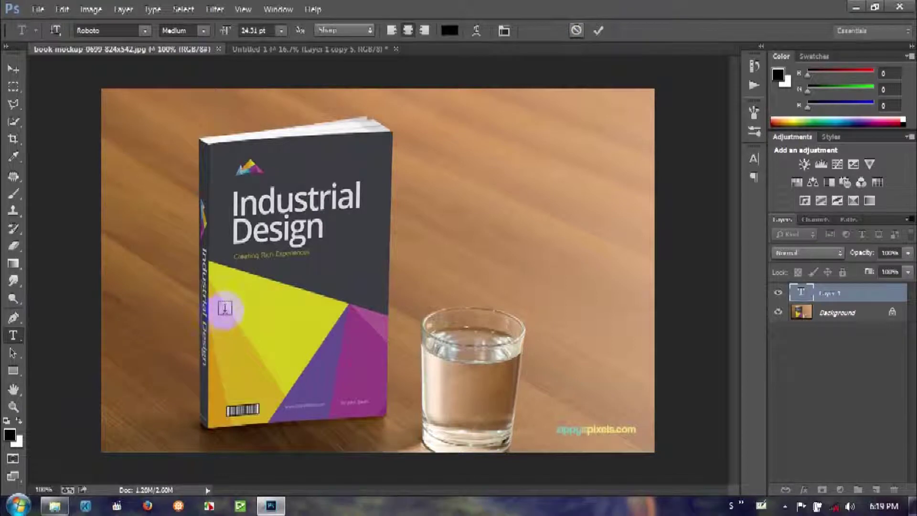
{"action": "key", "text": "Escape"}
{"action": "left_click", "coordinate": [442, 308]}
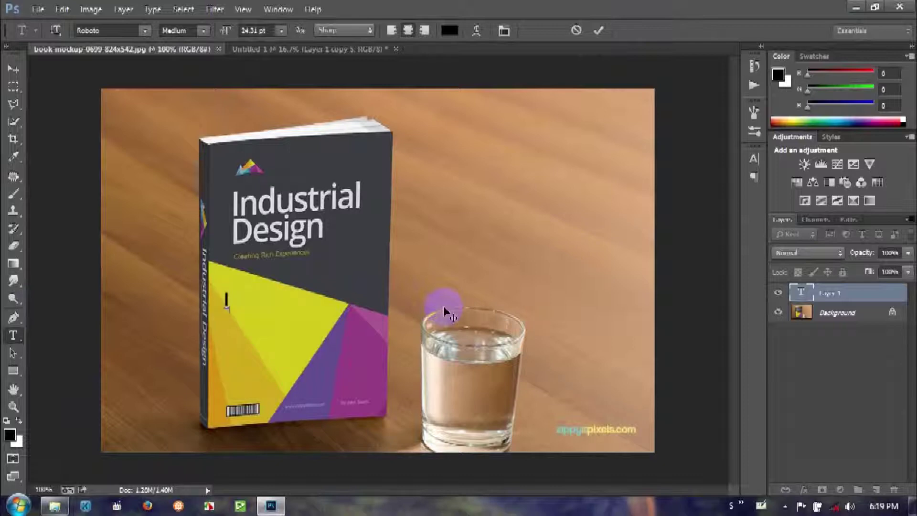
{"action": "type", "text": "IN"}
{"action": "key", "text": "BackSpace"}
{"action": "key", "text": "BackSpace"}
{"action": "left_click", "coordinate": [754, 159]}
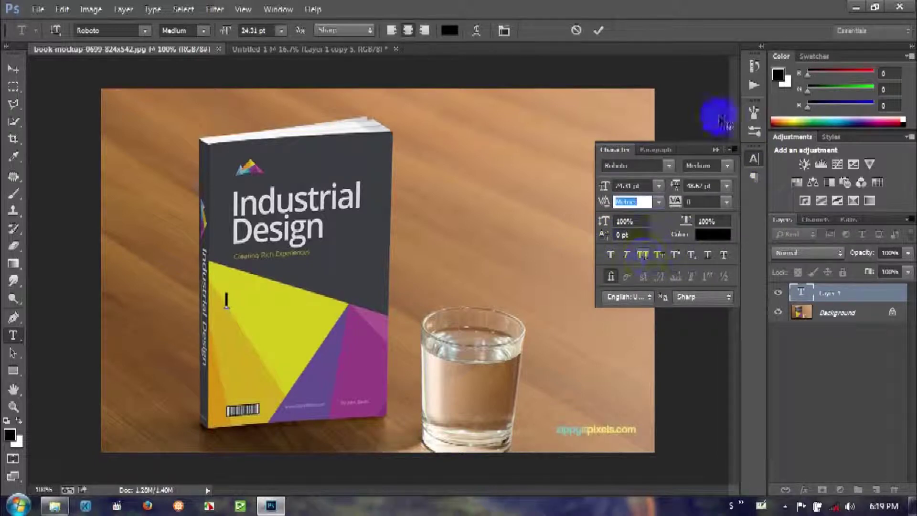
{"action": "left_click", "coordinate": [715, 149]}
{"action": "left_click", "coordinate": [230, 300]}
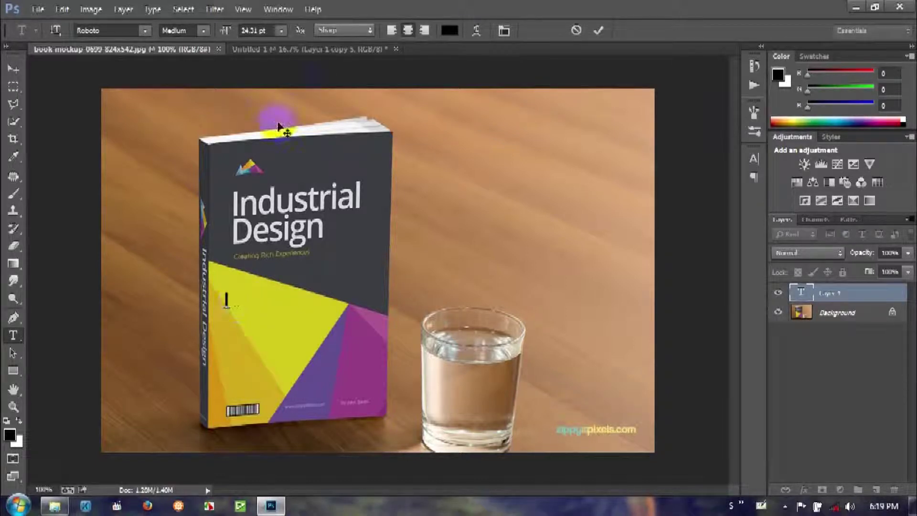
Commit the empty test text and start a fresh text box on the yellow area.
{"action": "left_click", "coordinate": [754, 158]}
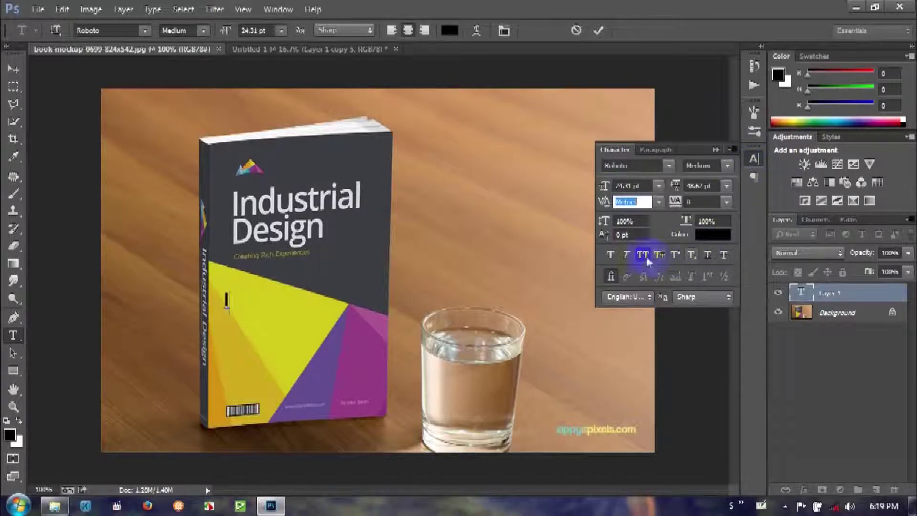
{"action": "left_click", "coordinate": [230, 302]}
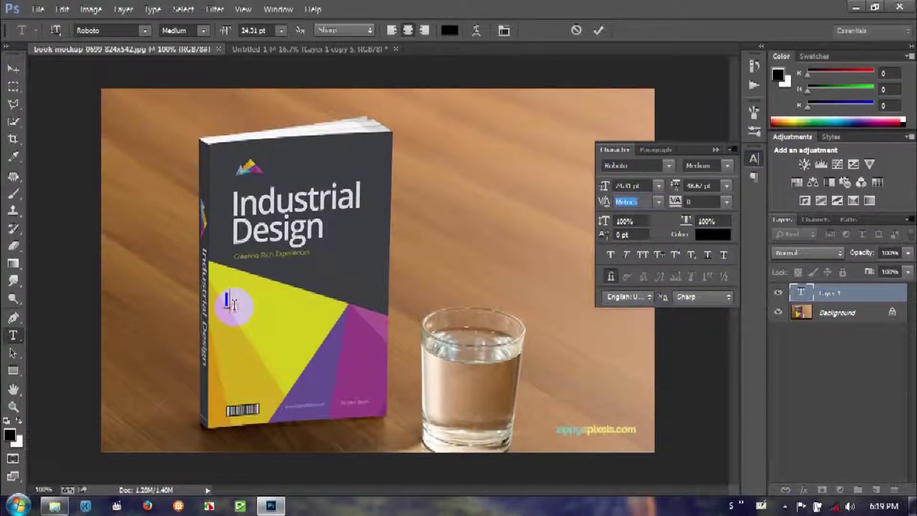
{"action": "type", "text": "IN"}
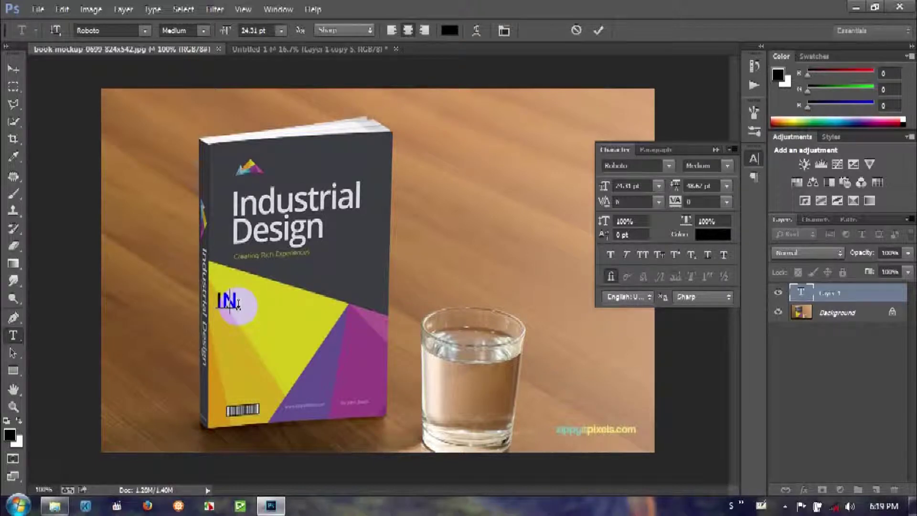
{"action": "key", "text": "BackSpace"}
{"action": "left_click", "coordinate": [598, 30]}
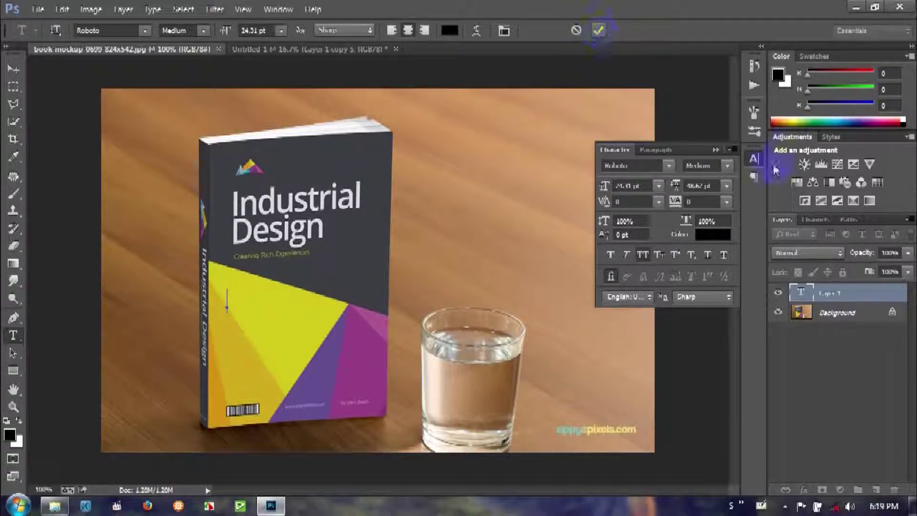
{"action": "left_click", "coordinate": [758, 163]}
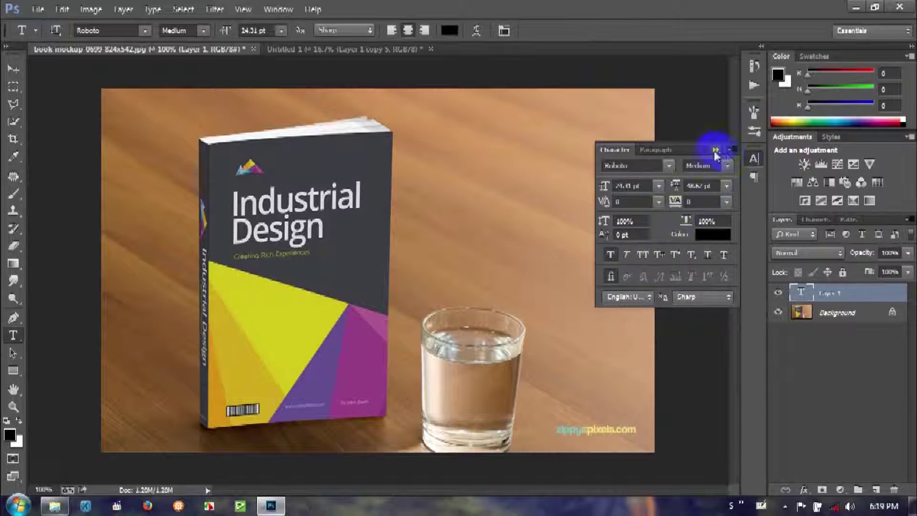
{"action": "left_click", "coordinate": [754, 159]}
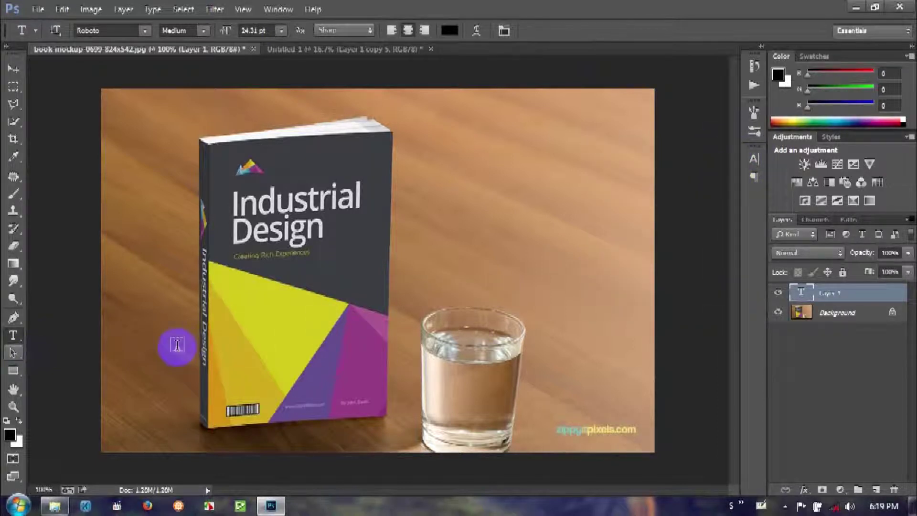
{"action": "left_click", "coordinate": [365, 349]}
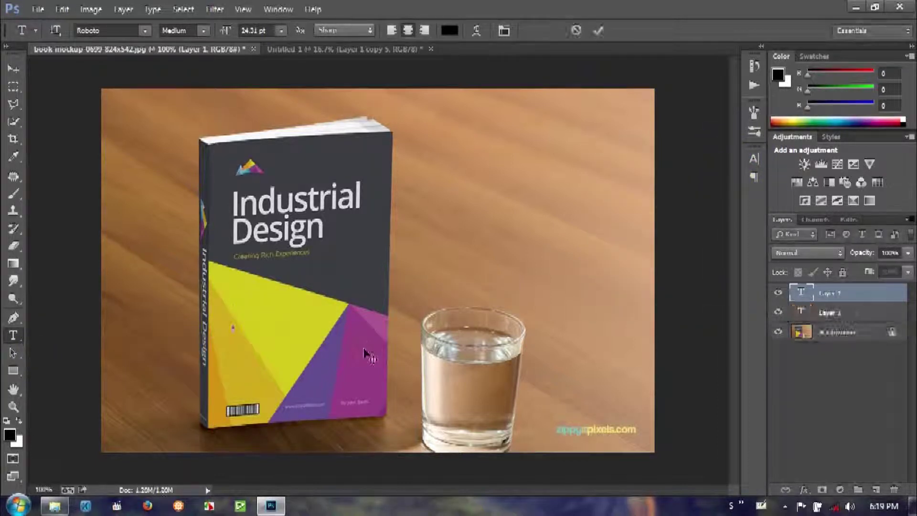
Type 'Industrial' on the mockup cover, select the word, and return to Untitled 1.
{"action": "type", "text": "IN"}
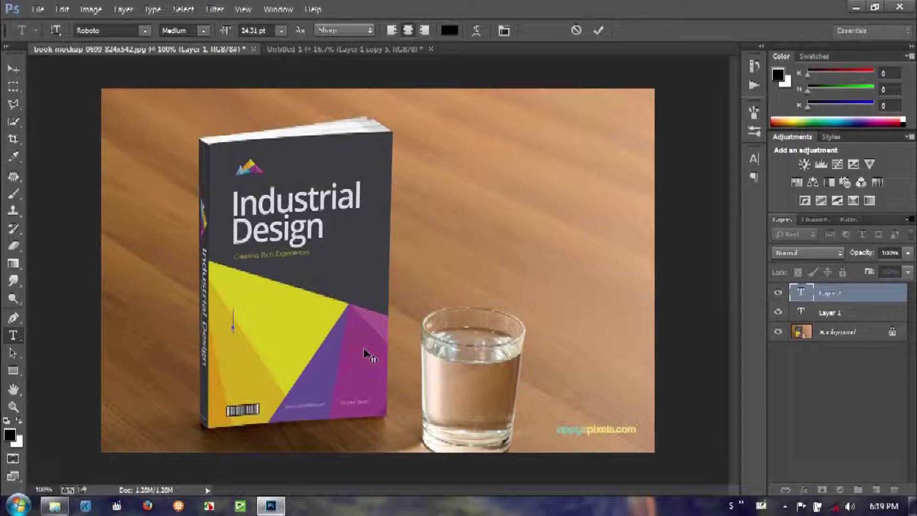
{"action": "type", "text": "ndu"}
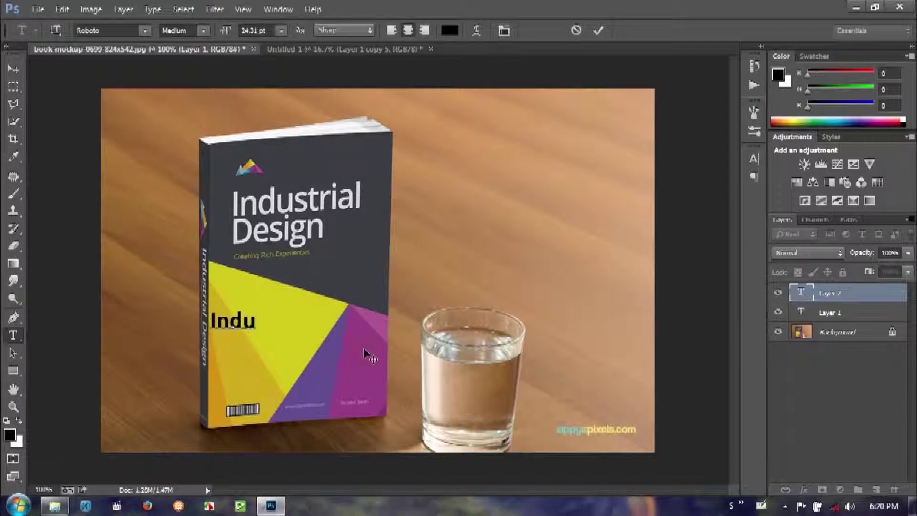
{"action": "type", "text": "st"}
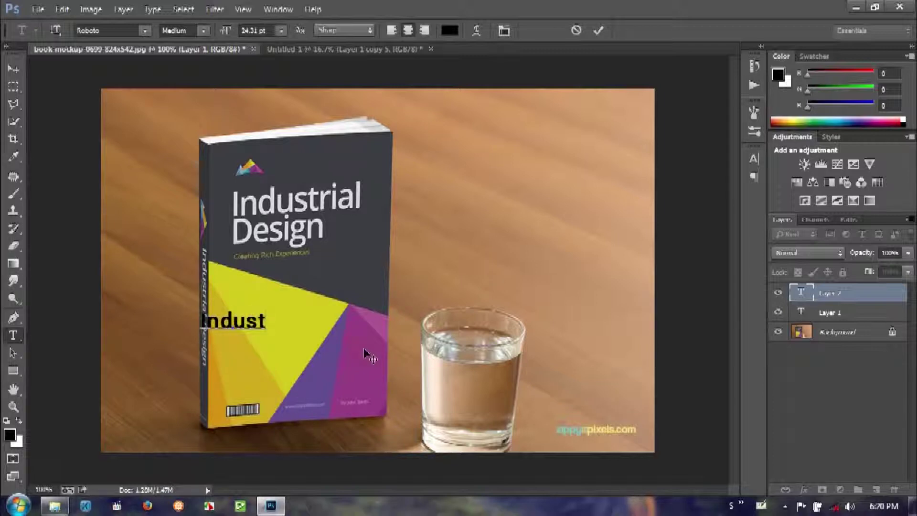
{"action": "type", "text": "r"}
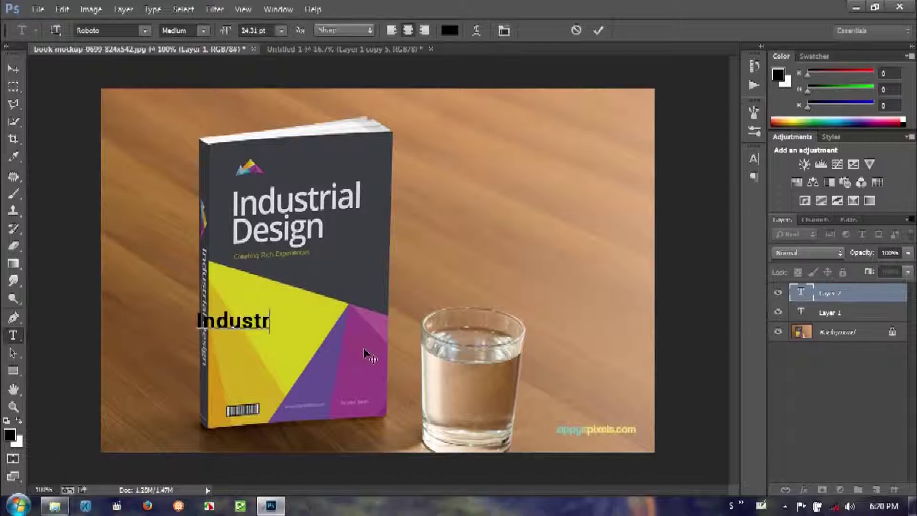
{"action": "type", "text": "ial"}
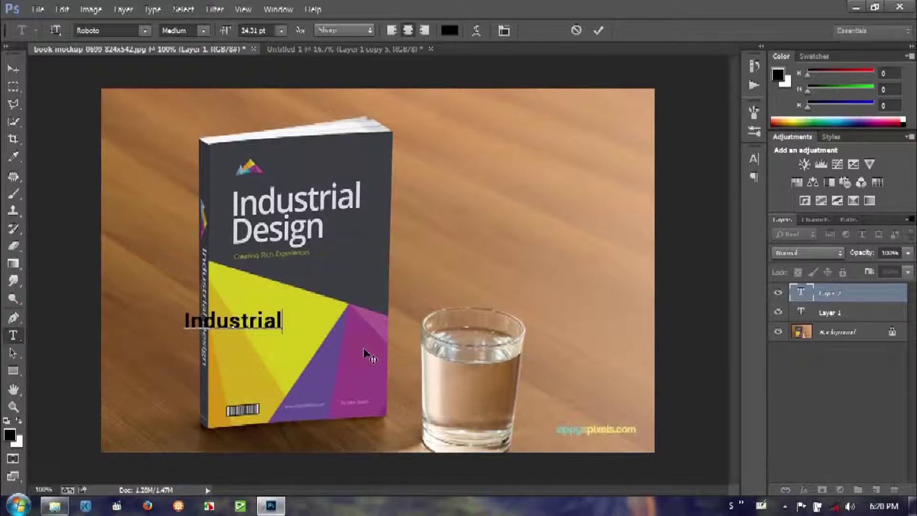
{"action": "left_click_drag", "start_coordinate": [289, 321], "coordinate": [158, 321]}
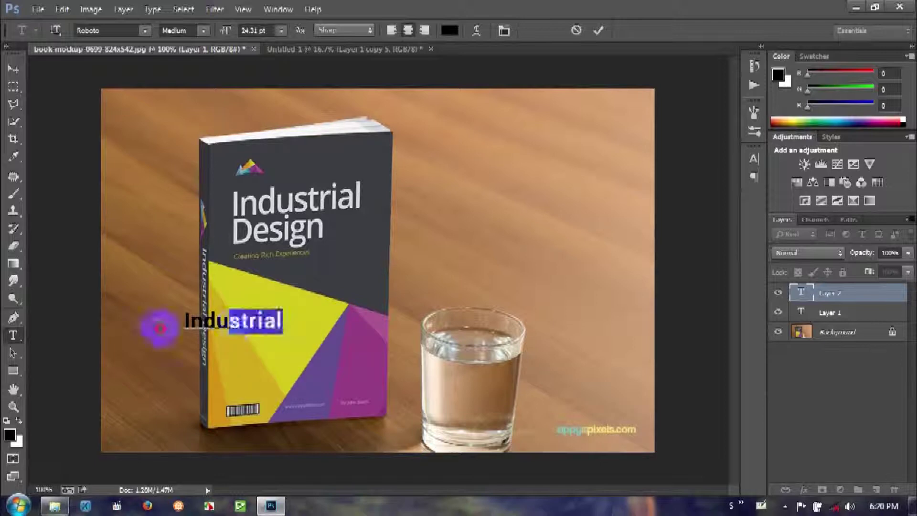
{"action": "left_click_drag", "start_coordinate": [307, 352], "coordinate": [269, 325]}
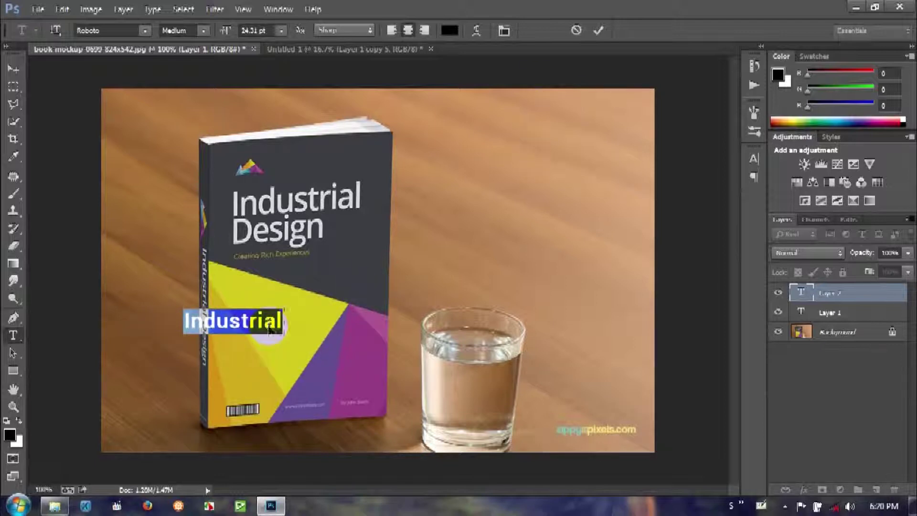
{"action": "left_click", "coordinate": [317, 50]}
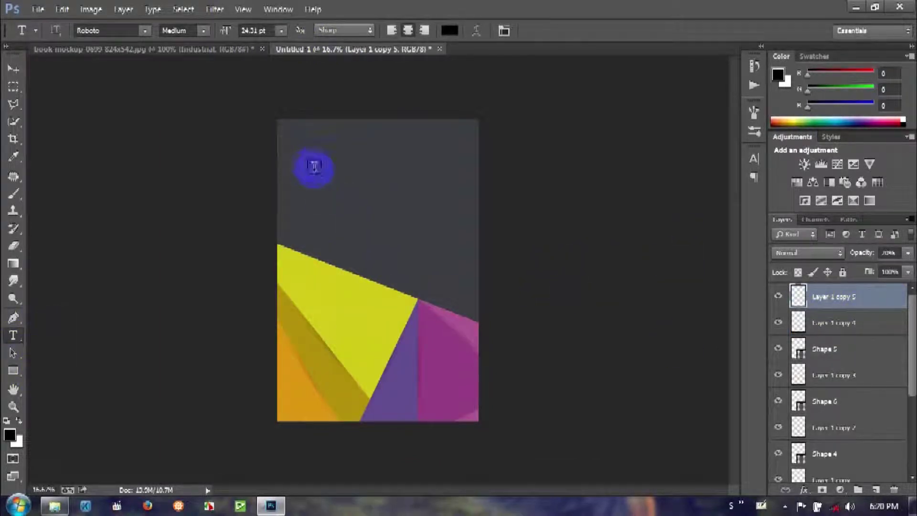
Add a white, 72 pt 'Industrial' title near the top of the Untitled 1 cover.
{"action": "left_click", "coordinate": [418, 220]}
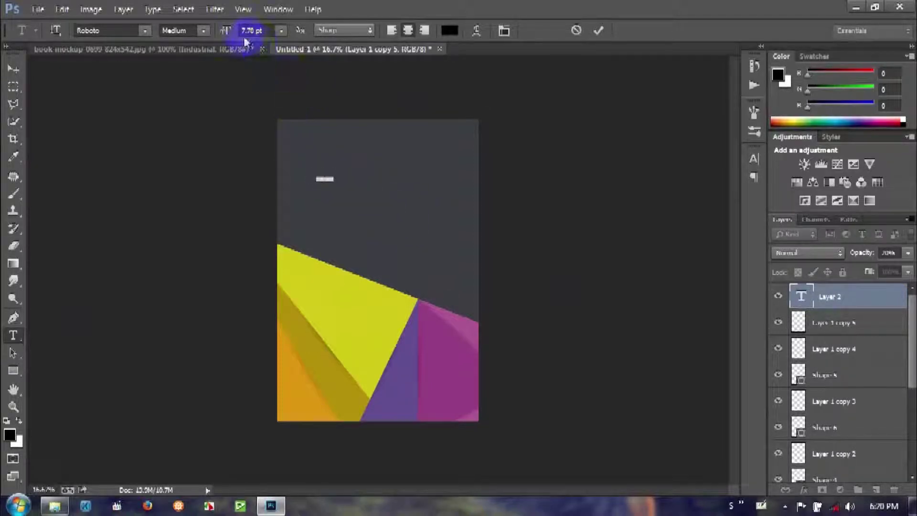
{"action": "left_click", "coordinate": [282, 30]}
{"action": "left_click", "coordinate": [288, 258]}
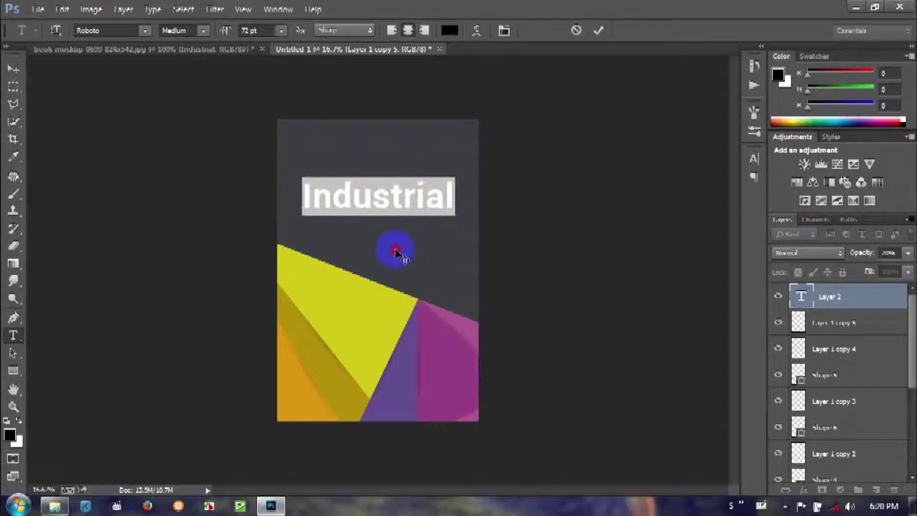
{"action": "left_click", "coordinate": [446, 30]}
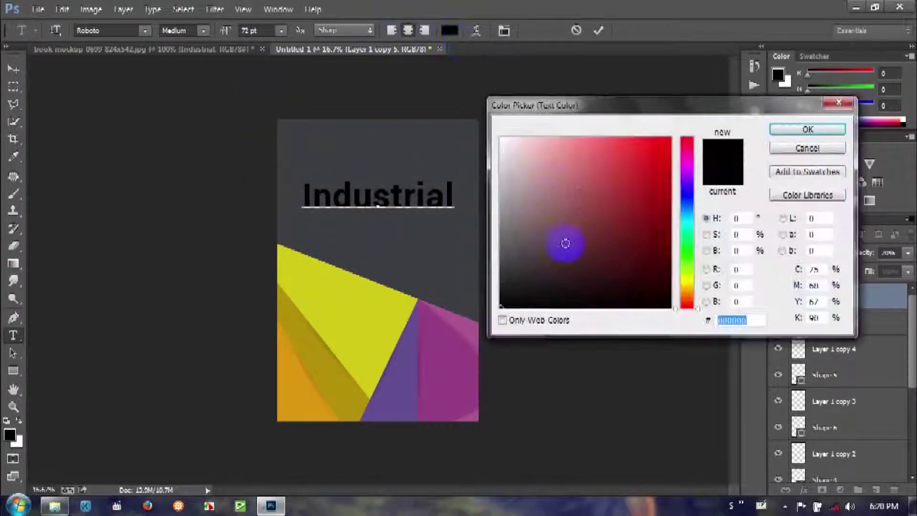
{"action": "mouse_move", "coordinate": [500, 135]}
{"action": "left_mouse_down"}
{"action": "mouse_move", "coordinate": [497, 151]}
{"action": "mouse_move", "coordinate": [497, 138]}
{"action": "left_mouse_up"}
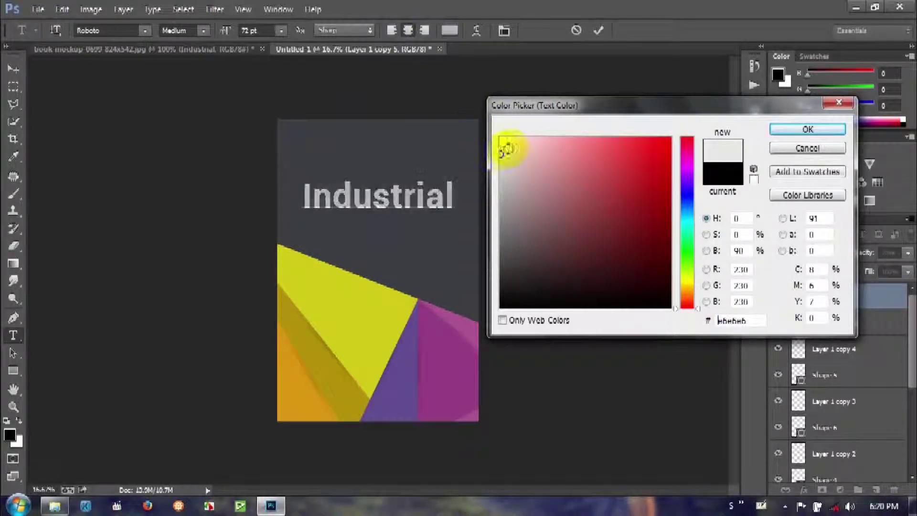
{"action": "left_click", "coordinate": [793, 128]}
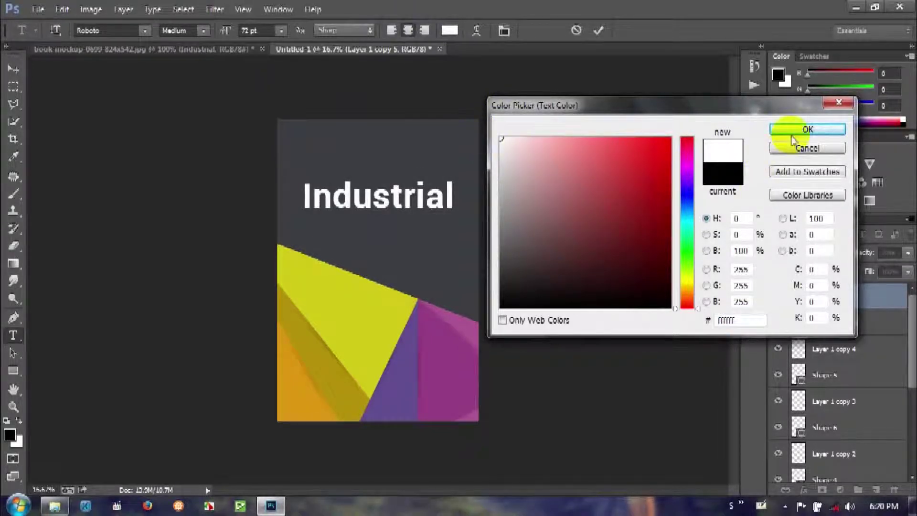
{"action": "left_click", "coordinate": [598, 31]}
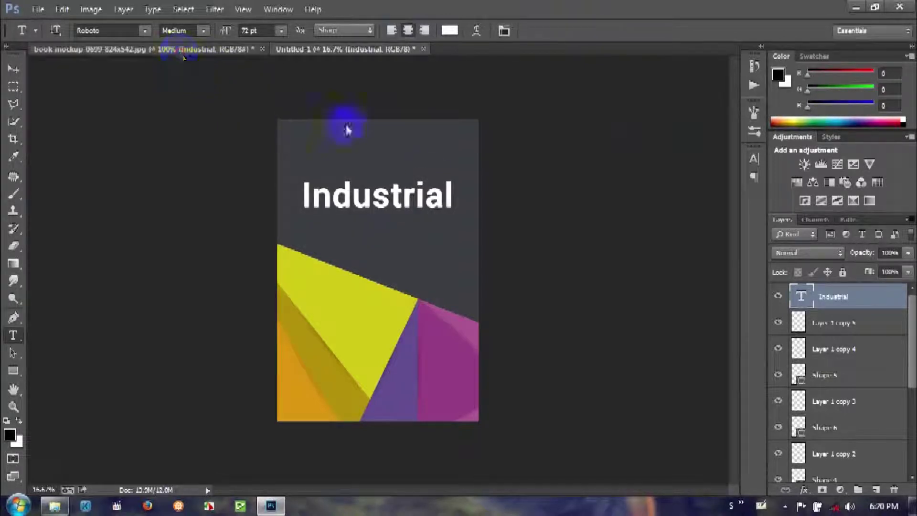
{"action": "left_click_drag", "start_coordinate": [179, 54], "coordinate": [296, 327]}
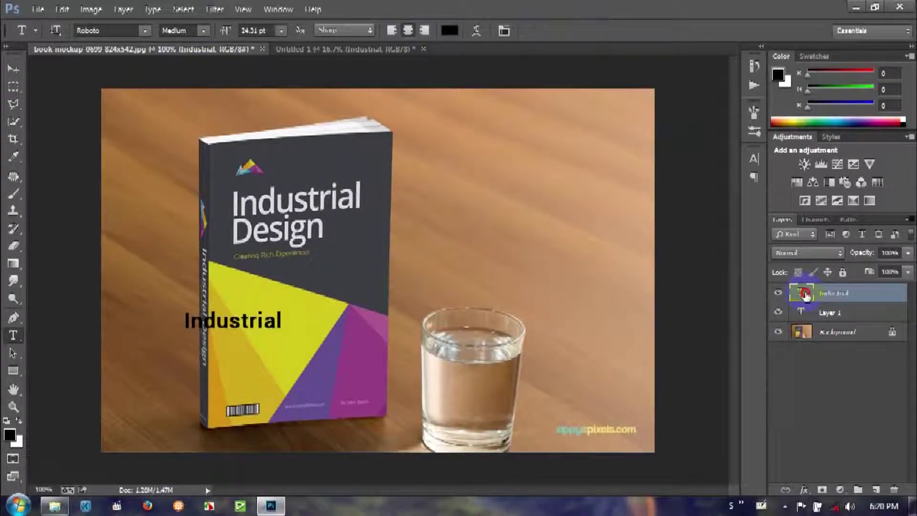
Retype the mockup's sample word as 'Desing', then select Untitled 1's Industrial layer.
{"action": "double_click", "coordinate": [248, 321]}
{"action": "left_click_drag", "start_coordinate": [260, 357], "coordinate": [321, 356]}
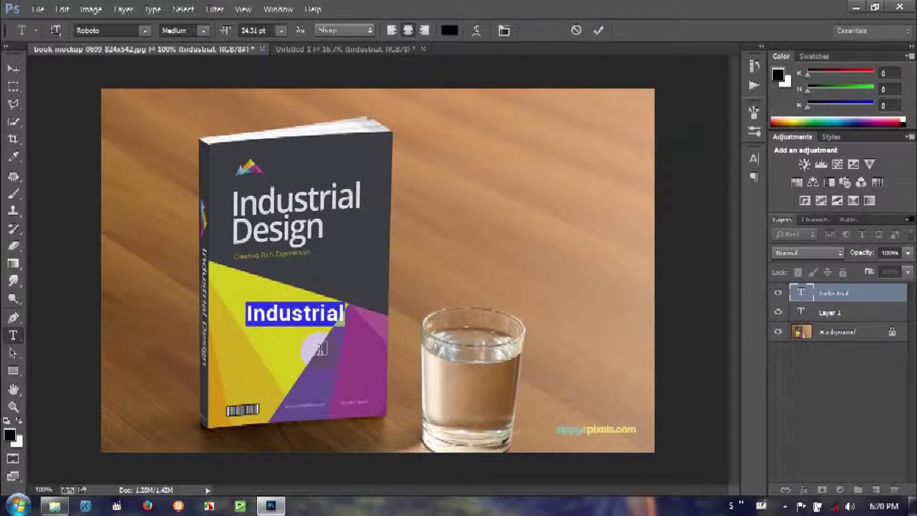
{"action": "type", "text": "D"}
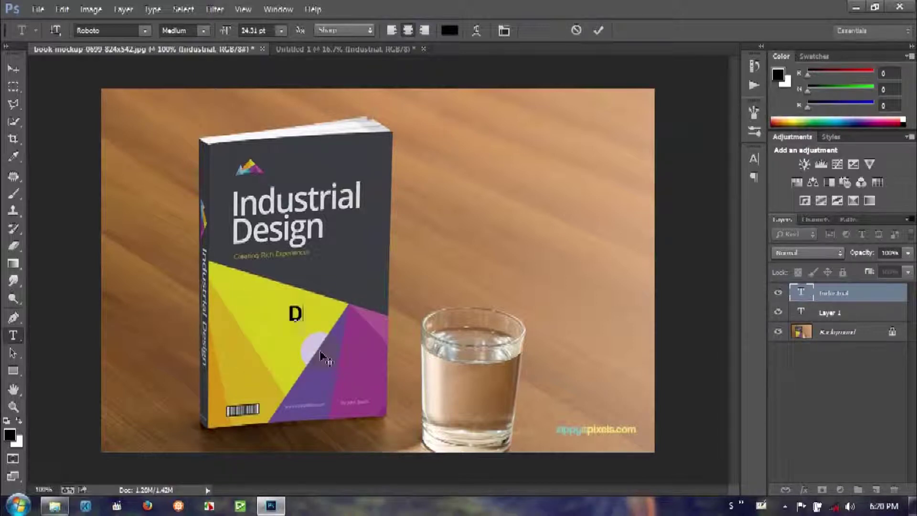
{"action": "type", "text": "es"}
{"action": "type", "text": "i"}
{"action": "type", "text": "ng"}
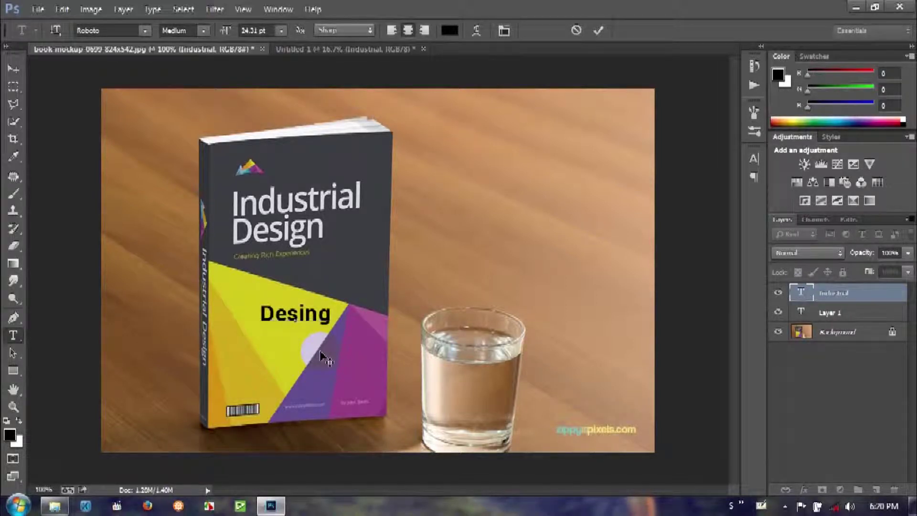
{"action": "left_click_drag", "start_coordinate": [333, 315], "coordinate": [209, 321]}
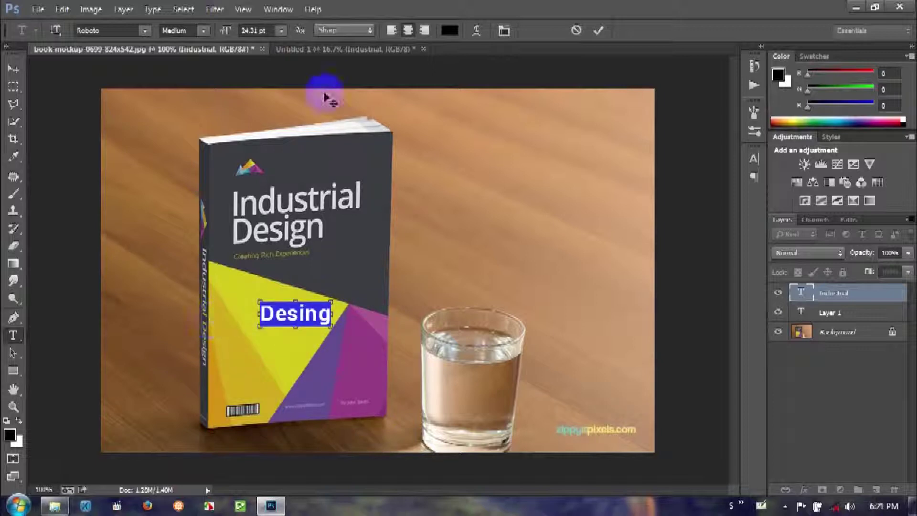
{"action": "left_click", "coordinate": [335, 49]}
{"action": "left_click", "coordinate": [844, 297]}
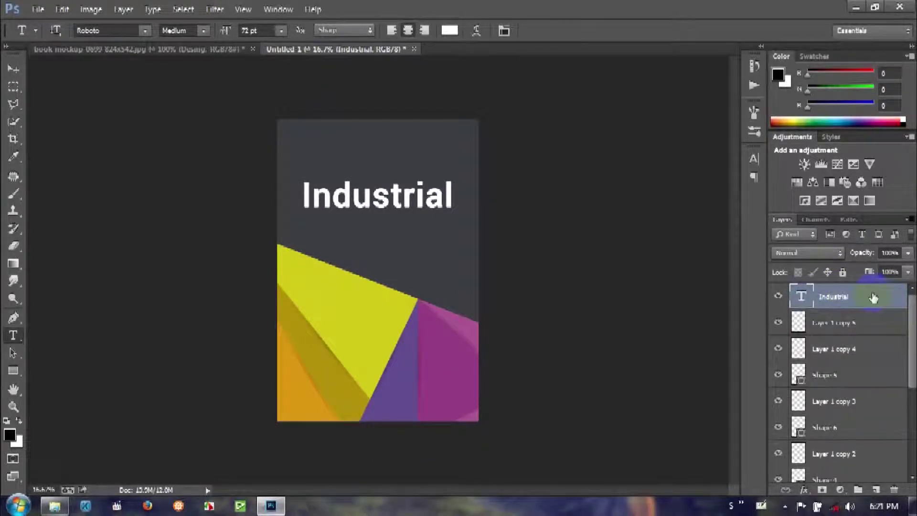
Duplicate the Industrial title, move the copy down, and make it a 72 pt 'Desing' line.
{"action": "key", "text": "ctrl+j"}
{"action": "double_click", "coordinate": [802, 296]}
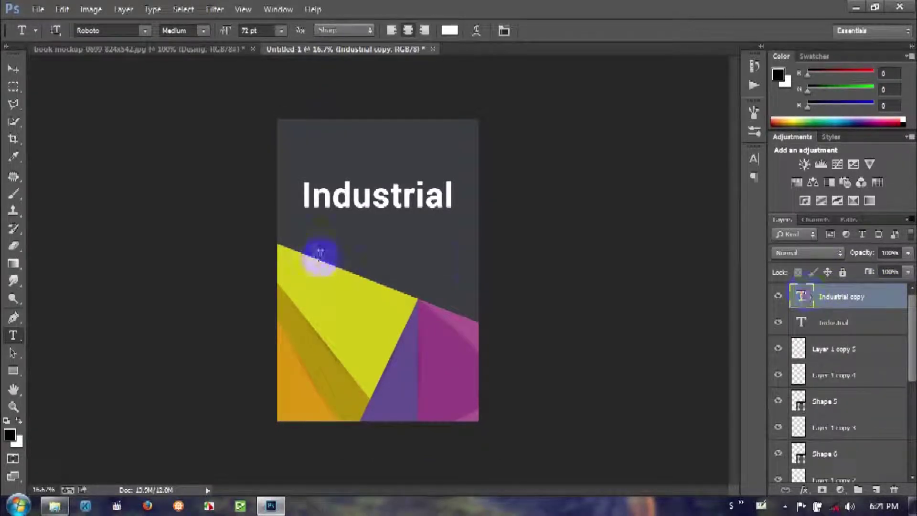
{"action": "mouse_move", "coordinate": [403, 261]}
{"action": "left_mouse_down"}
{"action": "mouse_move", "coordinate": [405, 306]}
{"action": "mouse_move", "coordinate": [405, 264]}
{"action": "left_mouse_up"}
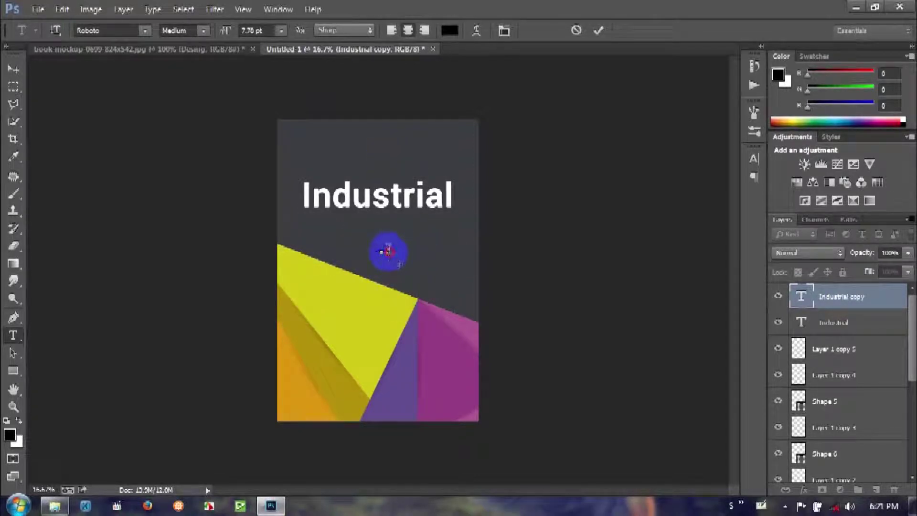
{"action": "left_click", "coordinate": [282, 30]}
{"action": "left_click", "coordinate": [293, 252]}
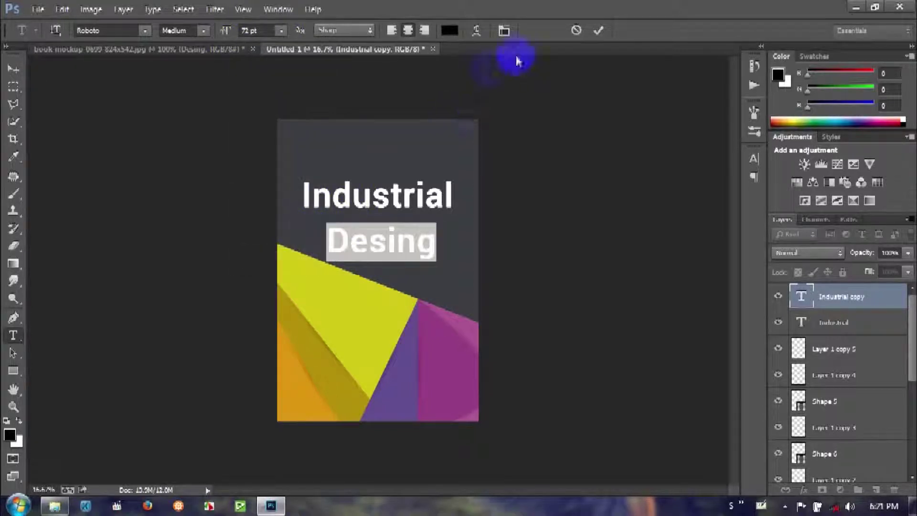
{"action": "left_click", "coordinate": [389, 307]}
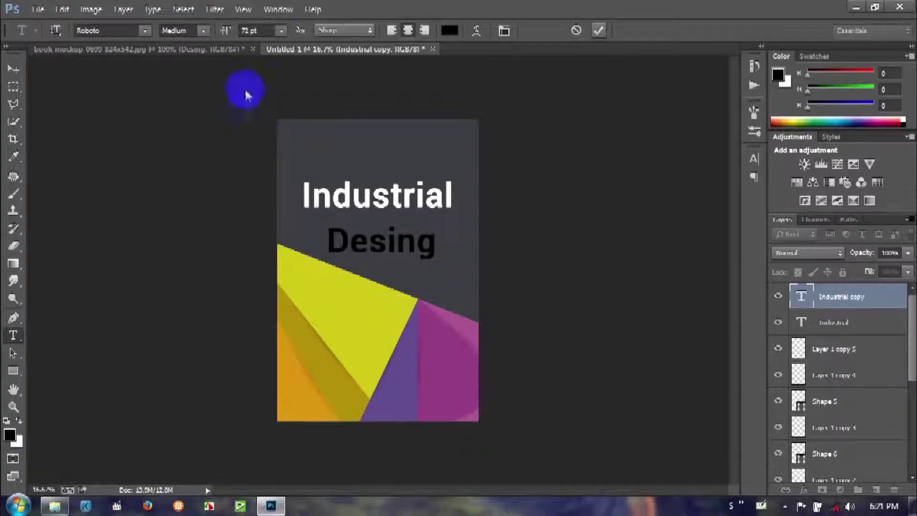
Colour the Desing text white, then switch to the book mockup.
{"action": "double_click", "coordinate": [807, 300]}
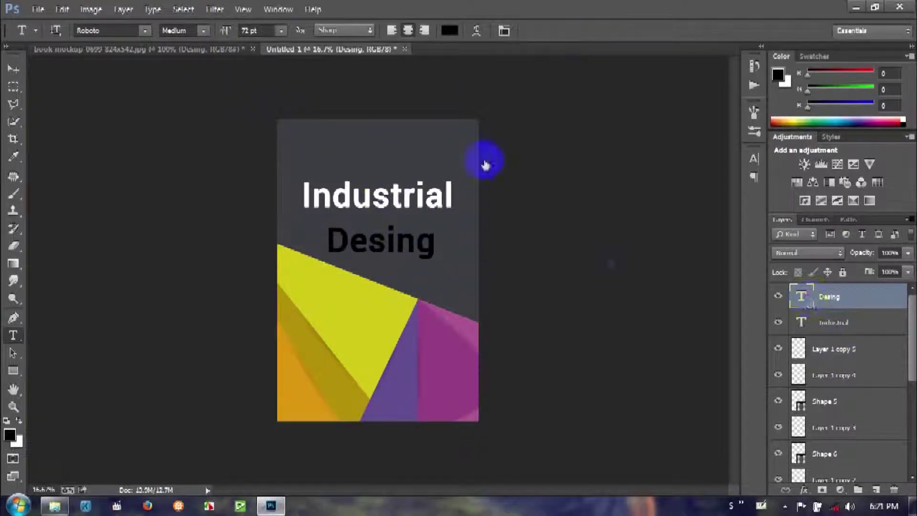
{"action": "left_click", "coordinate": [450, 30]}
{"action": "left_click_drag", "start_coordinate": [505, 137], "coordinate": [469, 107]}
{"action": "left_click", "coordinate": [808, 129]}
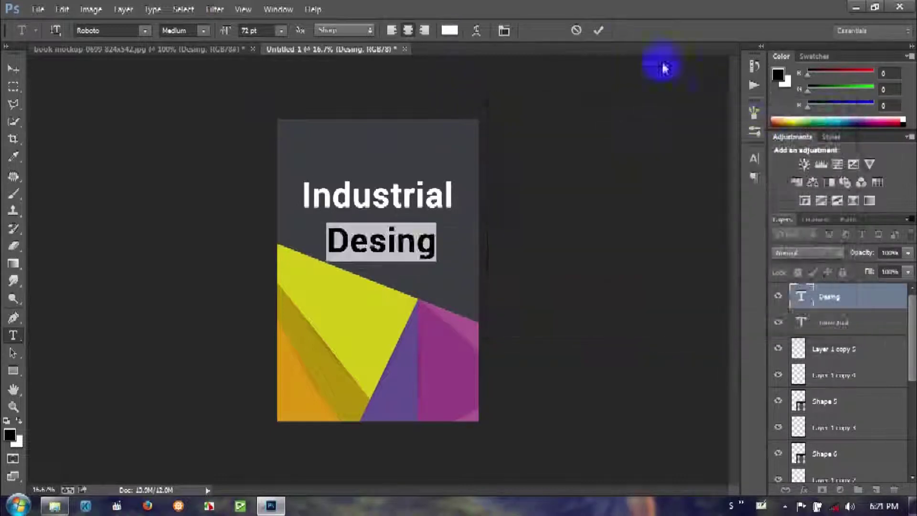
{"action": "left_click", "coordinate": [599, 30]}
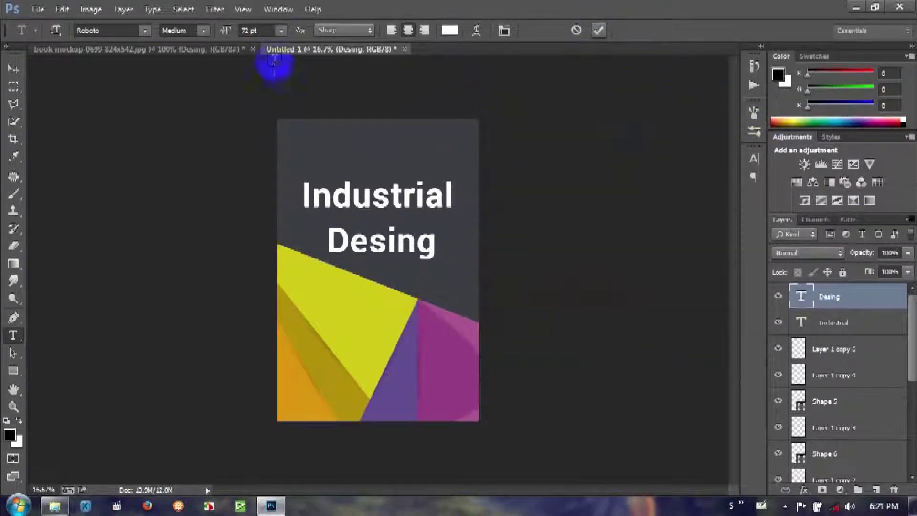
{"action": "left_click", "coordinate": [194, 49]}
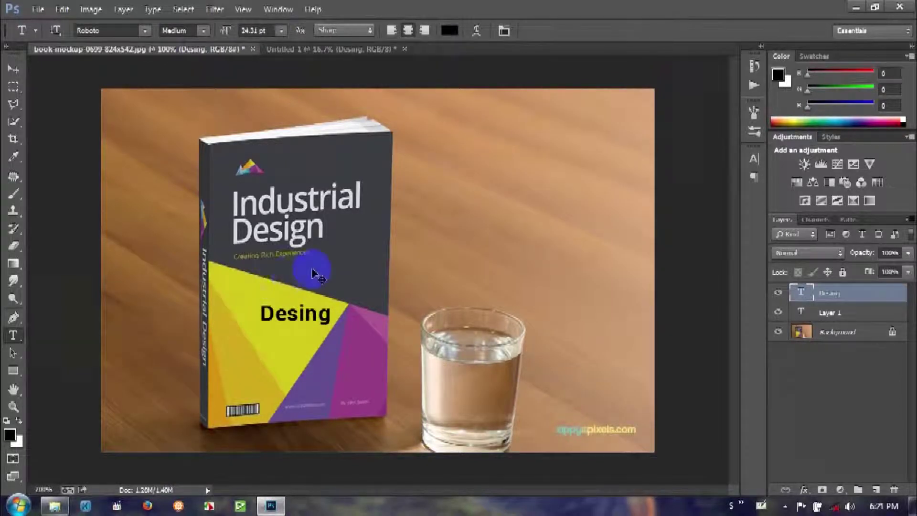
Zoom in on the book mockup's cover and select its Desing text.
{"action": "key", "text": "ctrl+plus"}
{"action": "double_click", "coordinate": [803, 293]}
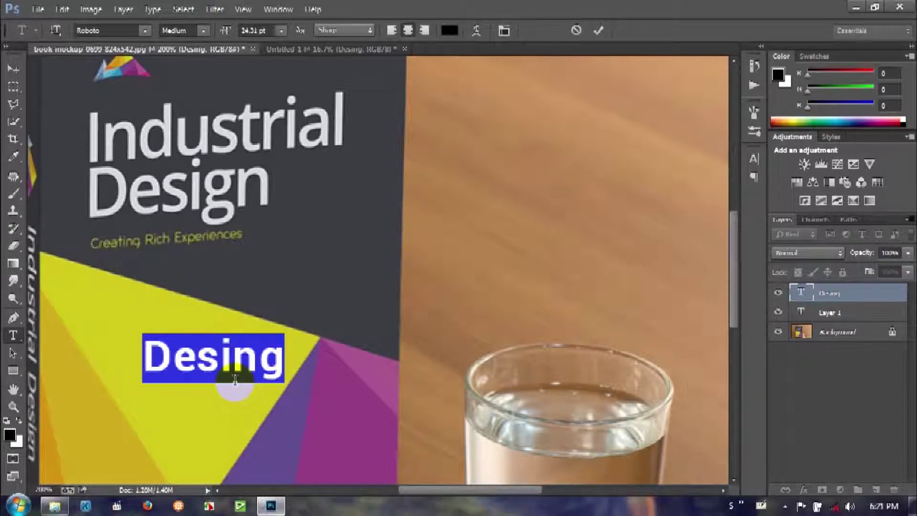
{"action": "key", "text": "ctrl+plus"}
{"action": "left_click", "coordinate": [475, 285]}
{"action": "left_click", "coordinate": [211, 365]}
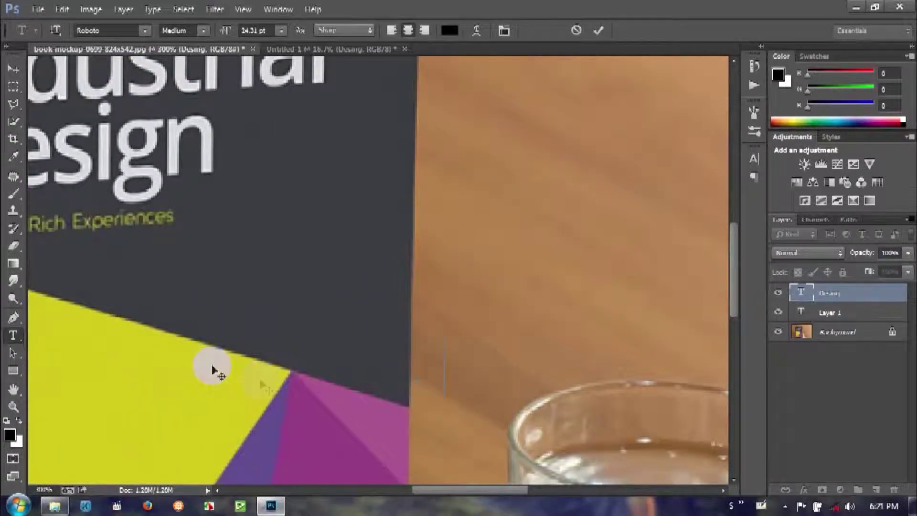
{"action": "left_click_drag", "start_coordinate": [462, 495], "coordinate": [412, 492]}
{"action": "left_click", "coordinate": [516, 180]}
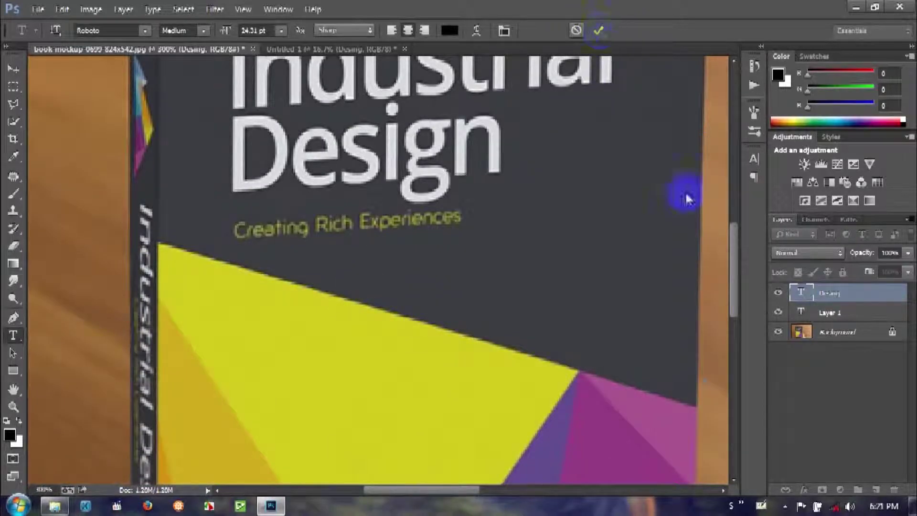
{"action": "left_click", "coordinate": [802, 293]}
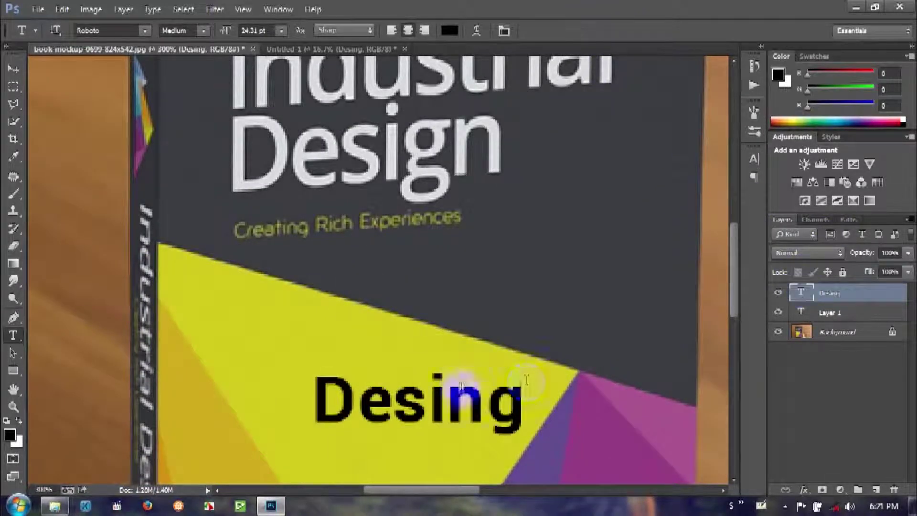
Replace Desing on the mockup with 'Creating Rich Experience' and copy that line.
{"action": "double_click", "coordinate": [435, 384]}
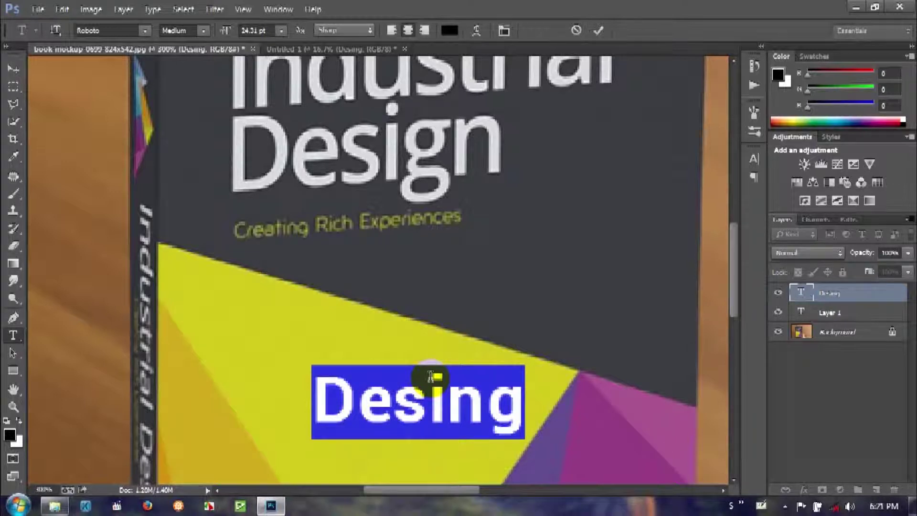
{"action": "type", "text": "Creat"}
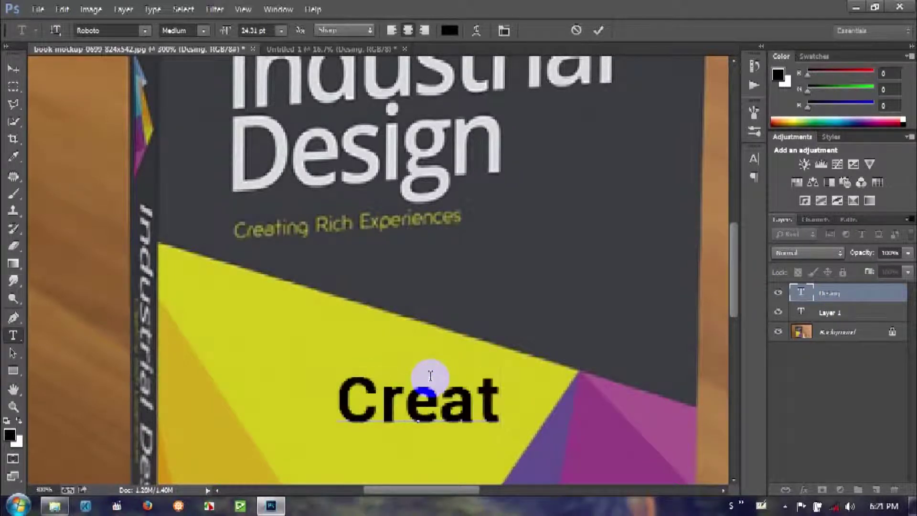
{"action": "type", "text": "in"}
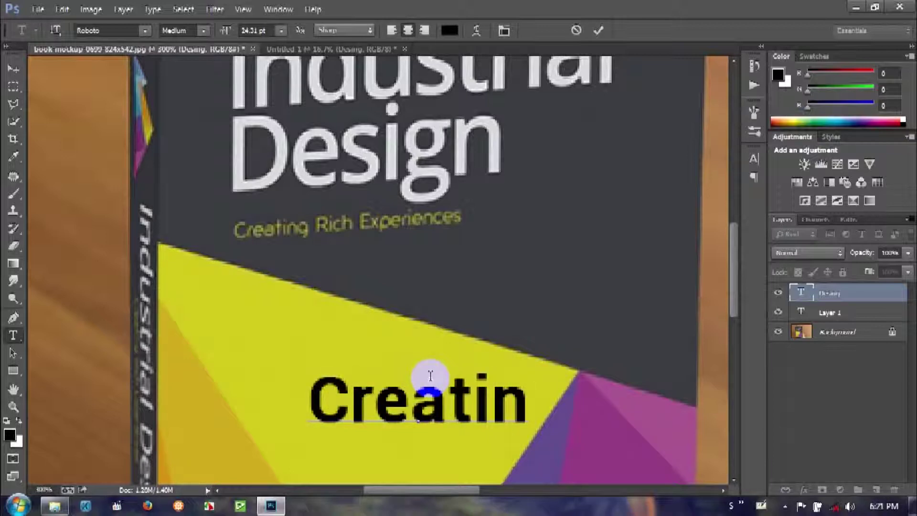
{"action": "type", "text": "g"}
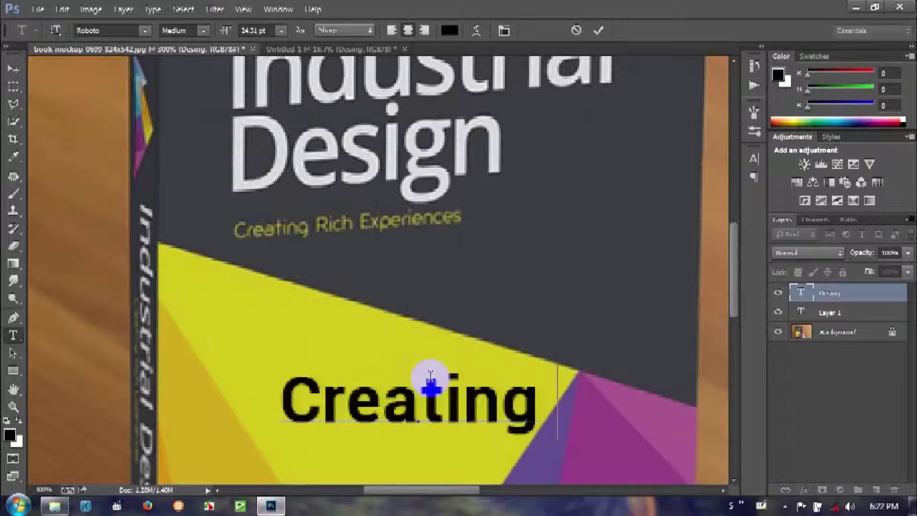
{"action": "type", "text": " Rich"}
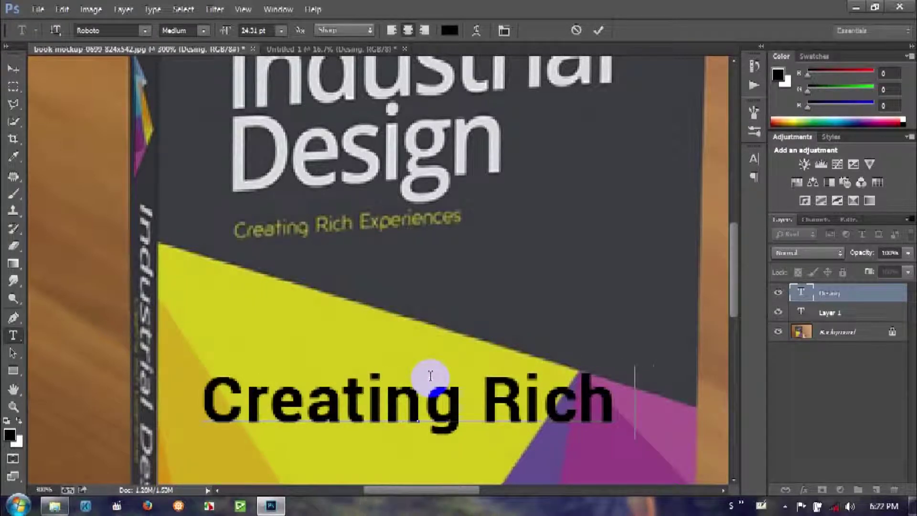
{"action": "type", "text": " Expe"}
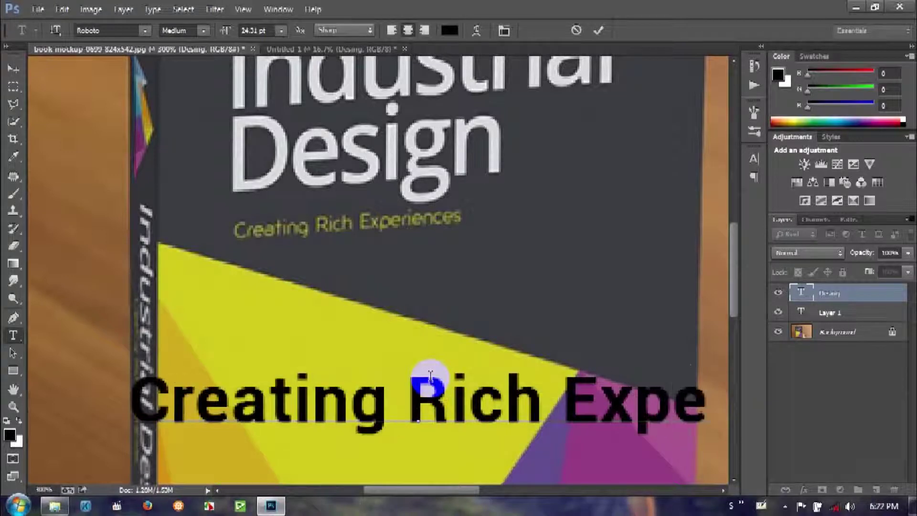
{"action": "type", "text": "r"}
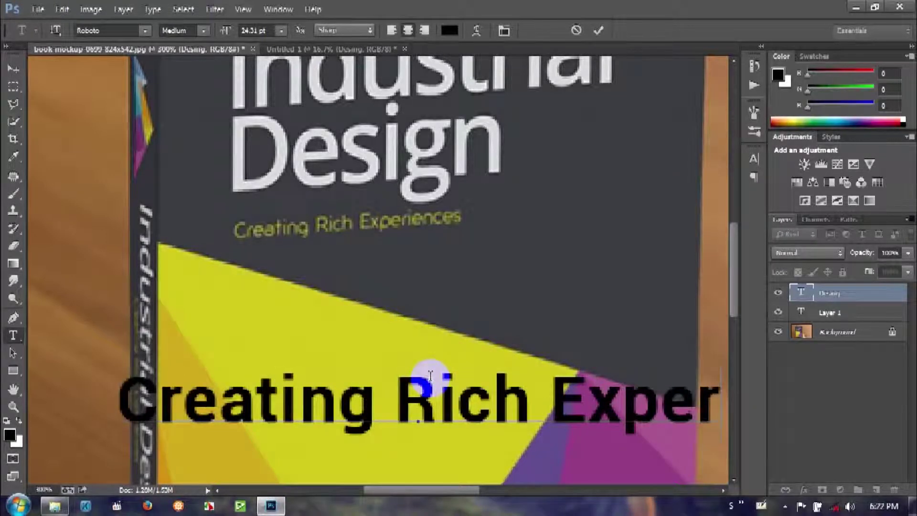
{"action": "type", "text": "ie"}
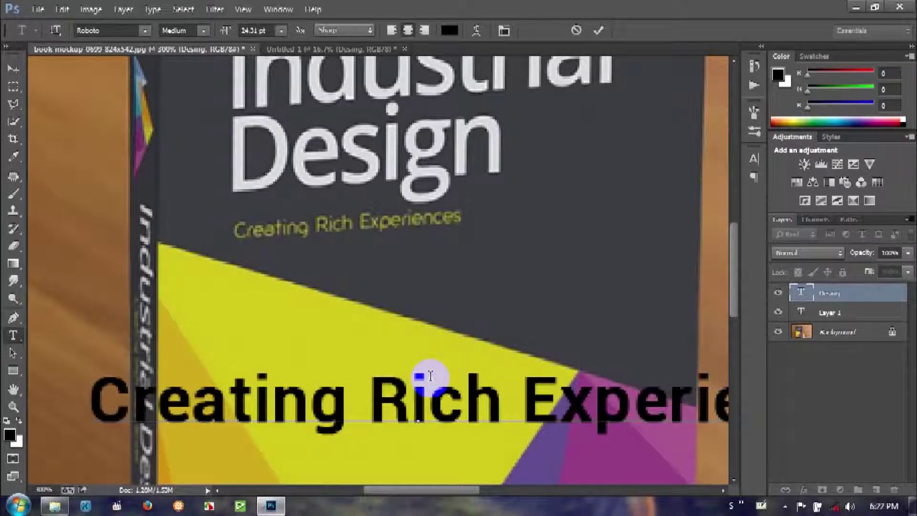
{"action": "type", "text": "nce"}
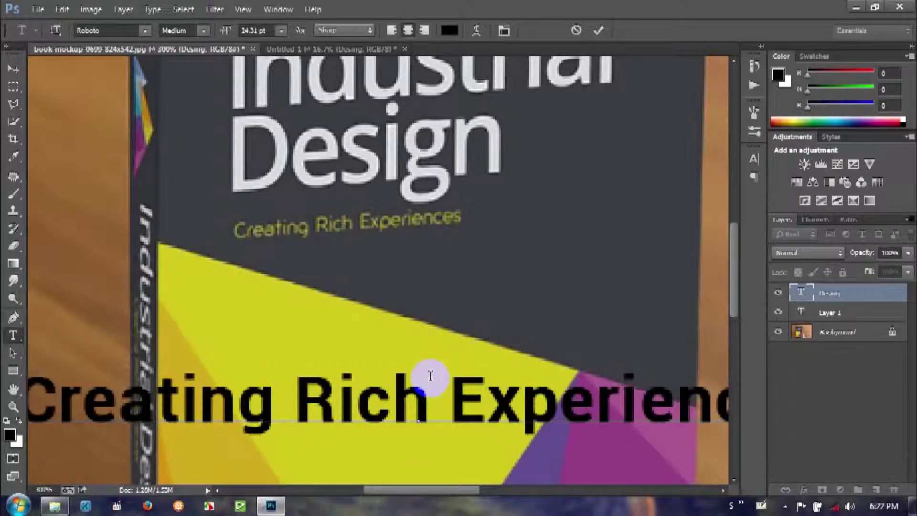
{"action": "triple_click", "coordinate": [430, 380]}
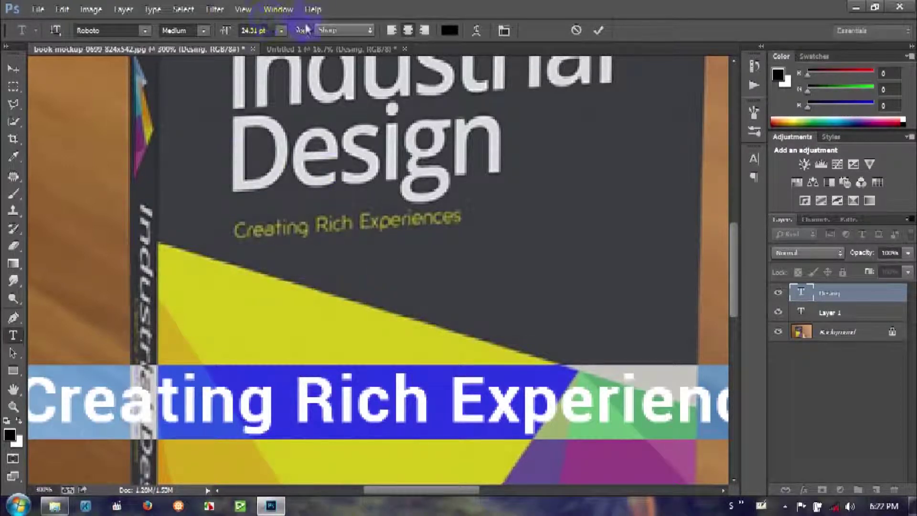
{"action": "key", "text": "ctrl+h"}
{"action": "left_click", "coordinate": [322, 53]}
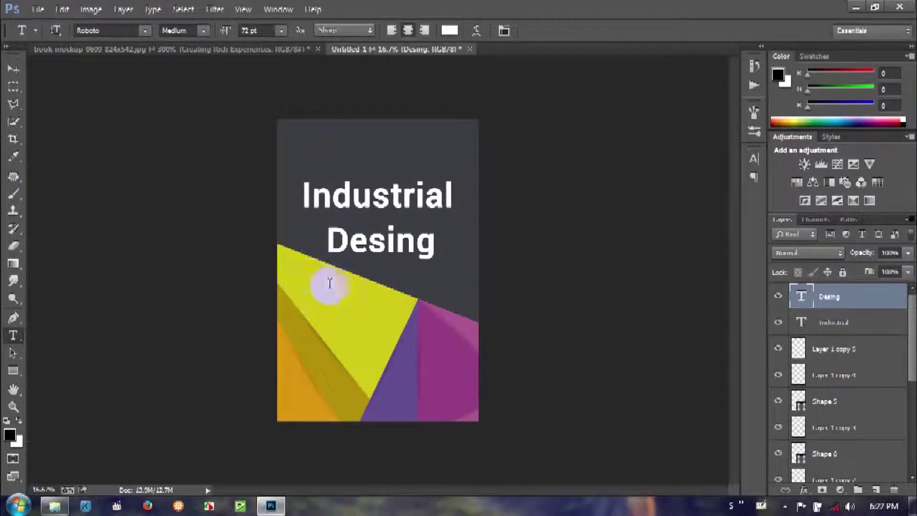
Paste the copied subtitle as a new text line just under Desing.
{"action": "left_click", "coordinate": [394, 290]}
{"action": "key", "text": "ctrl+v"}
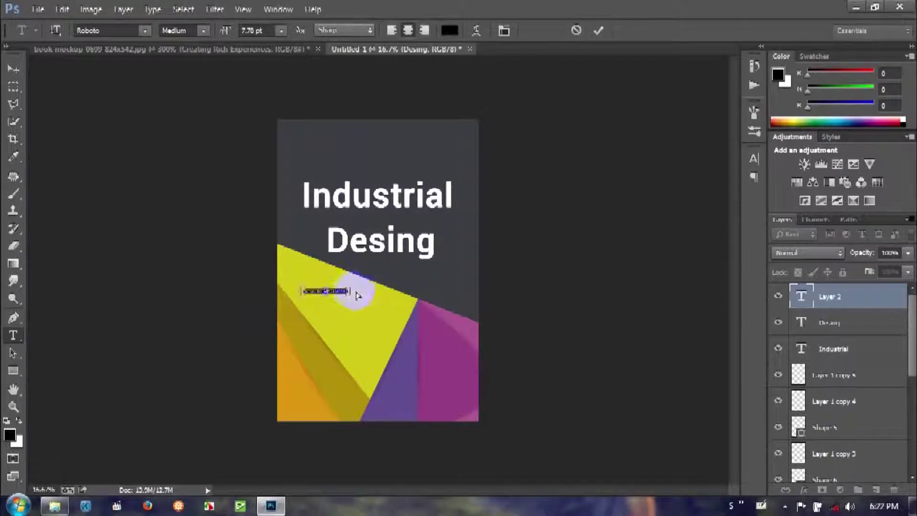
{"action": "key", "text": "ctrl+a"}
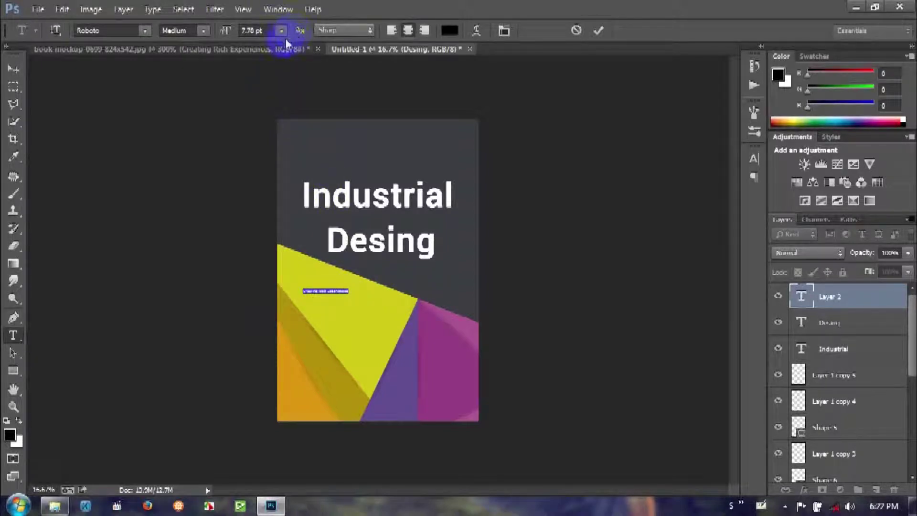
{"action": "left_click", "coordinate": [281, 31]}
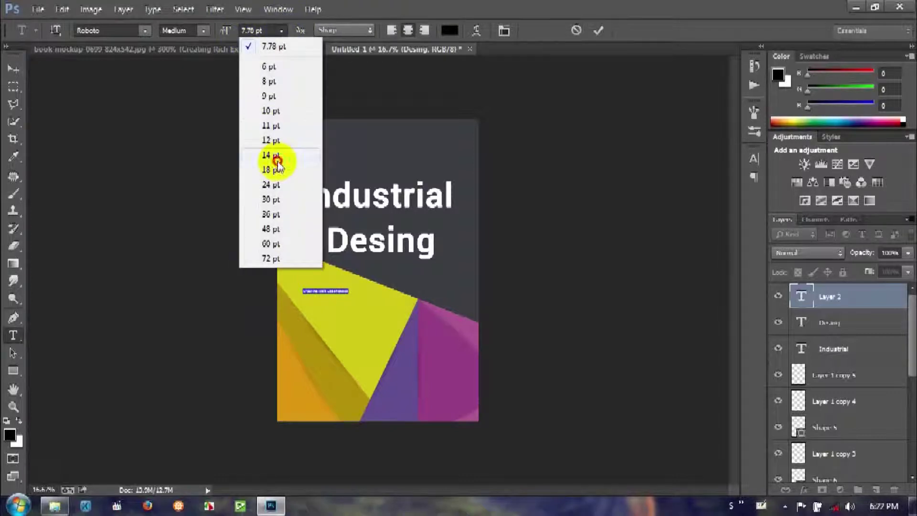
{"action": "left_click", "coordinate": [280, 154]}
{"action": "left_click_drag", "start_coordinate": [360, 337], "coordinate": [423, 313]}
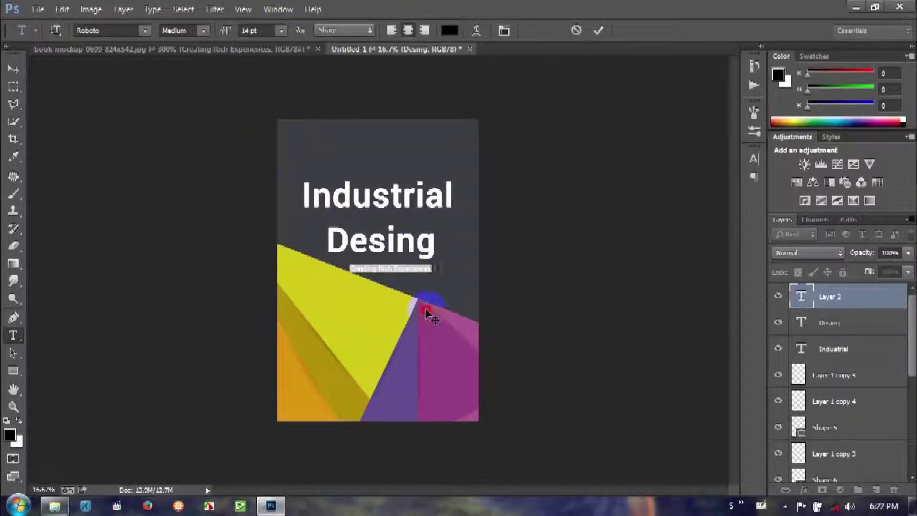
Settle the subtitle at 18 pt and copy its layer into the book mockup.
{"action": "left_click", "coordinate": [282, 31]}
{"action": "left_click", "coordinate": [308, 184]}
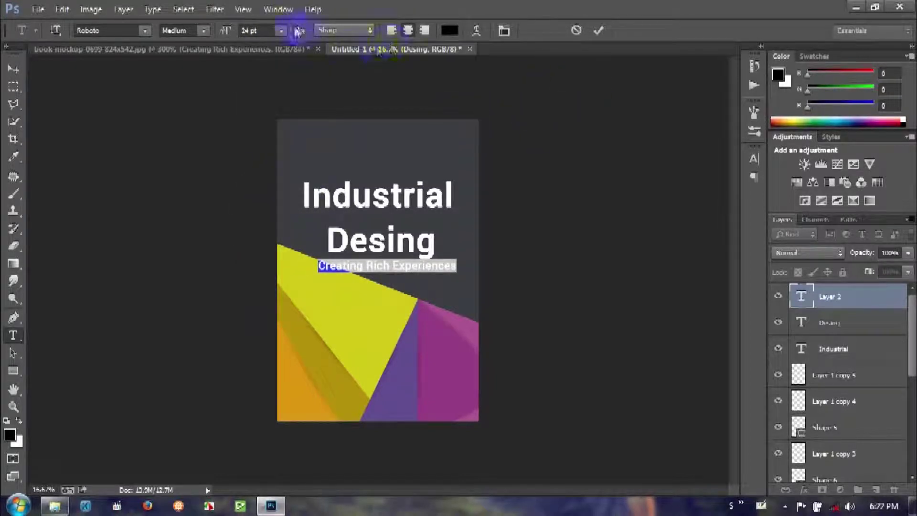
{"action": "left_click", "coordinate": [282, 30]}
{"action": "left_click", "coordinate": [270, 170]}
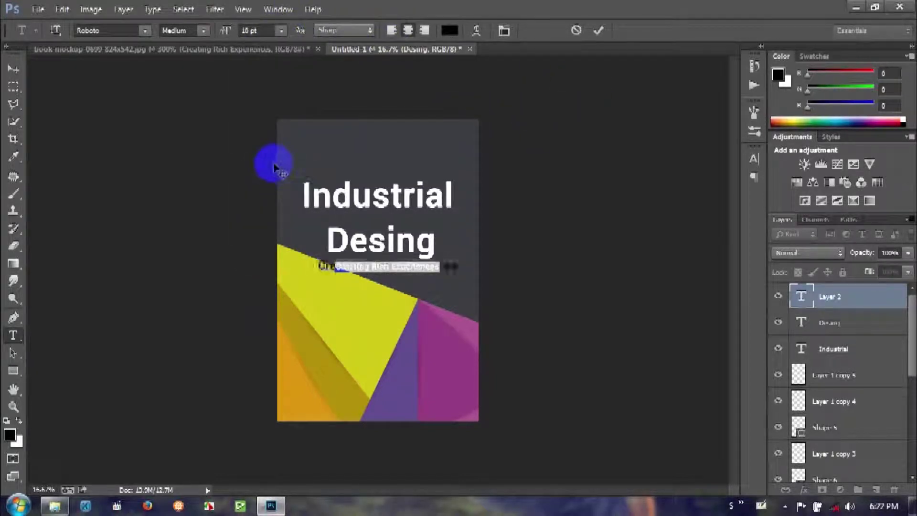
{"action": "left_click", "coordinate": [600, 31]}
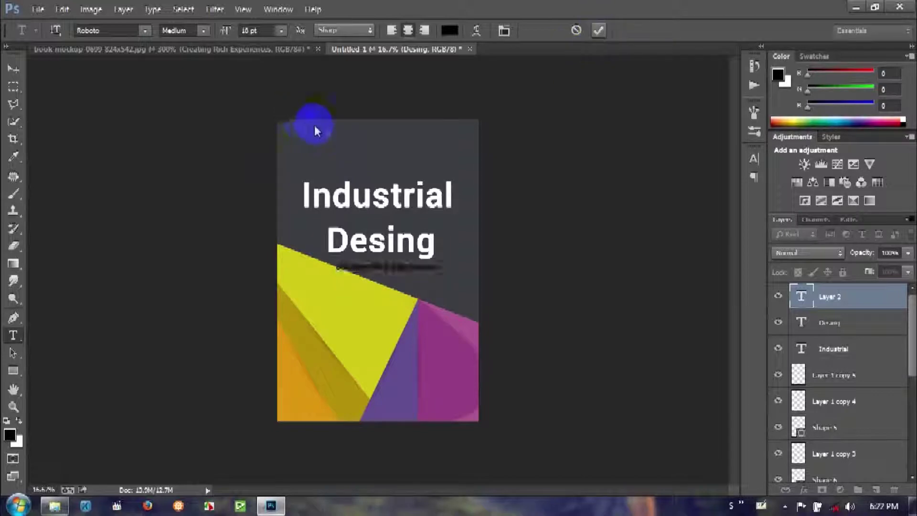
{"action": "left_click", "coordinate": [14, 70]}
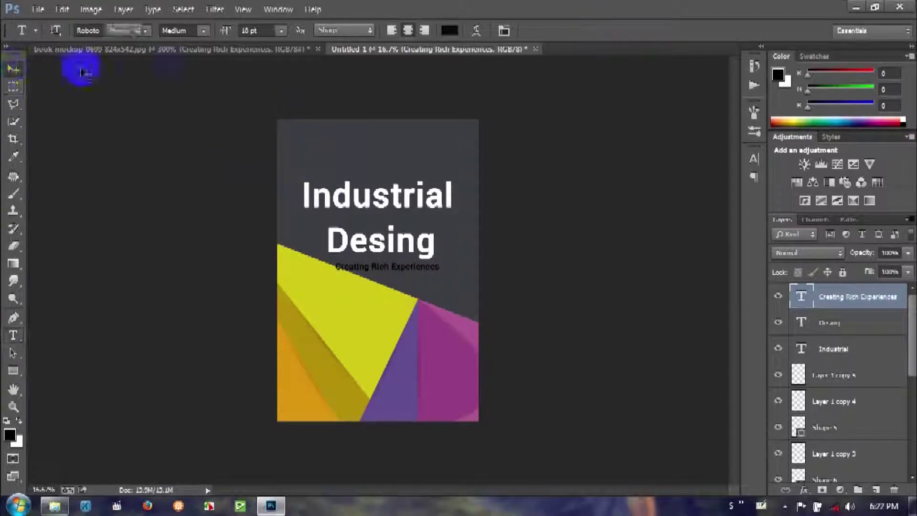
{"action": "left_click_drag", "start_coordinate": [78, 67], "coordinate": [358, 317]}
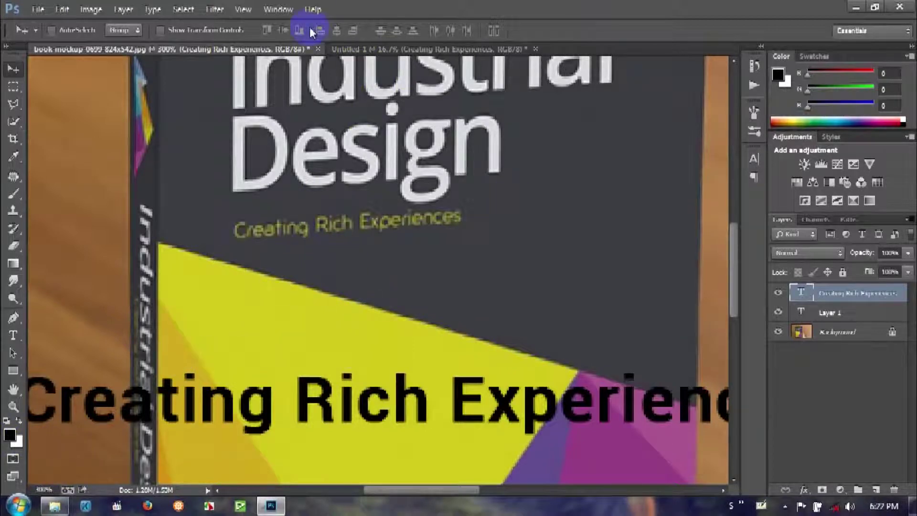
Colour the cover subtitle olive gold (b1910b) sampled from the canvas.
{"action": "left_click", "coordinate": [406, 49]}
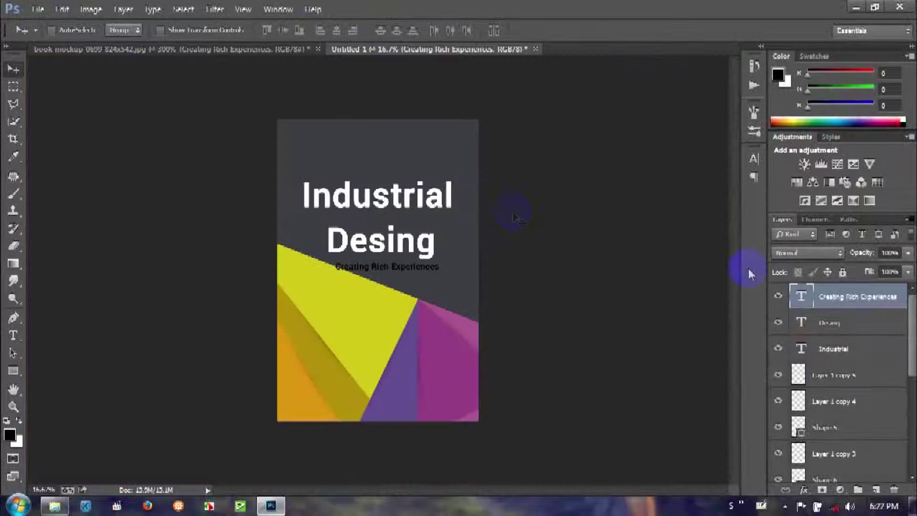
{"action": "double_click", "coordinate": [806, 300]}
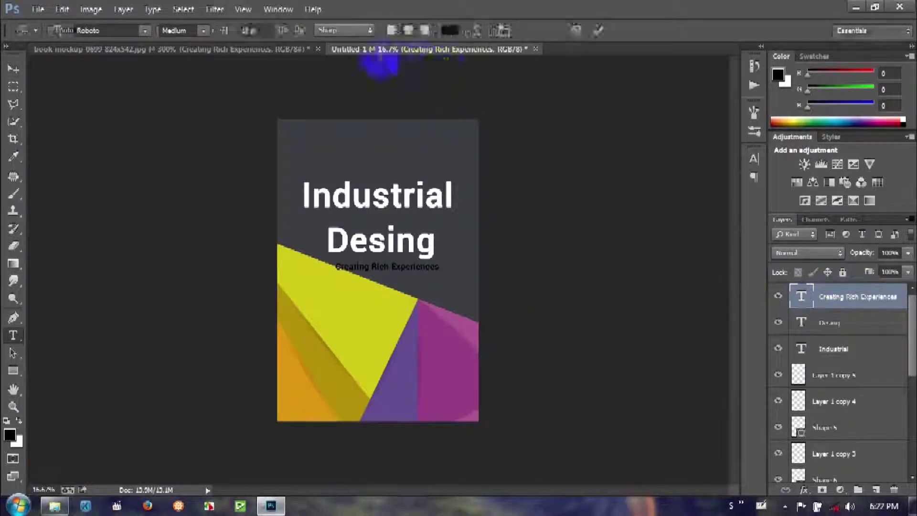
{"action": "left_click", "coordinate": [450, 31]}
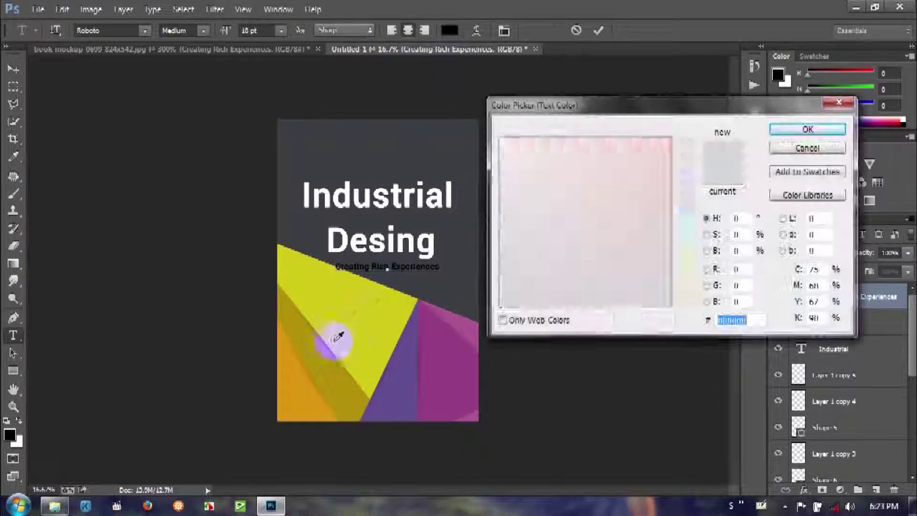
{"action": "left_click", "coordinate": [319, 352]}
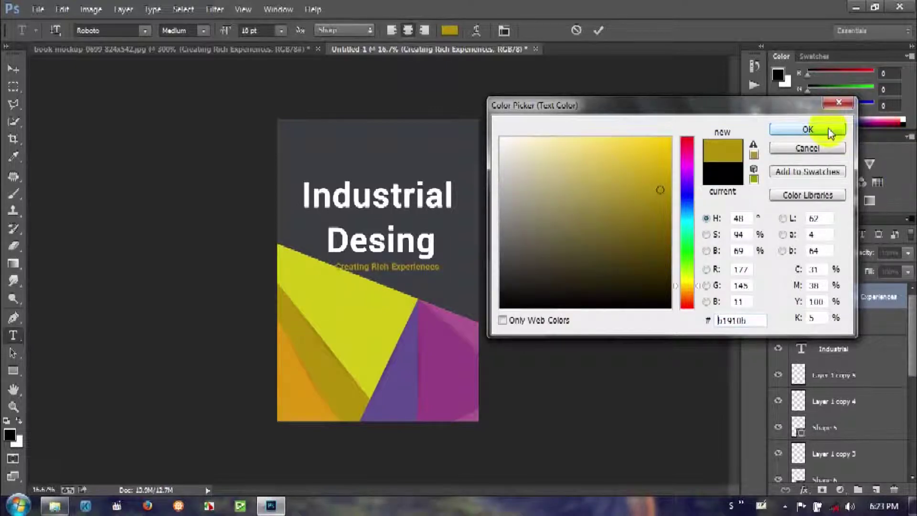
{"action": "left_click", "coordinate": [807, 129]}
{"action": "left_click", "coordinate": [599, 30]}
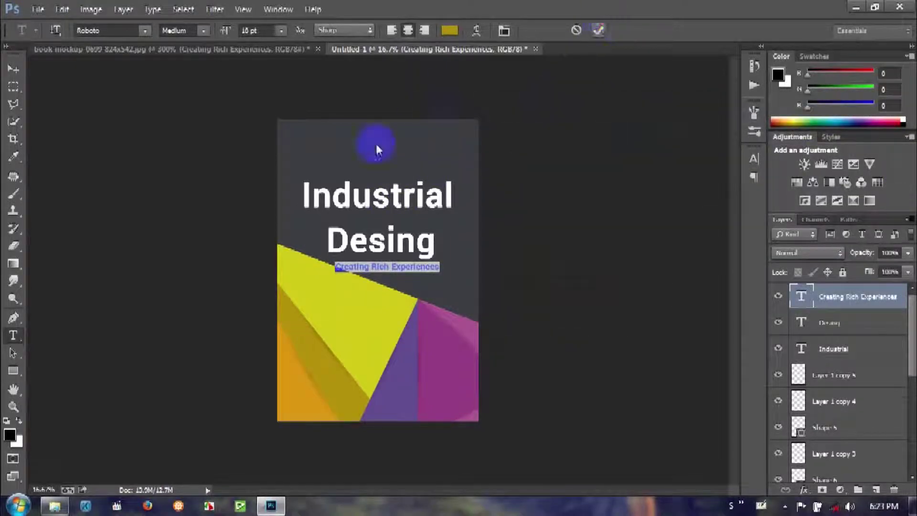
Compare with the full book mockup at fit-to-screen zoom, then return to the cover.
{"action": "key", "text": "v"}
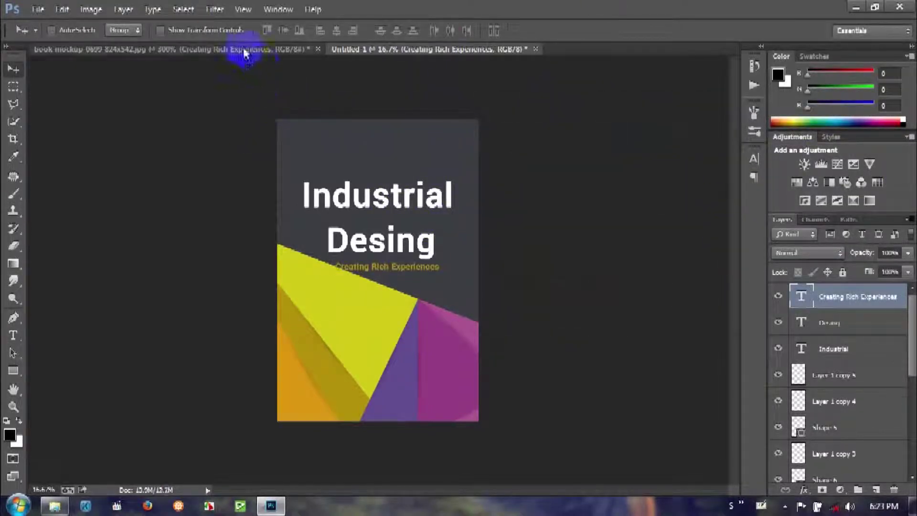
{"action": "left_click", "coordinate": [242, 48]}
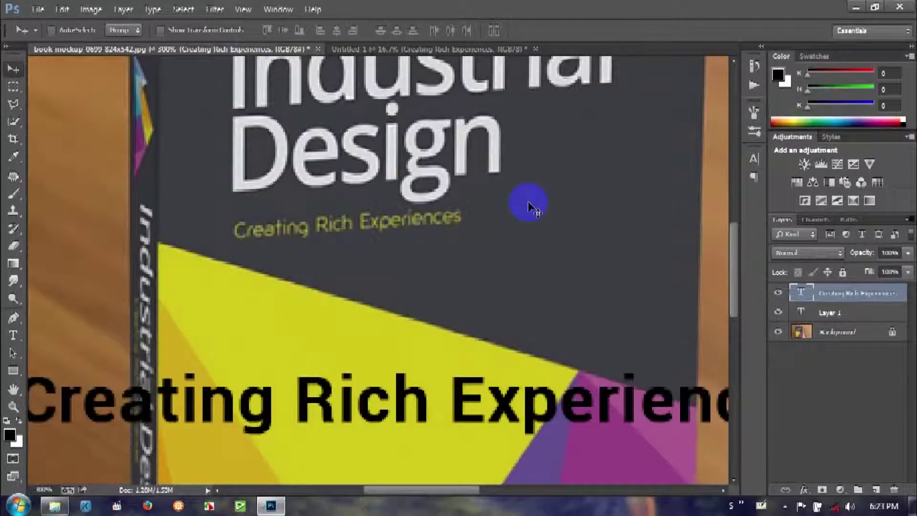
{"action": "key", "text": "ctrl+1"}
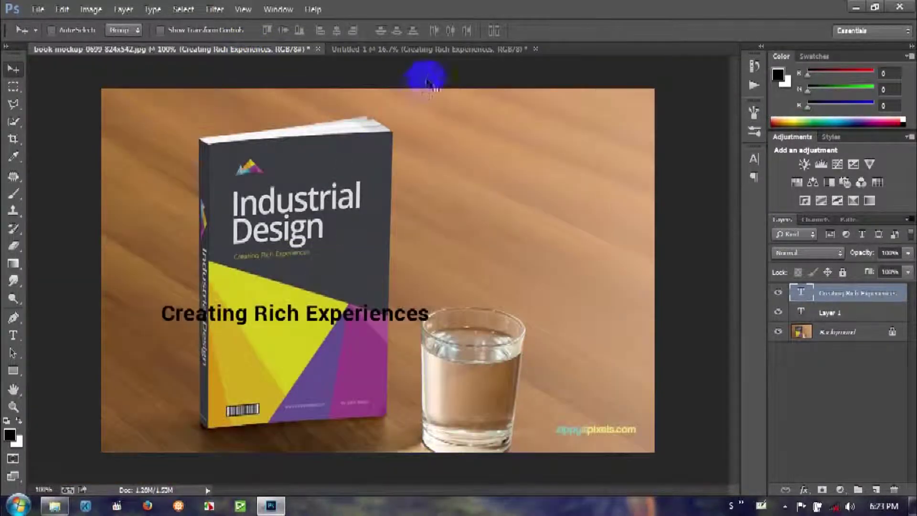
{"action": "left_click", "coordinate": [429, 49]}
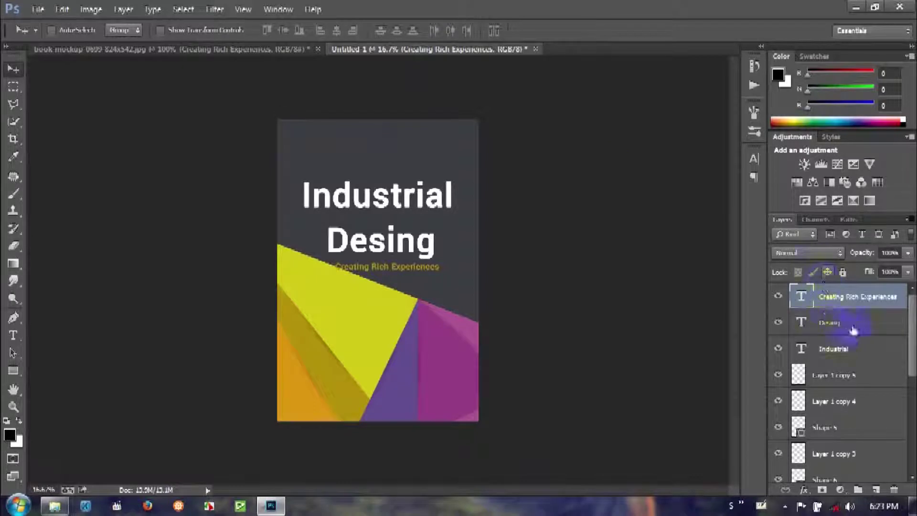
Move the Industrial layer to the top of the layer stack.
{"action": "left_click", "coordinate": [854, 329]}
{"action": "left_click", "coordinate": [837, 351]}
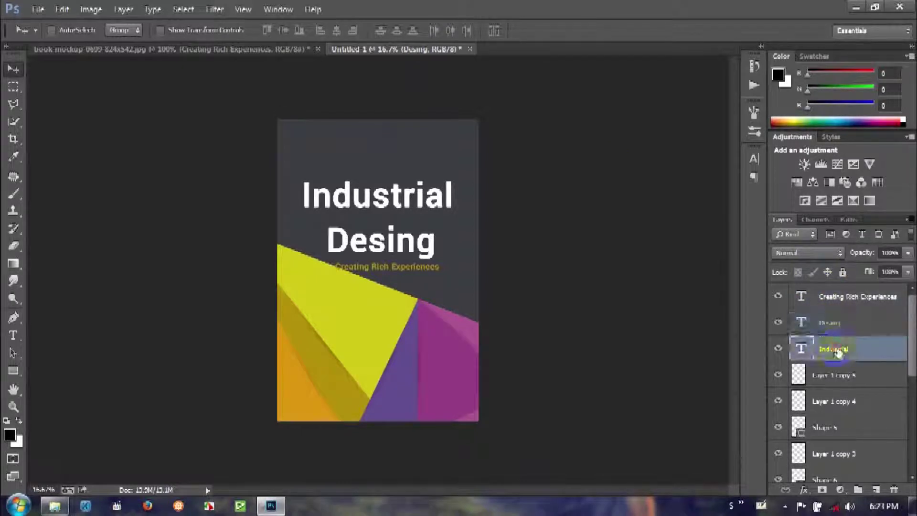
{"action": "mouse_move", "coordinate": [851, 301]}
{"action": "left_mouse_down"}
{"action": "mouse_move", "coordinate": [853, 354]}
{"action": "mouse_move", "coordinate": [839, 294]}
{"action": "left_mouse_up"}
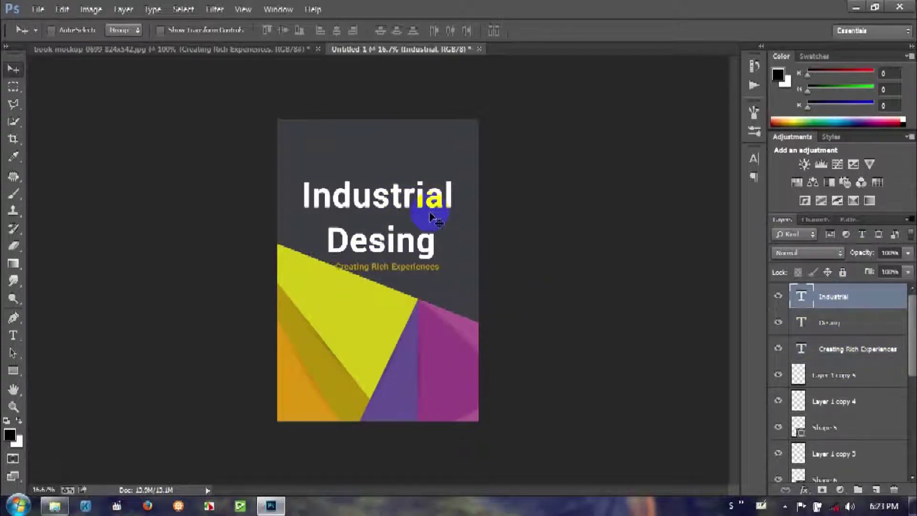
{"action": "key", "text": "ctrl+t"}
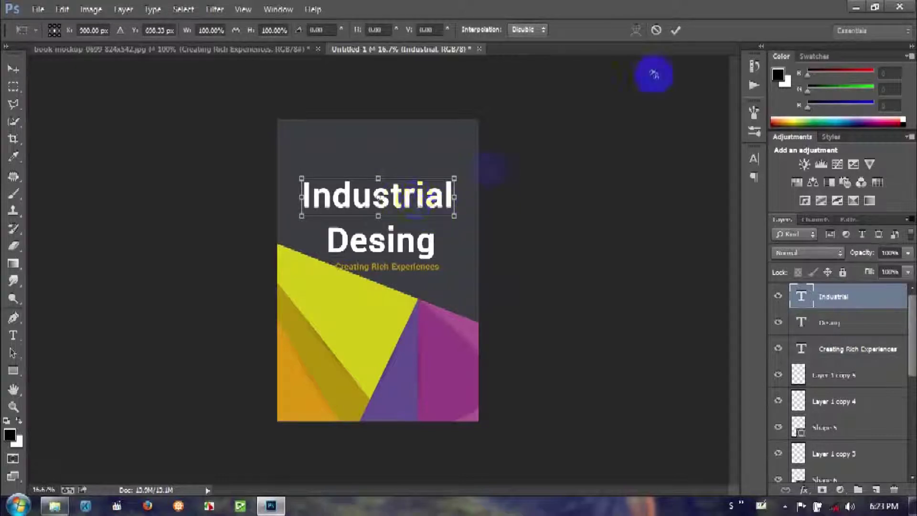
{"action": "left_click", "coordinate": [656, 30]}
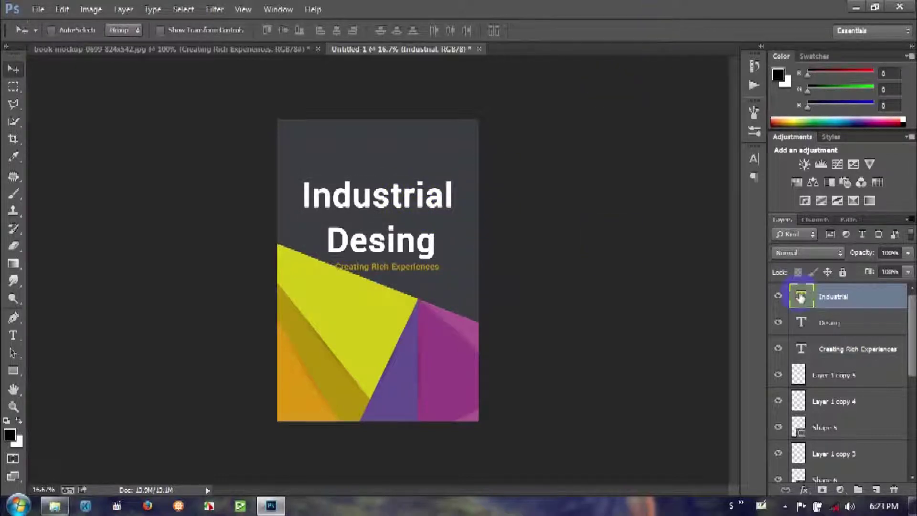
Select the Industrial title text and set it to Roboto Light.
{"action": "key", "text": "t"}
{"action": "left_click", "coordinate": [453, 196]}
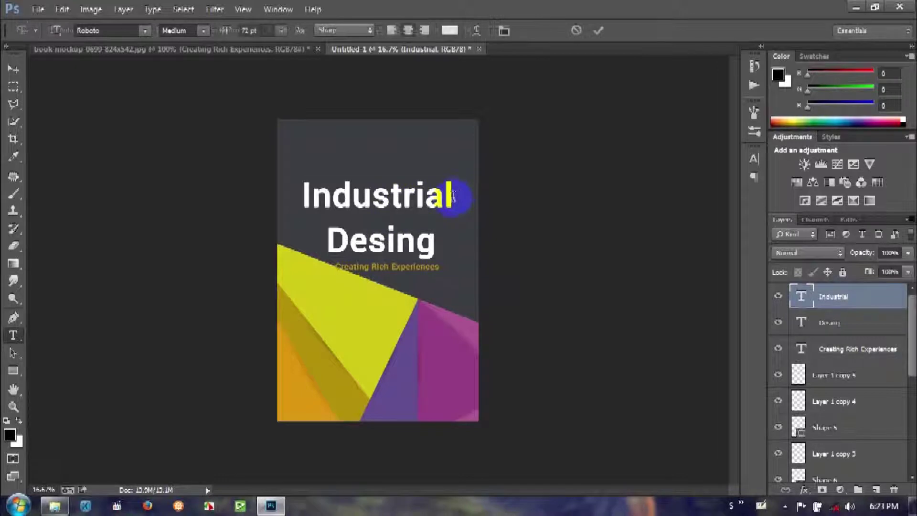
{"action": "left_click_drag", "start_coordinate": [453, 196], "coordinate": [301, 196]}
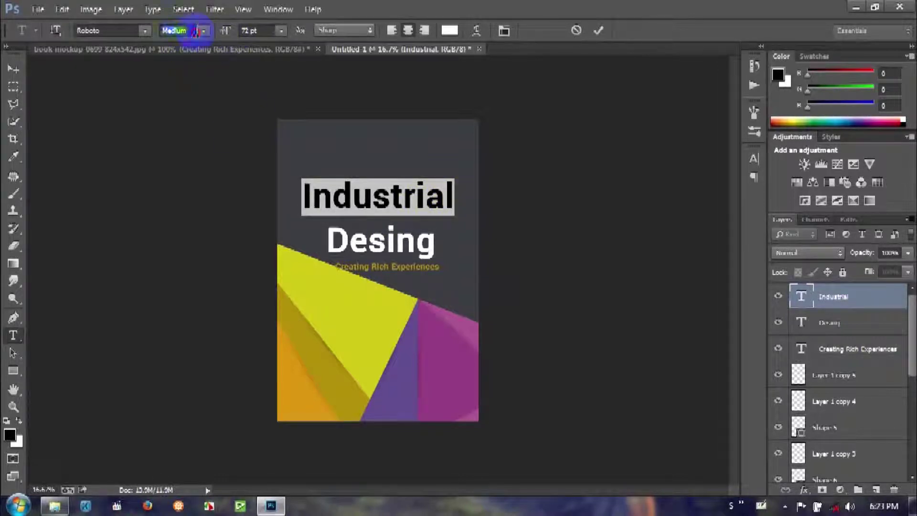
{"action": "left_click", "coordinate": [209, 35]}
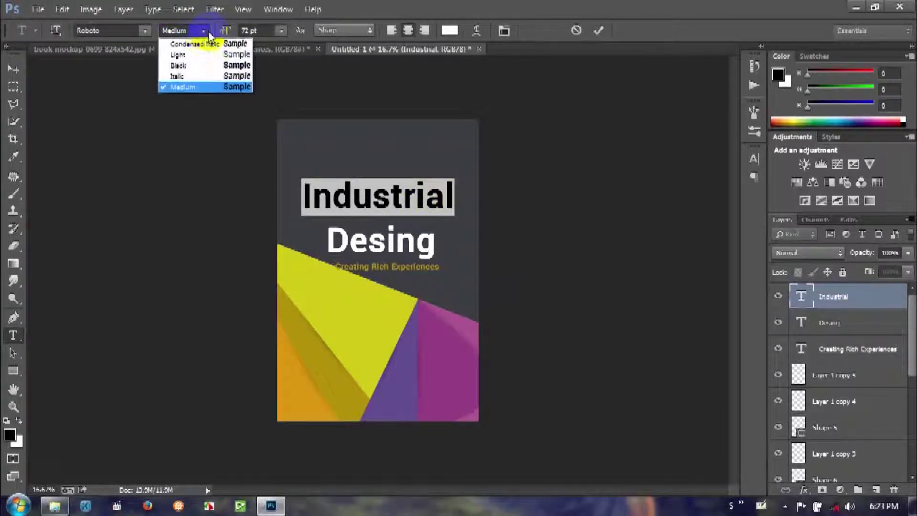
{"action": "left_click", "coordinate": [203, 58]}
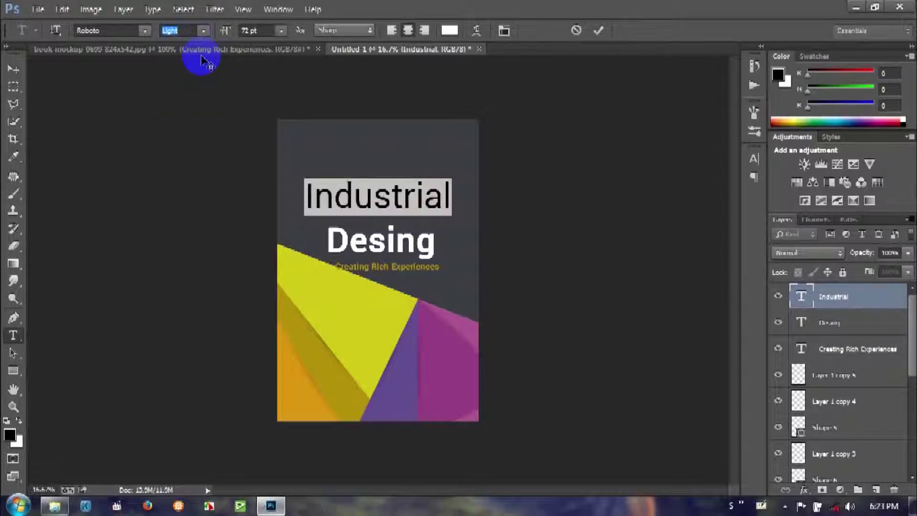
{"action": "left_click", "coordinate": [206, 36]}
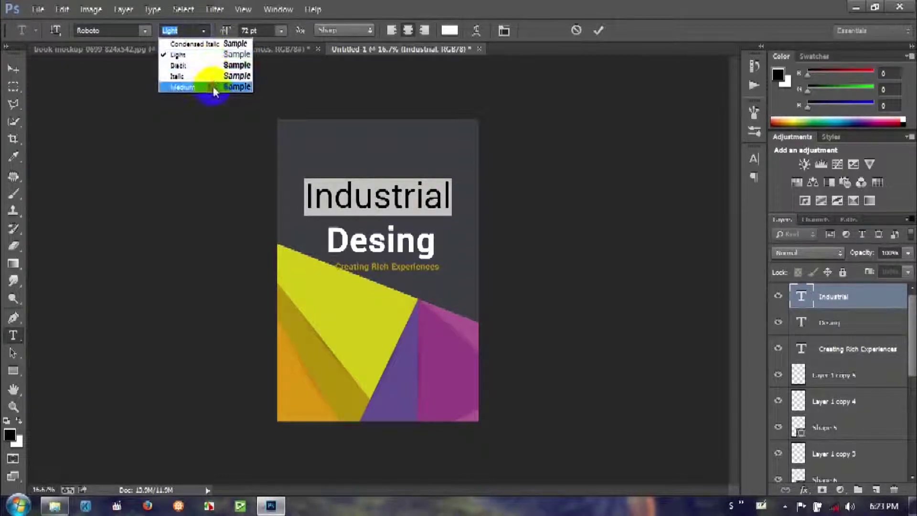
{"action": "left_click", "coordinate": [209, 85]}
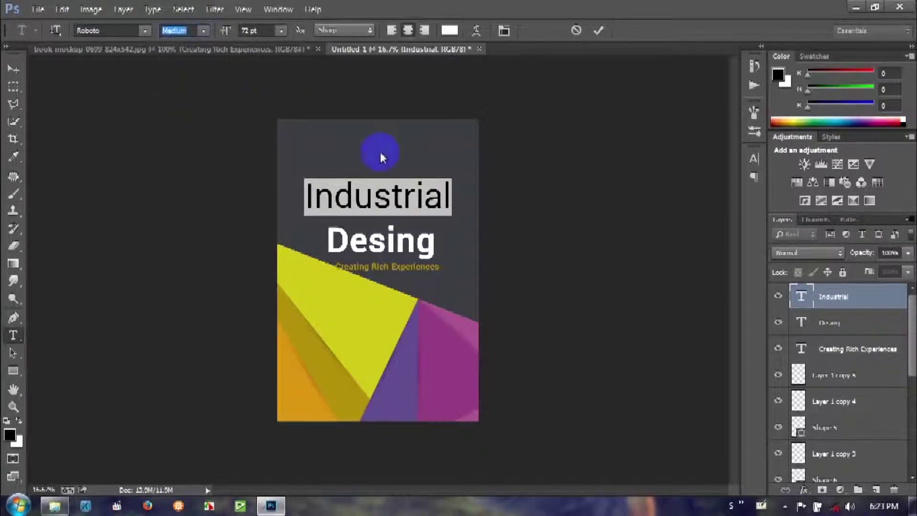
{"action": "left_click", "coordinate": [205, 36]}
{"action": "left_click", "coordinate": [205, 57]}
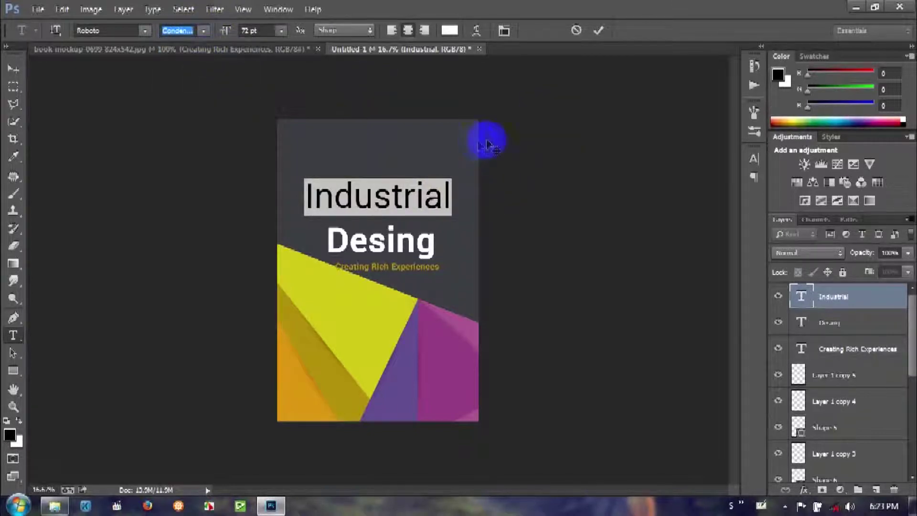
Keep Industrial in Light after previewing a condensed style, and compare with the mockup.
{"action": "key", "text": "Down"}
{"action": "key", "text": "Up"}
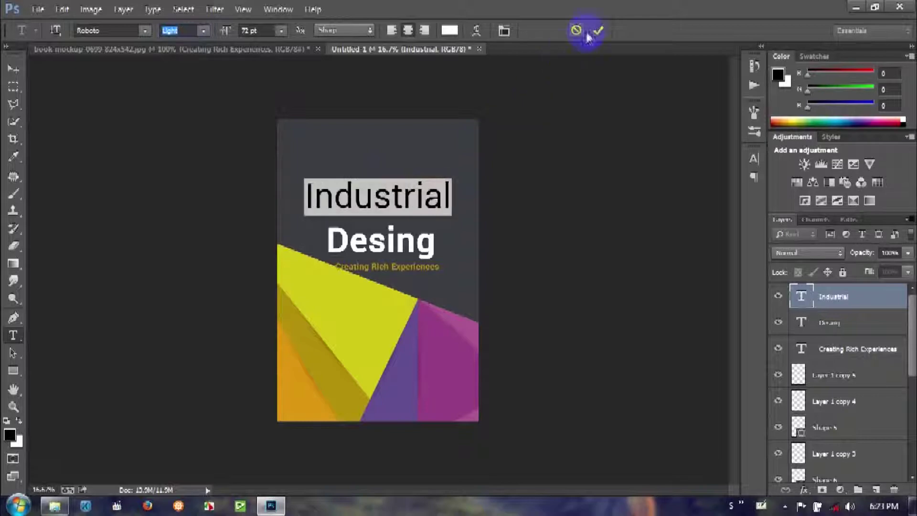
{"action": "left_click", "coordinate": [599, 30]}
{"action": "key", "text": "v"}
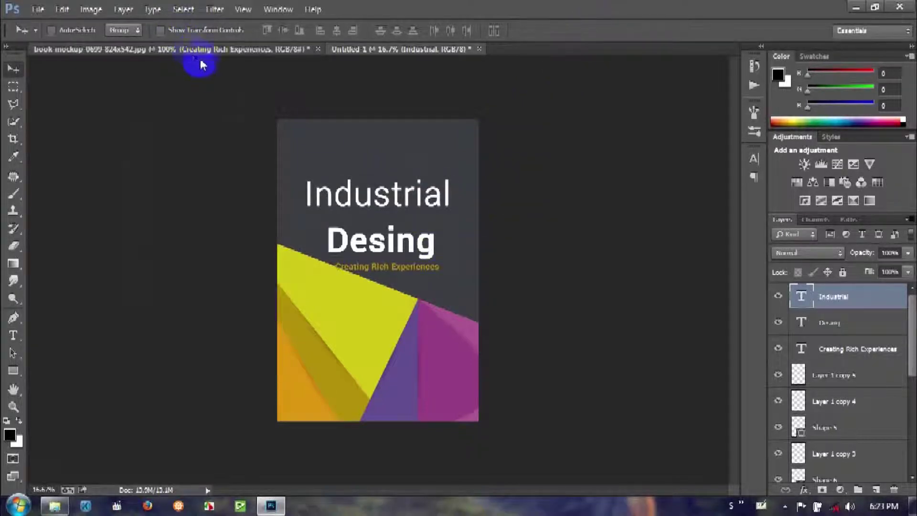
{"action": "left_click", "coordinate": [188, 50]}
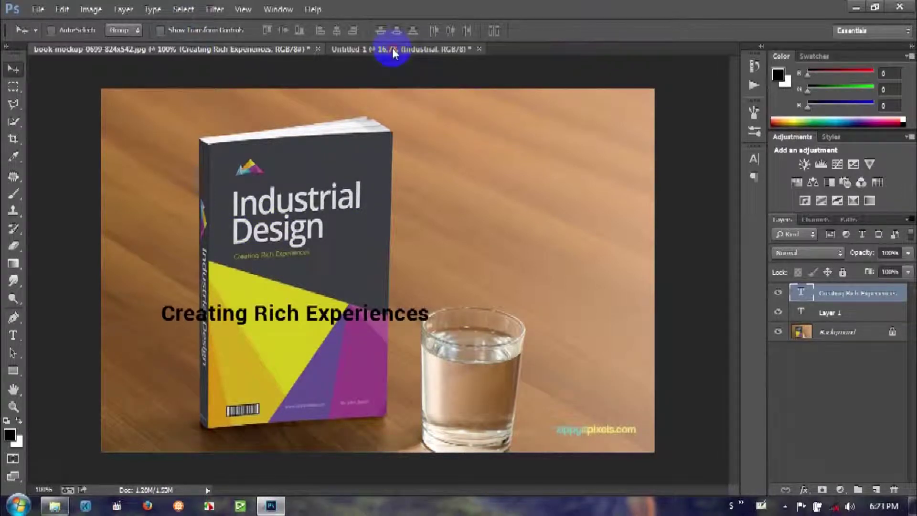
Reposition the Industrial and Desing titles on the cover.
{"action": "left_click", "coordinate": [401, 49]}
{"action": "left_click_drag", "start_coordinate": [361, 198], "coordinate": [368, 187]}
{"action": "left_click", "coordinate": [849, 325]}
{"action": "left_click_drag", "start_coordinate": [381, 242], "coordinate": [372, 223]}
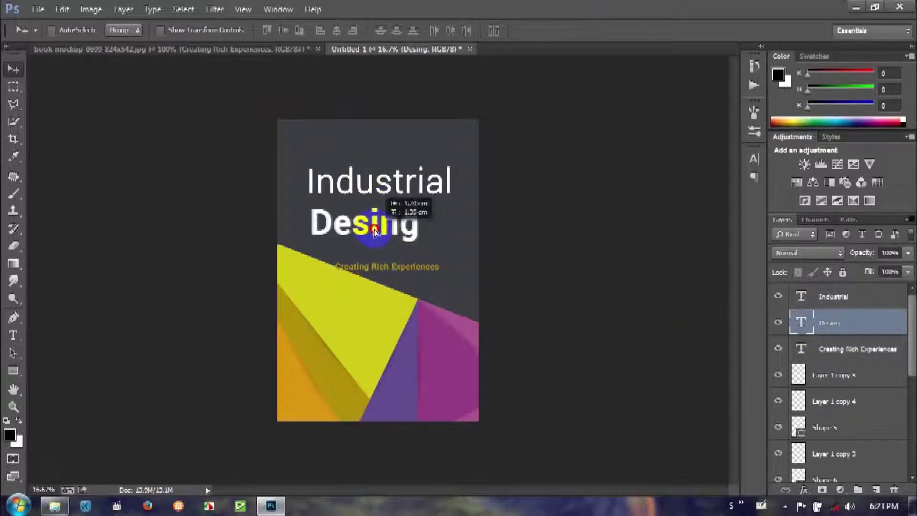
Set the Desing line to Roboto Medium weight.
{"action": "double_click", "coordinate": [803, 323]}
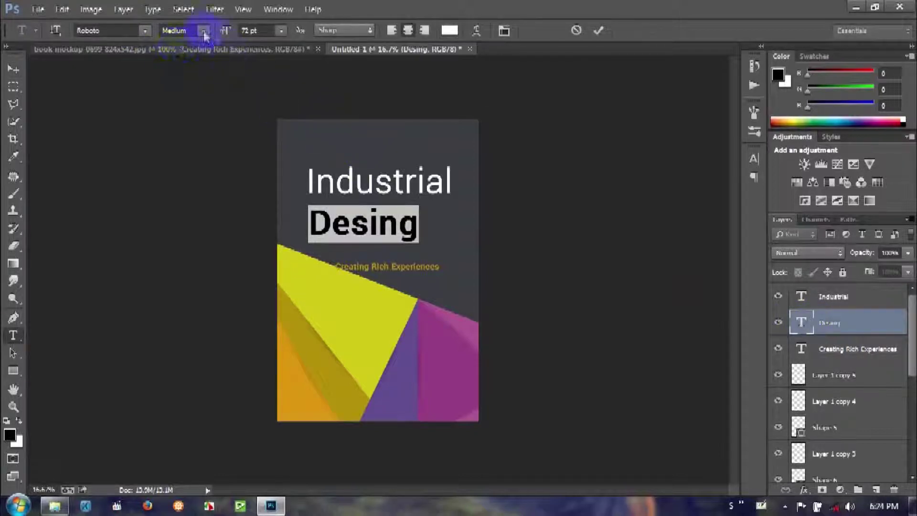
{"action": "left_click", "coordinate": [203, 31]}
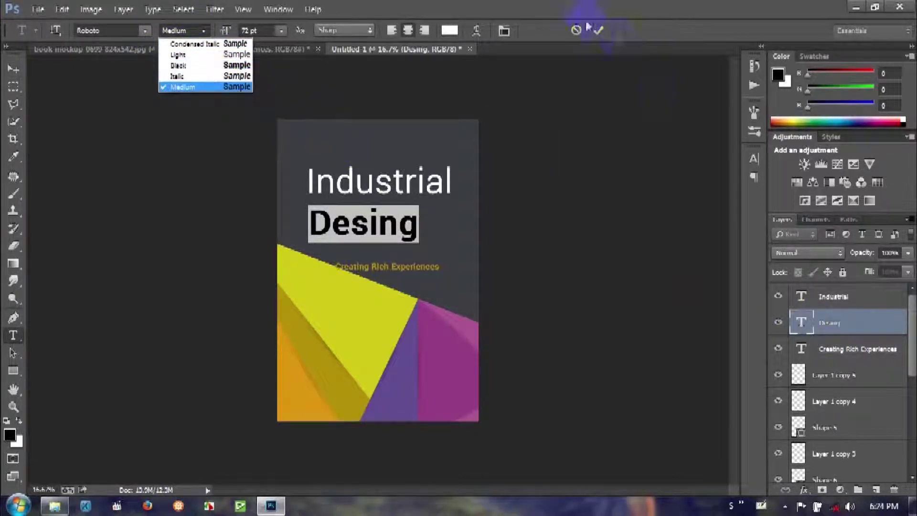
{"action": "left_click", "coordinate": [599, 33]}
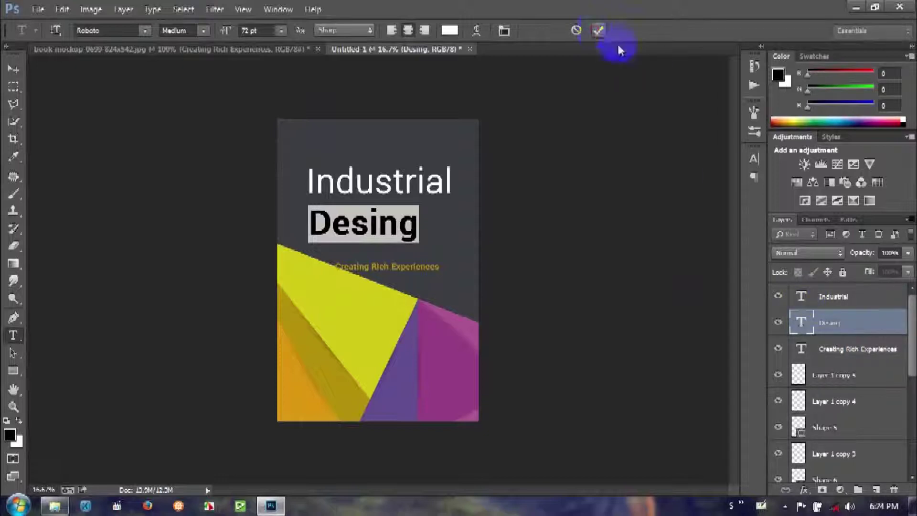
{"action": "left_click", "coordinate": [833, 296]}
{"action": "key", "text": "v"}
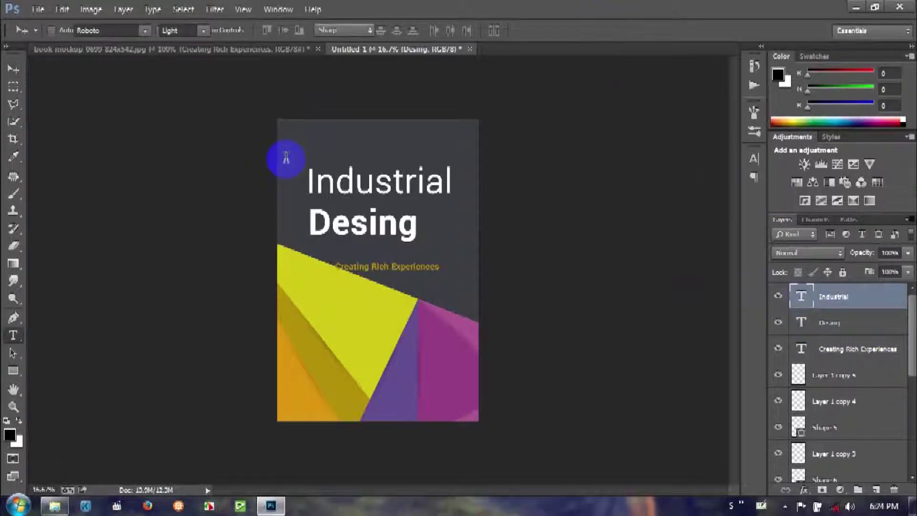
Set Industrial to Roboto Medium too and nudge Desing up and left beneath it.
{"action": "left_click", "coordinate": [203, 30]}
{"action": "left_click", "coordinate": [219, 89]}
{"action": "left_click", "coordinate": [598, 31]}
{"action": "key", "text": "v"}
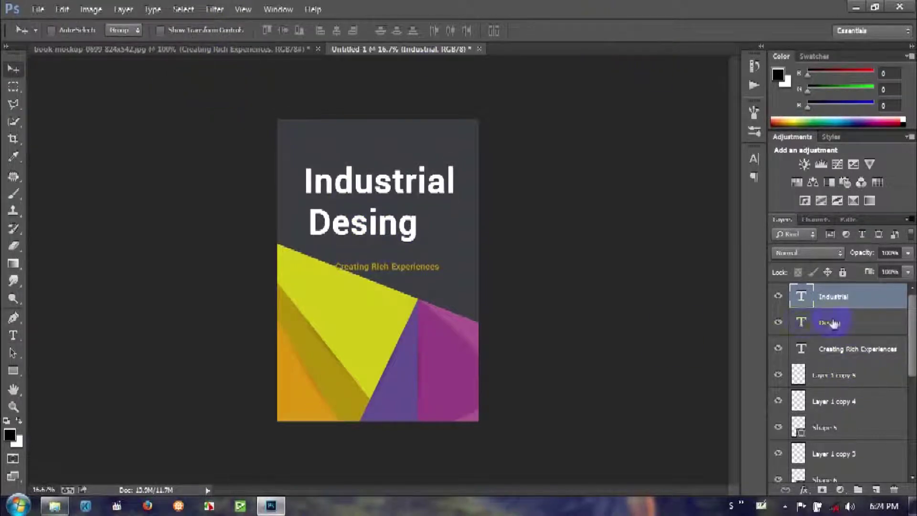
{"action": "left_click", "coordinate": [841, 325]}
{"action": "key", "text": "shift+Up"}
{"action": "key", "text": "shift+Up"}
{"action": "key", "text": "shift+Up"}
{"action": "key", "text": "shift+Left"}
{"action": "key", "text": "shift+Left"}
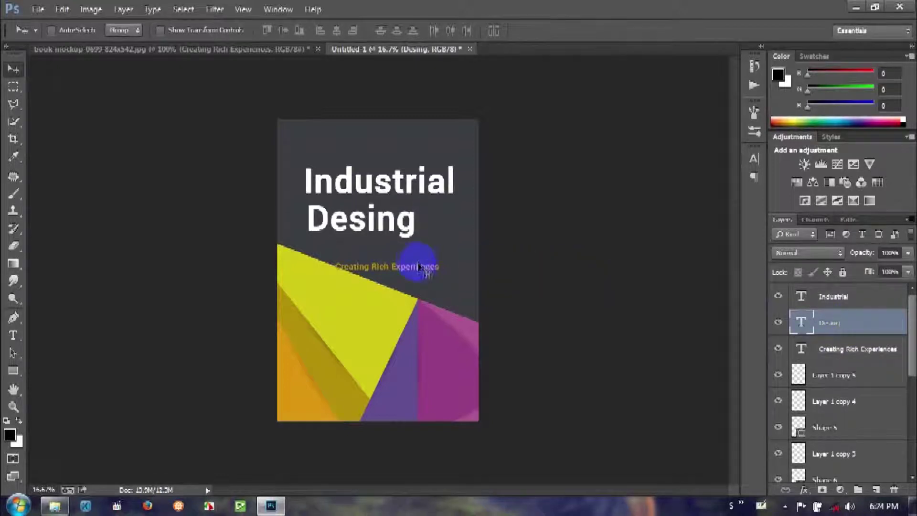
{"action": "key", "text": "ctrl+plus"}
{"action": "key", "text": "ctrl+plus"}
Place a vertical guide near 2 cm at the title's left edge and nudge Desing onto it.
{"action": "left_click_drag", "start_coordinate": [314, 199], "coordinate": [396, 330]}
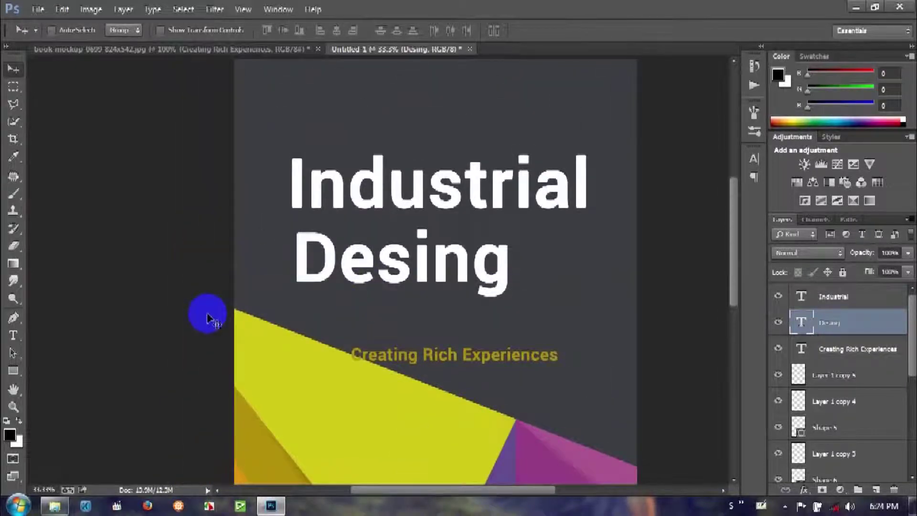
{"action": "key", "text": "ctrl+r"}
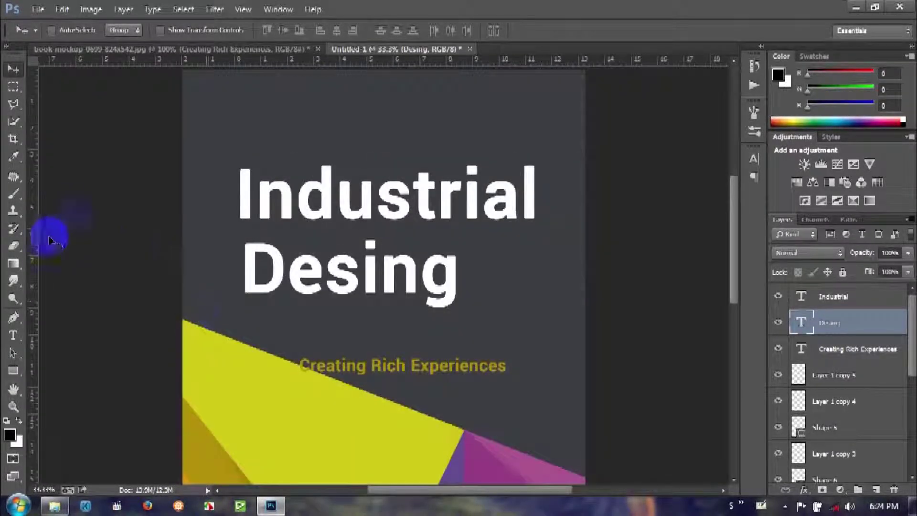
{"action": "left_click_drag", "start_coordinate": [39, 263], "coordinate": [236, 271]}
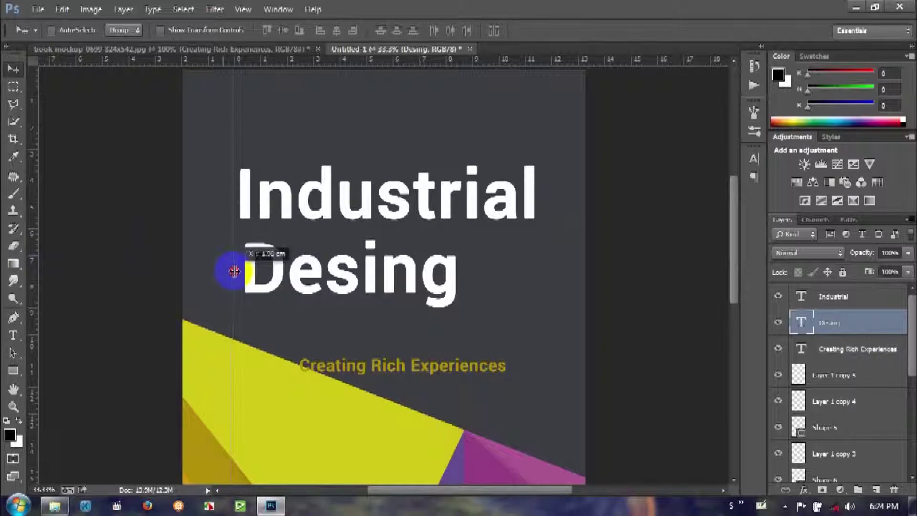
{"action": "left_click_drag", "start_coordinate": [236, 270], "coordinate": [241, 268]}
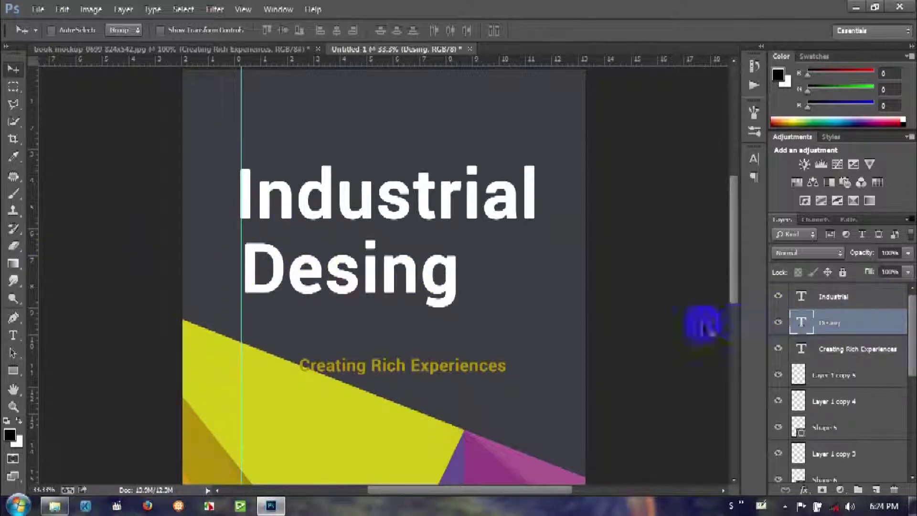
{"action": "key", "text": "Left"}
{"action": "key", "text": "Left"}
{"action": "key", "text": "Left"}
{"action": "key", "text": "Left"}
{"action": "key", "text": "Left"}
{"action": "key", "text": "Left"}
{"action": "key", "text": "Left"}
{"action": "key", "text": "Left"}
{"action": "key", "text": "Left"}
{"action": "key", "text": "Left"}
{"action": "key", "text": "Left"}
{"action": "key", "text": "Left"}
{"action": "key", "text": "Left"}
{"action": "key", "text": "Up"}
{"action": "key", "text": "Up"}
{"action": "key", "text": "Up"}
{"action": "key", "text": "Up"}
{"action": "key", "text": "Up"}
{"action": "key", "text": "Up"}
{"action": "key", "text": "Up"}
{"action": "key", "text": "Up"}
{"action": "key", "text": "Up"}
{"action": "key", "text": "Up"}
{"action": "key", "text": "Up"}
{"action": "key", "text": "Up"}
{"action": "key", "text": "Up"}
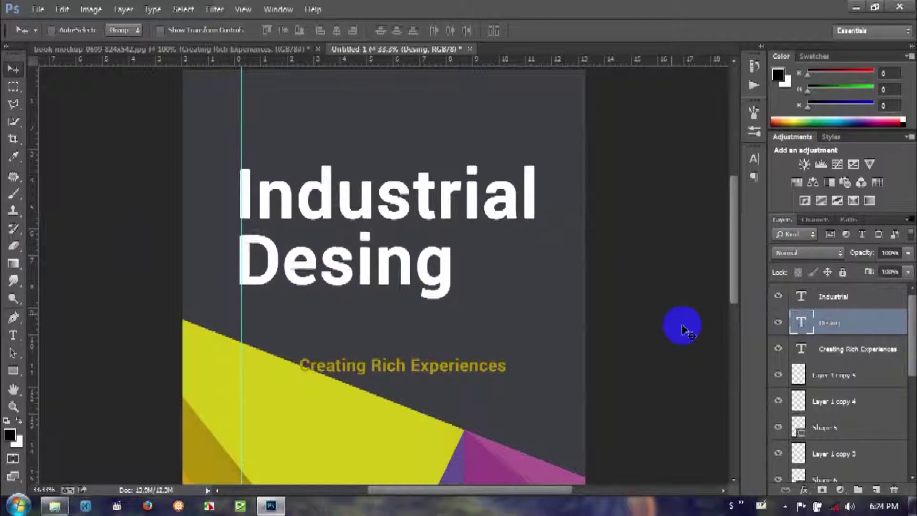
{"action": "key", "text": "Right"}
{"action": "key", "text": "Right"}
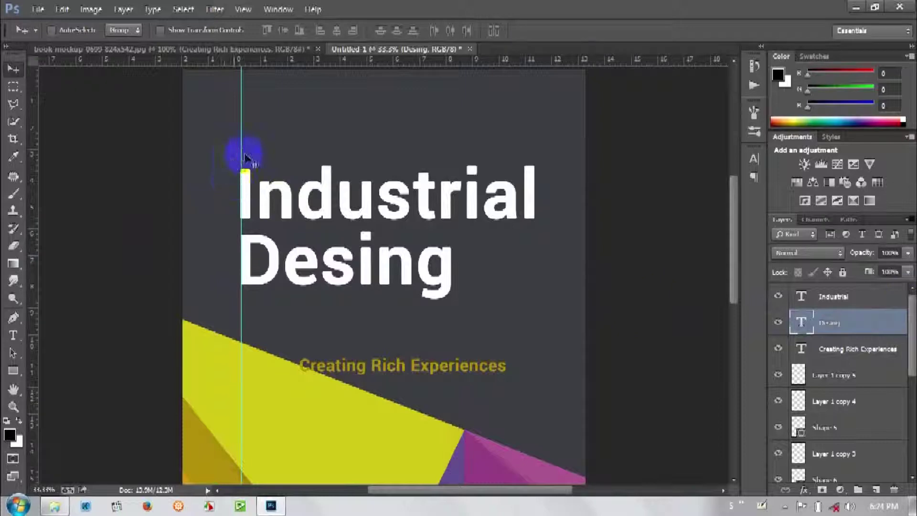
Move the Creating Rich Experiences subtitle up directly under Desing.
{"action": "left_click", "coordinate": [152, 49]}
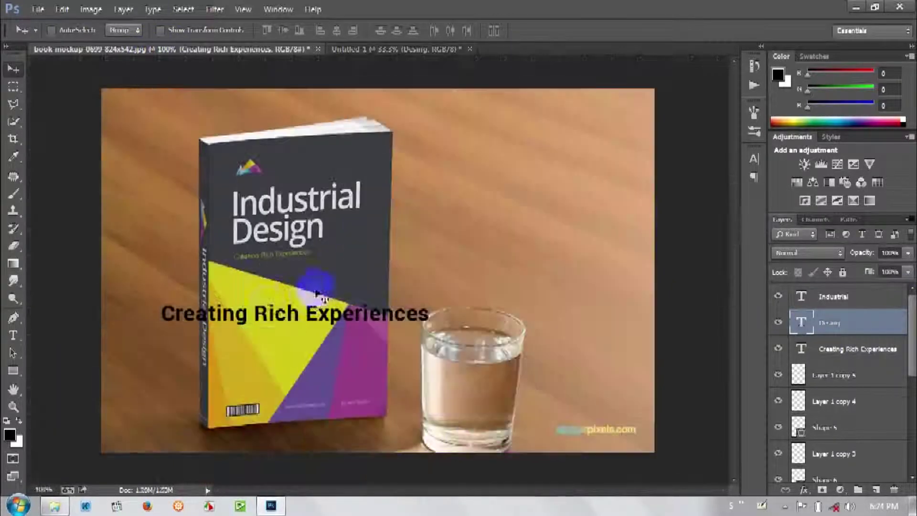
{"action": "left_click", "coordinate": [420, 50]}
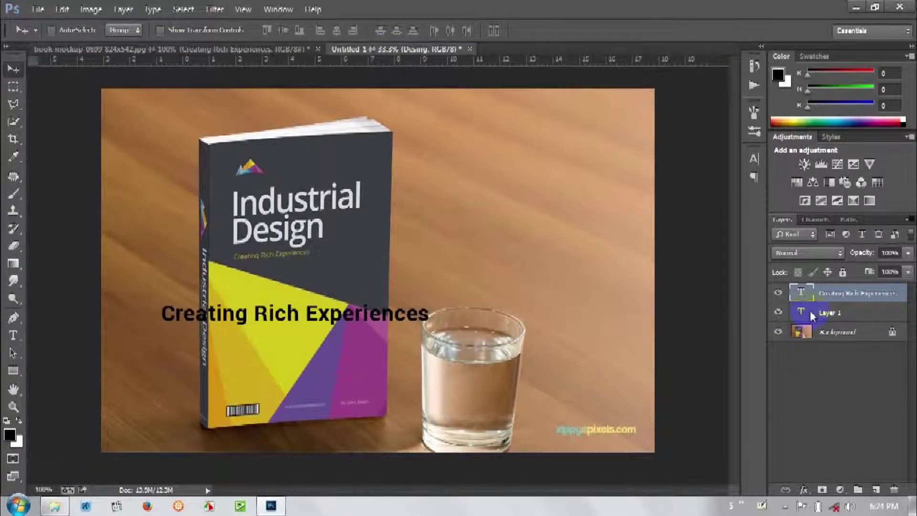
{"action": "left_click", "coordinate": [844, 351]}
{"action": "left_click_drag", "start_coordinate": [420, 378], "coordinate": [367, 322]}
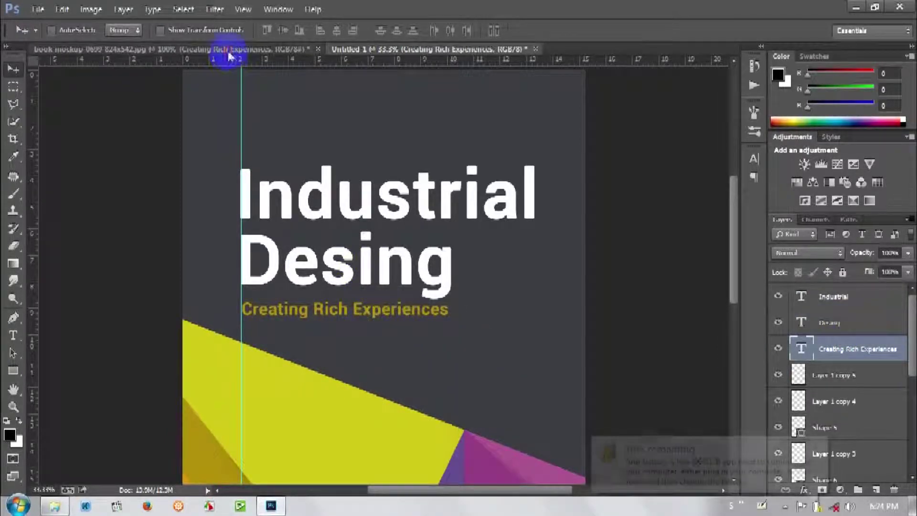
{"action": "mouse_move", "coordinate": [367, 323]}
{"action": "left_mouse_down"}
{"action": "mouse_move", "coordinate": [367, 135]}
{"action": "mouse_move", "coordinate": [373, 275]}
{"action": "left_mouse_up"}
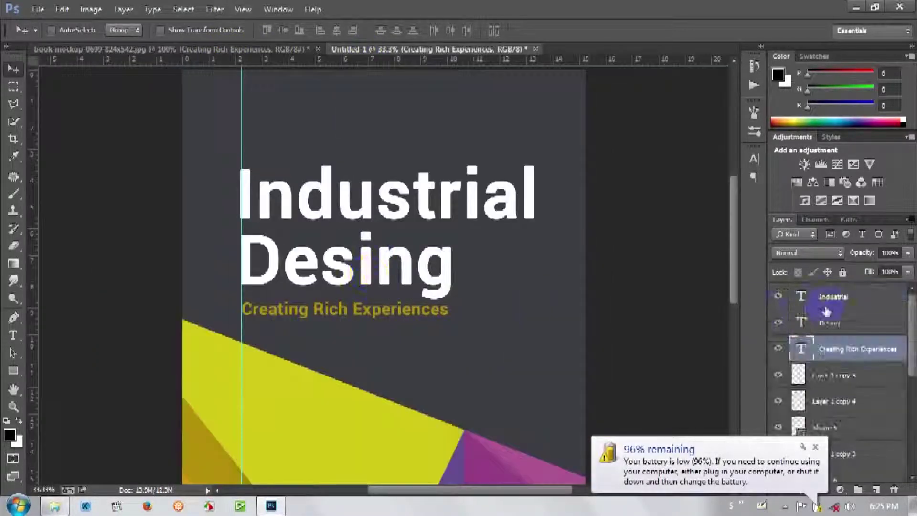
Shrink the subtitle to 12 pt and drag the vertical guide off the cover.
{"action": "key", "text": "t"}
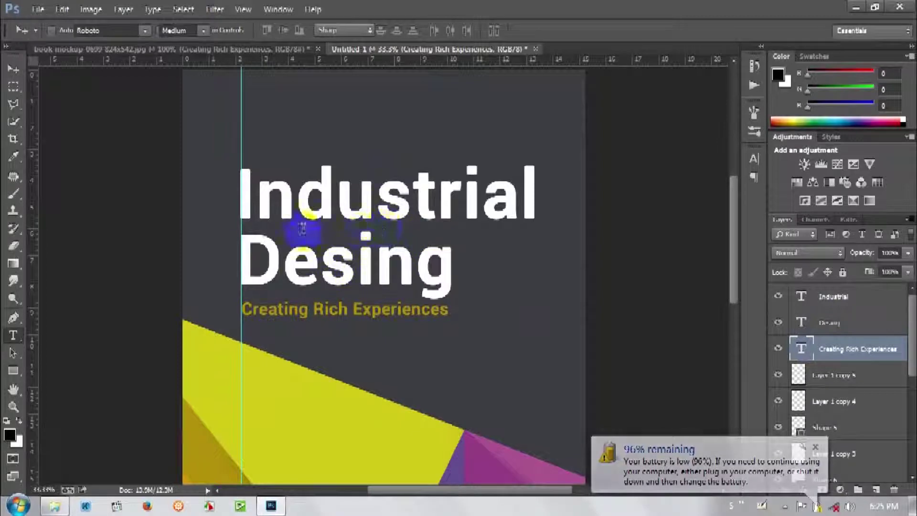
{"action": "key", "text": "Return"}
{"action": "left_click", "coordinate": [282, 31]}
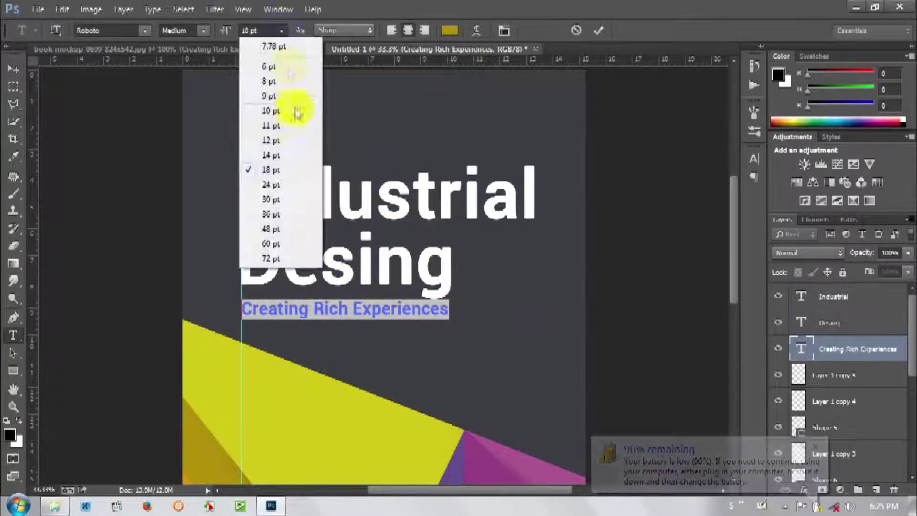
{"action": "left_click", "coordinate": [290, 141]}
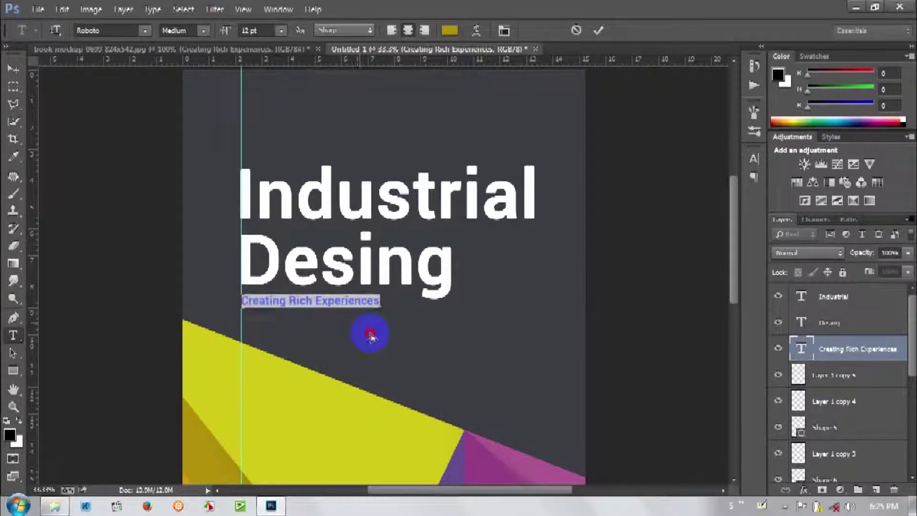
{"action": "key", "text": "ctrl+Return"}
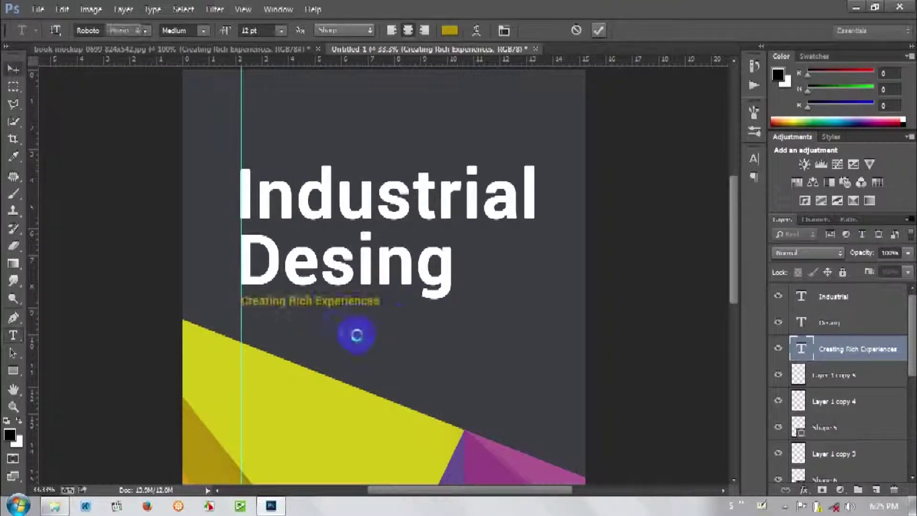
{"action": "key", "text": "v"}
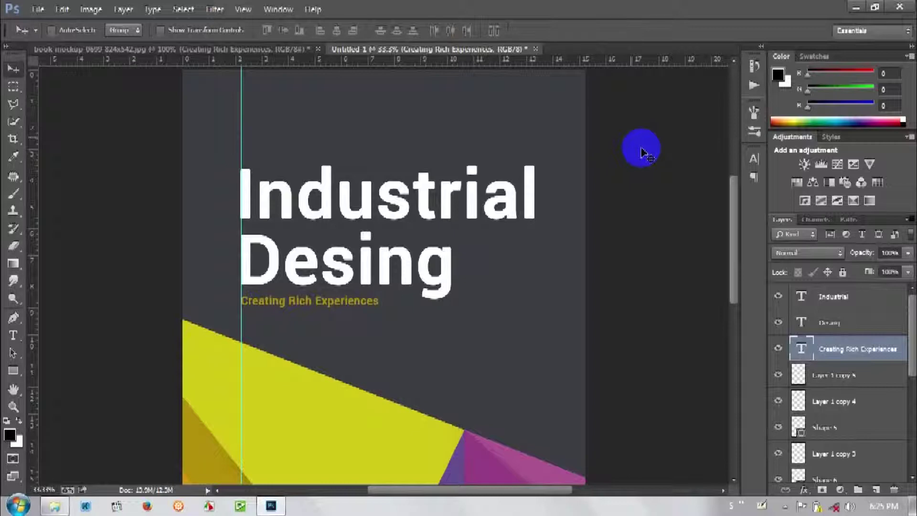
{"action": "key", "text": "ctrl+minus"}
{"action": "key", "text": "ctrl+minus"}
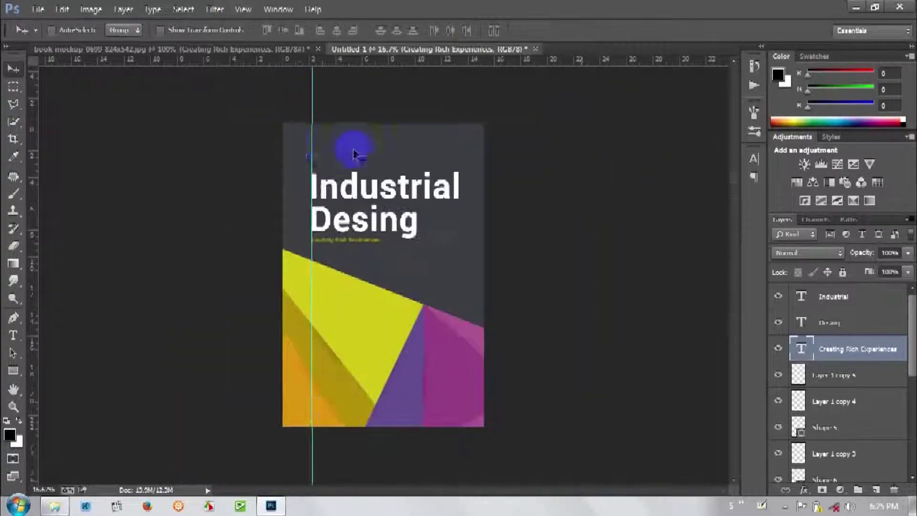
{"action": "left_click_drag", "start_coordinate": [314, 254], "coordinate": [30, 242]}
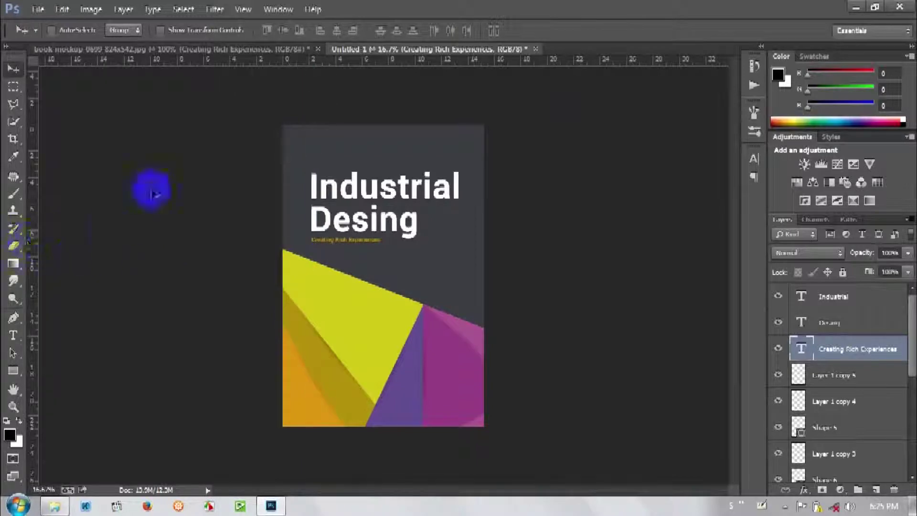
{"action": "left_click", "coordinate": [153, 49]}
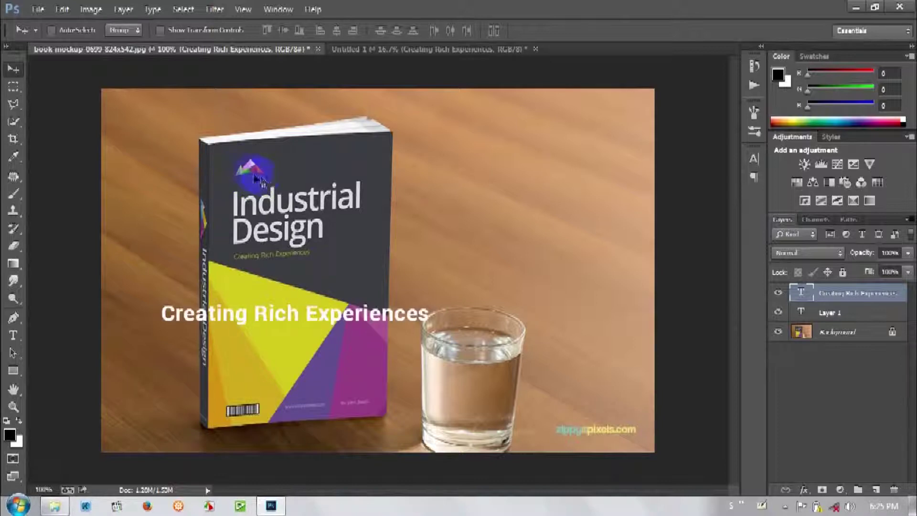
Delete the mockup's stray subtitle layer and marquee-select its triangle logo for the cover.
{"action": "left_click_drag", "start_coordinate": [824, 300], "coordinate": [894, 489]}
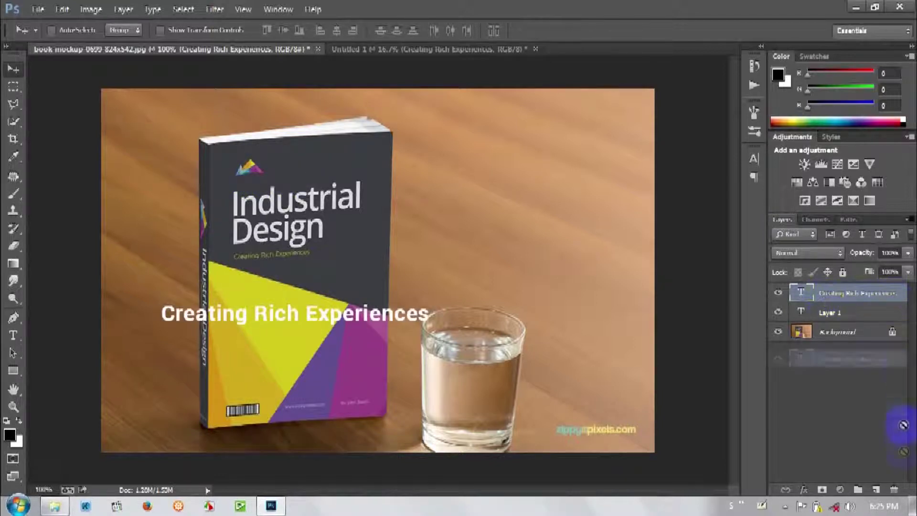
{"action": "left_click", "coordinate": [842, 319]}
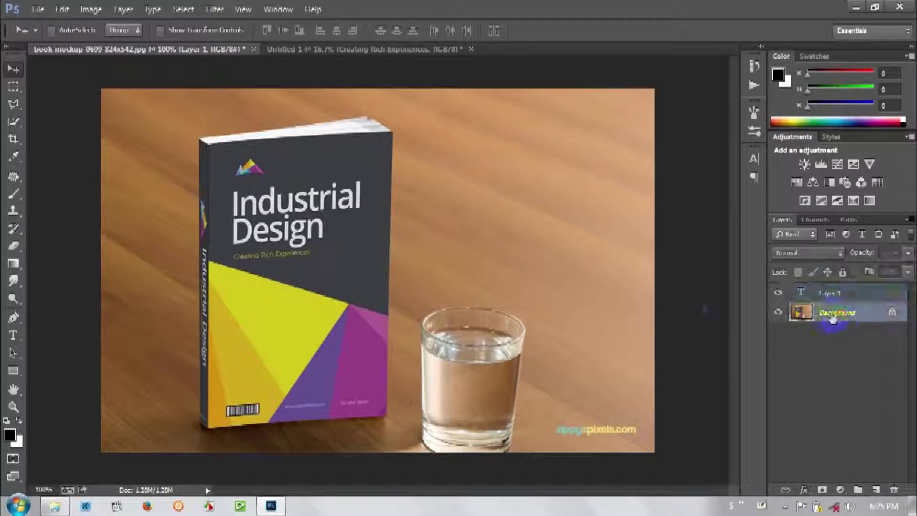
{"action": "left_click", "coordinate": [13, 87]}
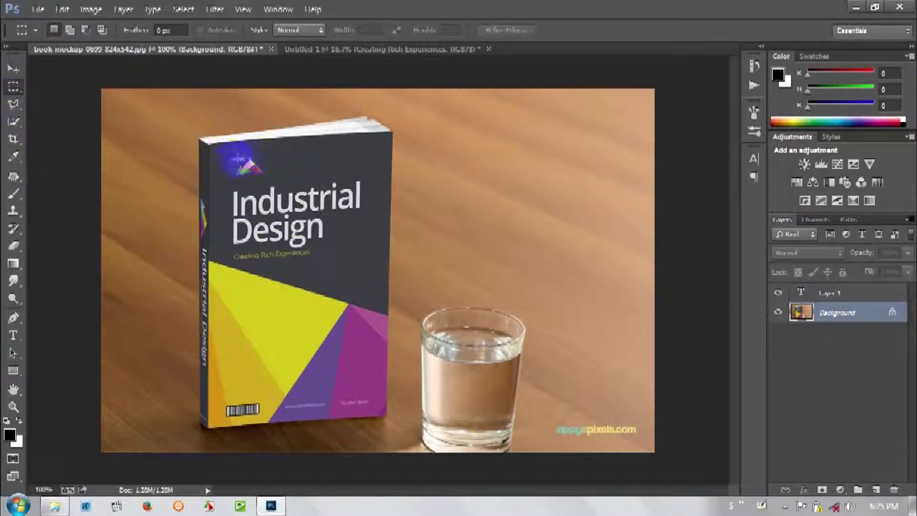
{"action": "left_click_drag", "start_coordinate": [238, 161], "coordinate": [276, 179]}
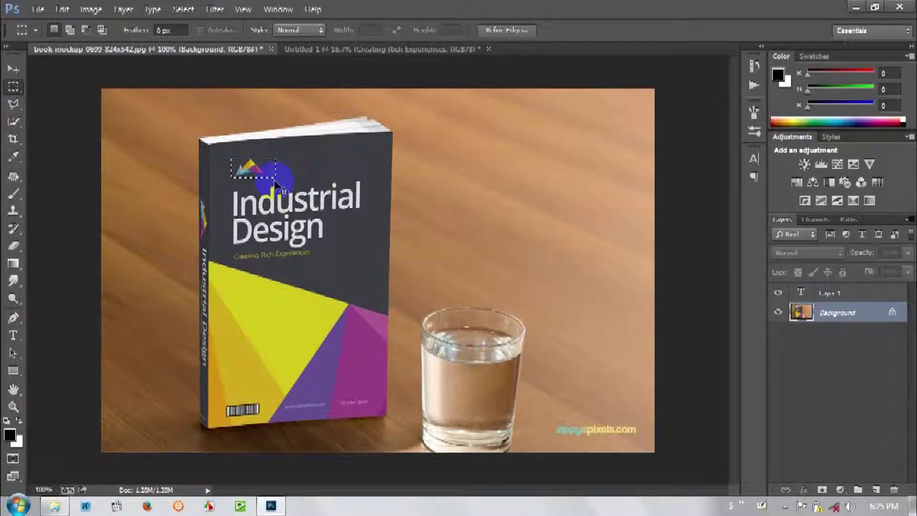
{"action": "left_click", "coordinate": [317, 48]}
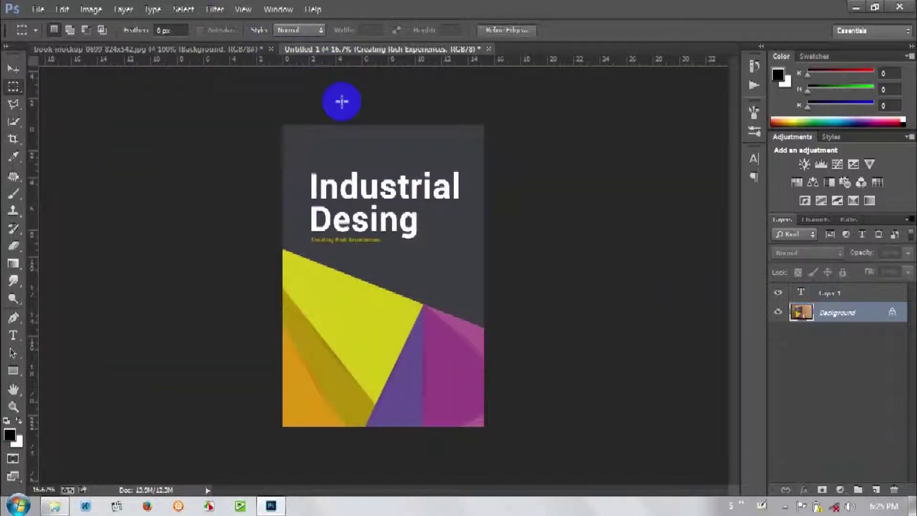
{"action": "key", "text": "ctrl+shift+alt+n"}
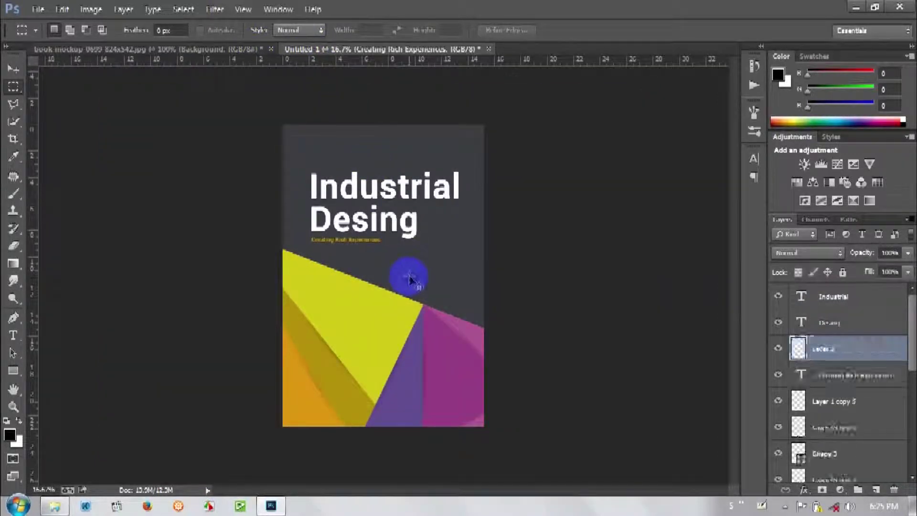
Convert the pasted logo's Layer 2 to a smart object and move it to the top.
{"action": "left_click", "coordinate": [13, 69]}
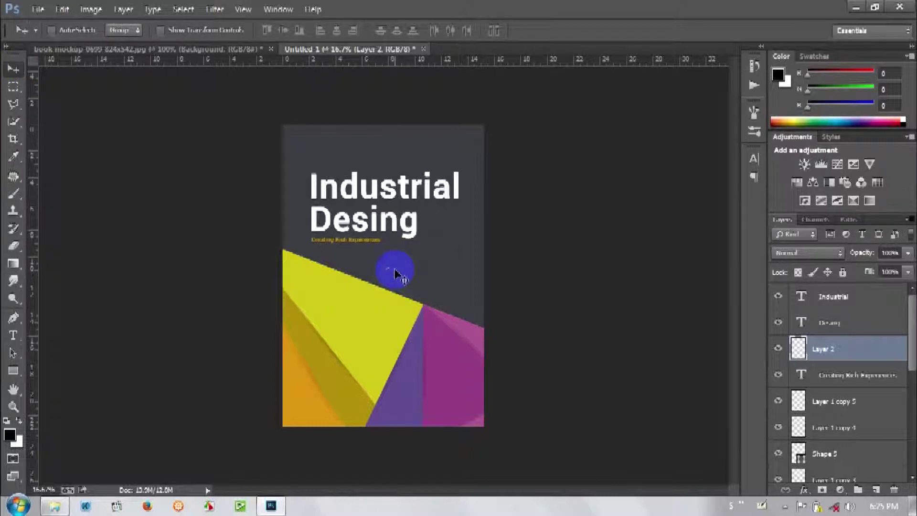
{"action": "key", "text": "ctrl+t"}
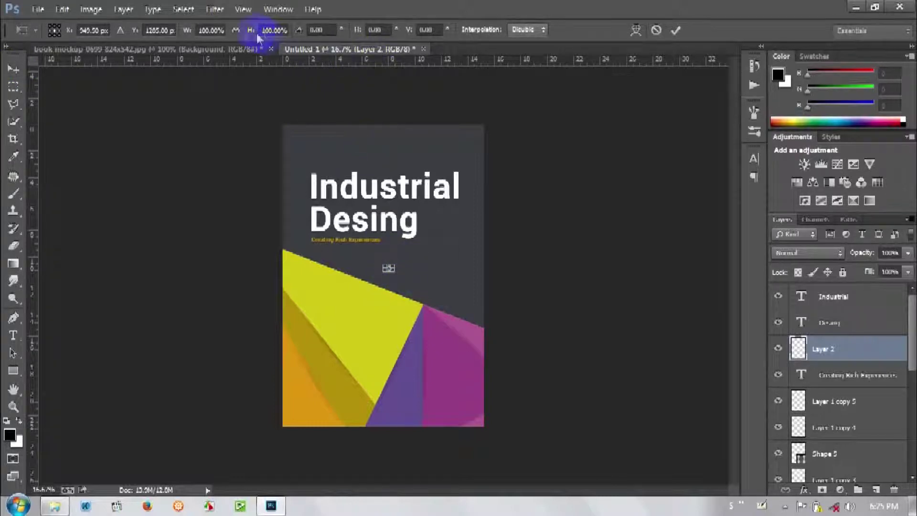
{"action": "left_click_drag", "start_coordinate": [186, 33], "coordinate": [675, 36]}
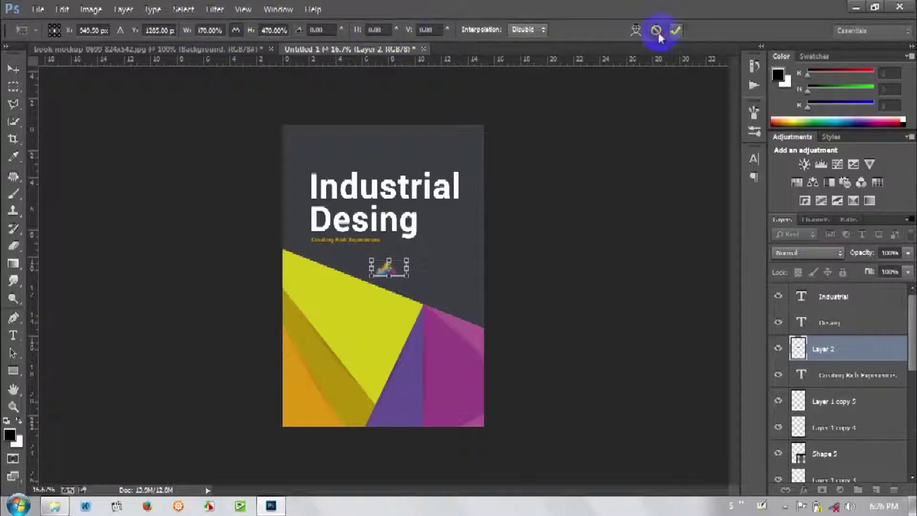
{"action": "left_click", "coordinate": [657, 31]}
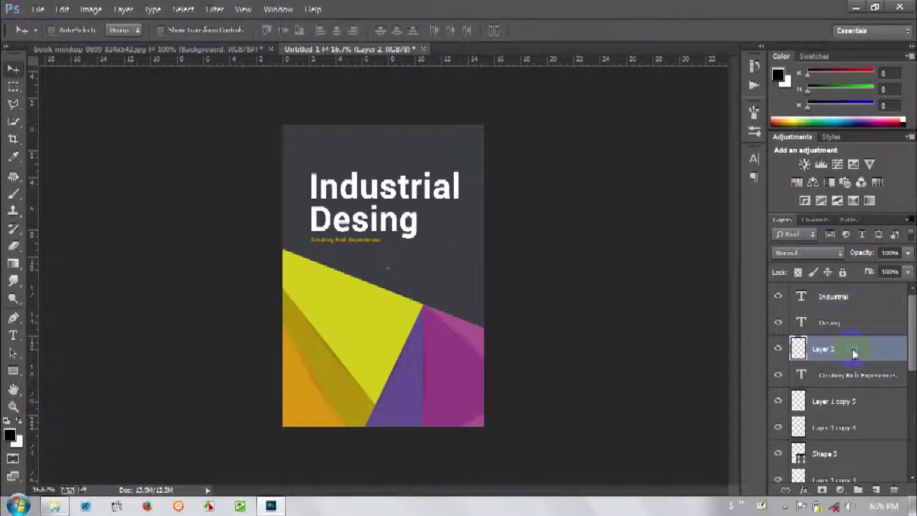
{"action": "right_click", "coordinate": [855, 353]}
{"action": "left_click", "coordinate": [754, 172]}
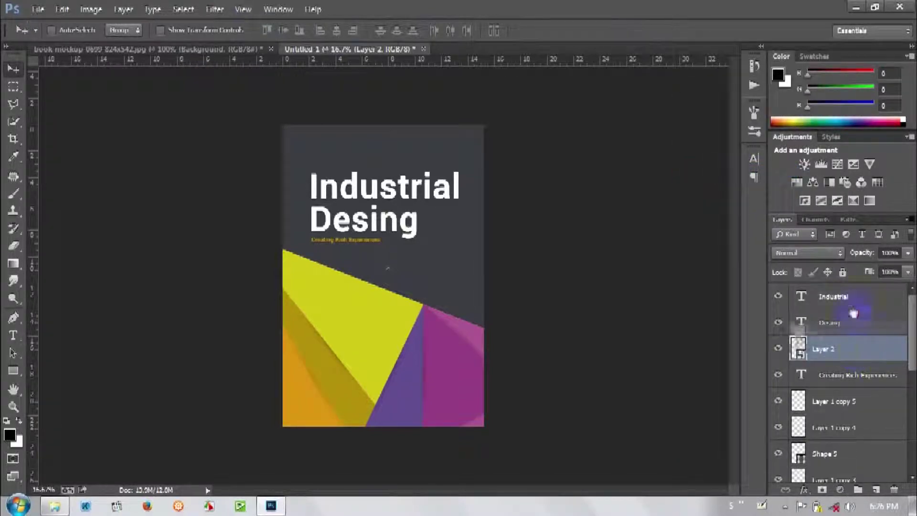
{"action": "left_click_drag", "start_coordinate": [860, 358], "coordinate": [850, 297]}
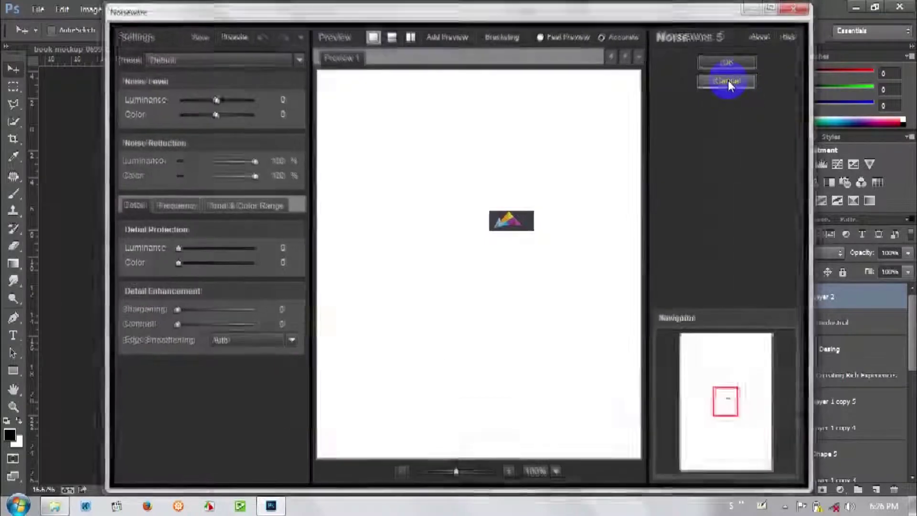
Cancel the Noiseware filter, shift the logo slightly left and show the rulers.
{"action": "left_click", "coordinate": [728, 80]}
{"action": "left_click_drag", "start_coordinate": [432, 280], "coordinate": [416, 280]}
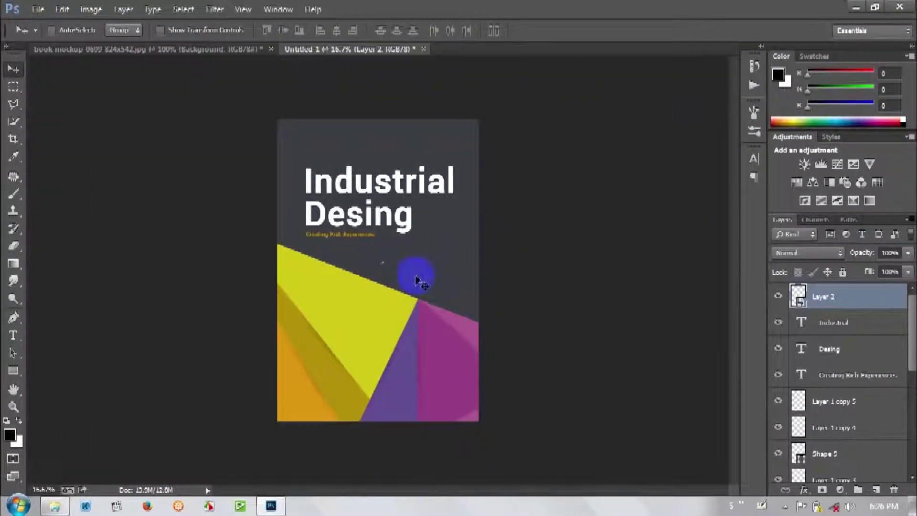
{"action": "key", "text": "ctrl+r"}
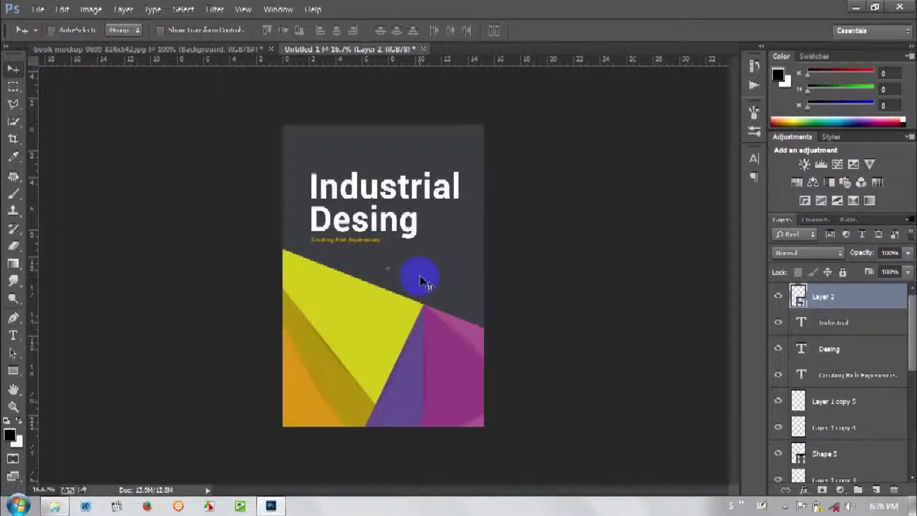
Scale the logo to about 727% at the cover's top-left above 'Industrial', then view the book mockup.
{"action": "key", "text": "ctrl+t"}
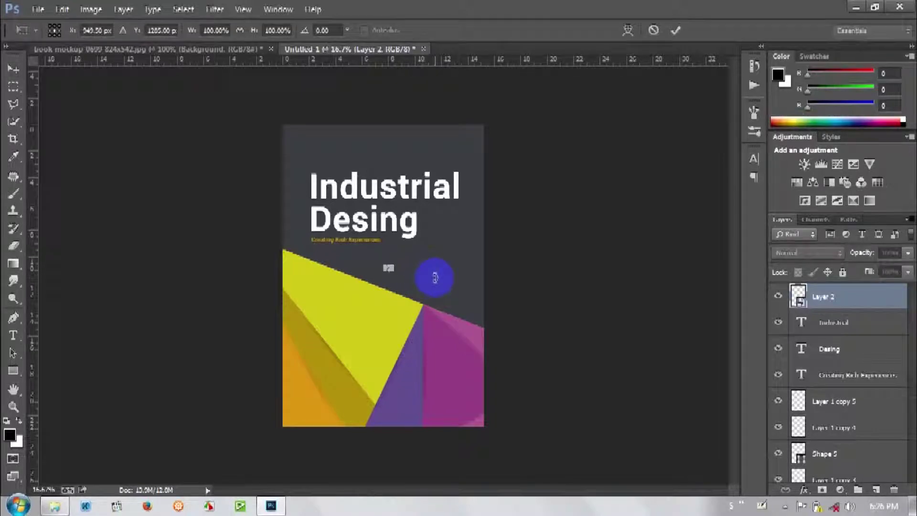
{"action": "left_click_drag", "start_coordinate": [192, 31], "coordinate": [612, 26]}
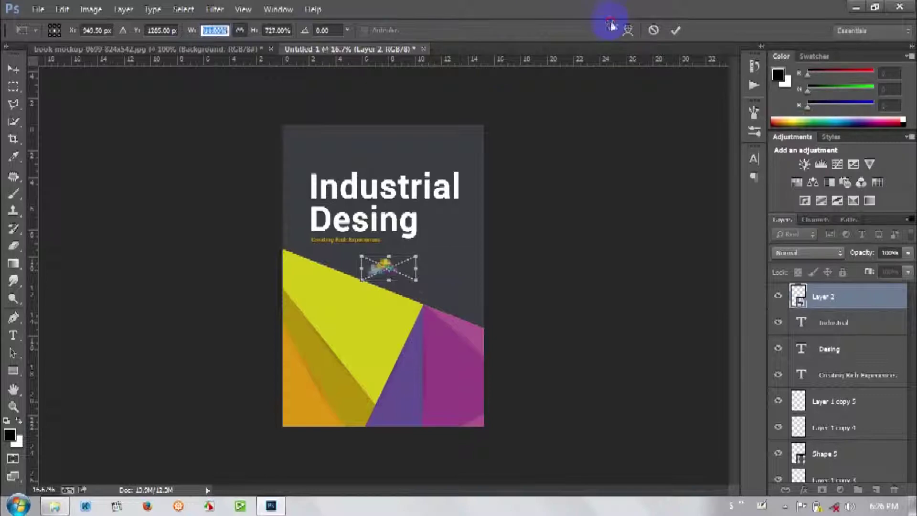
{"action": "left_click_drag", "start_coordinate": [407, 278], "coordinate": [353, 161]}
{"action": "left_click", "coordinate": [675, 32]}
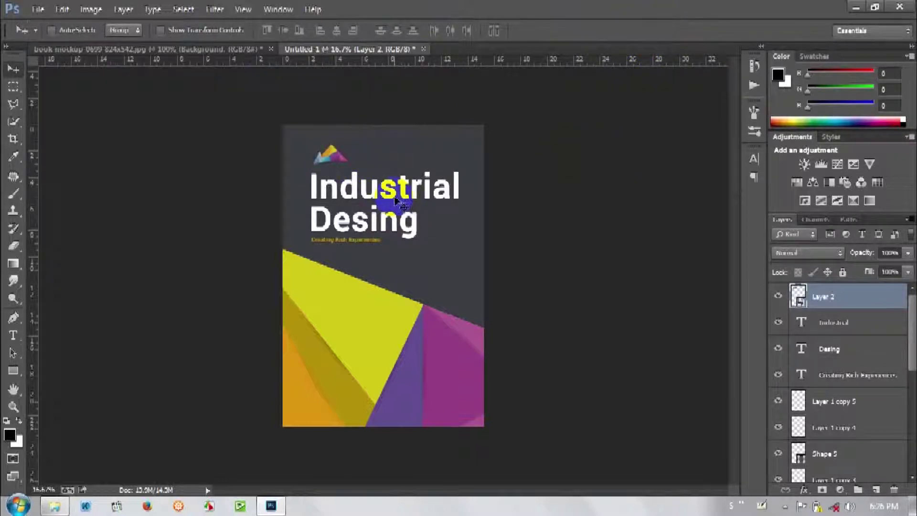
{"action": "left_click_drag", "start_coordinate": [340, 165], "coordinate": [336, 159]}
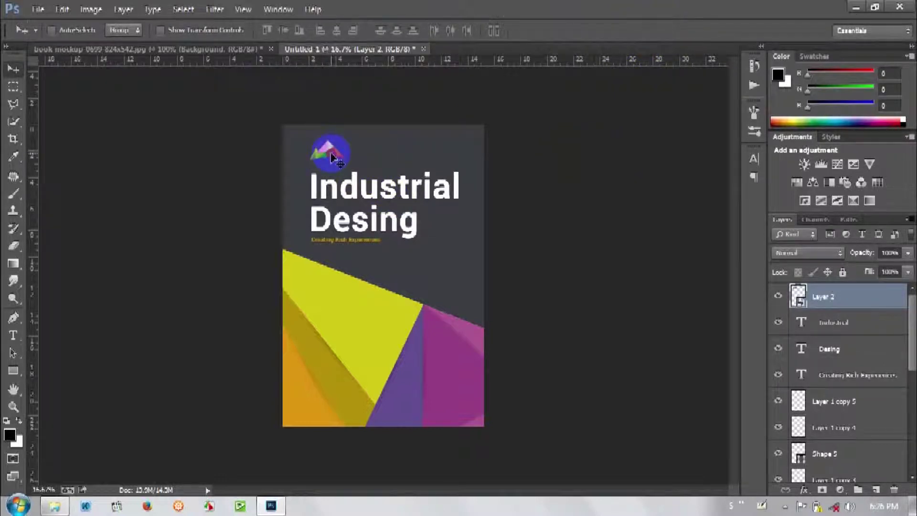
{"action": "left_click", "coordinate": [203, 49]}
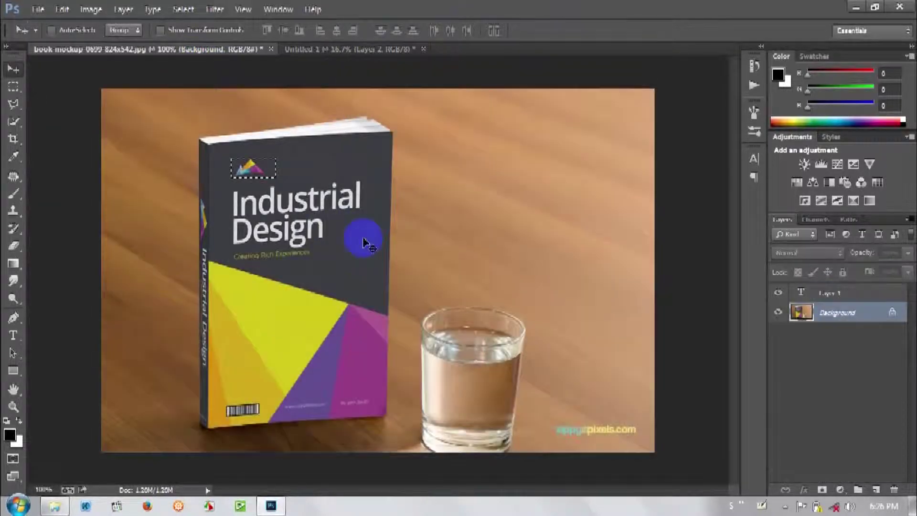
Clear the selection around the logo and zoom into the book mockup.
{"action": "left_click", "coordinate": [13, 86]}
{"action": "left_click", "coordinate": [338, 246]}
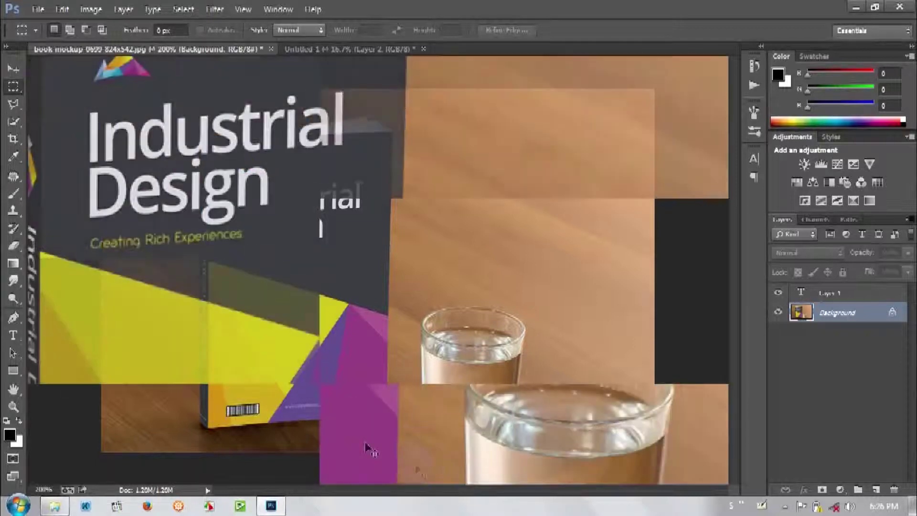
{"action": "scroll", "coordinate": [382, 430], "scroll_direction": "up", "scroll_amount": 2}
{"action": "scroll", "coordinate": [363, 416], "scroll_direction": "up", "scroll_amount": 2}
{"action": "scroll", "coordinate": [363, 413], "scroll_direction": "up", "scroll_amount": 1}
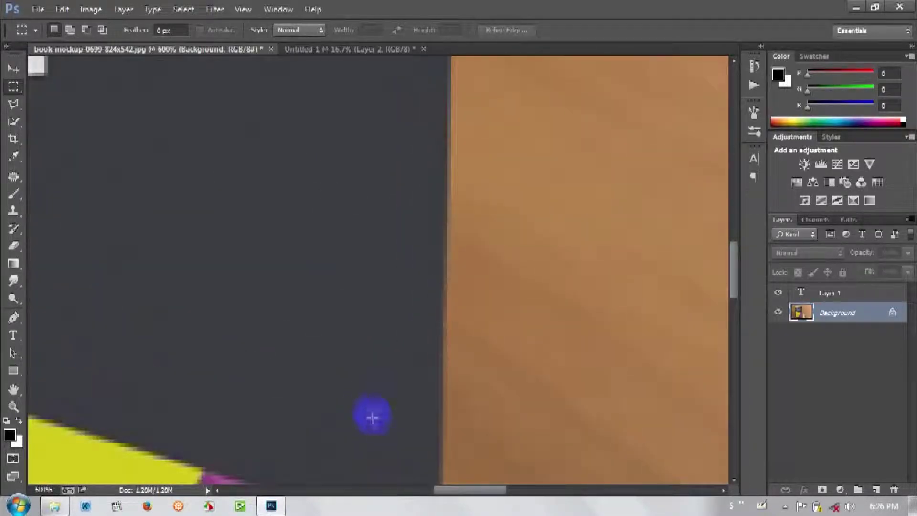
{"action": "scroll", "coordinate": [371, 418], "scroll_direction": "up", "scroll_amount": 1}
Check the mockup's lower text and author credit, then close it without saving.
{"action": "mouse_move", "coordinate": [471, 440]}
{"action": "left_mouse_down"}
{"action": "mouse_move", "coordinate": [562, 142]}
{"action": "mouse_move", "coordinate": [623, 328]}
{"action": "left_mouse_up"}
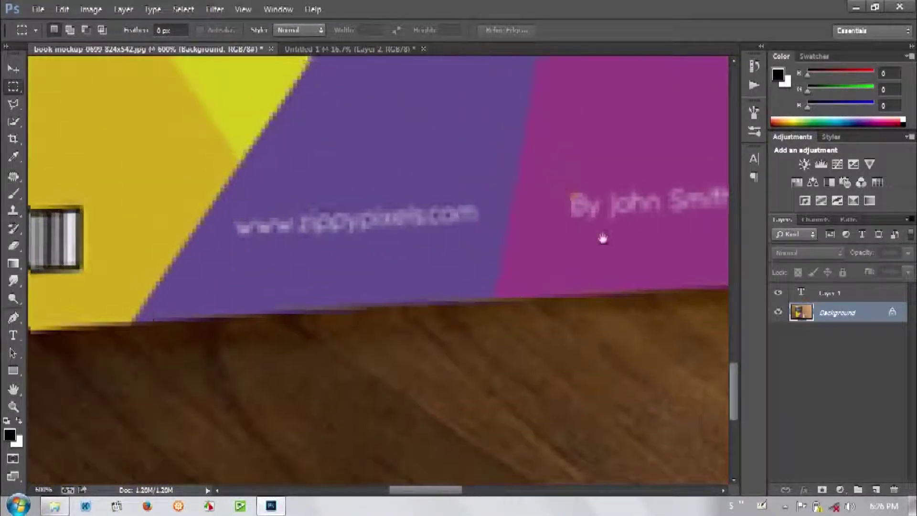
{"action": "mouse_move", "coordinate": [568, 349]}
{"action": "left_mouse_down"}
{"action": "mouse_move", "coordinate": [661, 321]}
{"action": "mouse_move", "coordinate": [578, 260]}
{"action": "mouse_move", "coordinate": [355, 219]}
{"action": "left_mouse_up"}
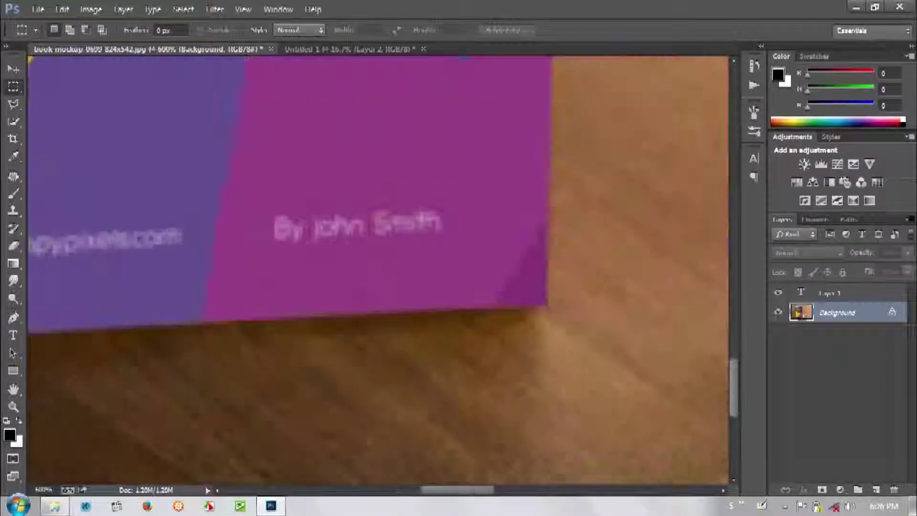
{"action": "left_click", "coordinate": [319, 51]}
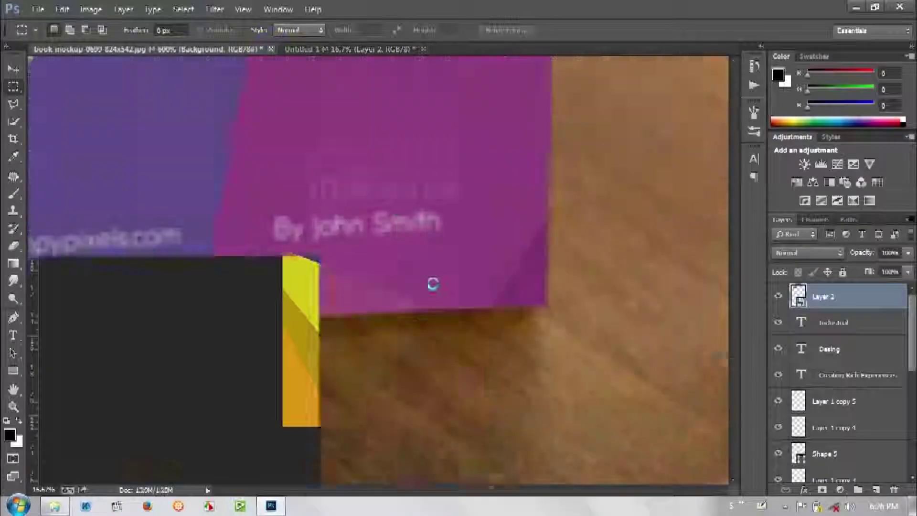
{"action": "left_click", "coordinate": [463, 201]}
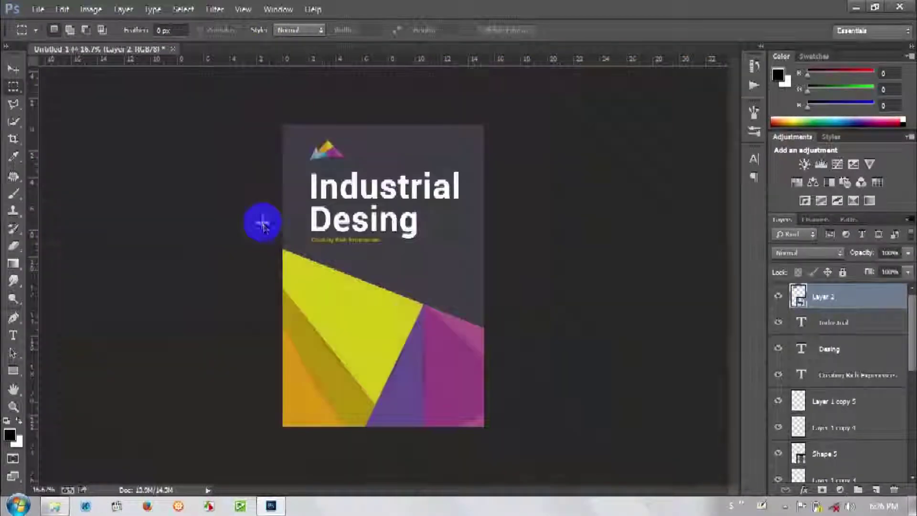
Save the cover to the Desktop as JPEG 'Untitled-1' at Quality 12 Maximum.
{"action": "left_click", "coordinate": [14, 69]}
{"action": "left_click", "coordinate": [38, 9]}
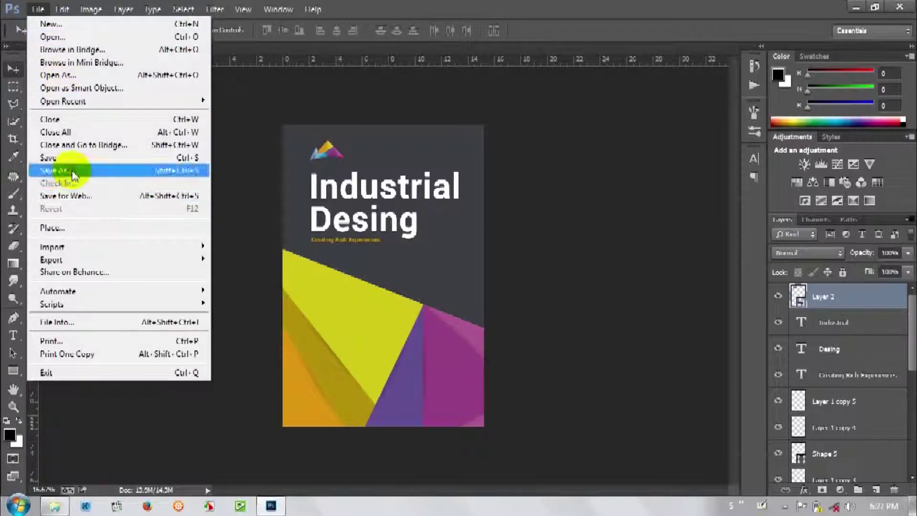
{"action": "left_click", "coordinate": [73, 173]}
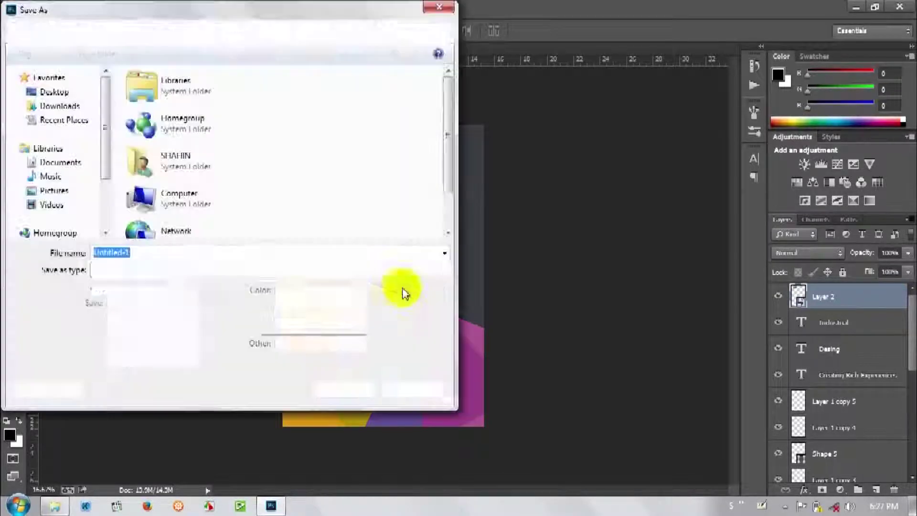
{"action": "left_click", "coordinate": [239, 270]}
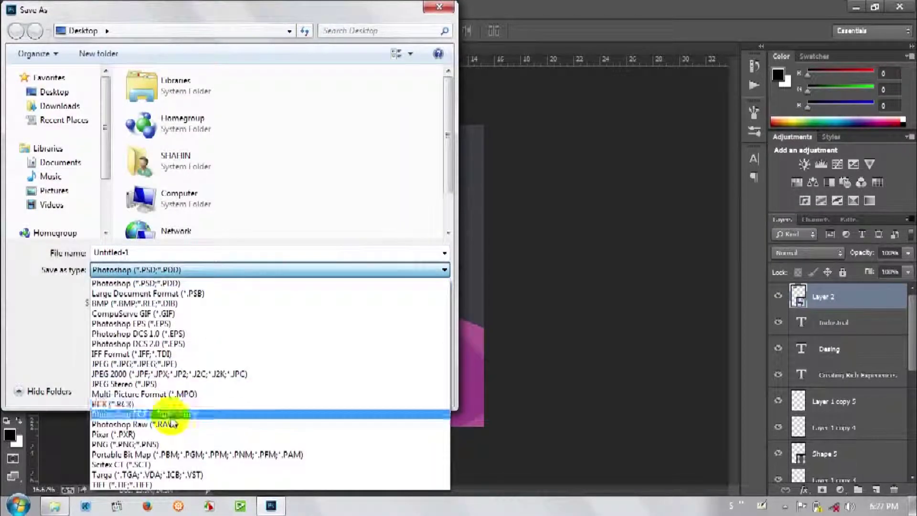
{"action": "left_click", "coordinate": [122, 364]}
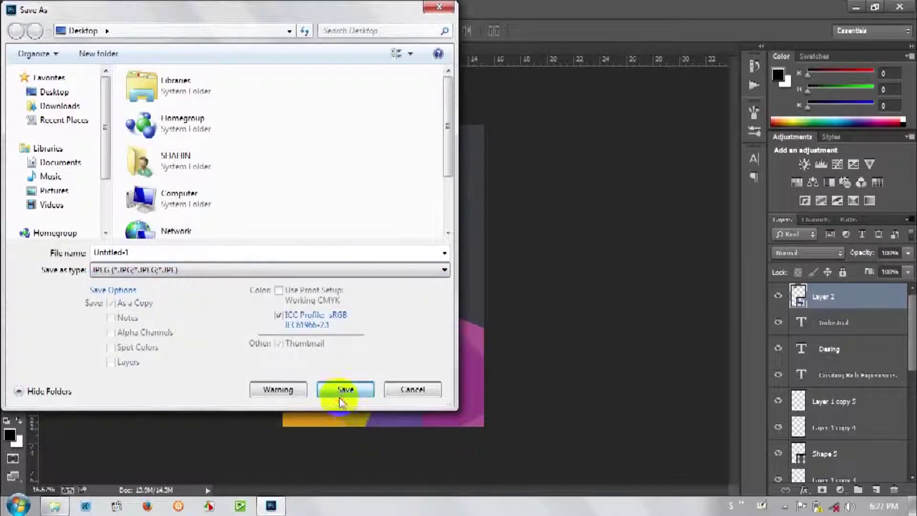
{"action": "left_click", "coordinate": [341, 395]}
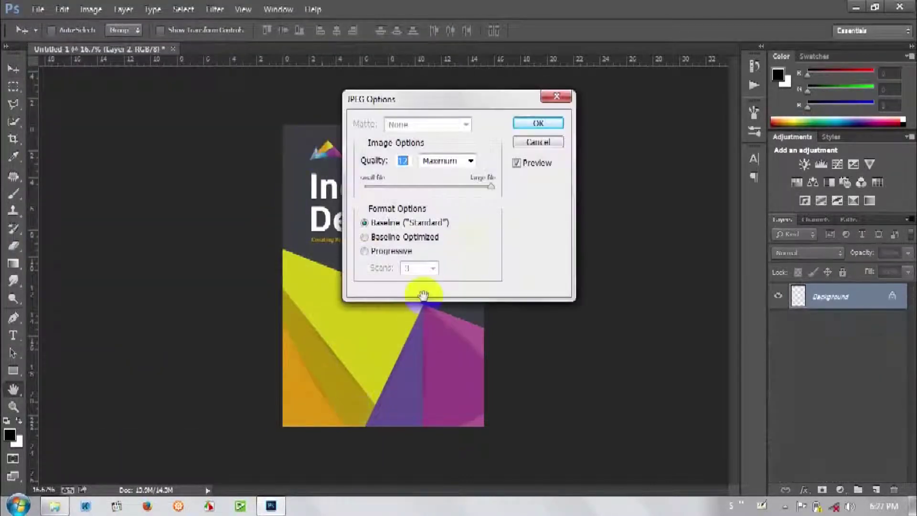
{"action": "left_click", "coordinate": [544, 124]}
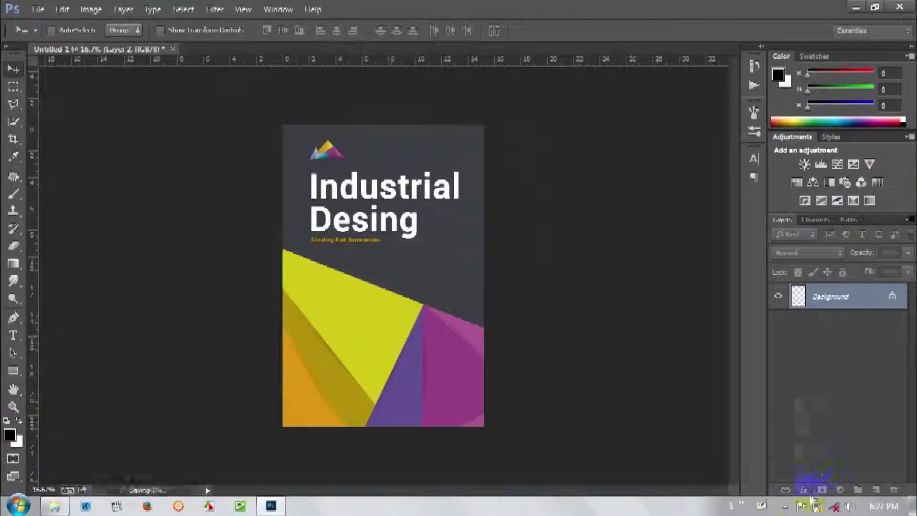